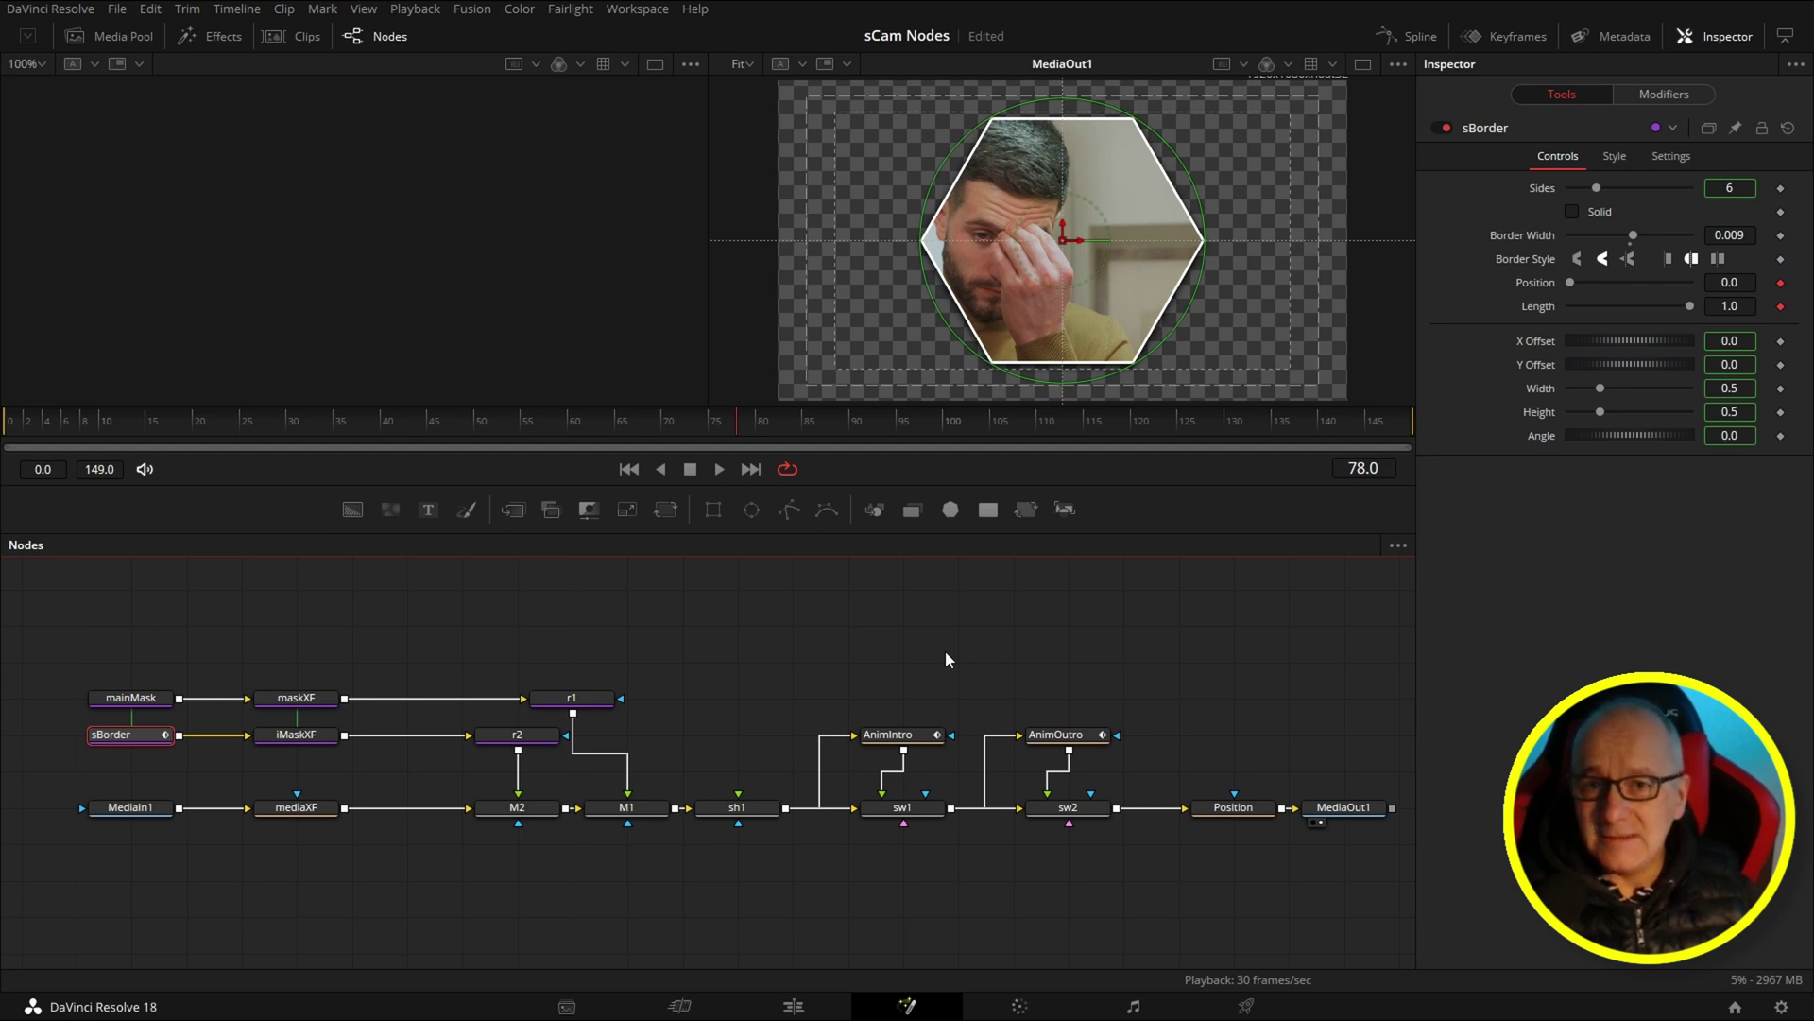
# Reduce the sBorder node's Length to 0.0 to inspect the border's start, and change its cap style to the flat option
pyautogui.click(942, 655)
pyautogui.click(122, 741)
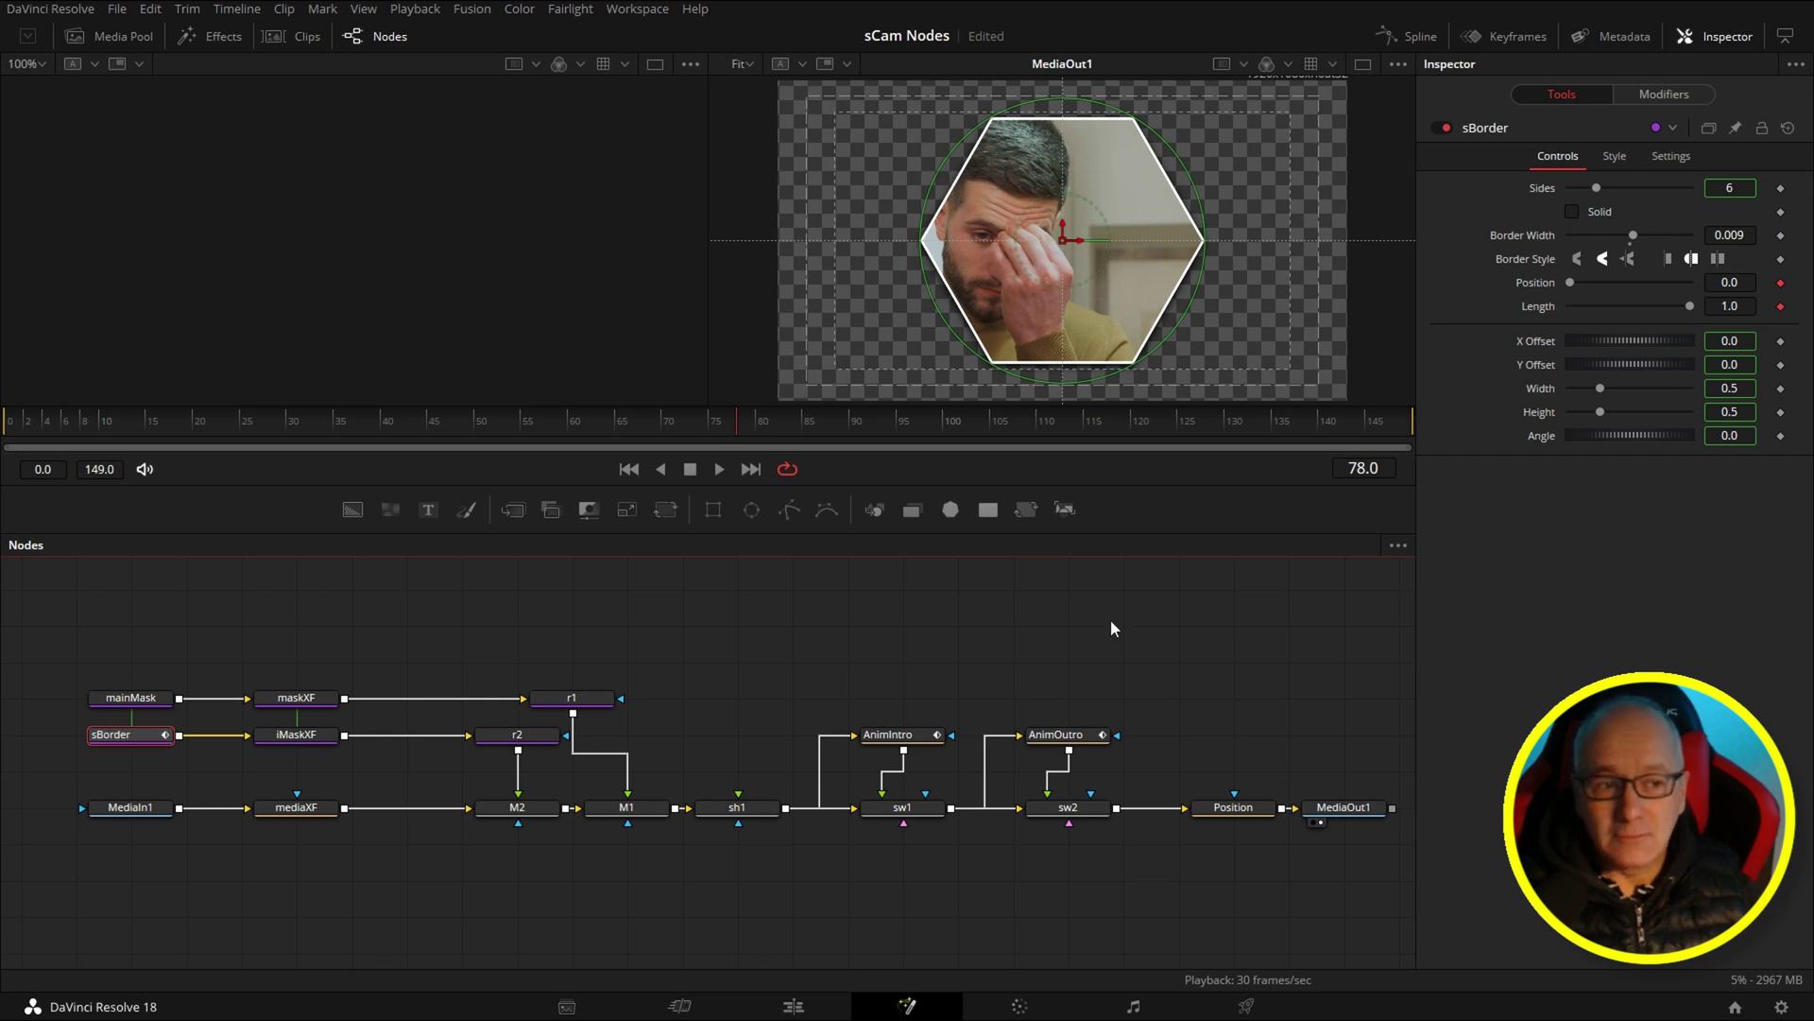
pyautogui.hotkey('ctrl', 's')
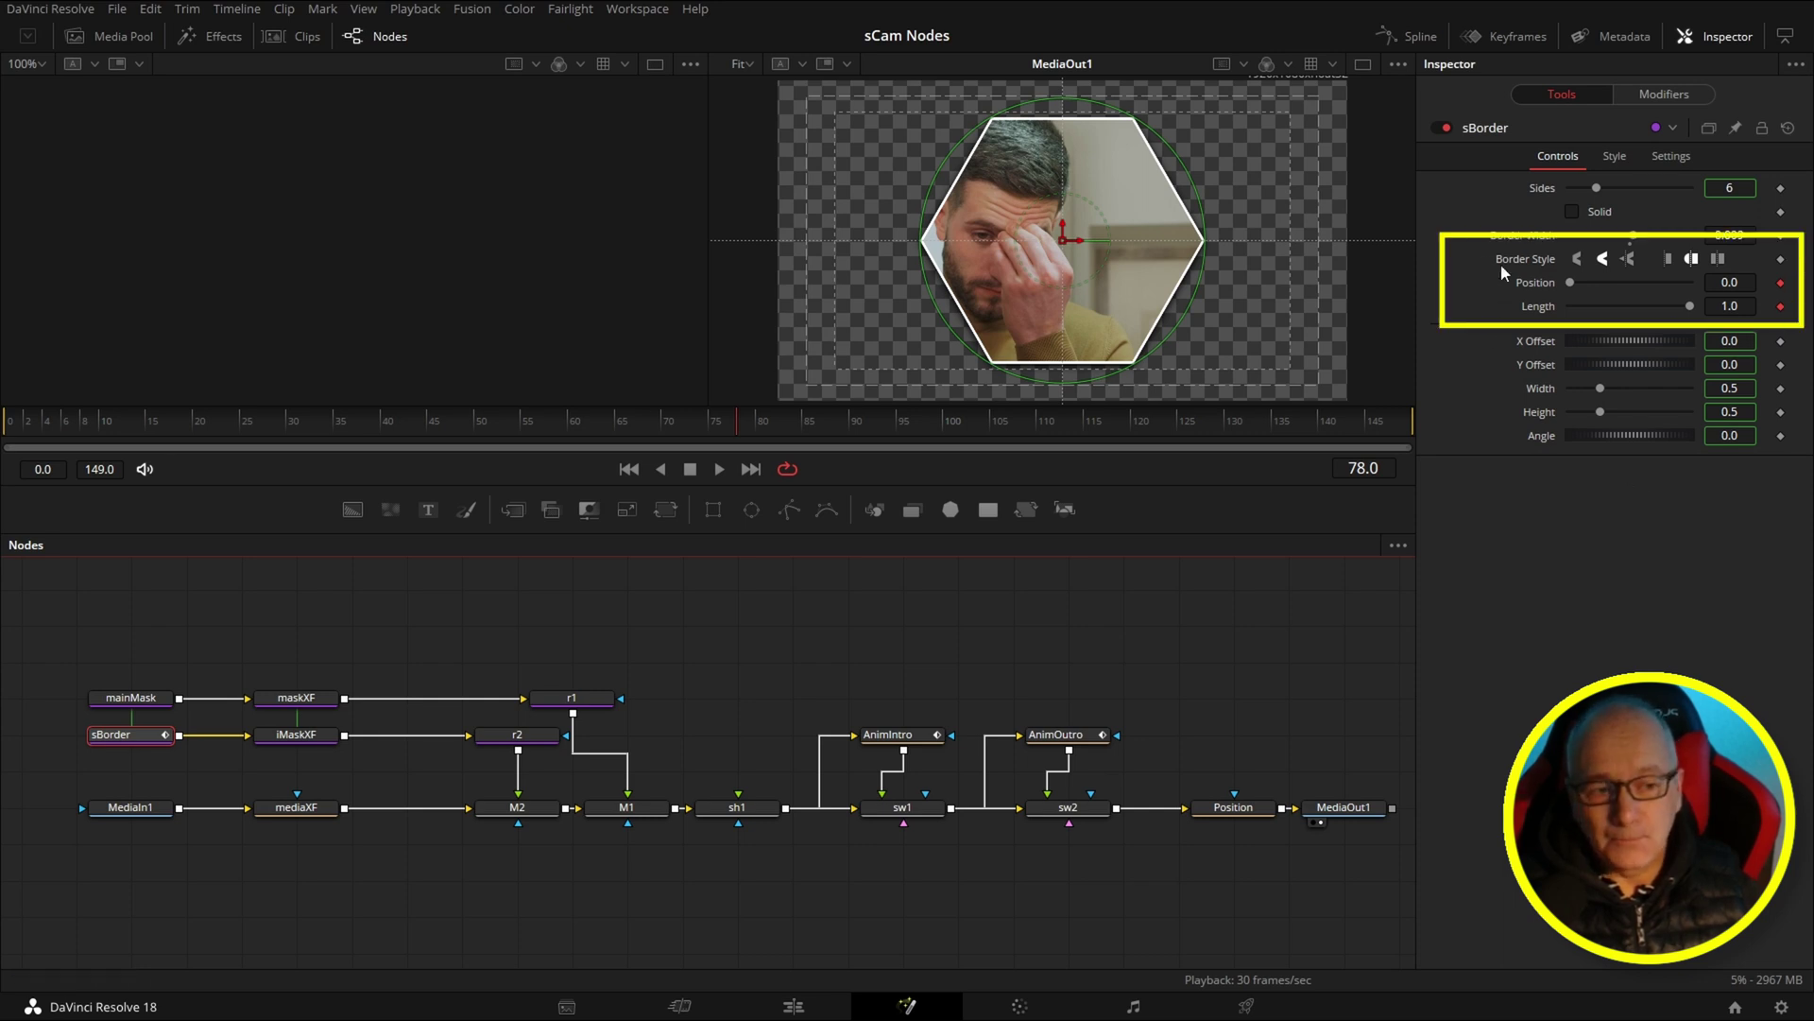
pyautogui.hotkey('ctrl', 'z')
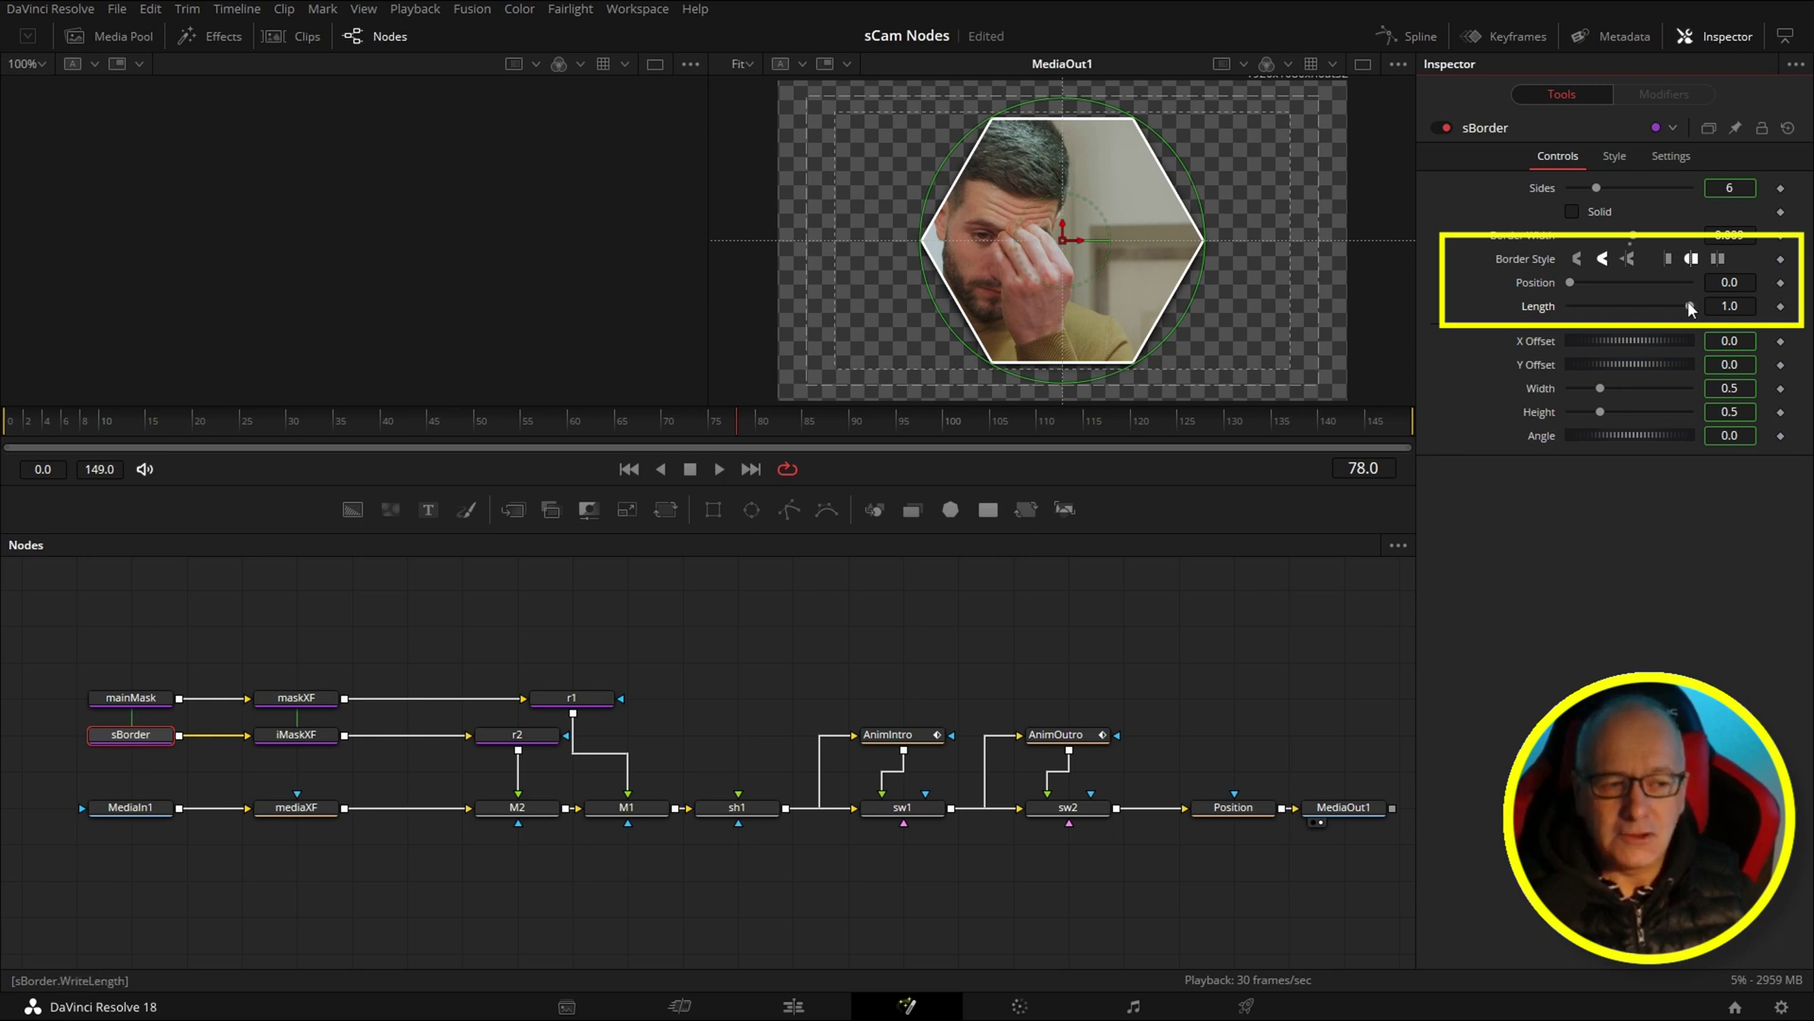
pyautogui.moveTo(1690, 306); pyautogui.dragTo(1238, 304)
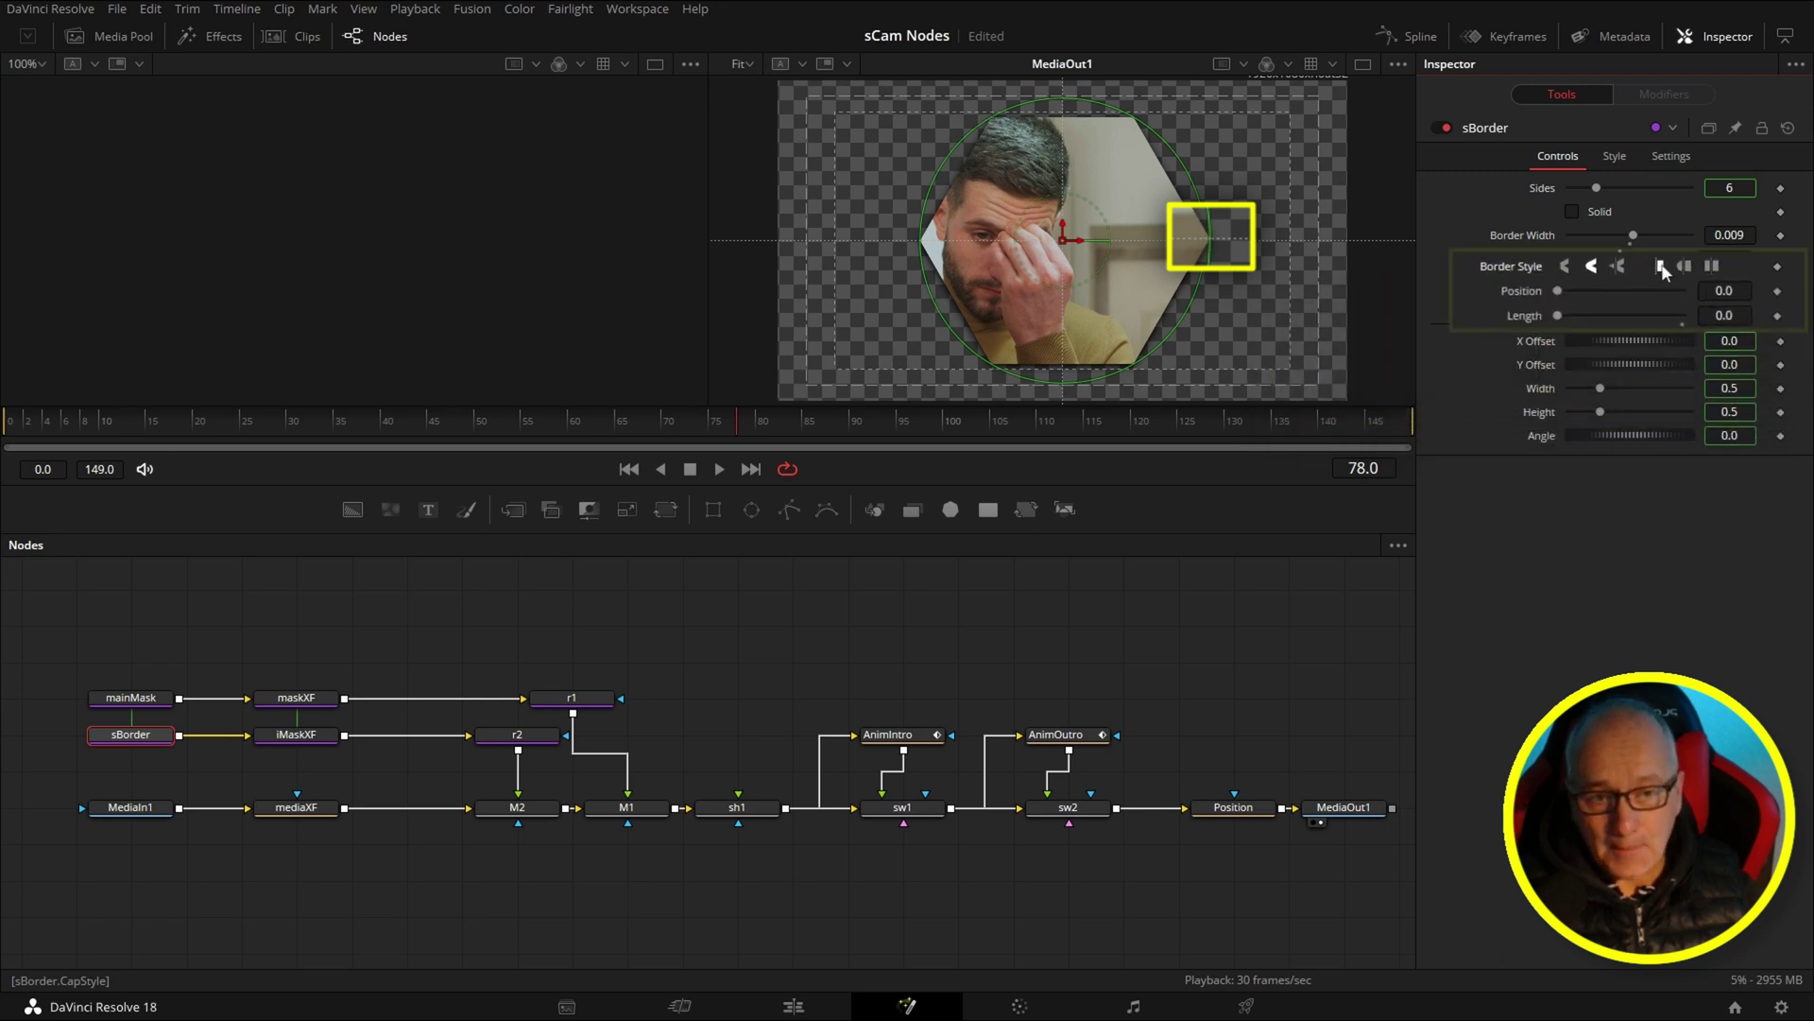
pyautogui.moveTo(1569, 305)
pyautogui.mouseDown()
pyautogui.moveTo(1710, 312)
pyautogui.moveTo(1570, 309)
pyautogui.mouseUp()
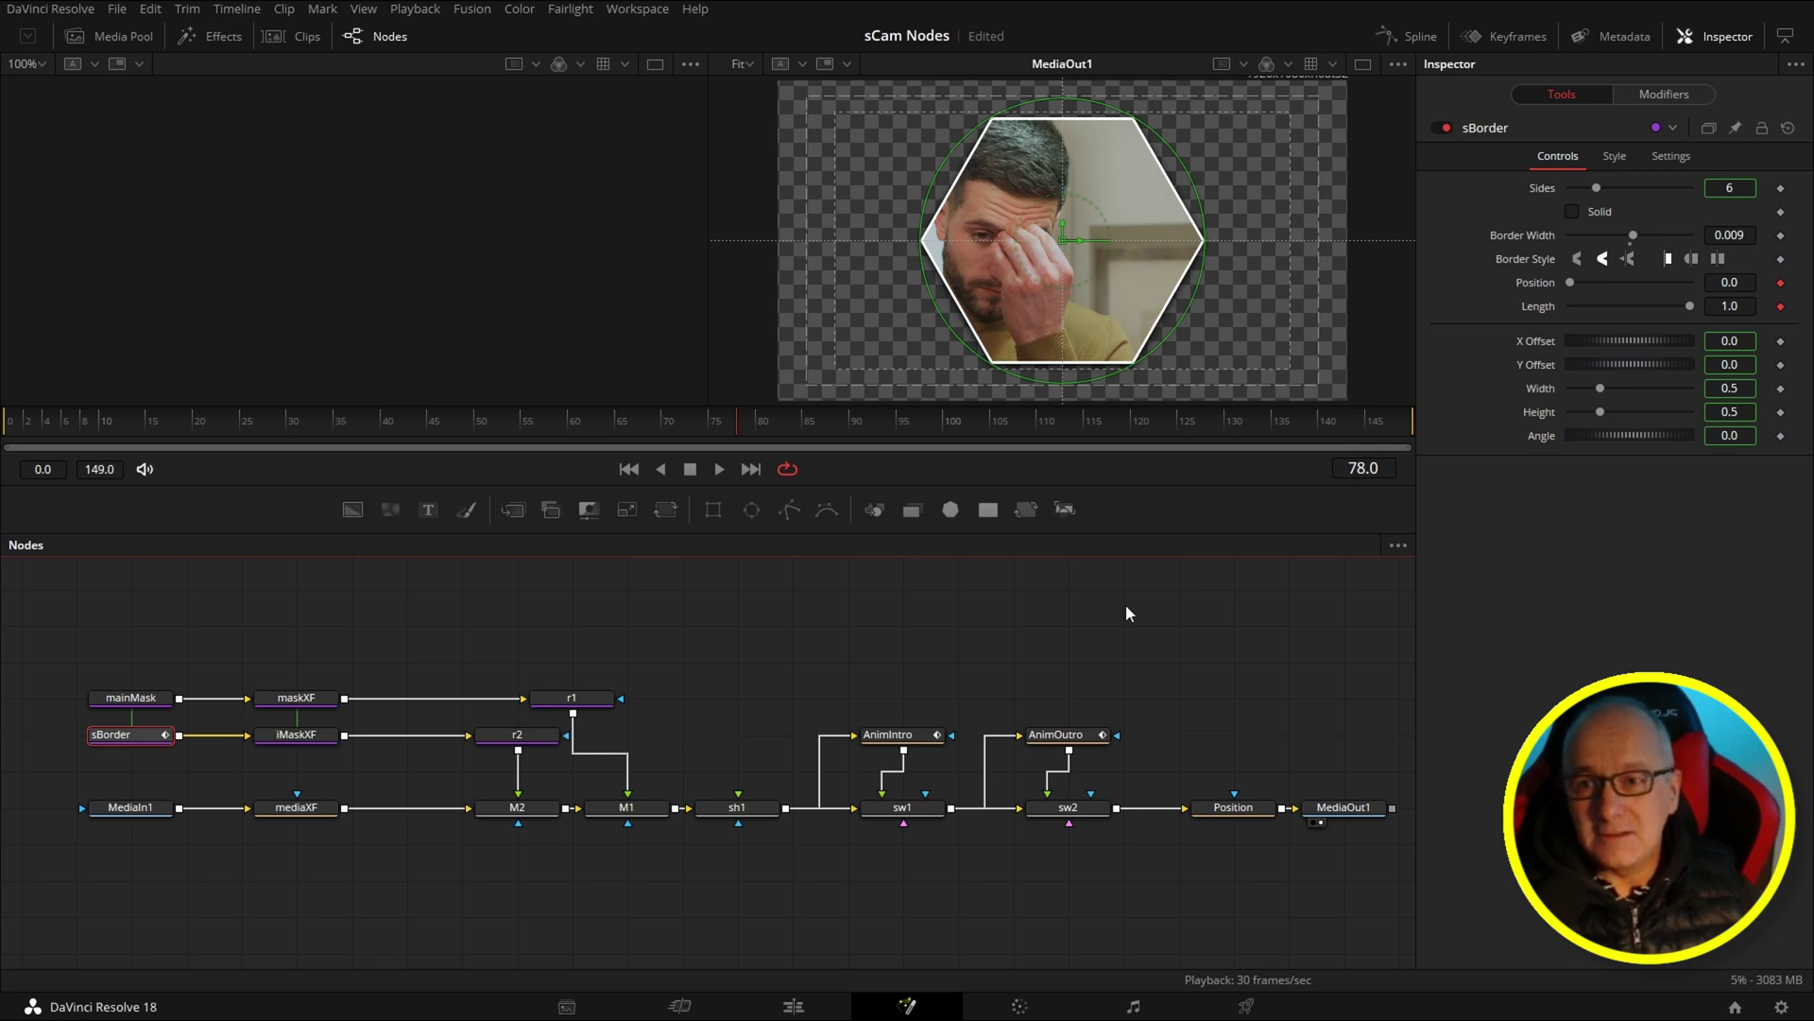
pyautogui.hotkey('ctrl', 's')
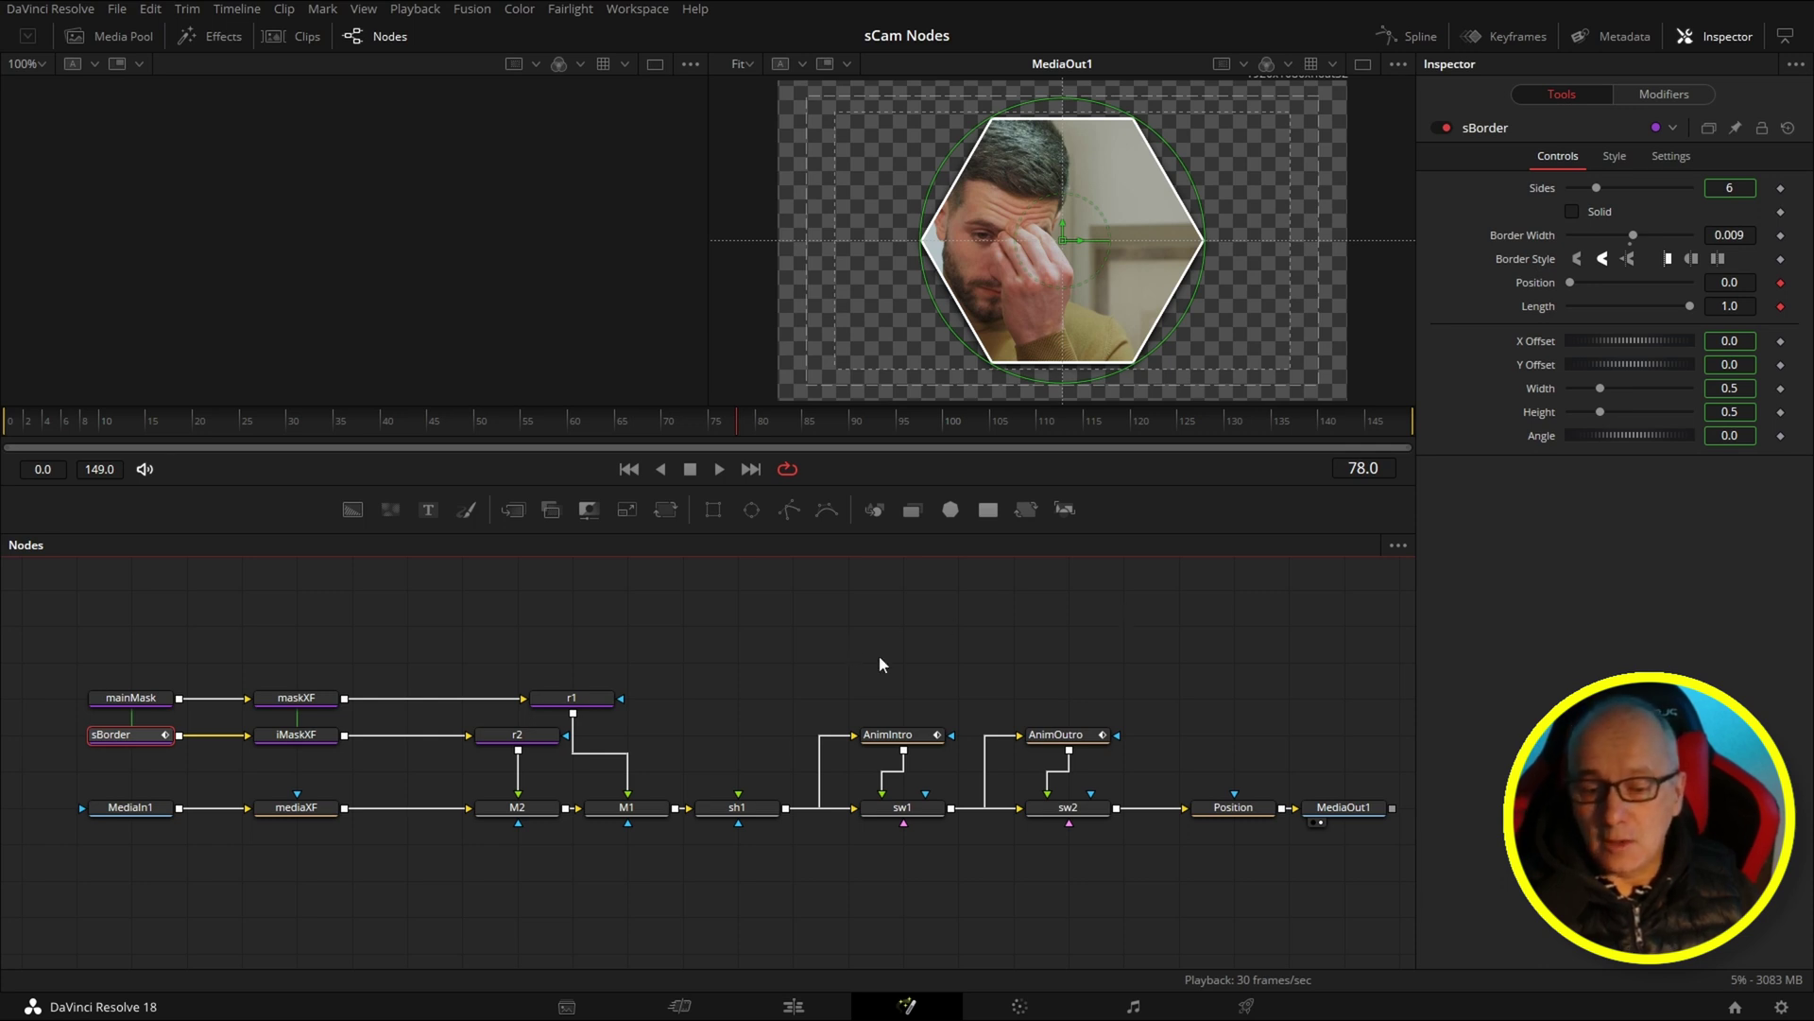
# Select the AnimIntro, AnimOutro, sw1 and sw2 nodes and start saving all of their settings to a file
pyautogui.moveTo(884, 662); pyautogui.dragTo(1113, 871)
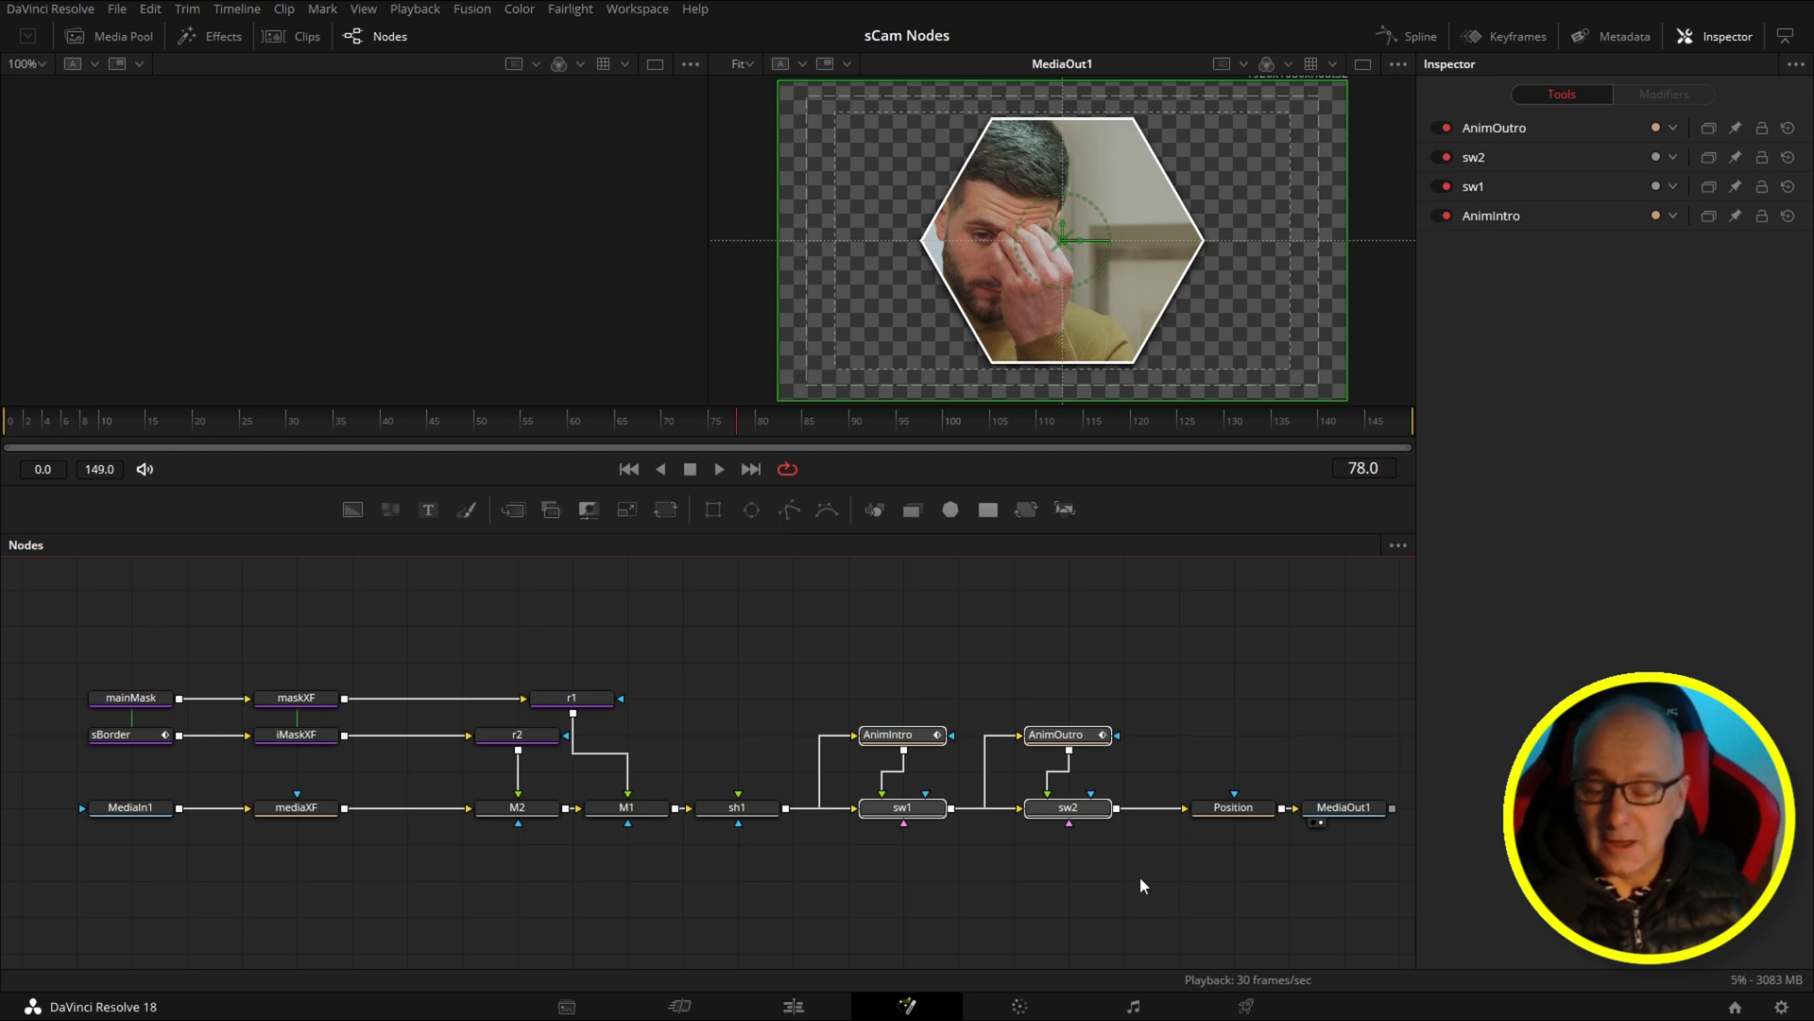
pyautogui.click(1127, 830)
pyautogui.moveTo(877, 671); pyautogui.dragTo(1097, 864)
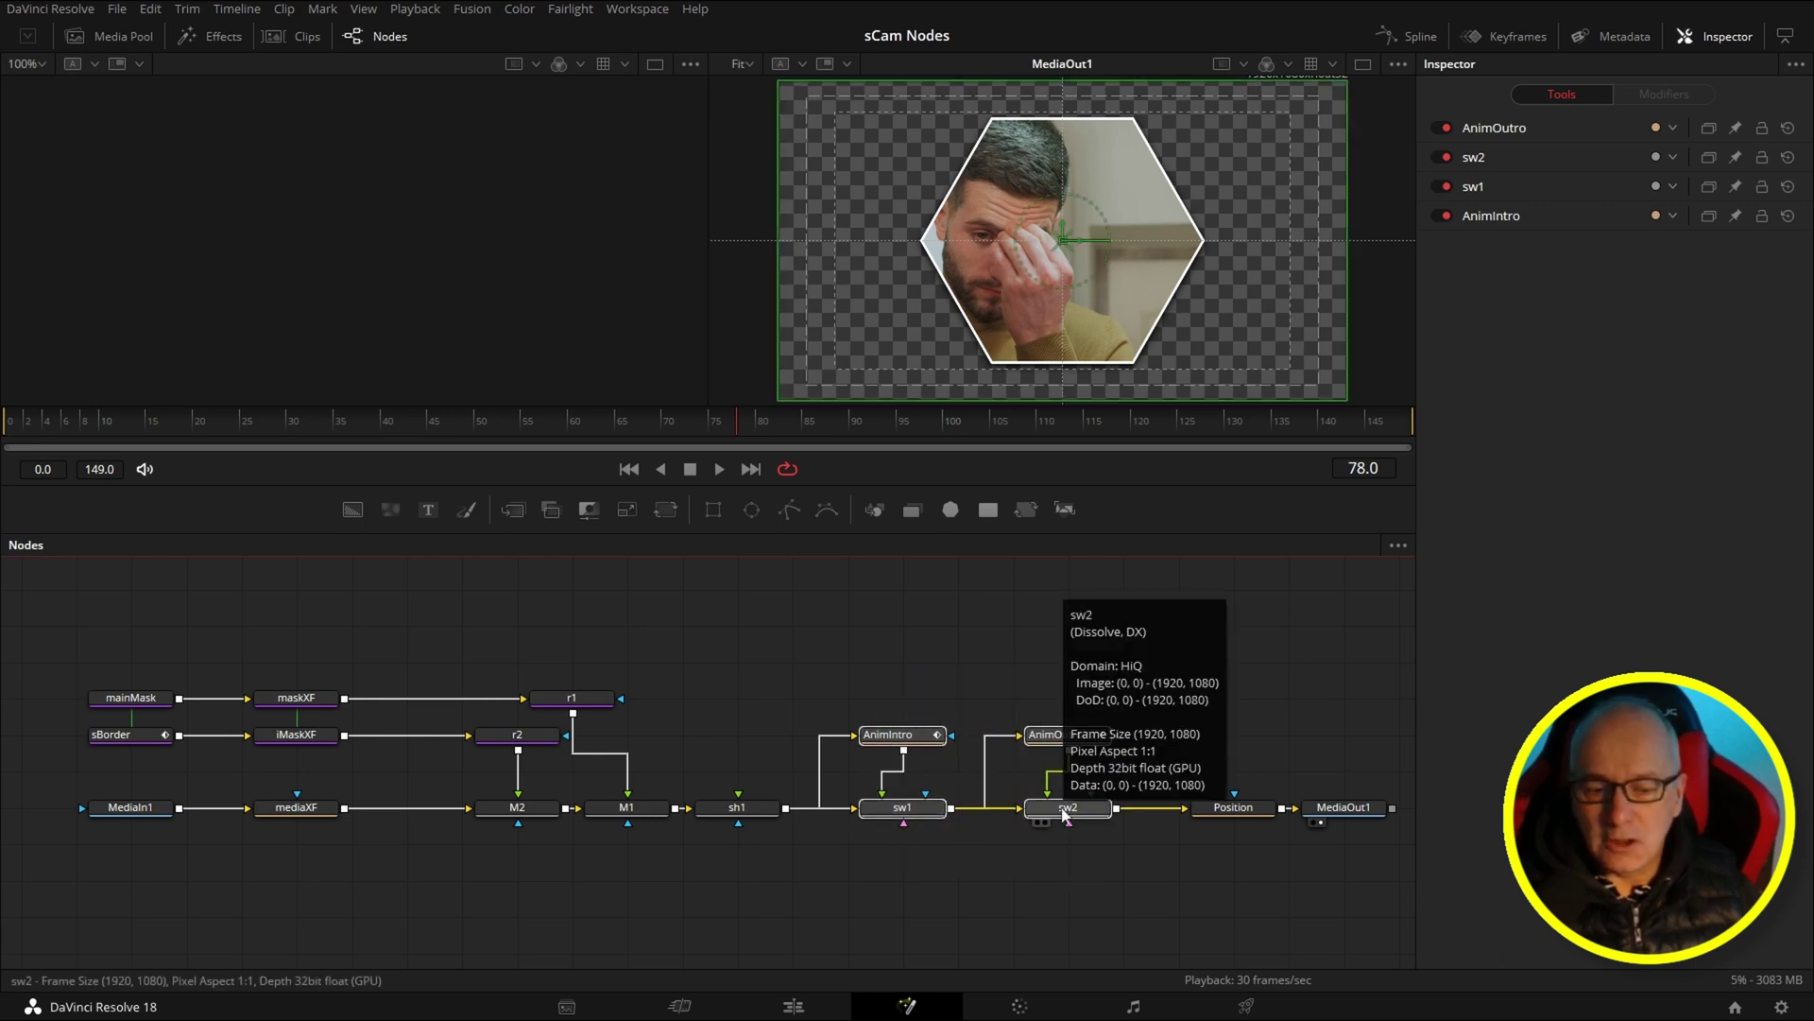
pyautogui.rightClick(1065, 814)
pyautogui.moveTo(1099, 773)
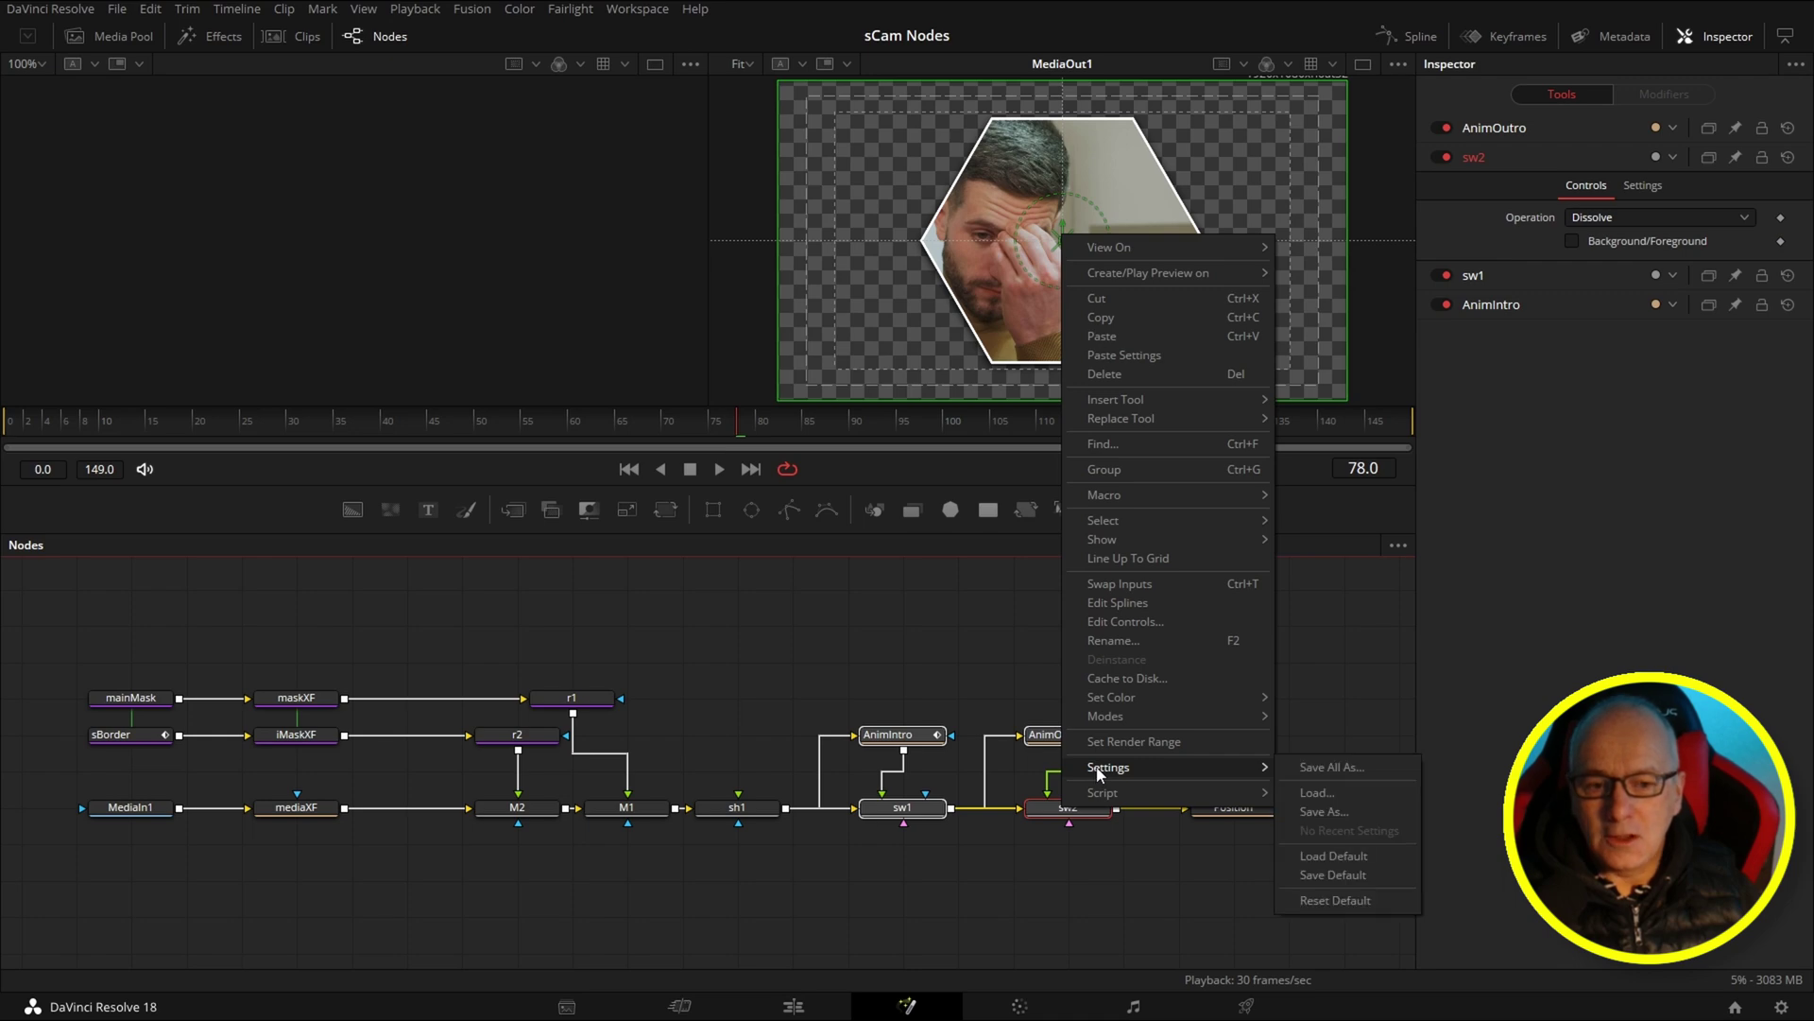
pyautogui.click(1316, 770)
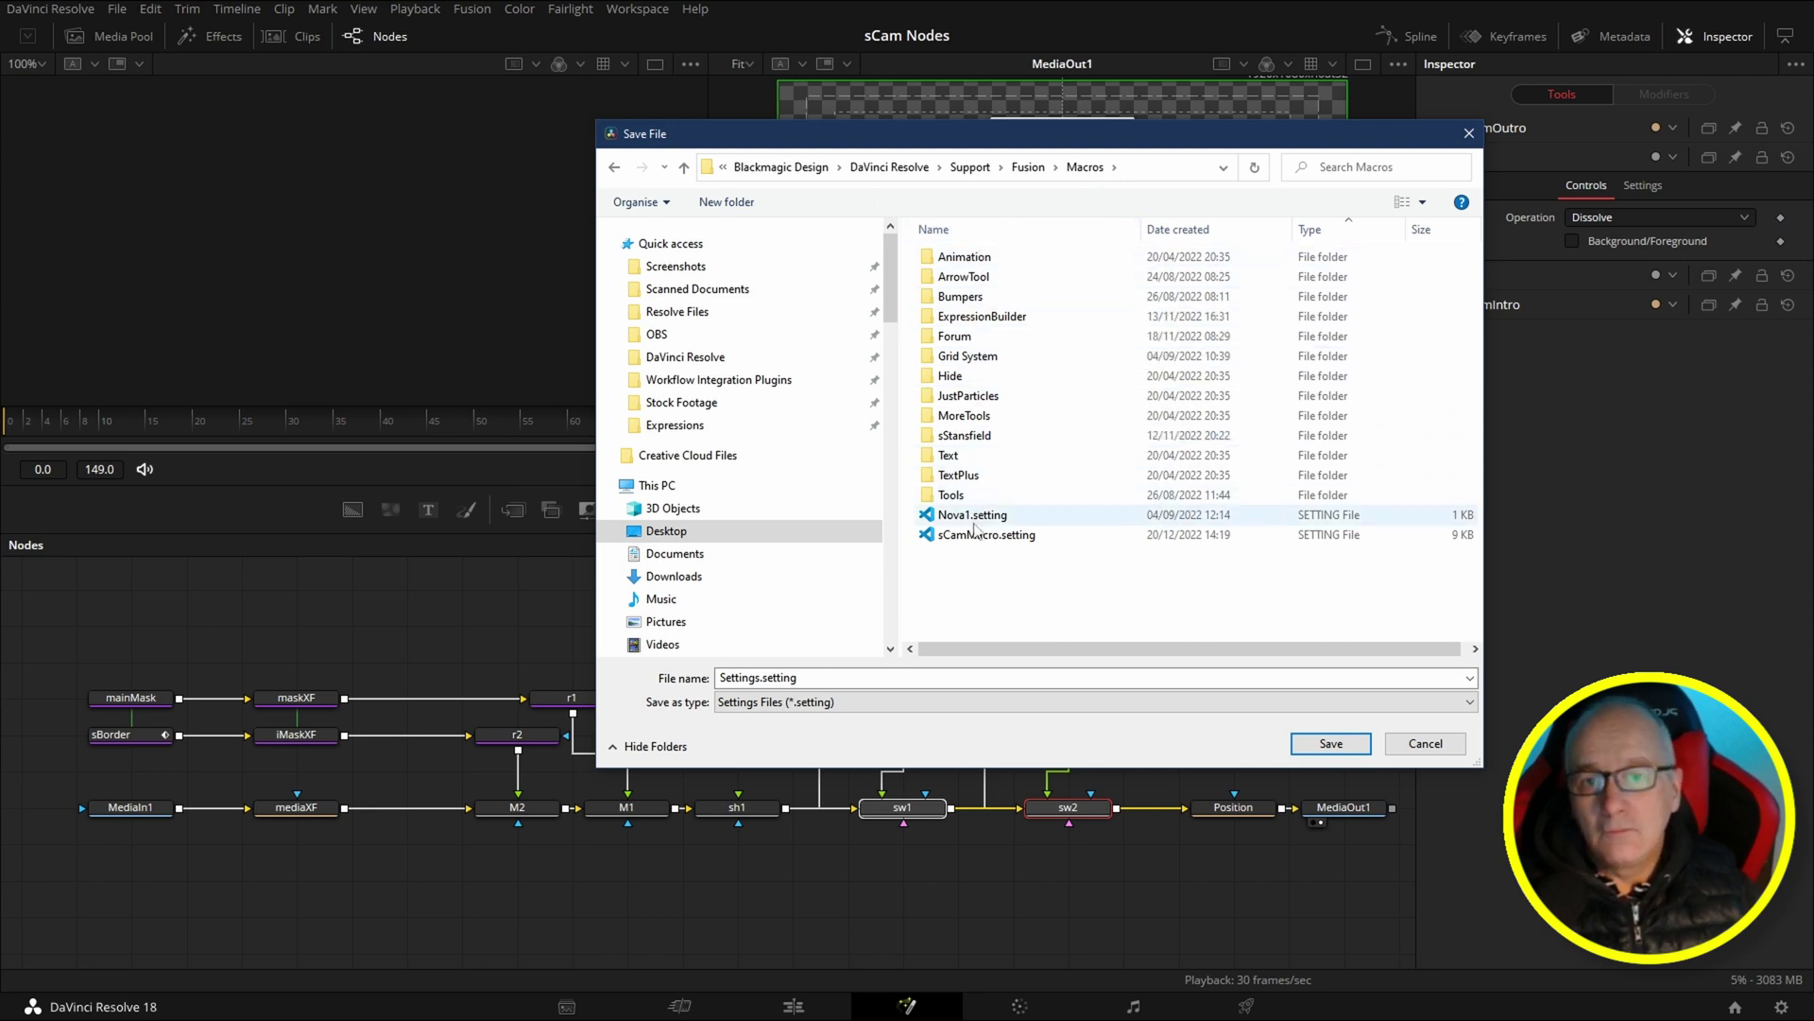
# Save the settings file in the Animation subfolder of the Macros folder under the name sizeSwitch
pyautogui.doubleClick(933, 257)
pyautogui.doubleClick(828, 679)
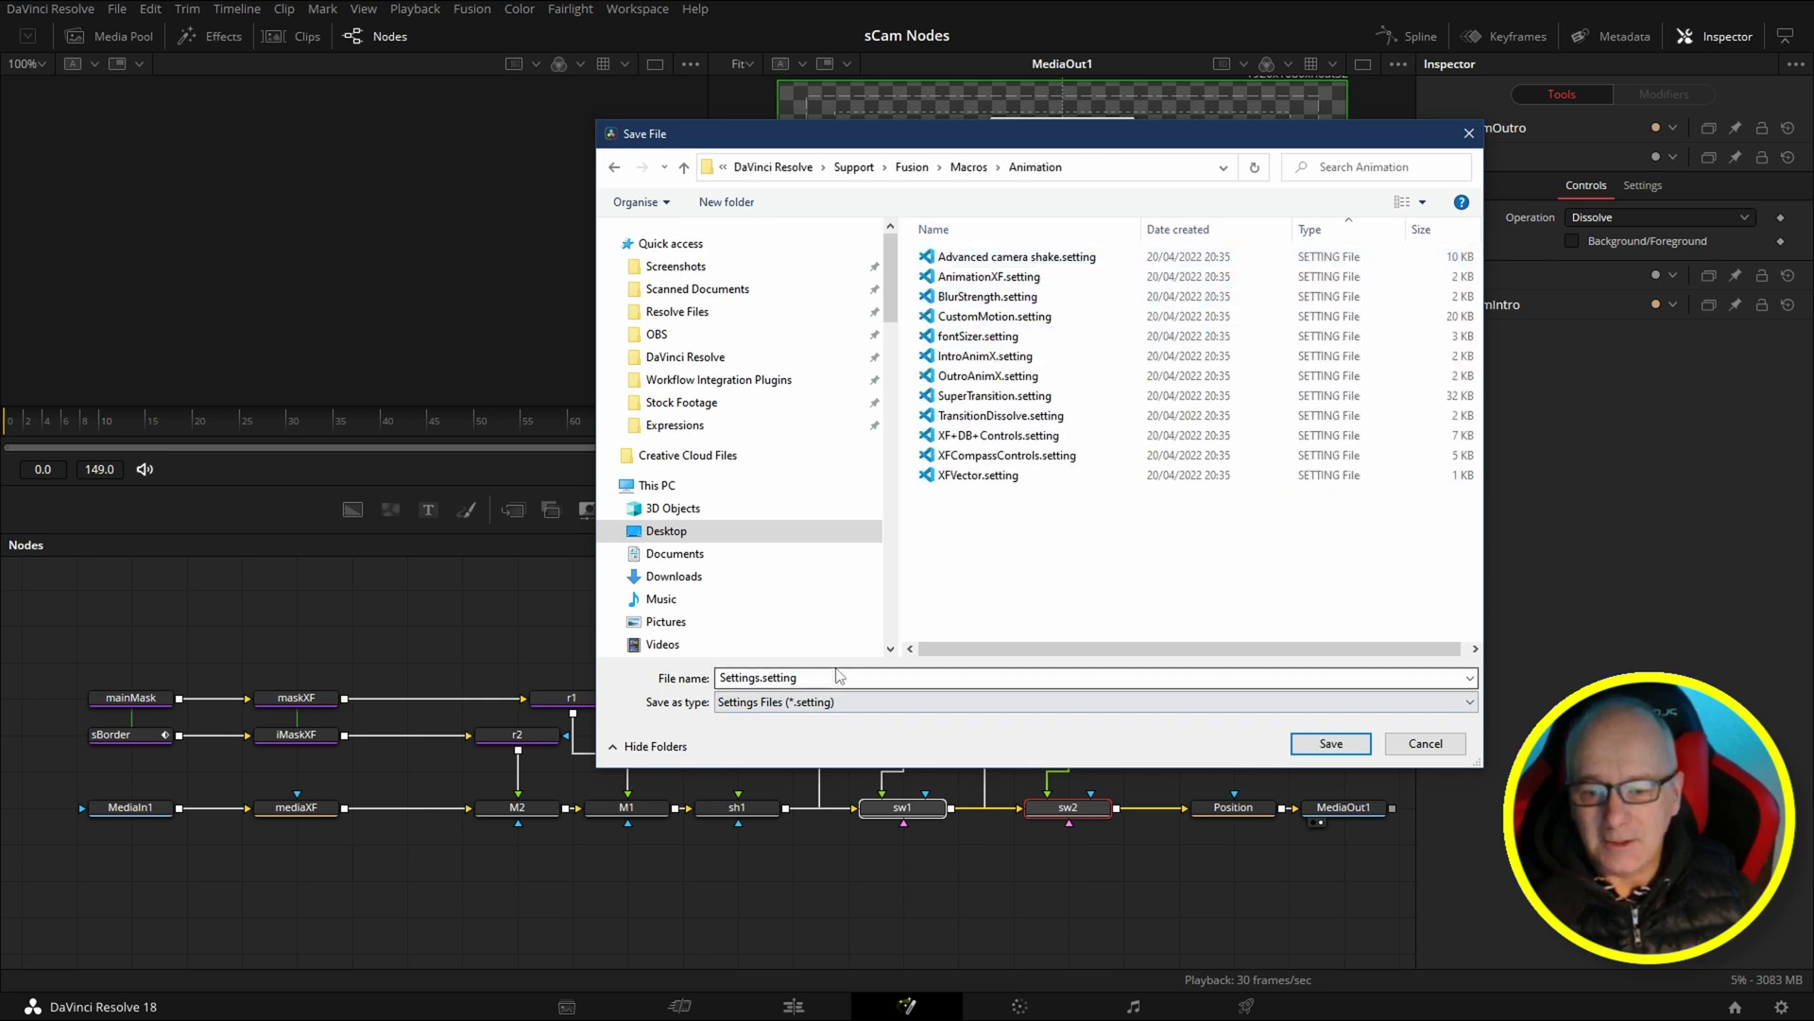
pyautogui.write('s')
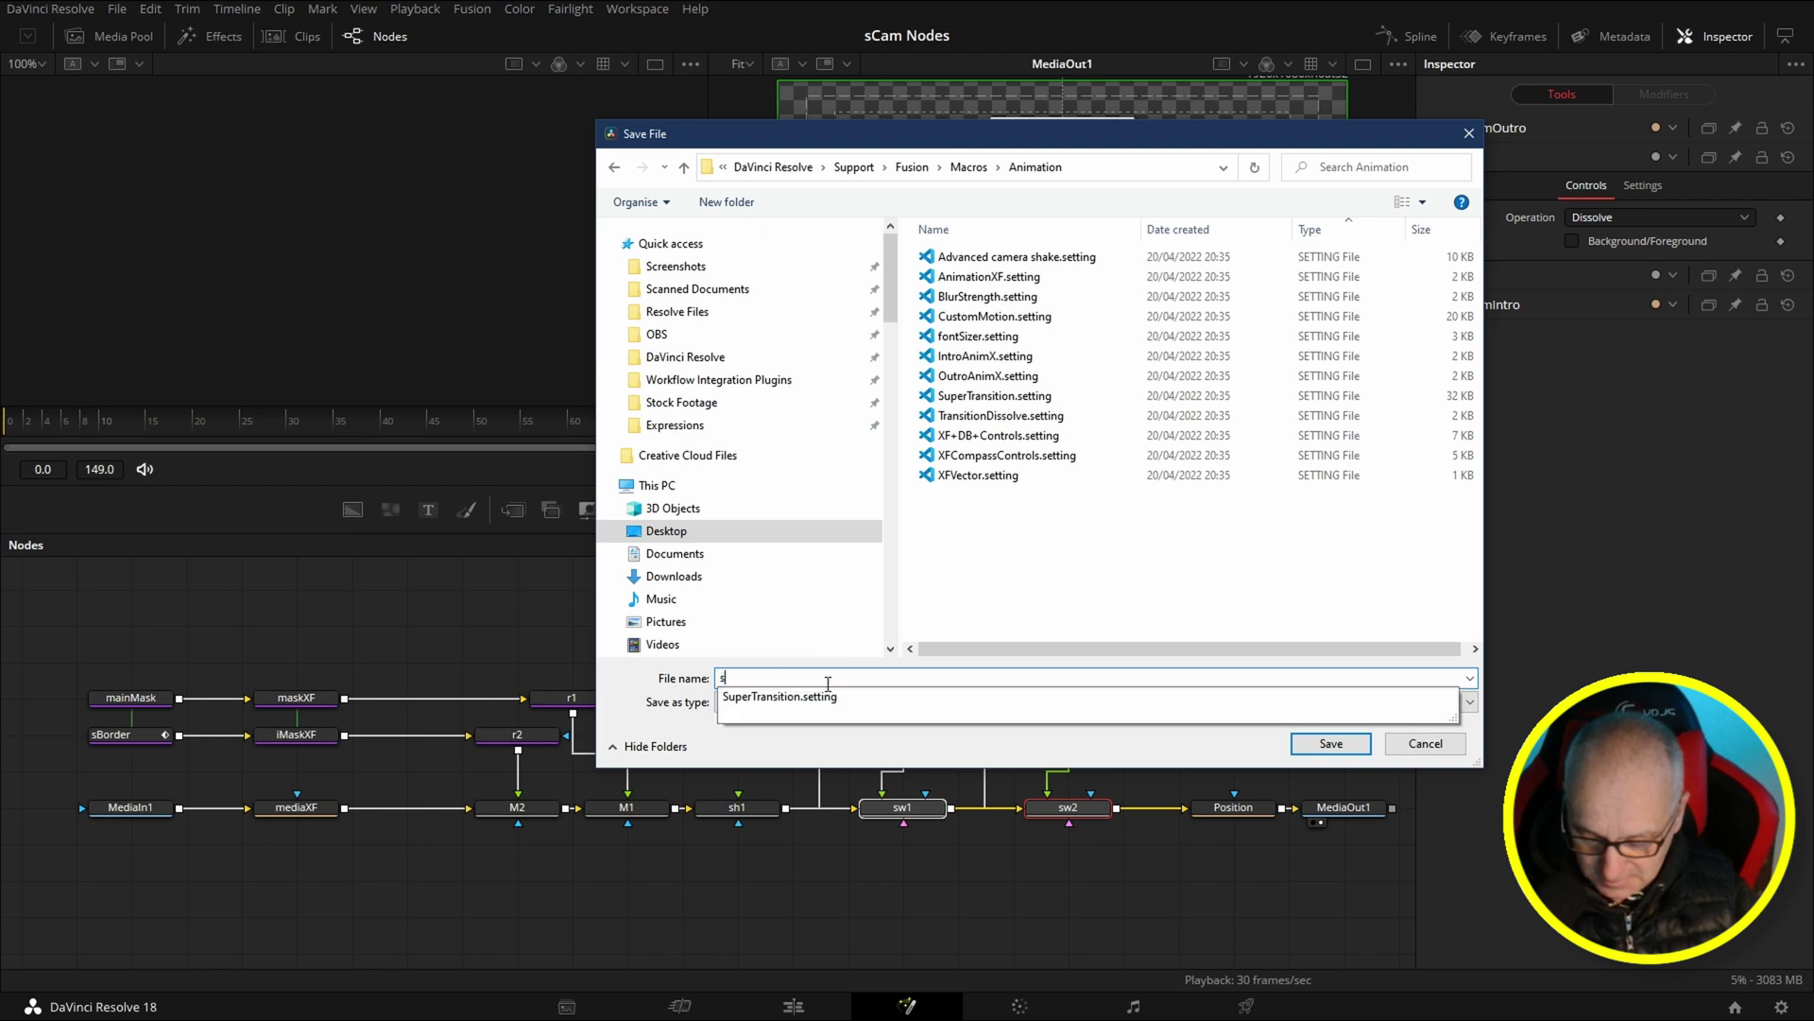
pyautogui.write('izeSwitch')
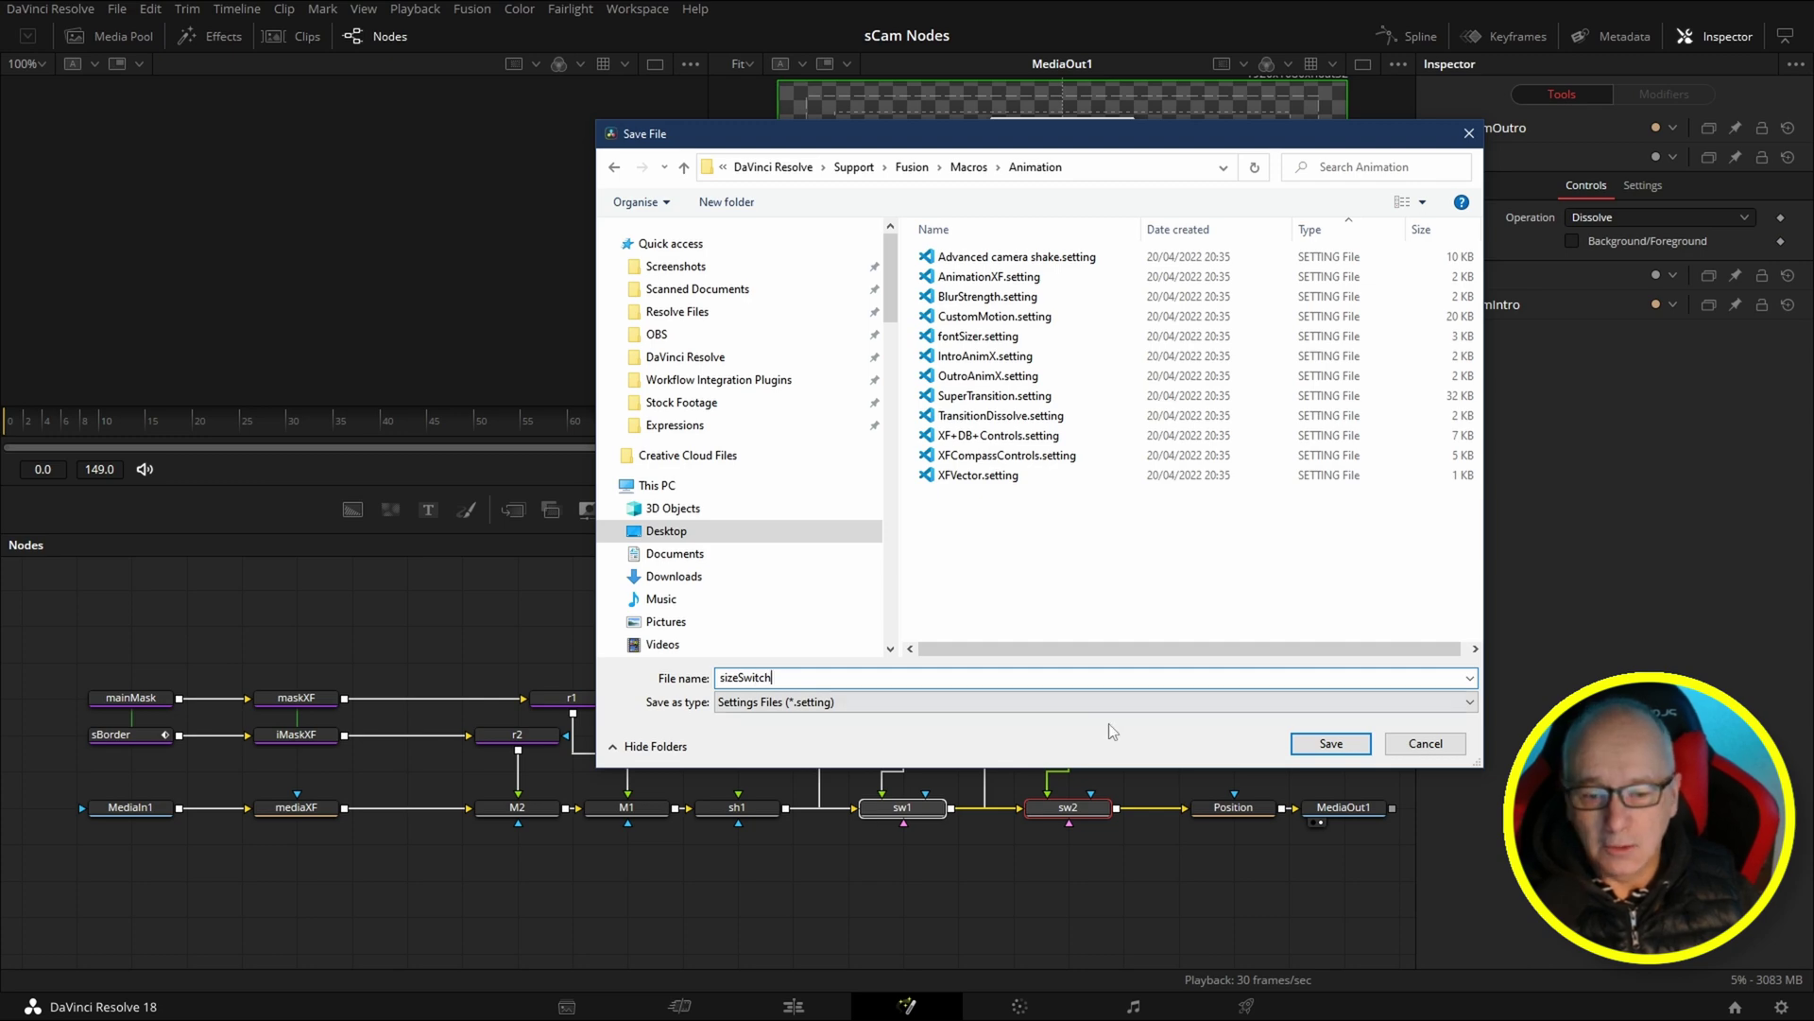
pyautogui.click(1342, 749)
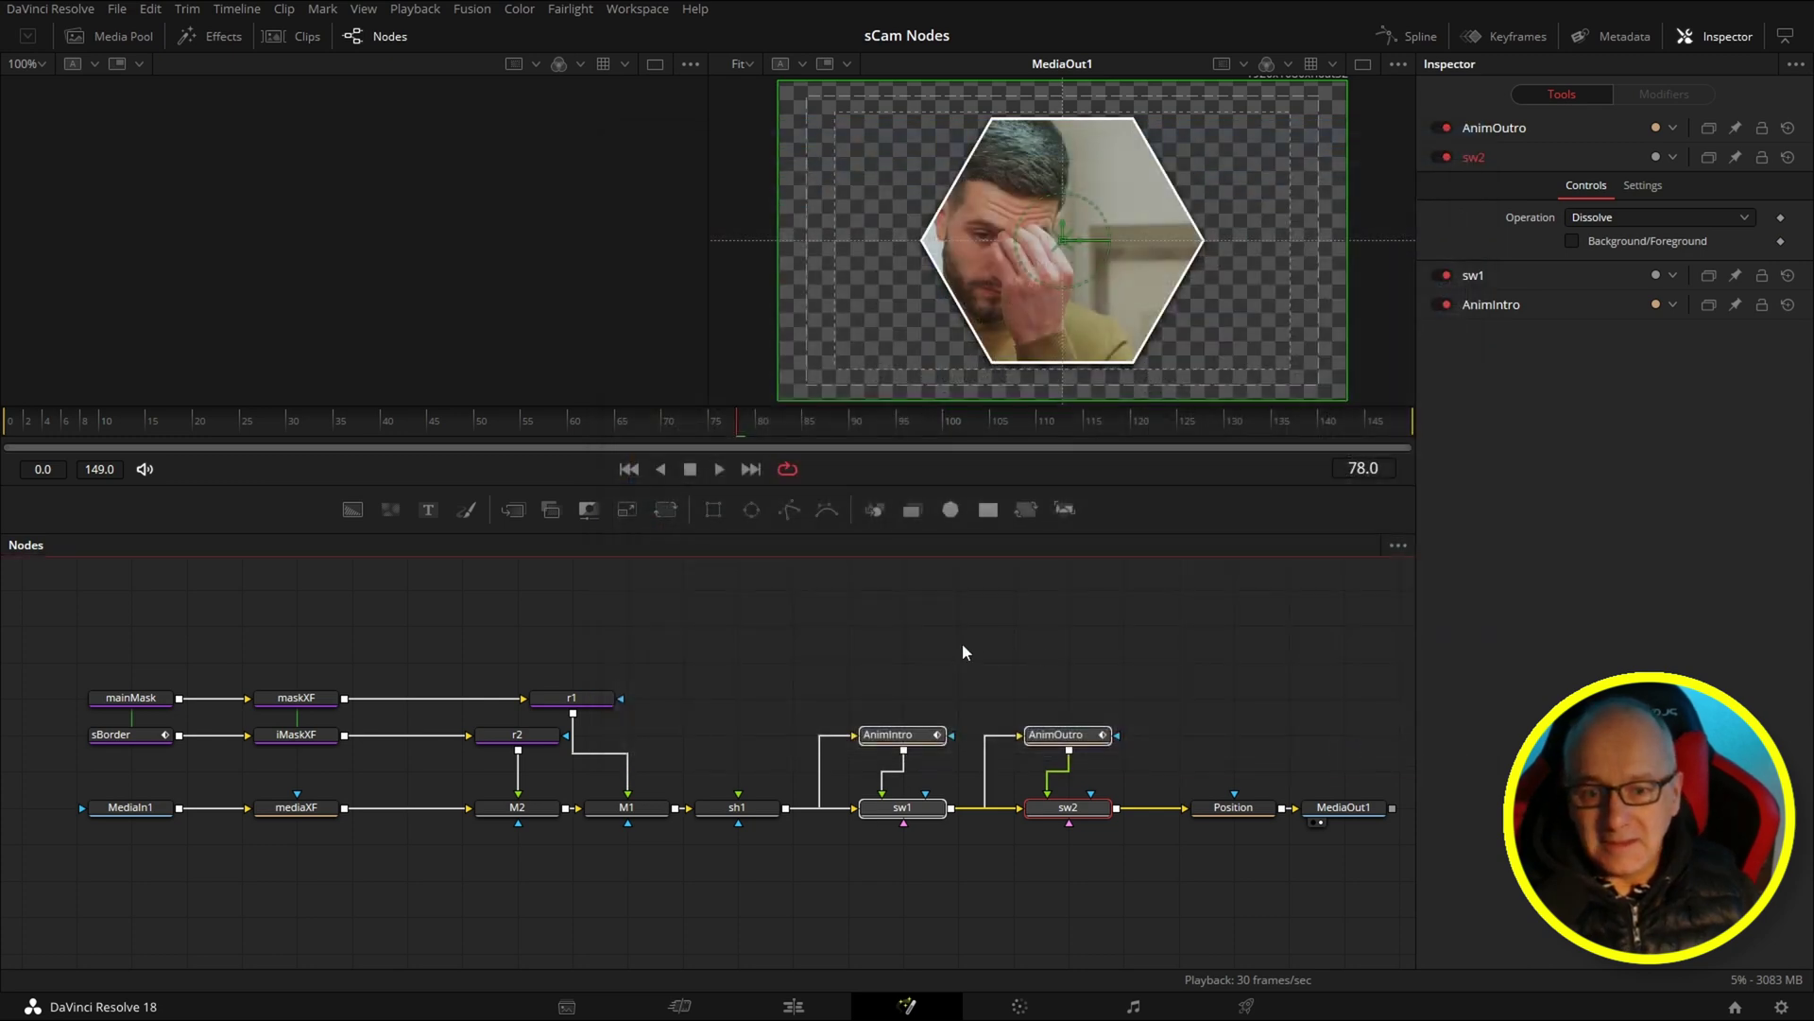
# Find the saved sizeSwitch tool by searching for "siz" and add it to the composition above the existing animation nodes
pyautogui.click(992, 650)
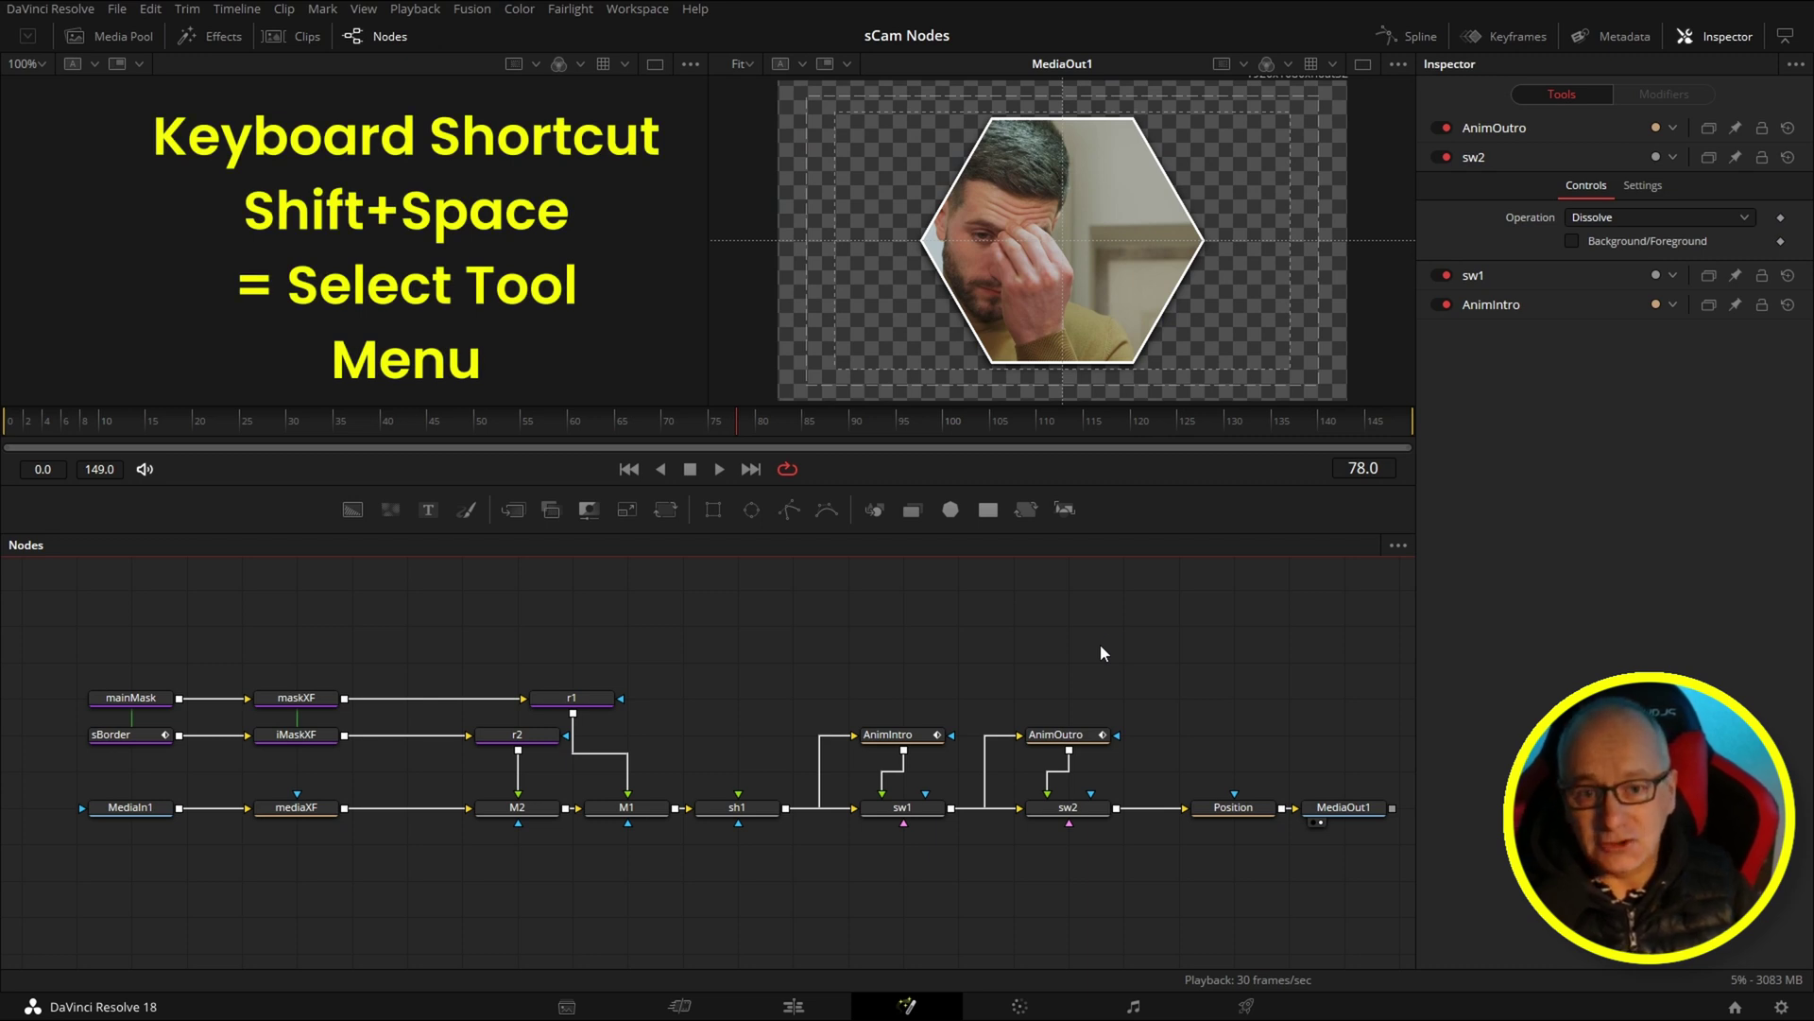
pyautogui.hotkey('shift', 'space')
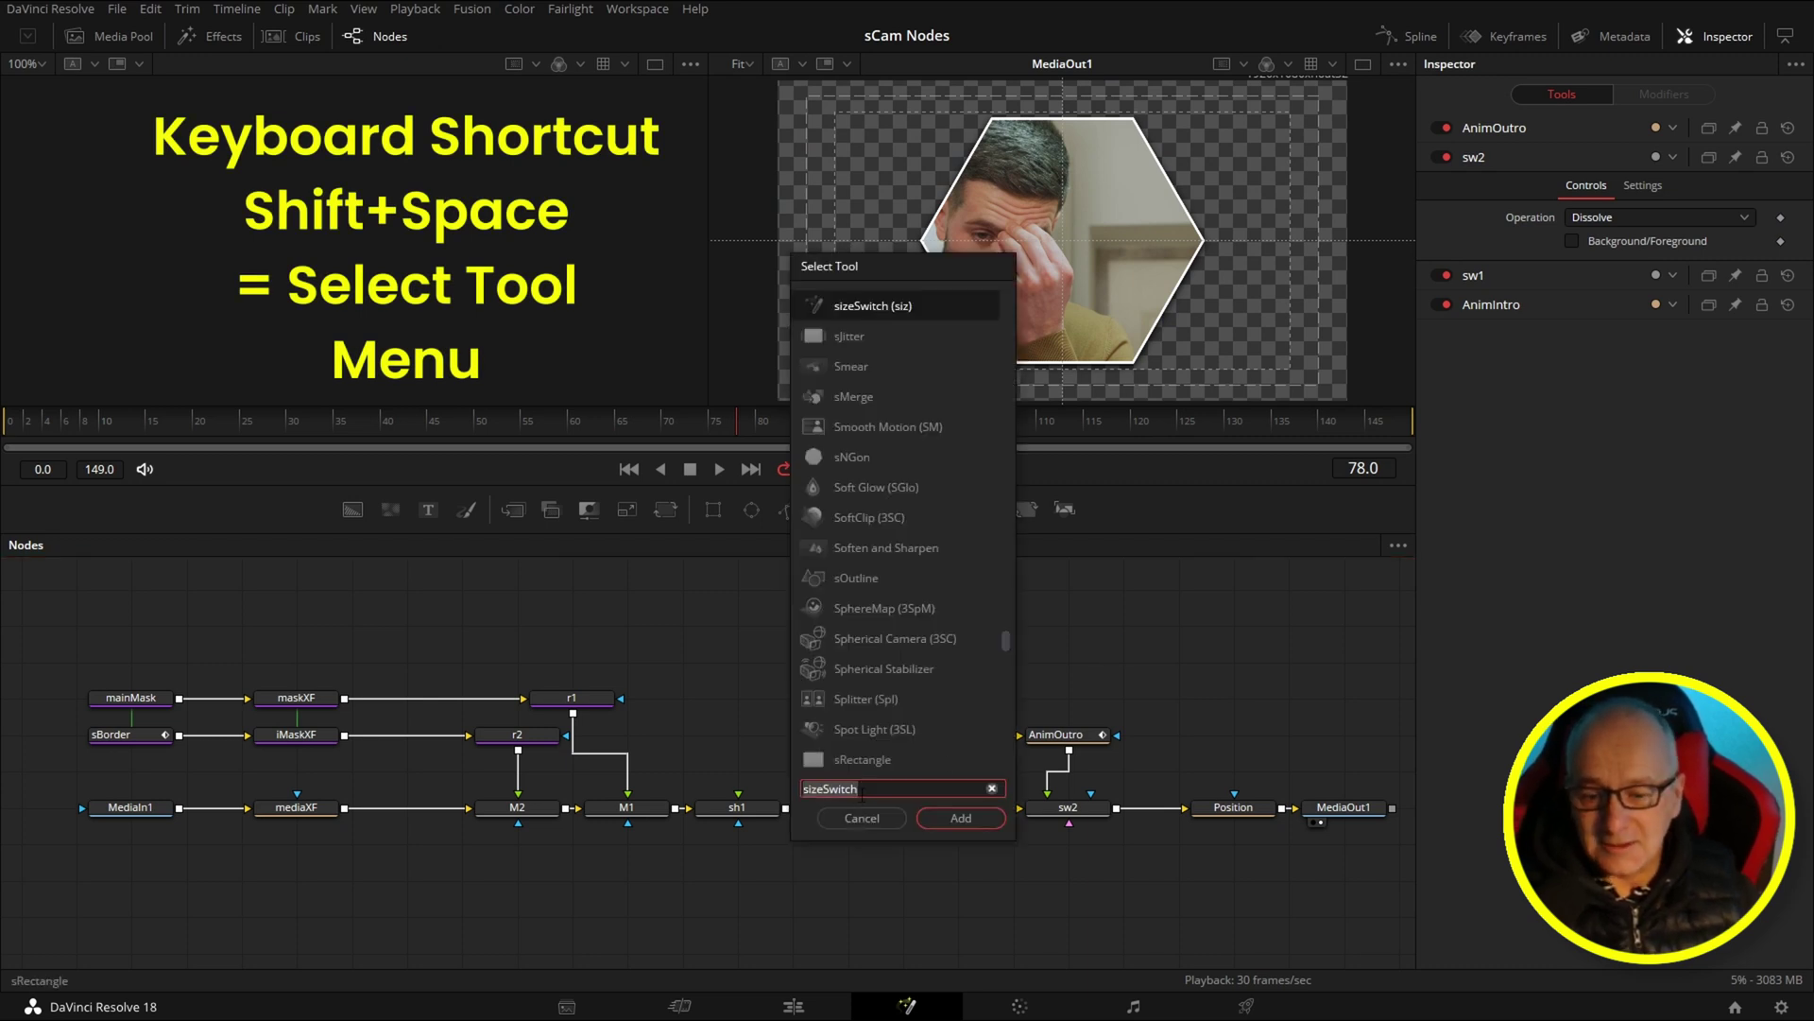
pyautogui.hotkey('ctrl', 'a')
pyautogui.write('siz')
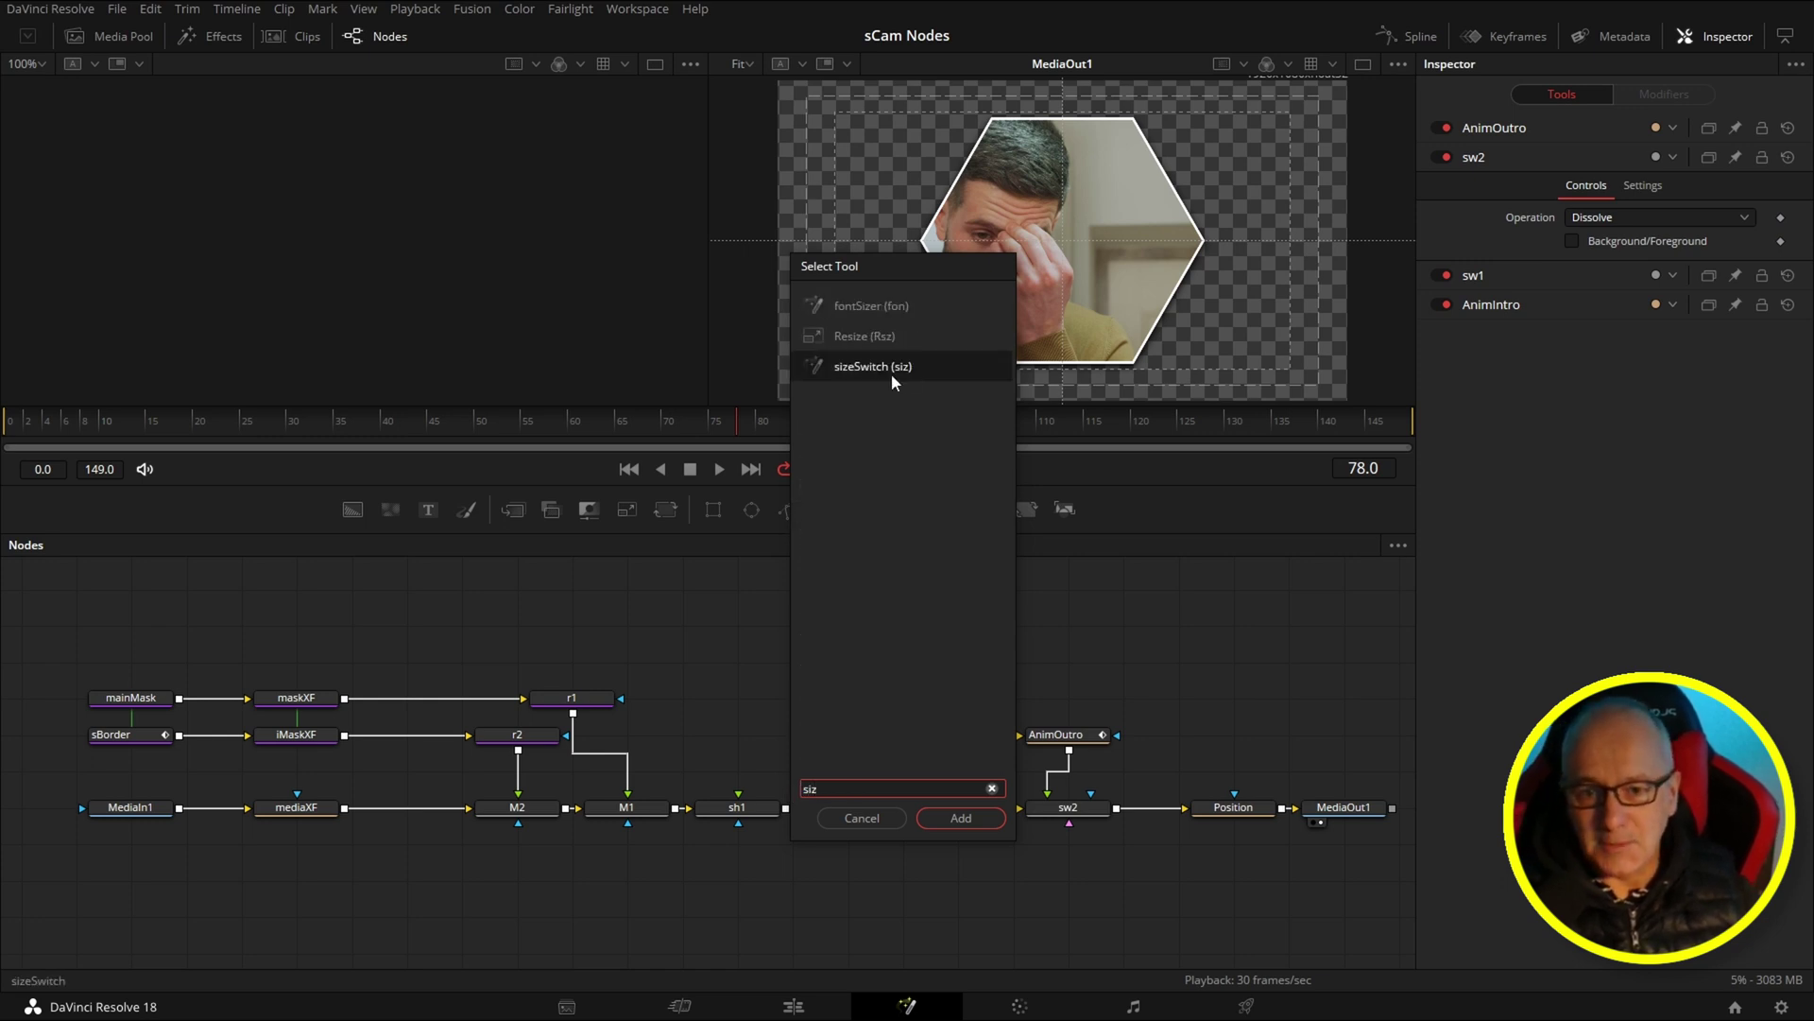
pyautogui.click(860, 372)
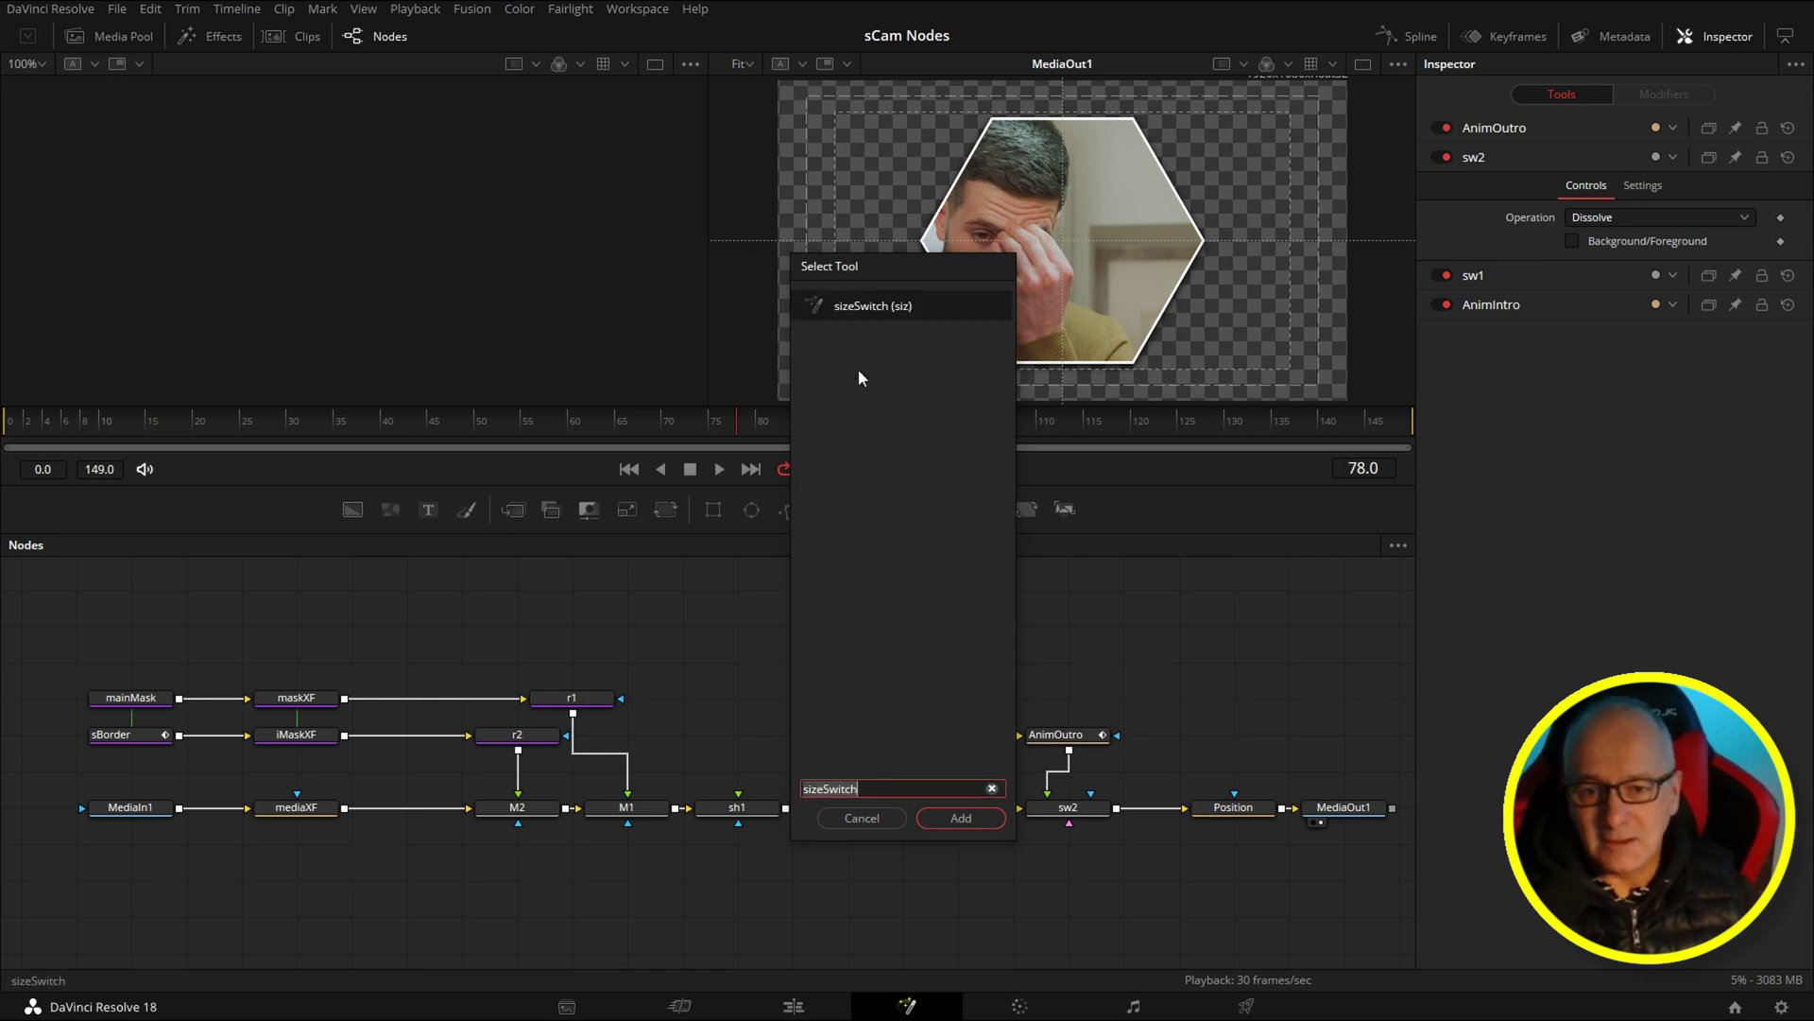
pyautogui.click(961, 817)
pyautogui.scroll(1, 1143, 677)
pyautogui.moveTo(757, 596); pyautogui.dragTo(1142, 745)
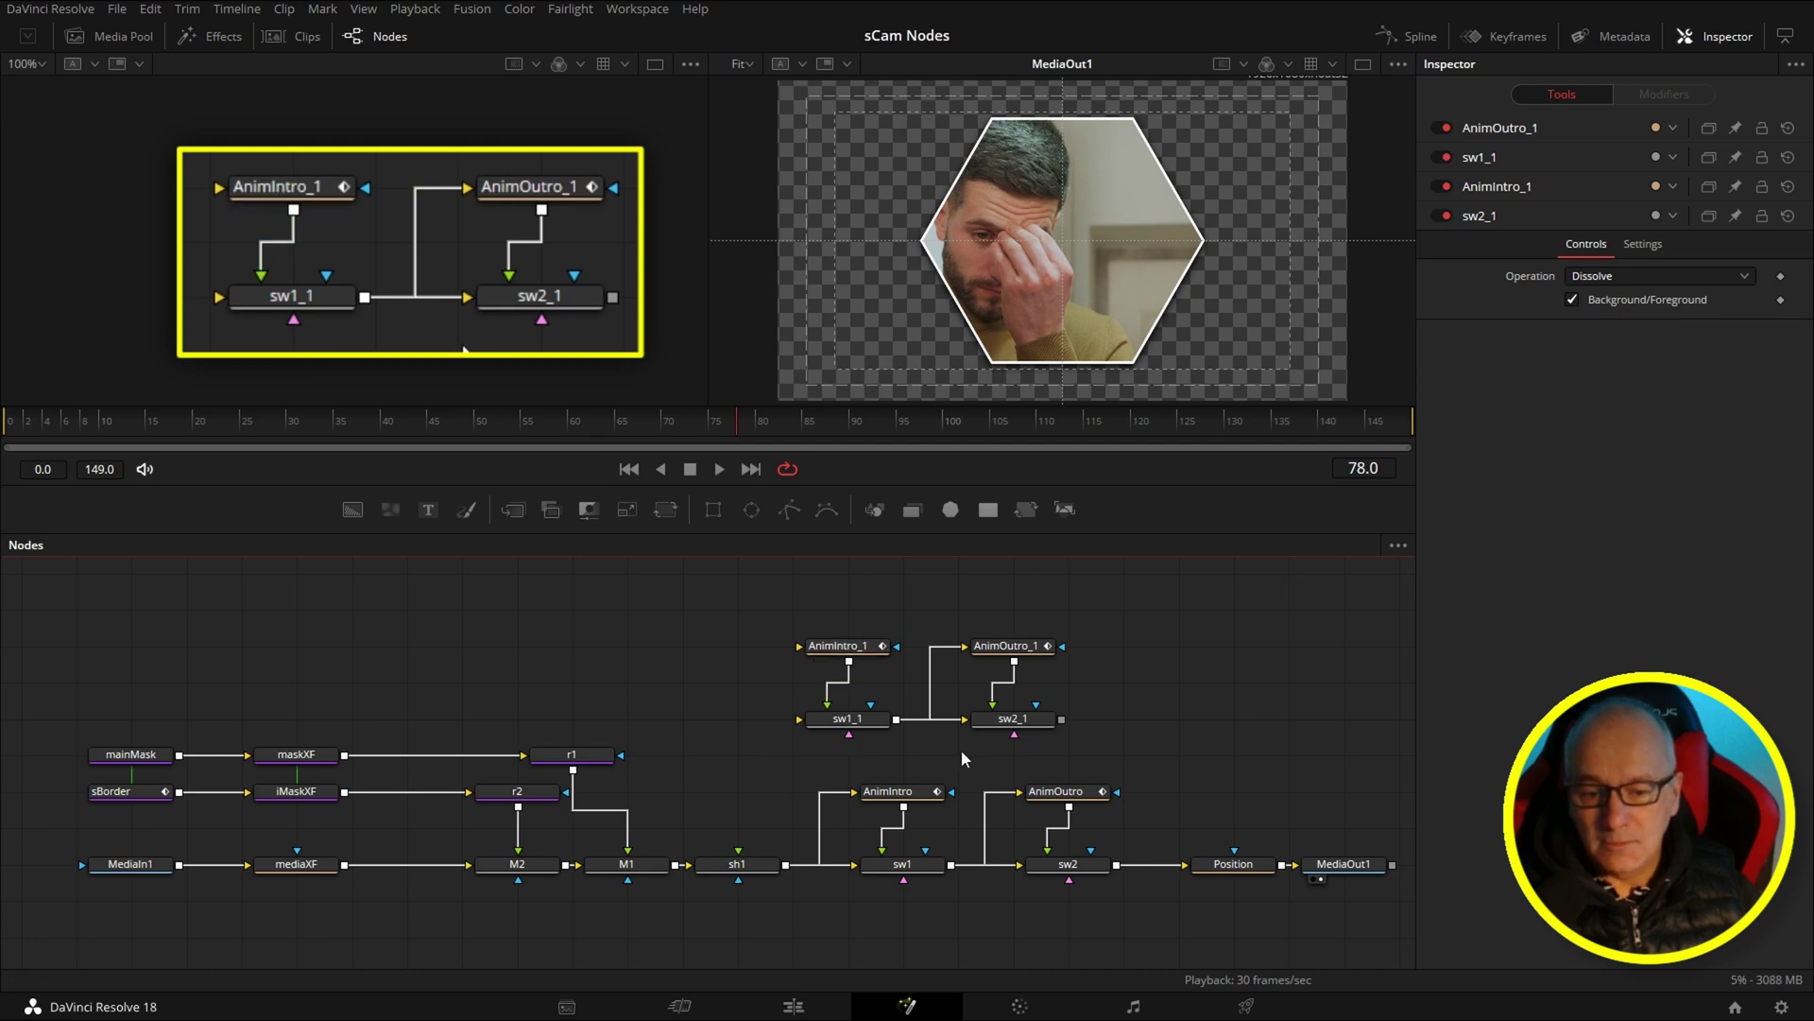
# Duplicate the original AnimIntro, AnimOutro, sw1 and sw2 nodes and place the copies above the mask nodes
pyautogui.moveTo(773, 614); pyautogui.dragTo(1083, 732)
pyautogui.moveTo(851, 748); pyautogui.dragTo(1154, 889)
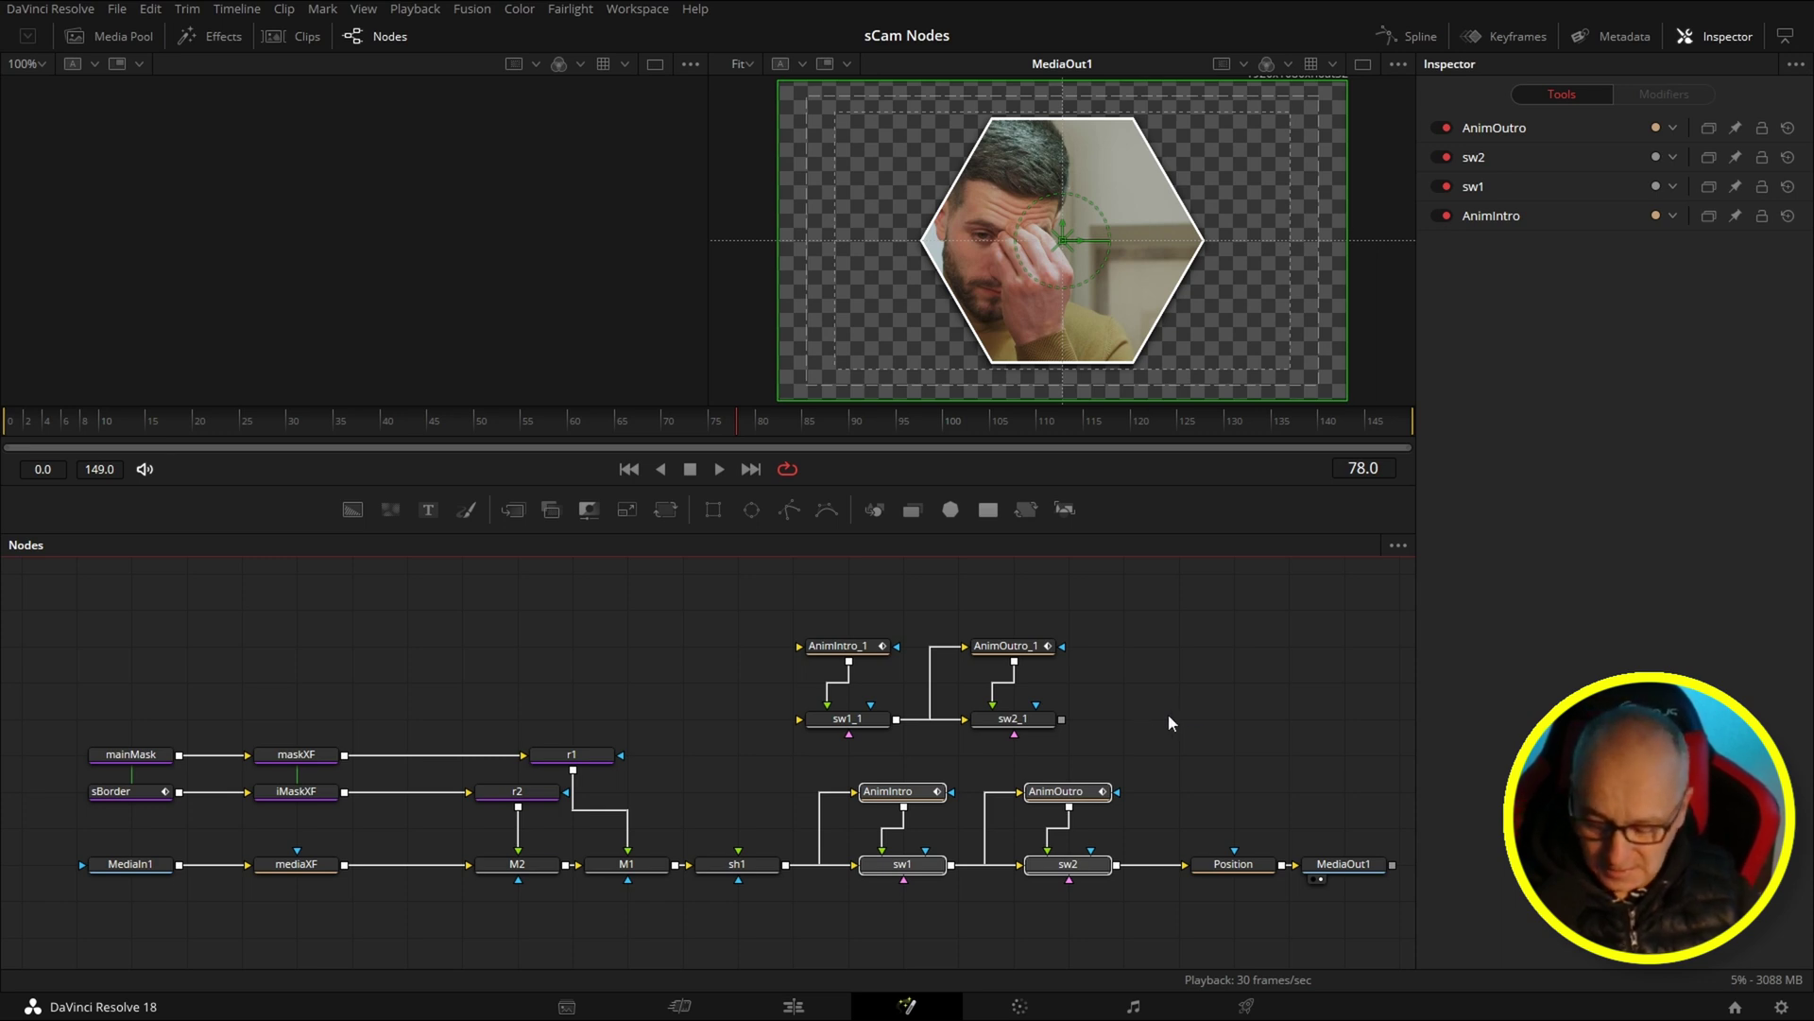
pyautogui.hotkey('shift', 'space')
pyautogui.press('Escape')
pyautogui.hotkey('ctrl', 'v')
pyautogui.moveTo(1143, 797); pyautogui.dragTo(439, 668)
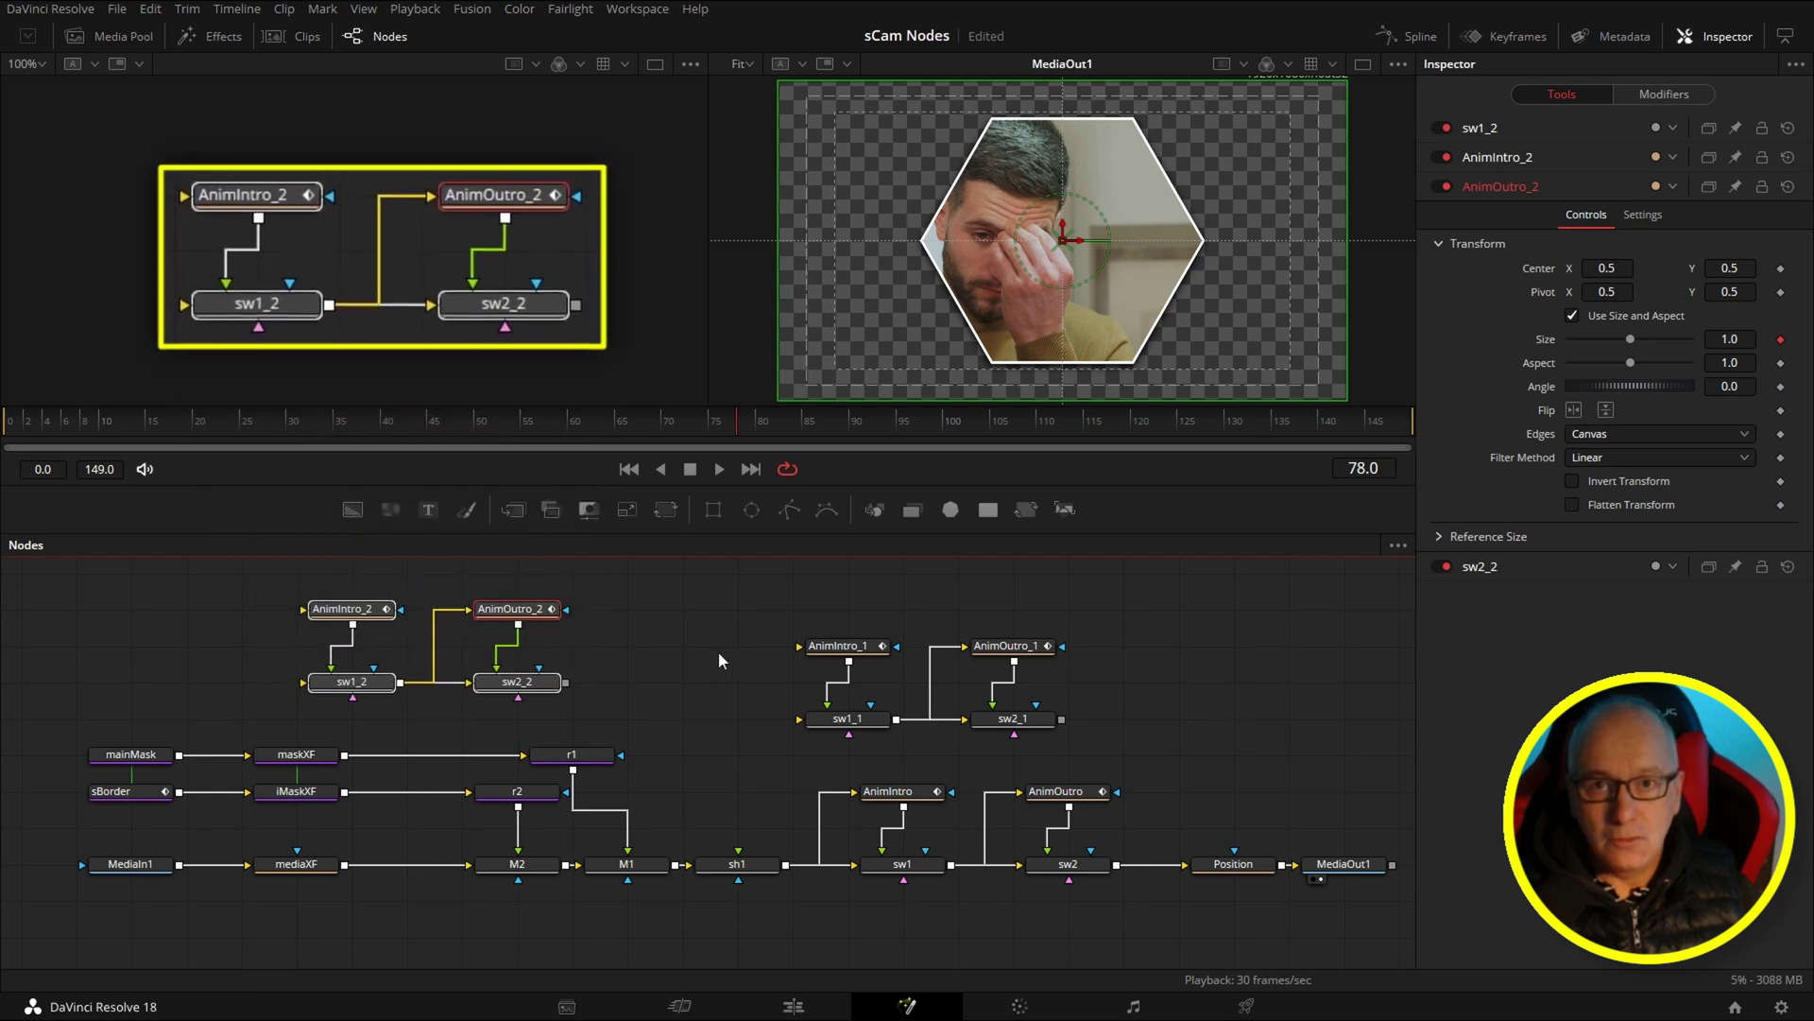
# Delete the added sizeSwitch nodes and the duplicated animation nodes from the node graph
pyautogui.moveTo(348, 575); pyautogui.dragTo(584, 699)
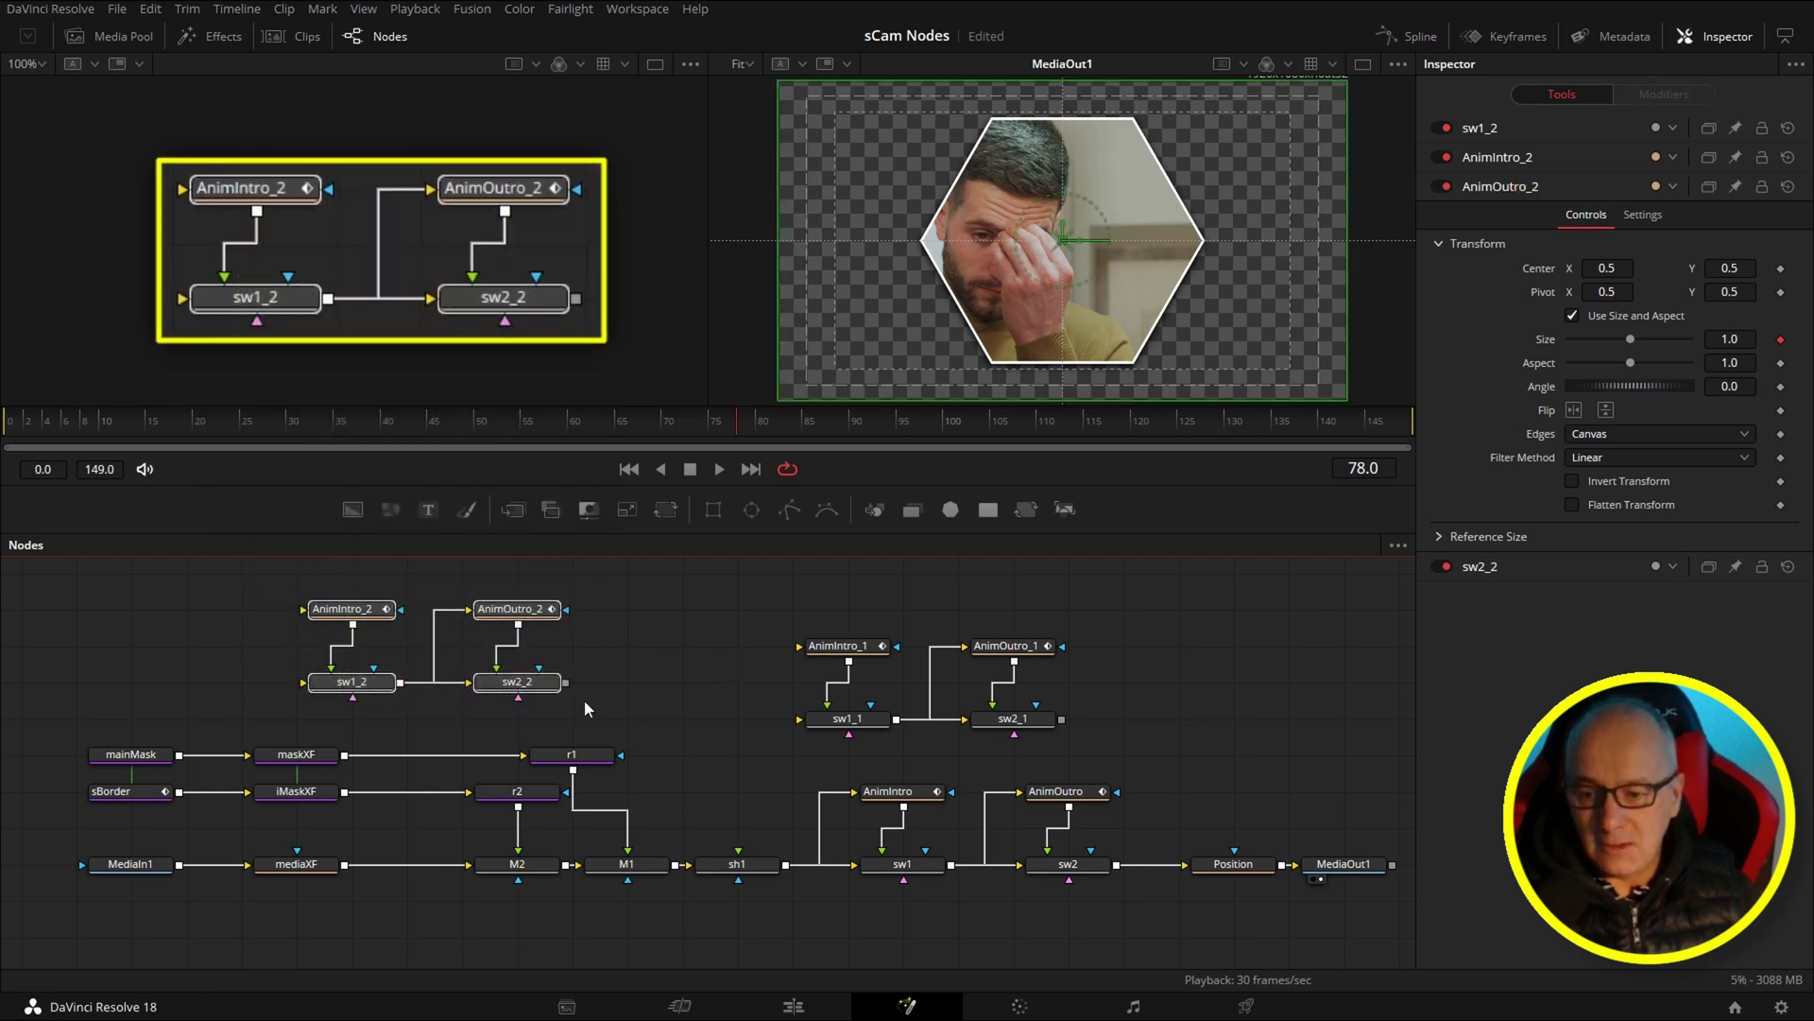
pyautogui.press('Delete')
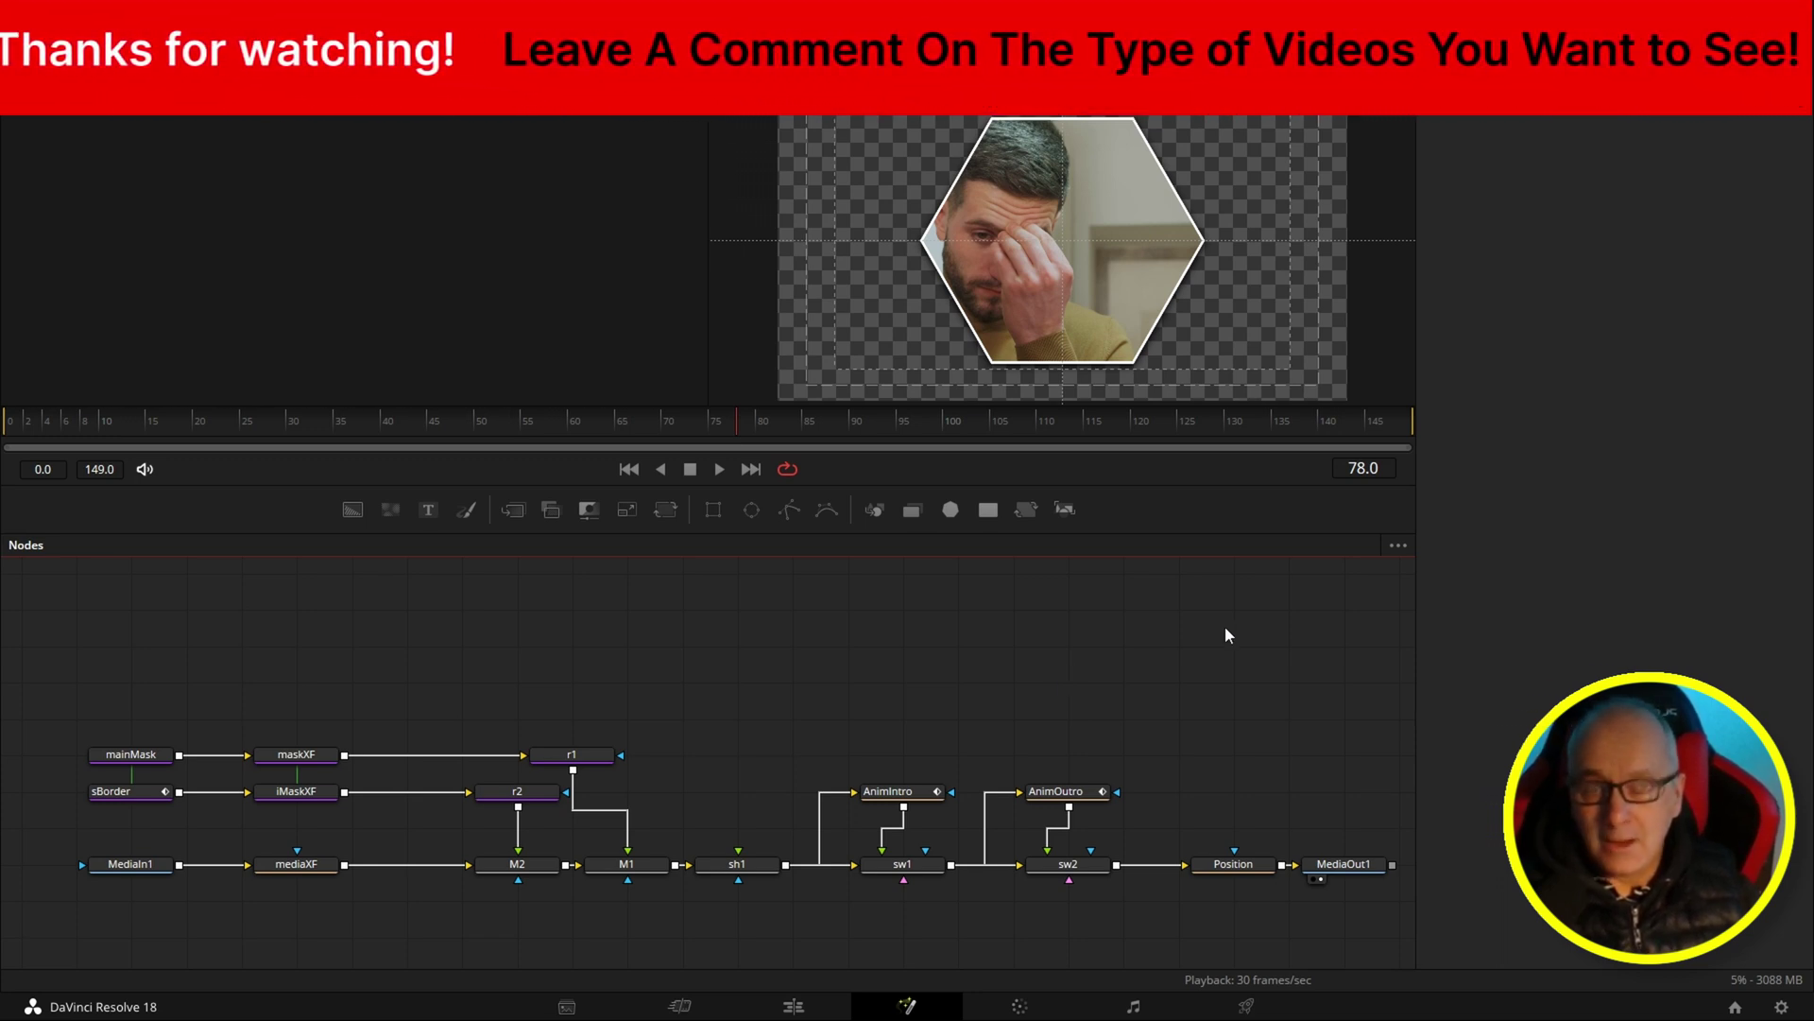
# Select every node except MediaOut1 and start saving all of their settings to a file
pyautogui.moveTo(80, 710); pyautogui.dragTo(1240, 943)
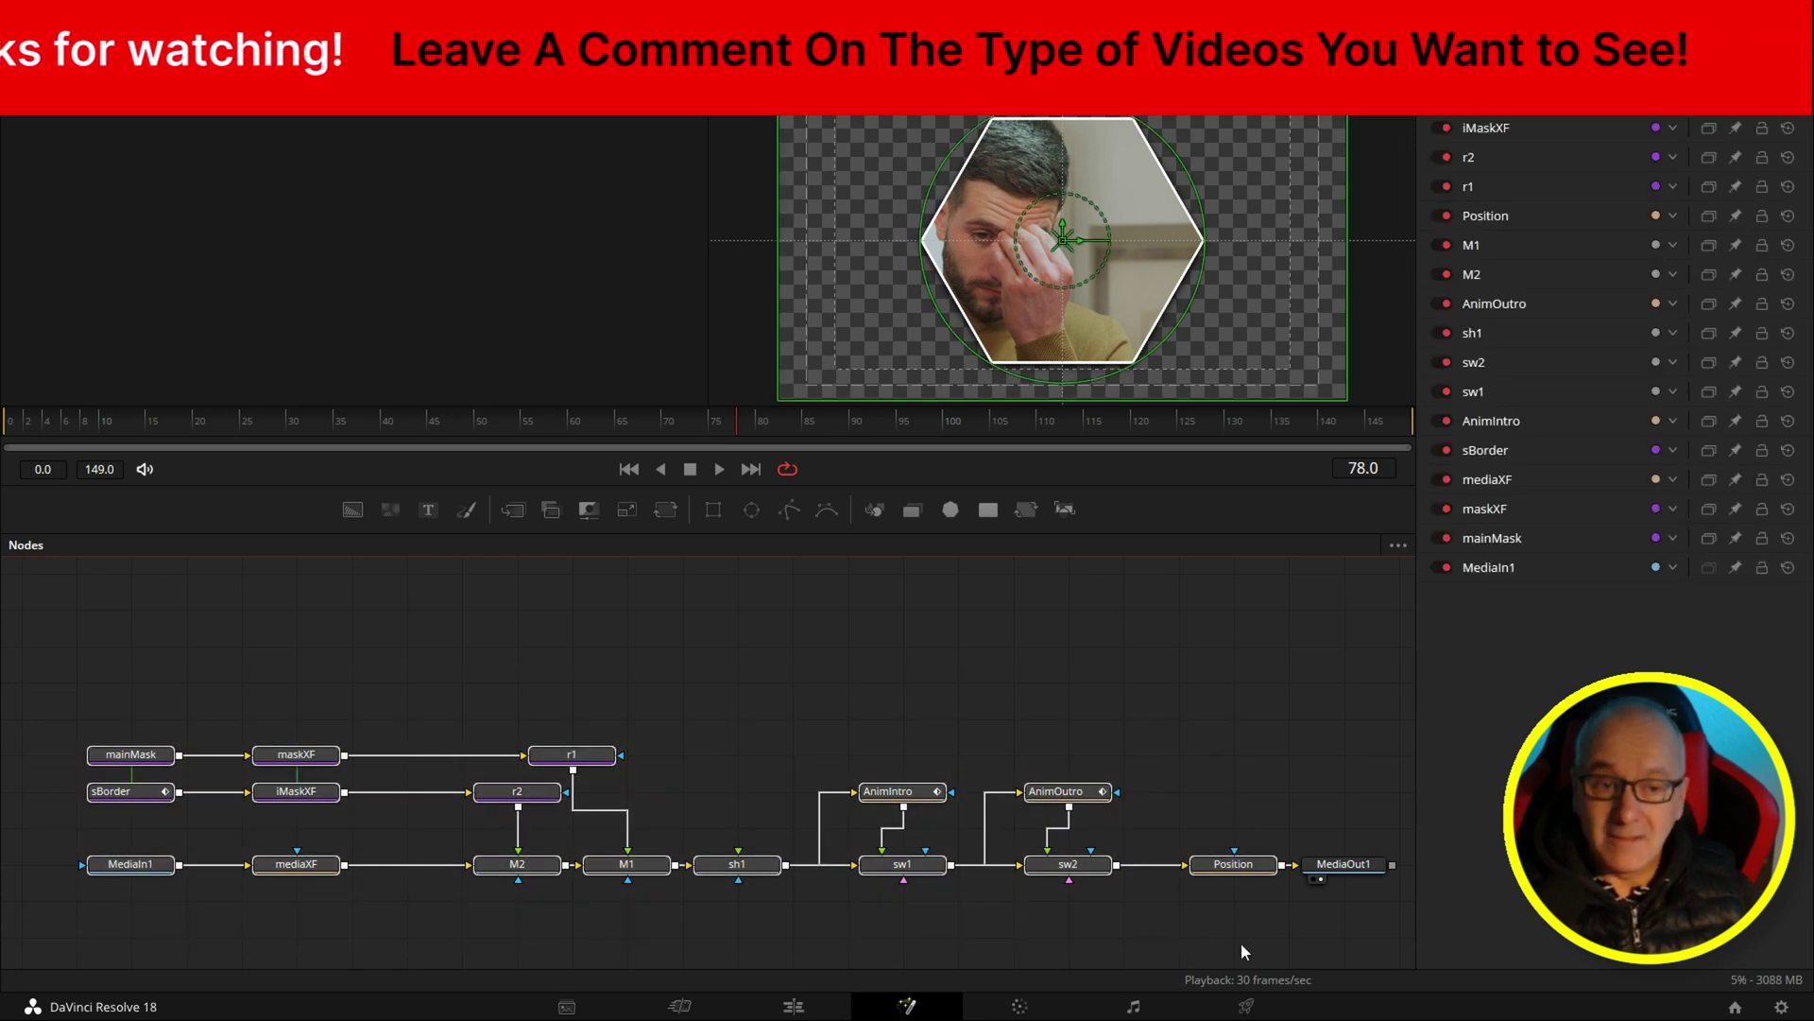
pyautogui.rightClick(1234, 864)
pyautogui.moveTo(1358, 822)
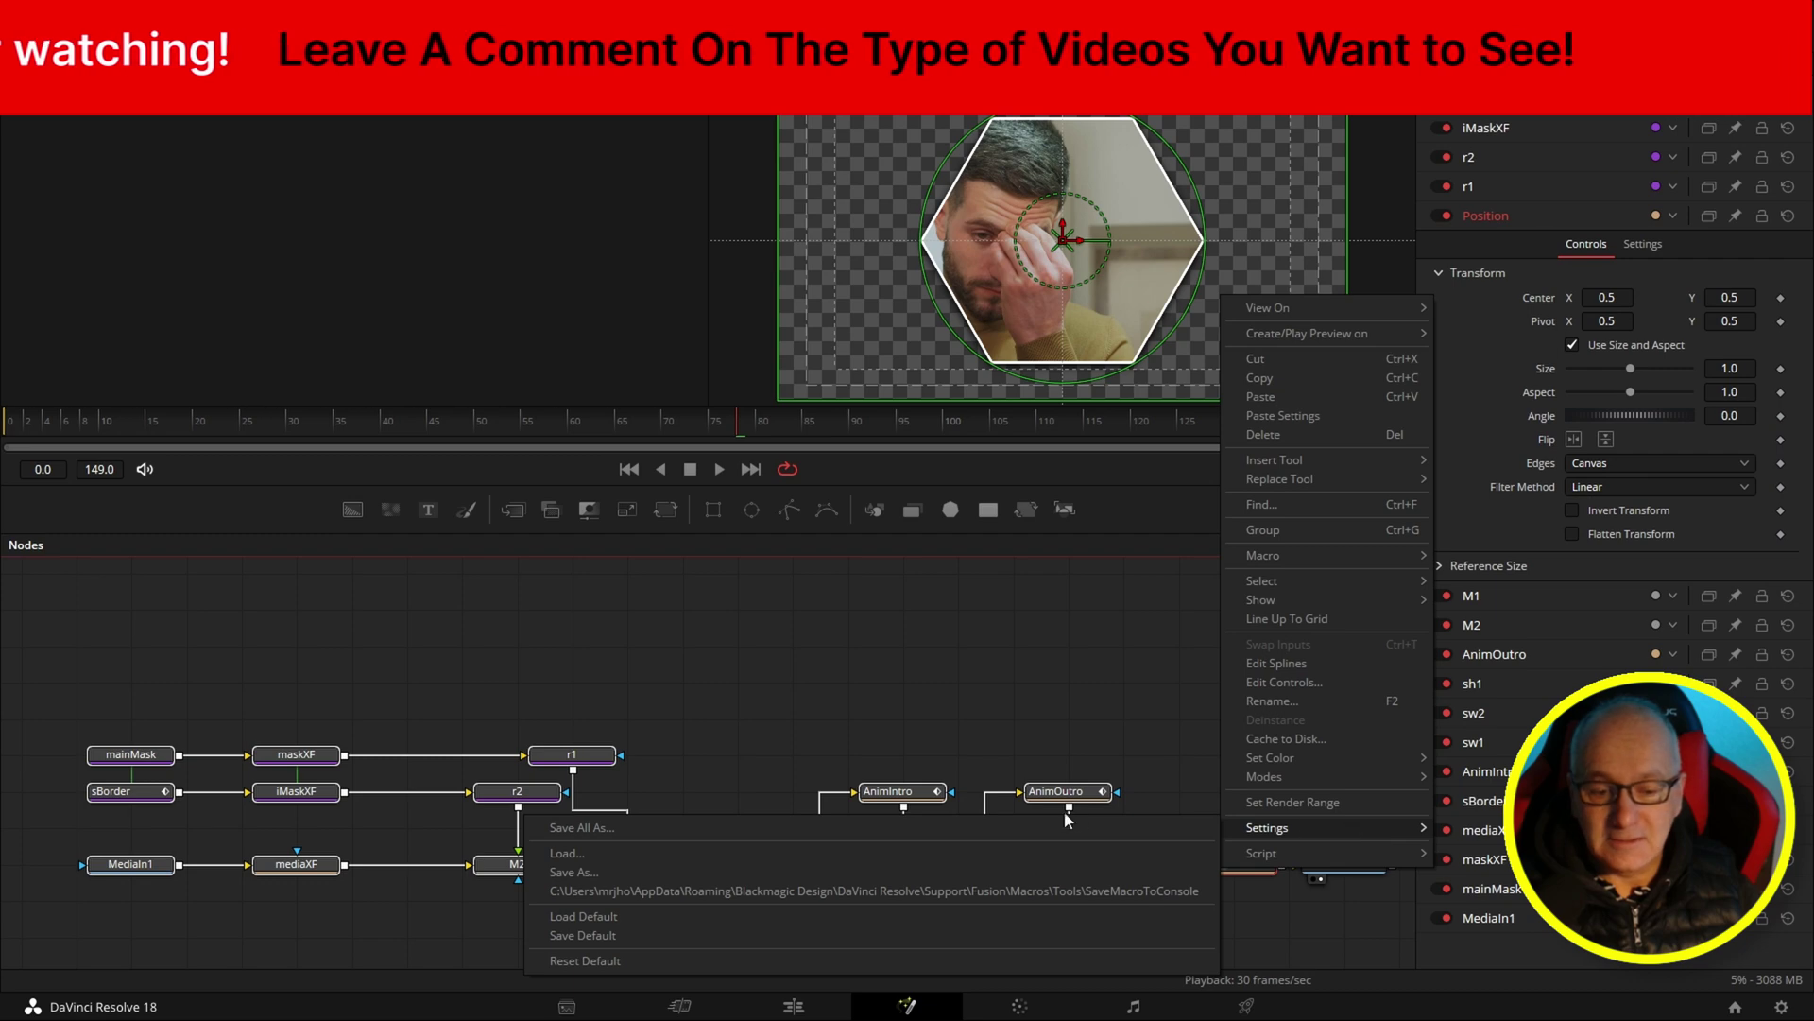
pyautogui.click(595, 830)
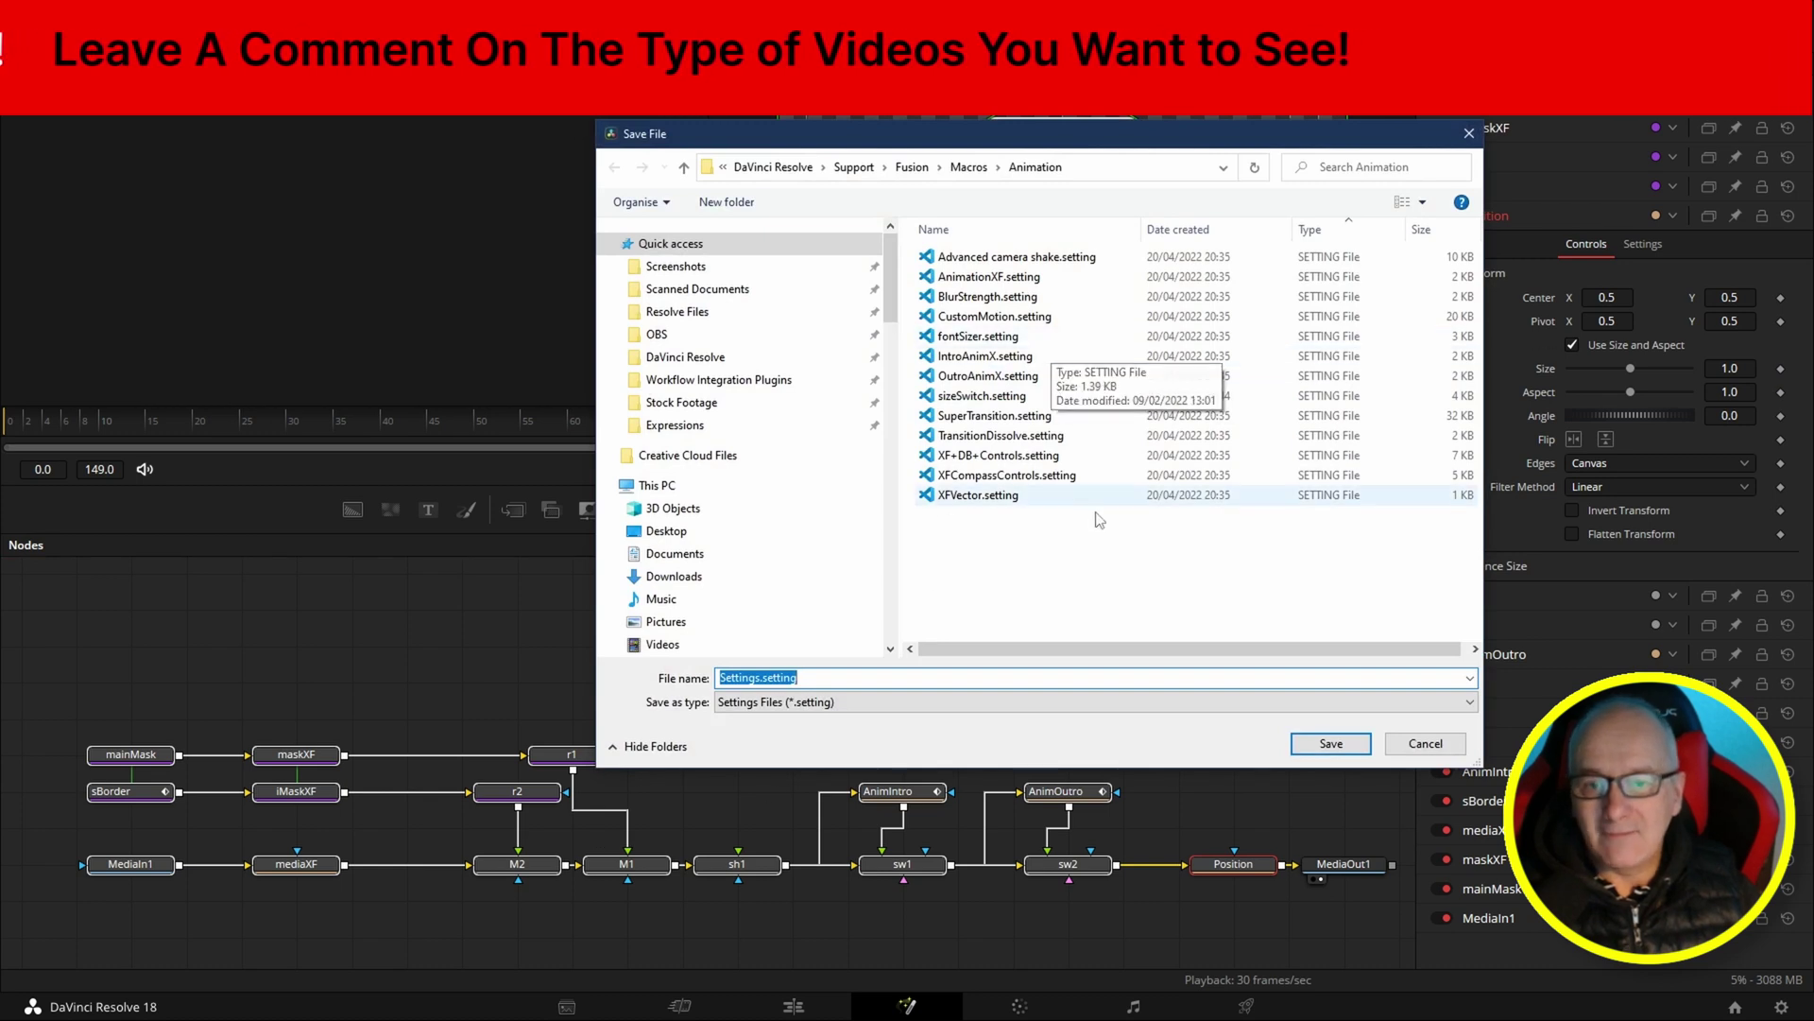
# Save the settings as sCam.setting in the desktop's Comp Backup folder, replacing the existing file, and clear the node selection
pyautogui.click(662, 530)
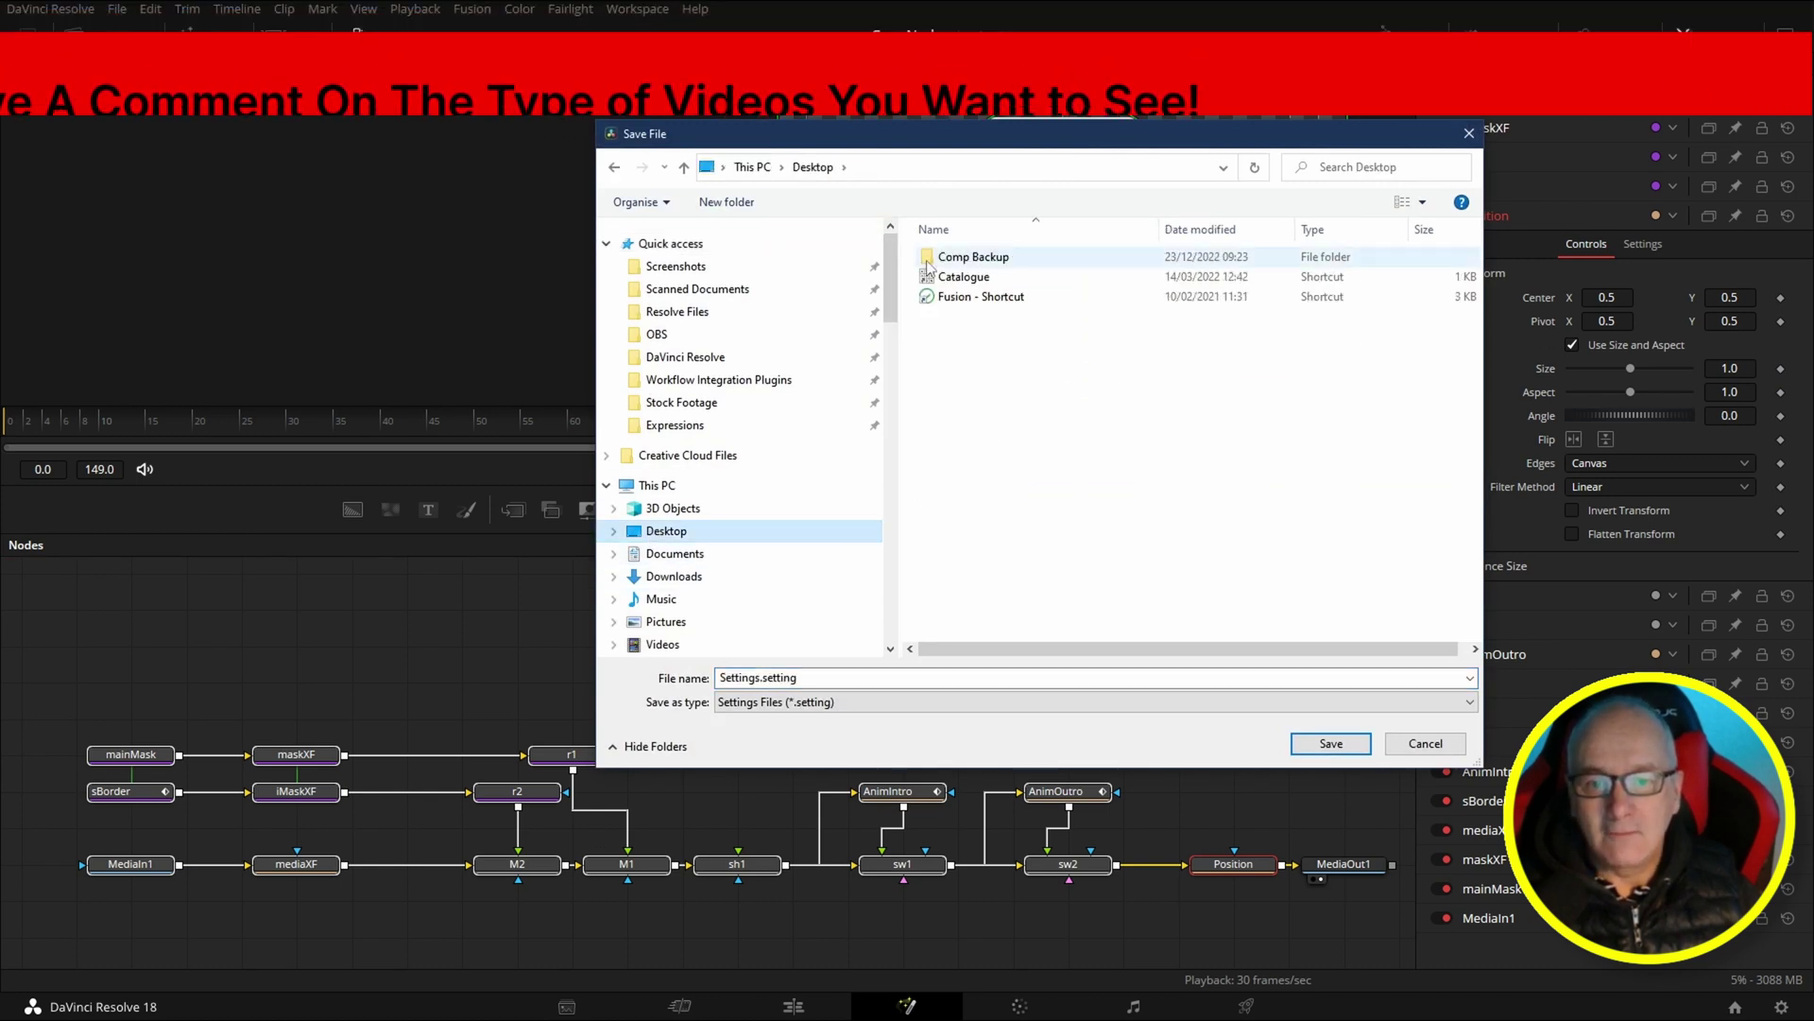
pyautogui.doubleClick(978, 257)
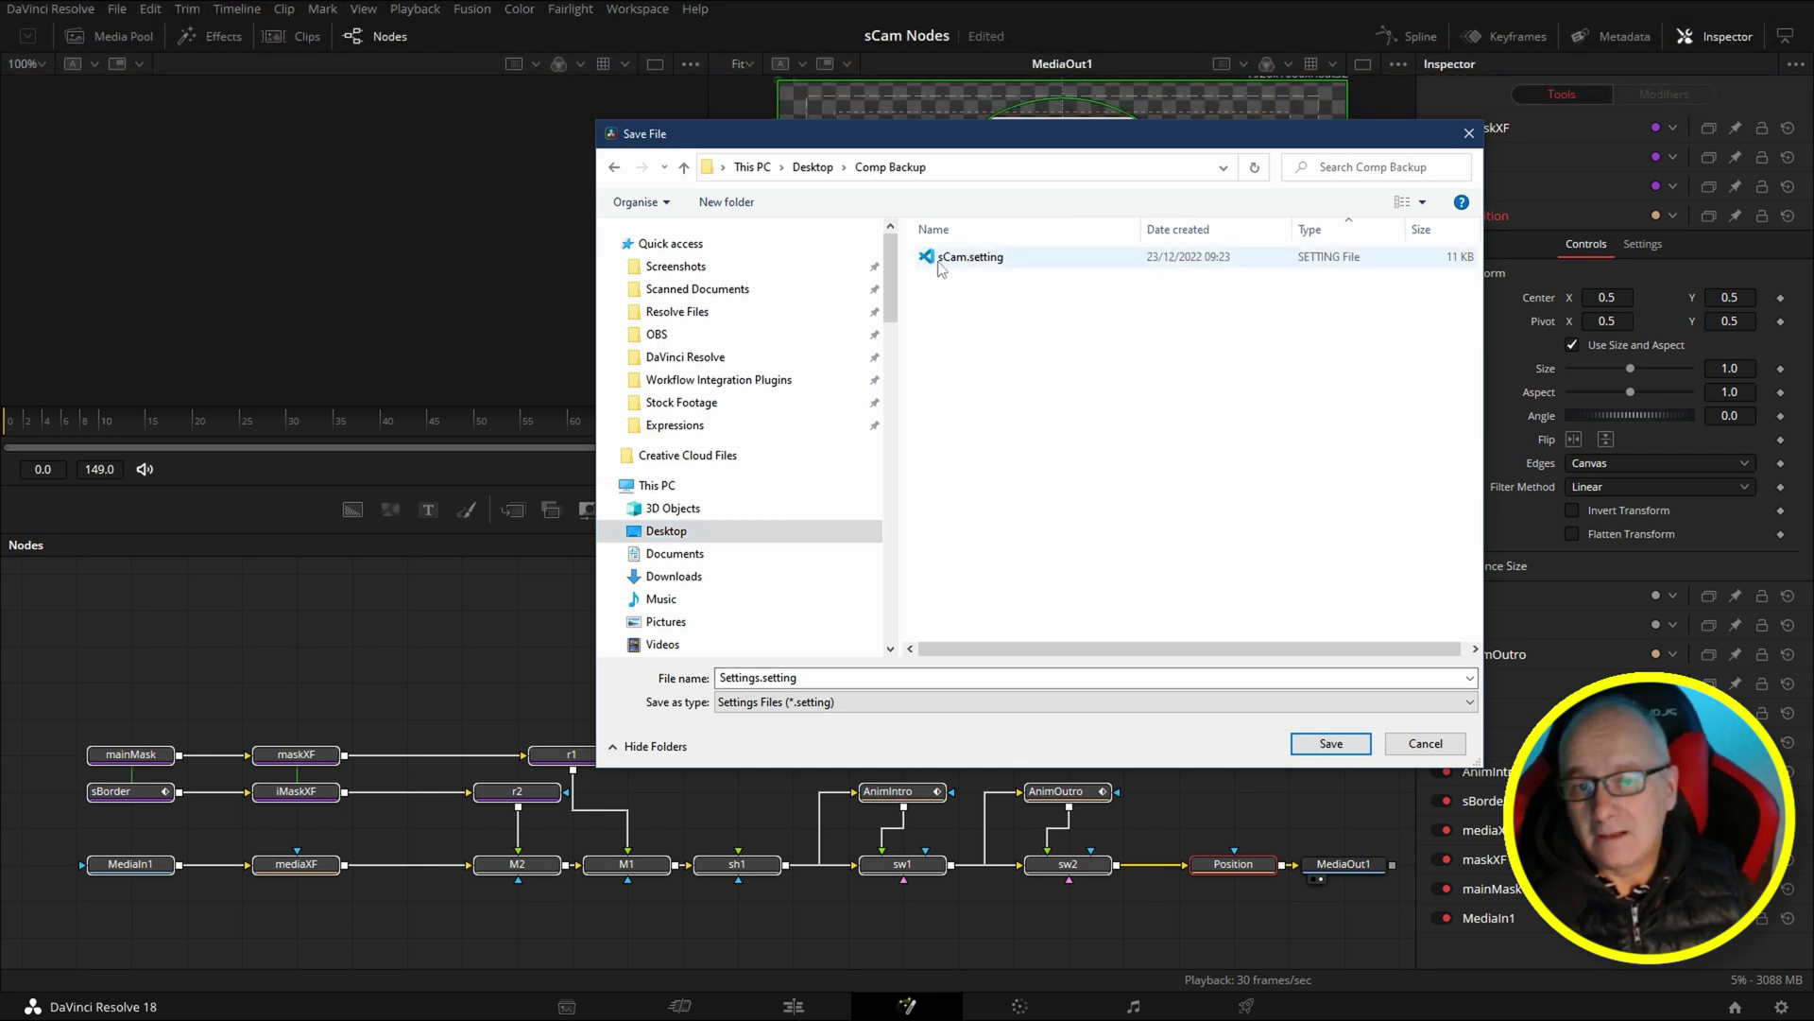
pyautogui.doubleClick(945, 260)
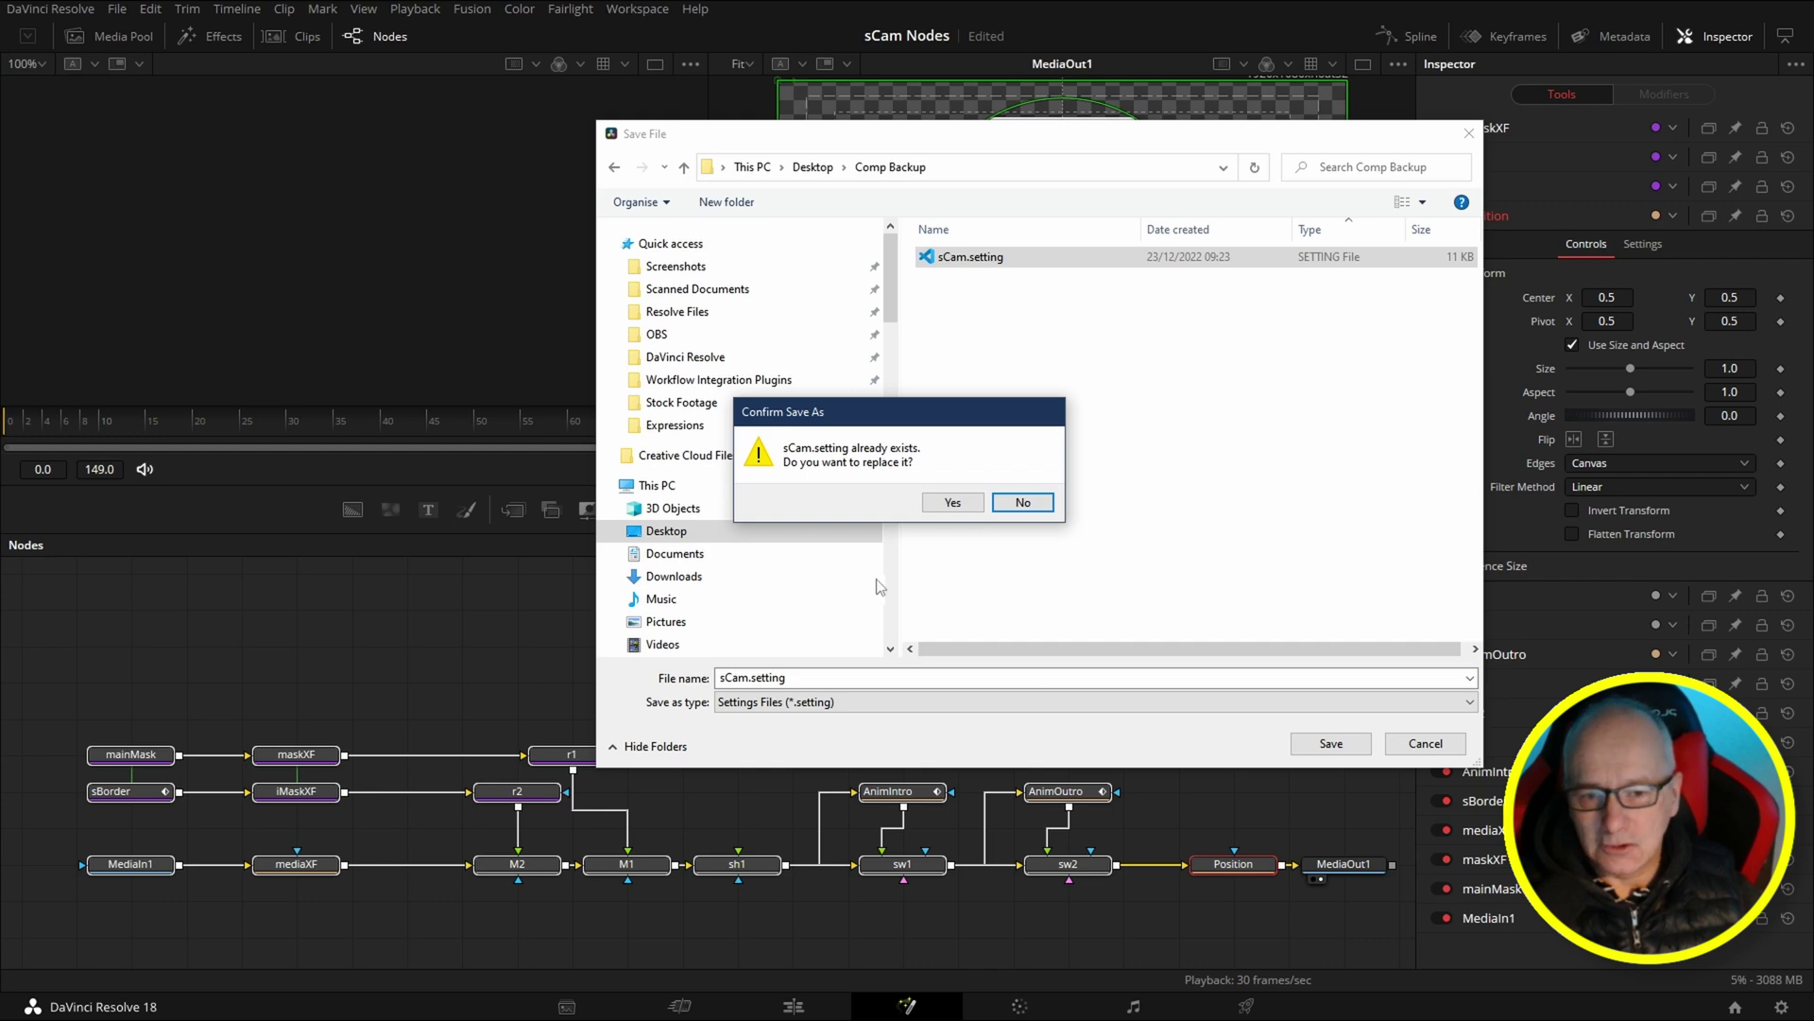
pyautogui.click(953, 502)
pyautogui.click(1047, 644)
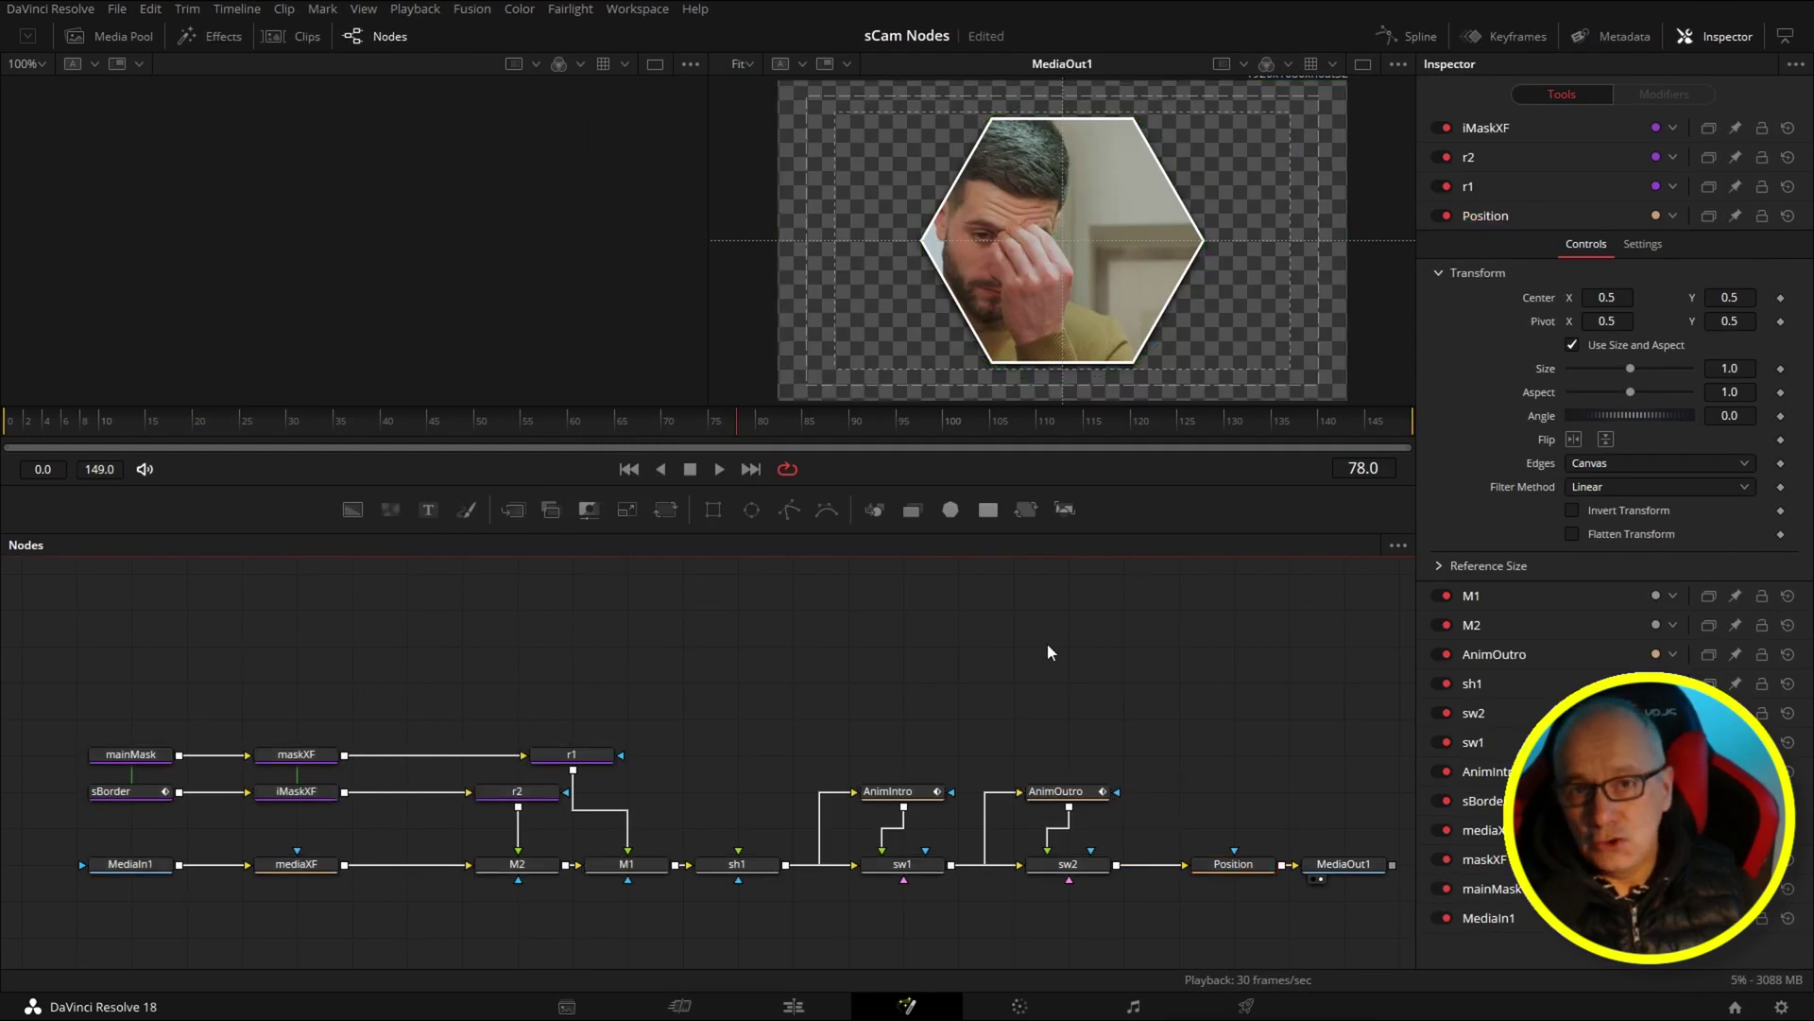
# Select the mediaXF, mainMask, sBorder, maskXF, sh1 and Position nodes in that order
pyautogui.scroll(-2, 939, 666)
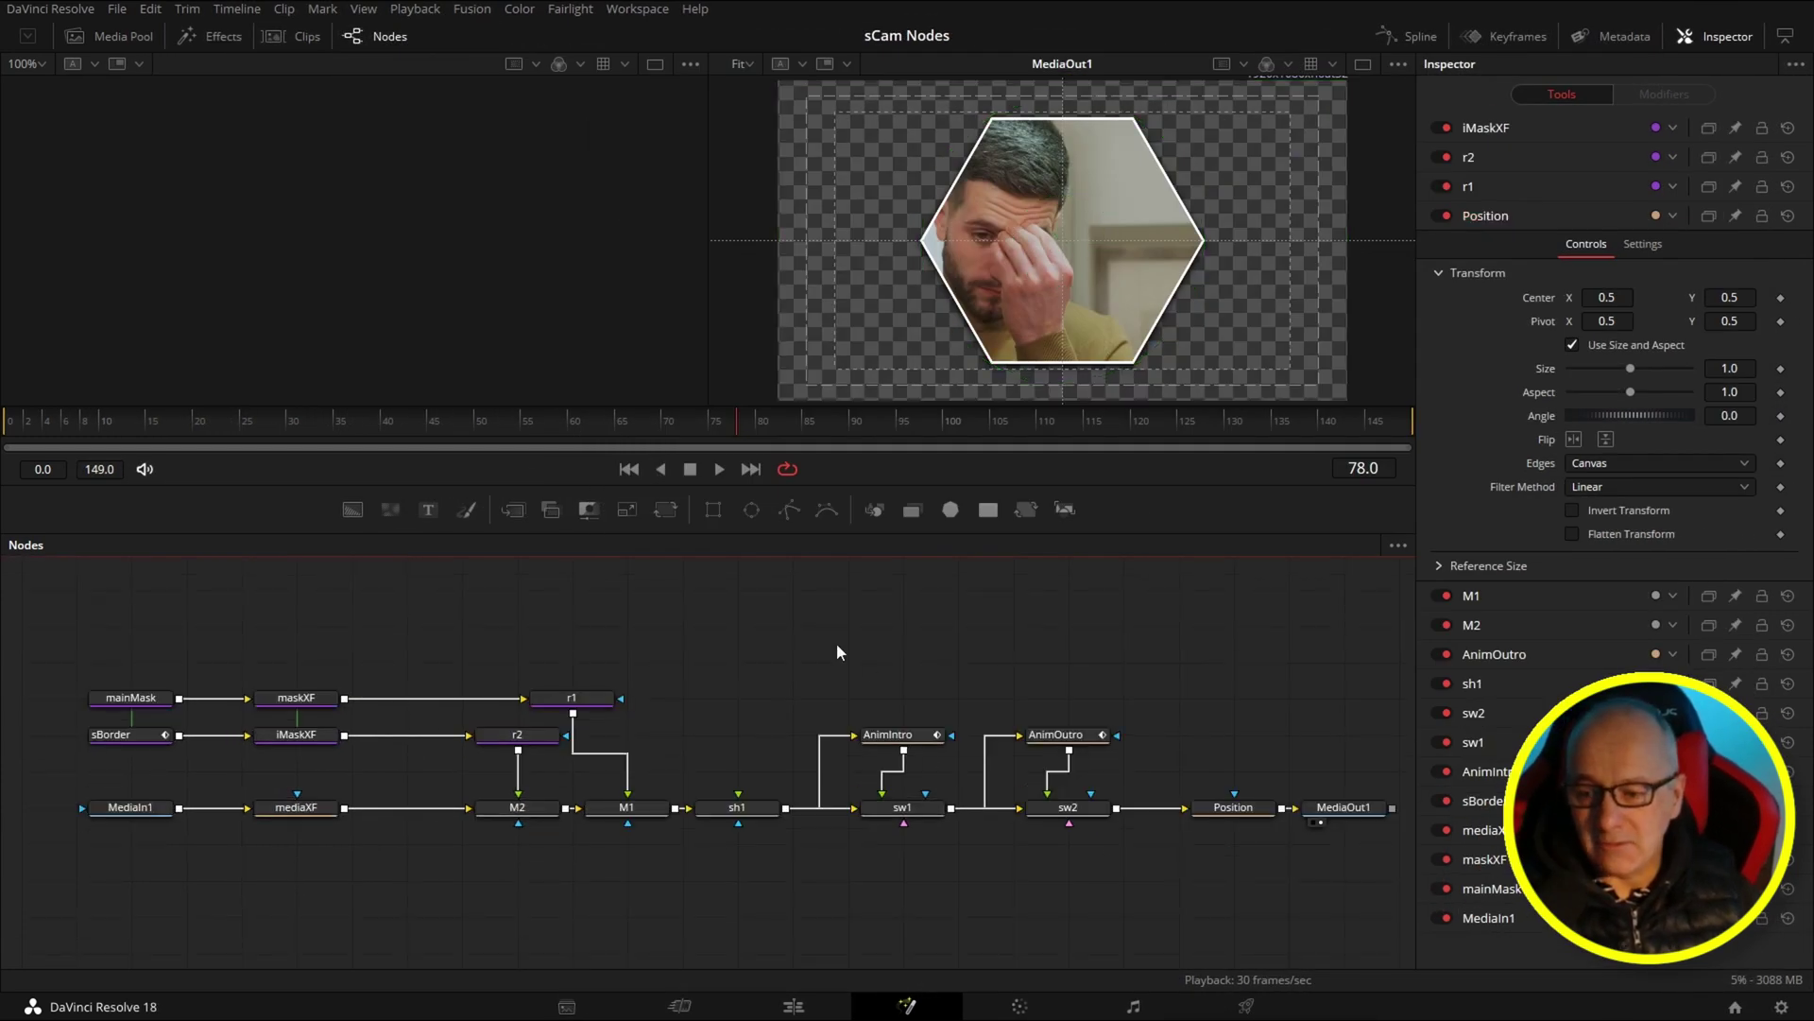
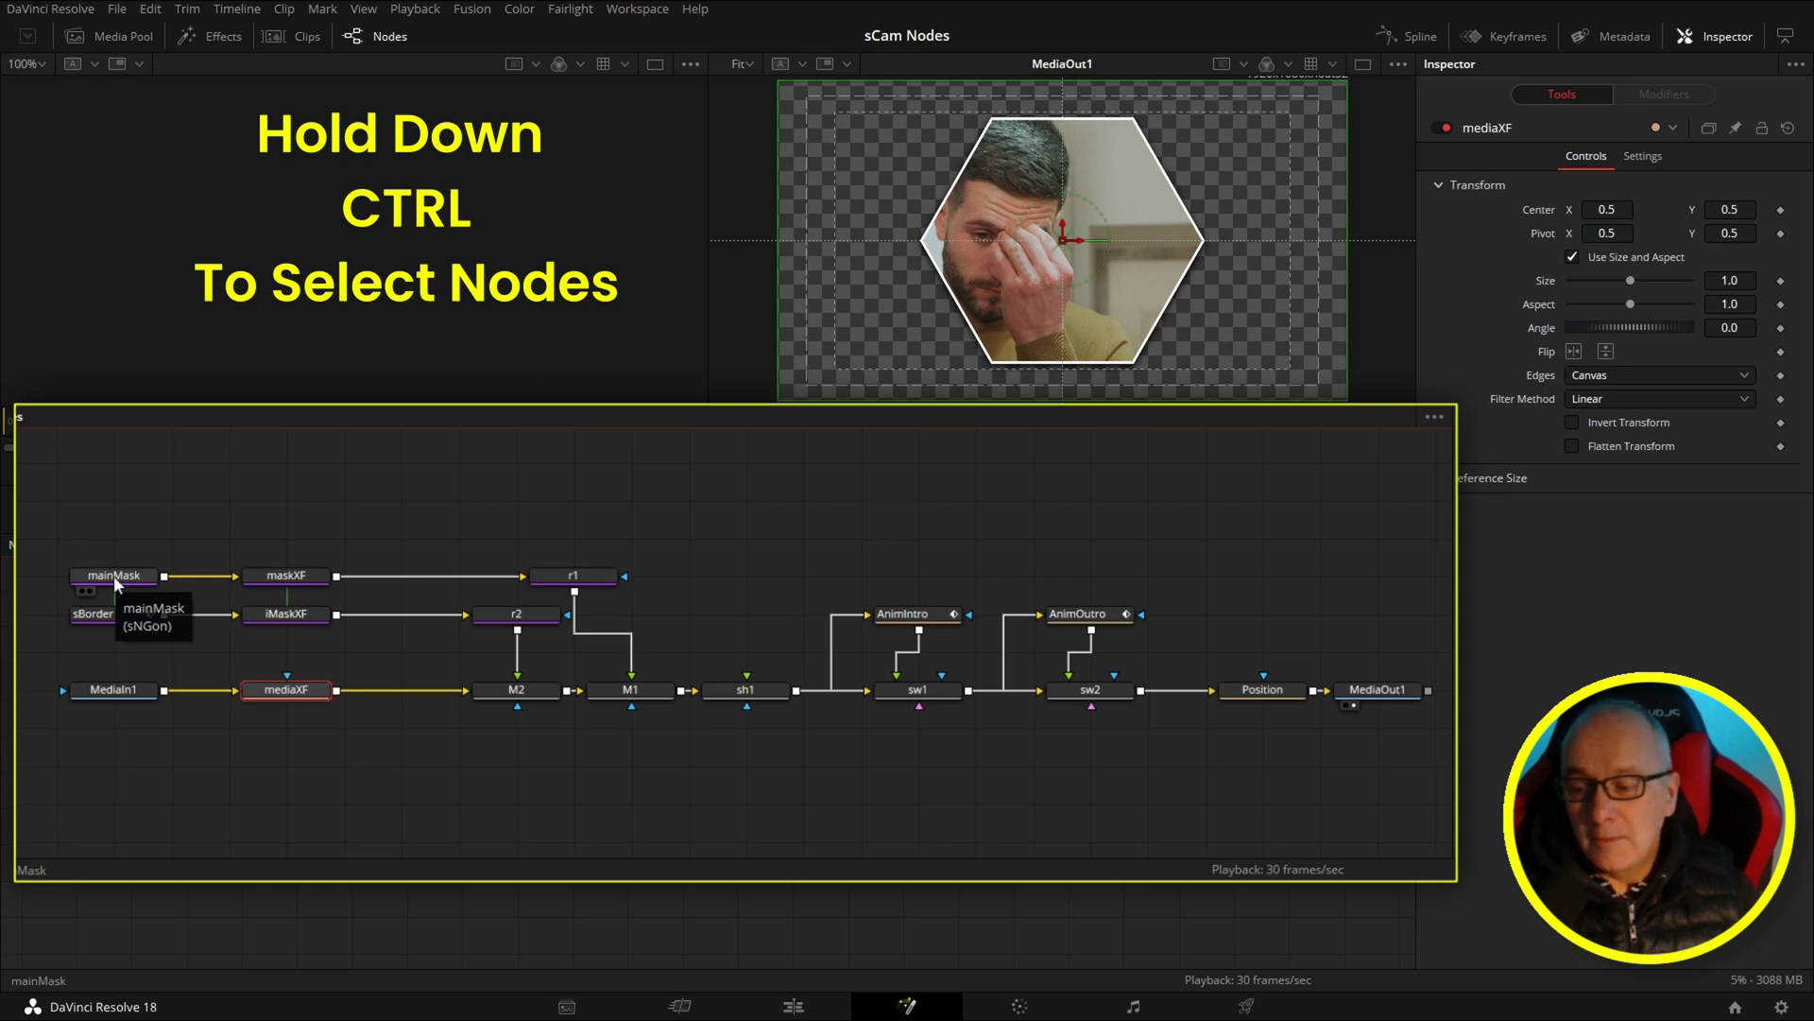
pyautogui.keyDown('ctrl'); pyautogui.click(115, 578); pyautogui.keyUp('ctrl')
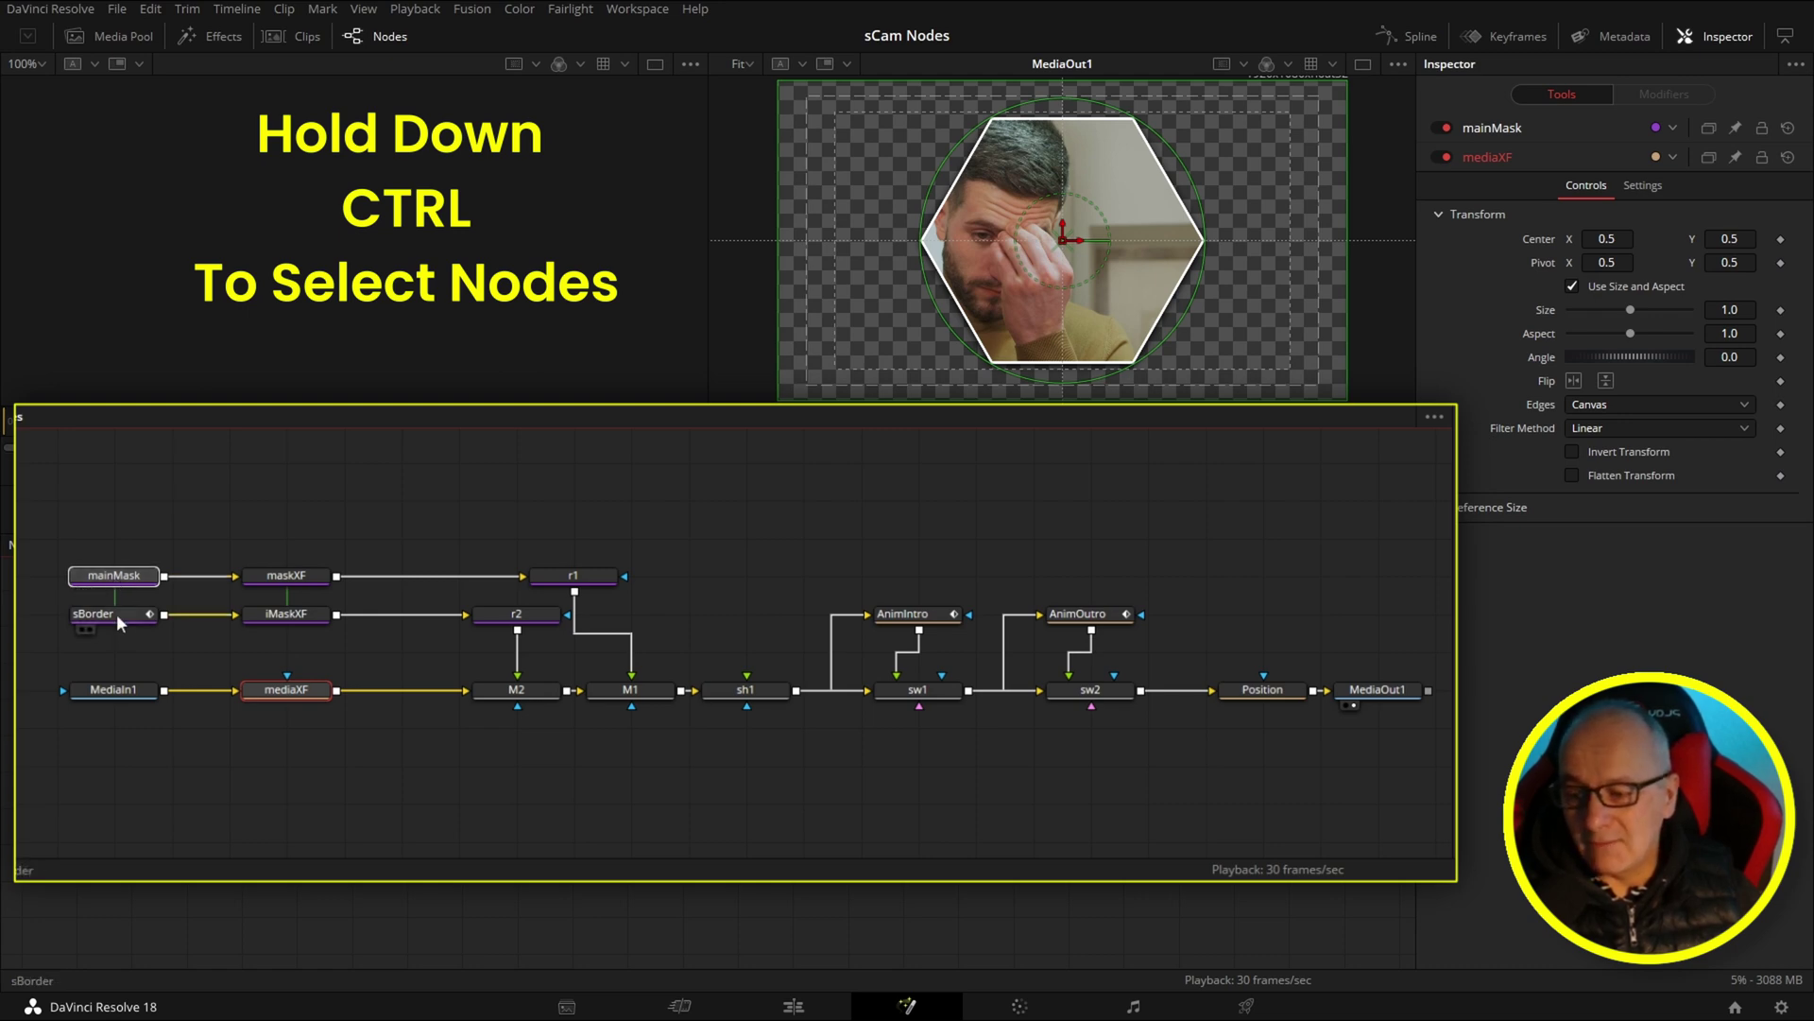
pyautogui.keyDown('ctrl'); pyautogui.click(117, 615); pyautogui.keyUp('ctrl')
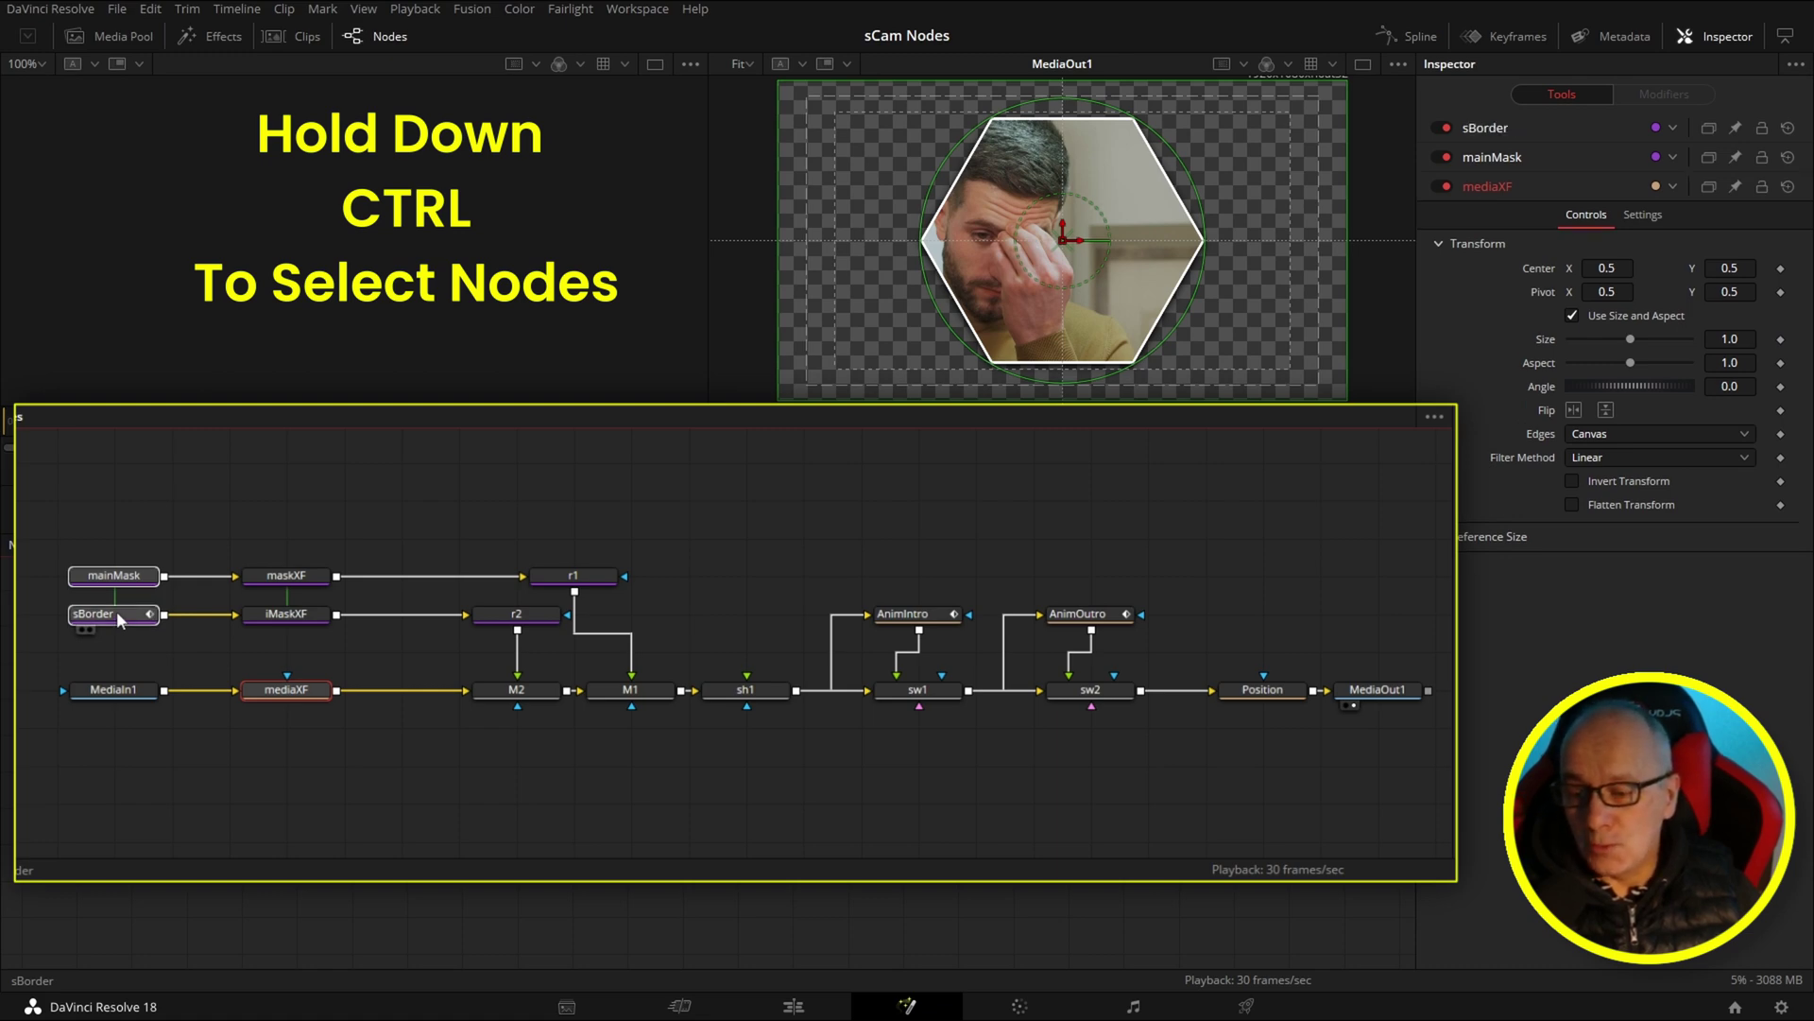
pyautogui.keyDown('ctrl'); pyautogui.click(286, 577); pyautogui.keyUp('ctrl')
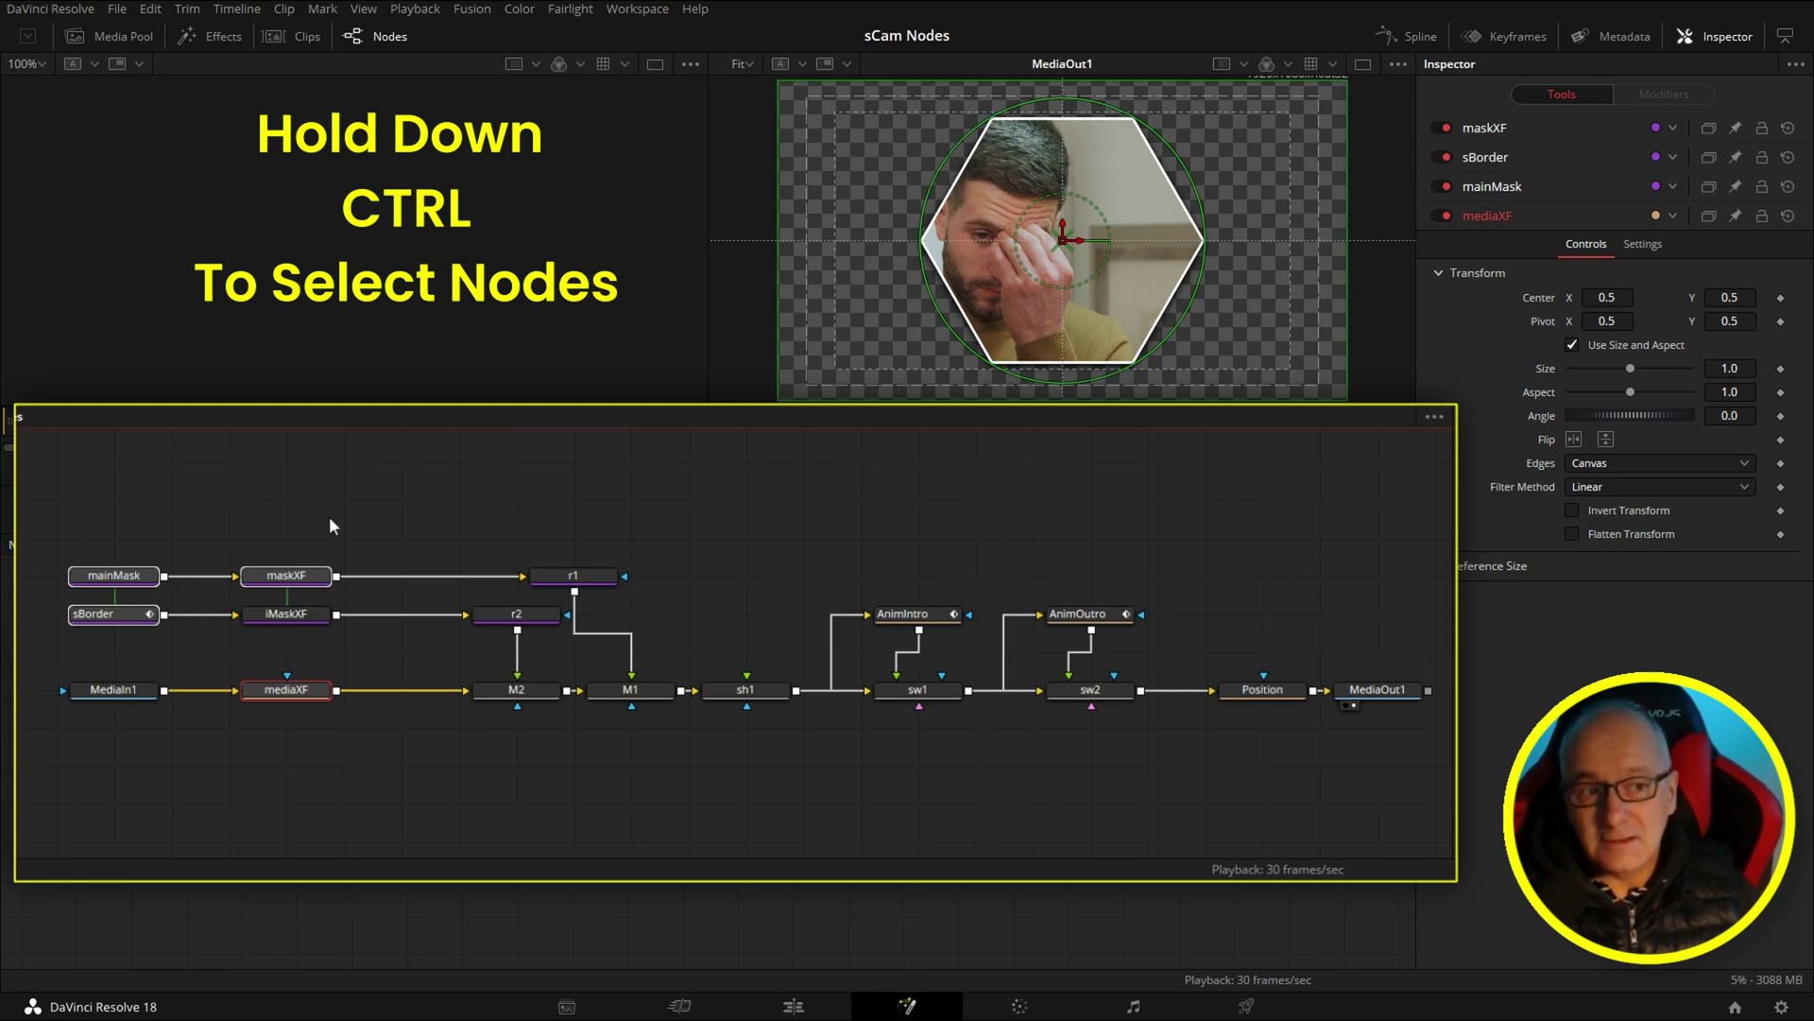
pyautogui.keyDown('ctrl'); pyautogui.click(753, 697); pyautogui.keyUp('ctrl')
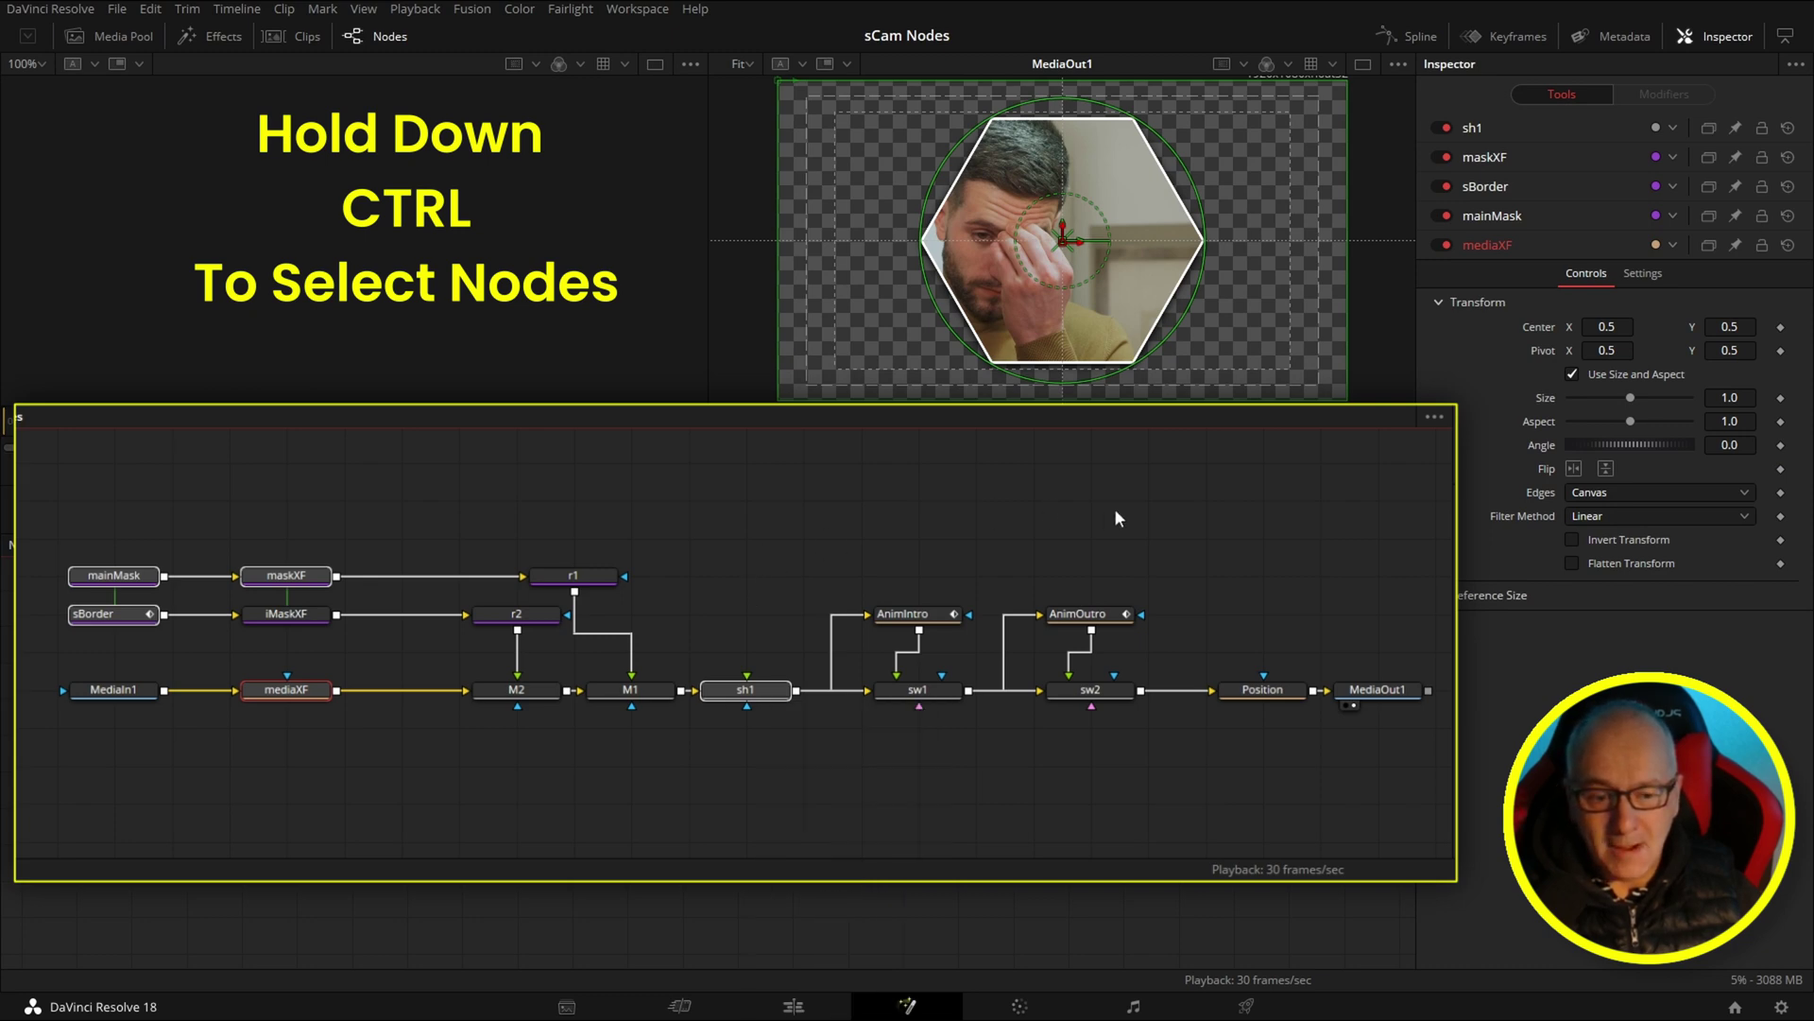
pyautogui.keyDown('ctrl'); pyautogui.click(1263, 689); pyautogui.keyUp('ctrl')
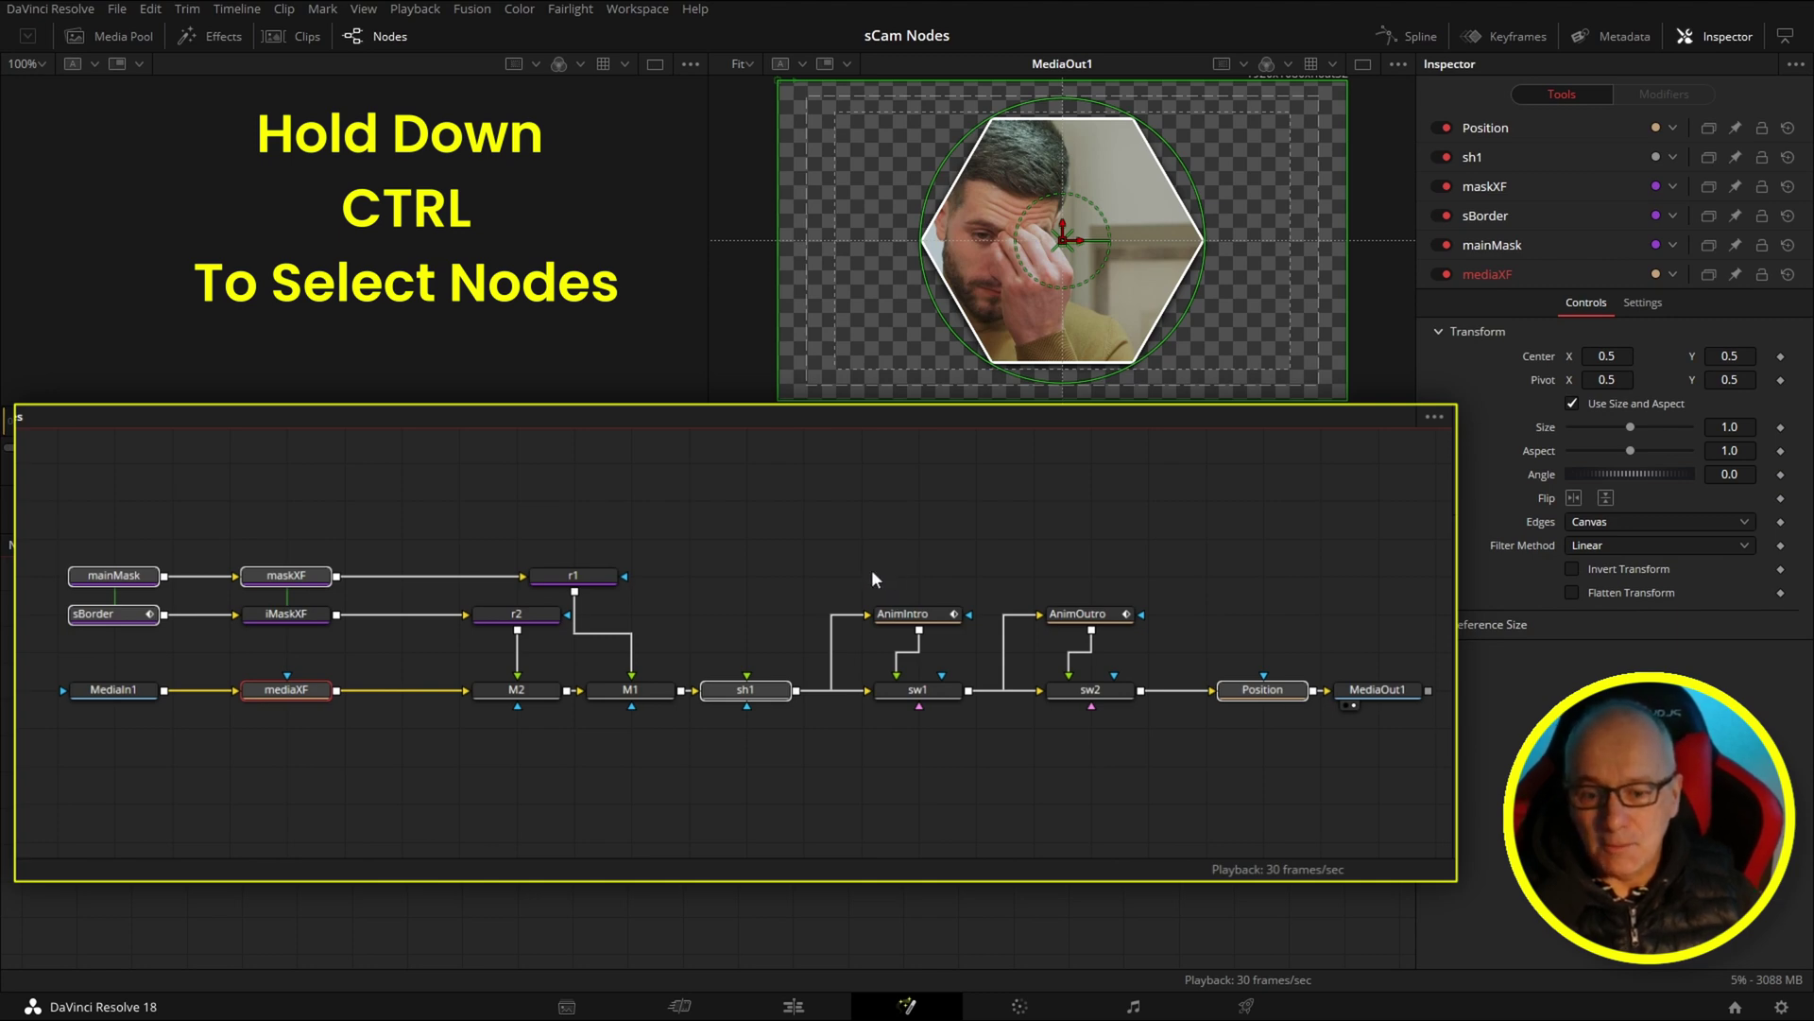
# Add the animation nodes to the selection in the order sw1, AnimIntro, sw2 and AnimOutro
pyautogui.keyDown('ctrl'); pyautogui.click(924, 697); pyautogui.keyUp('ctrl')
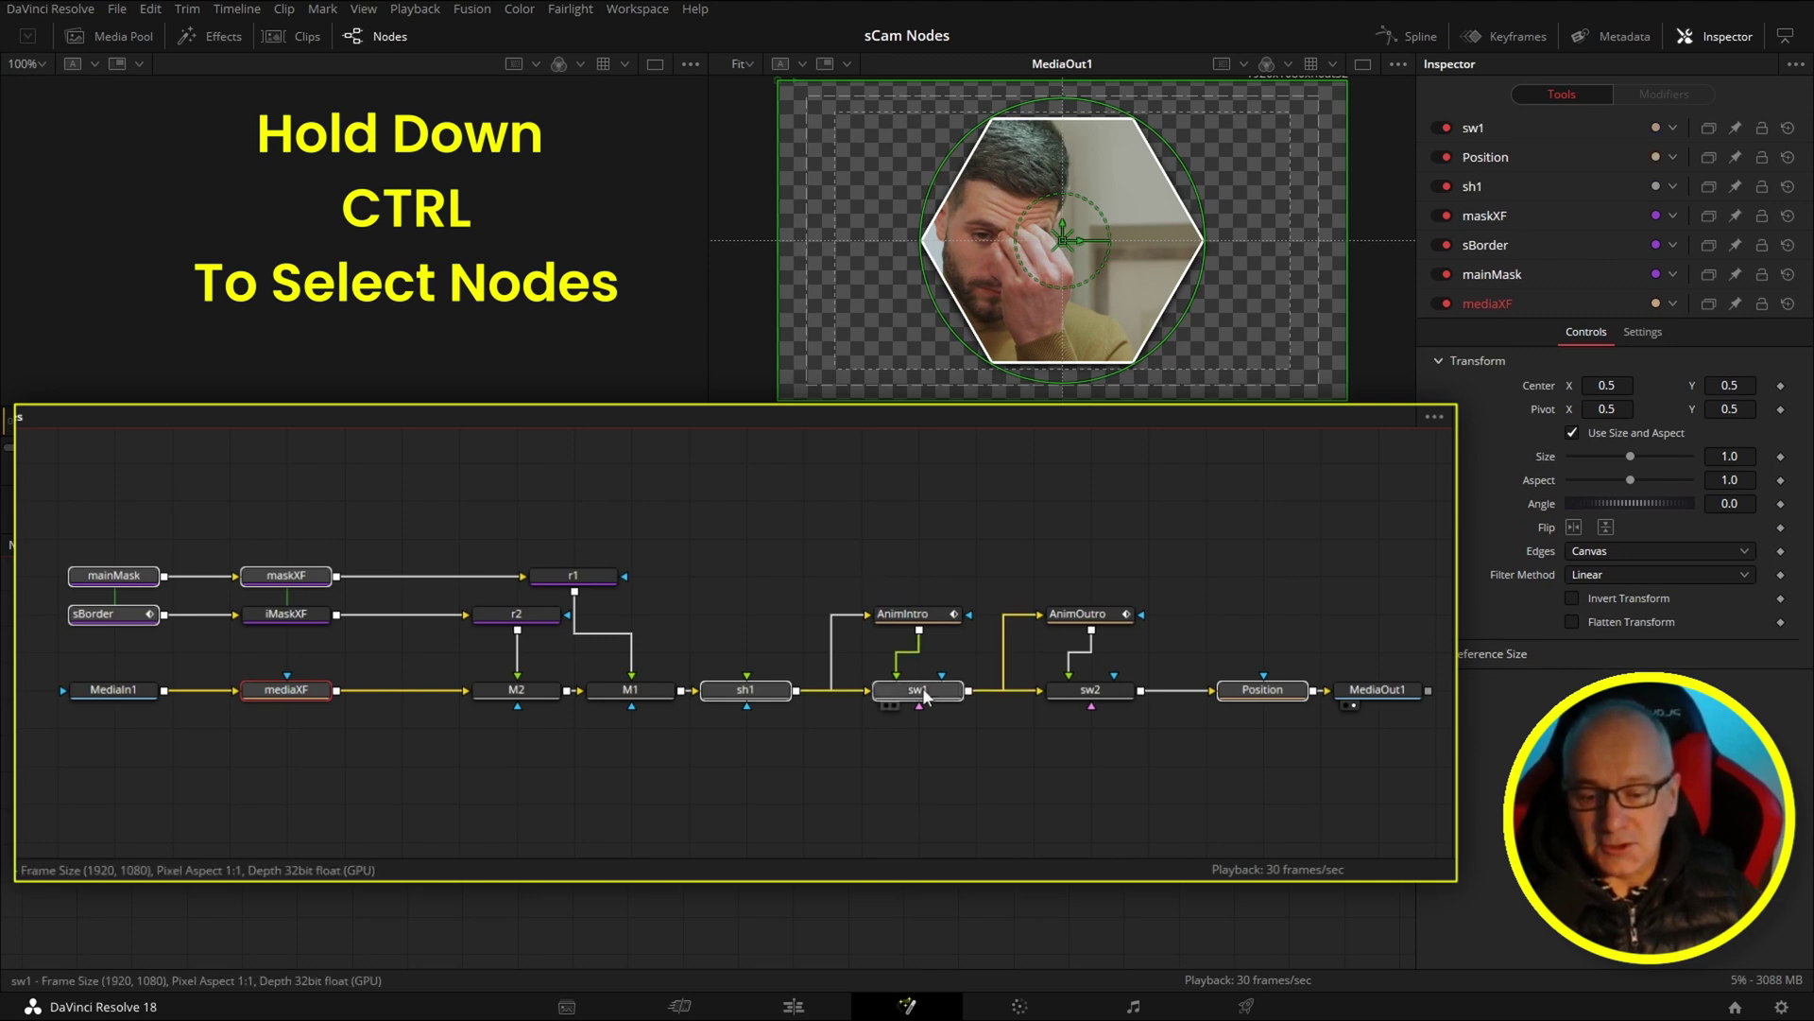
pyautogui.keyDown('ctrl'); pyautogui.click(1110, 697); pyautogui.keyUp('ctrl')
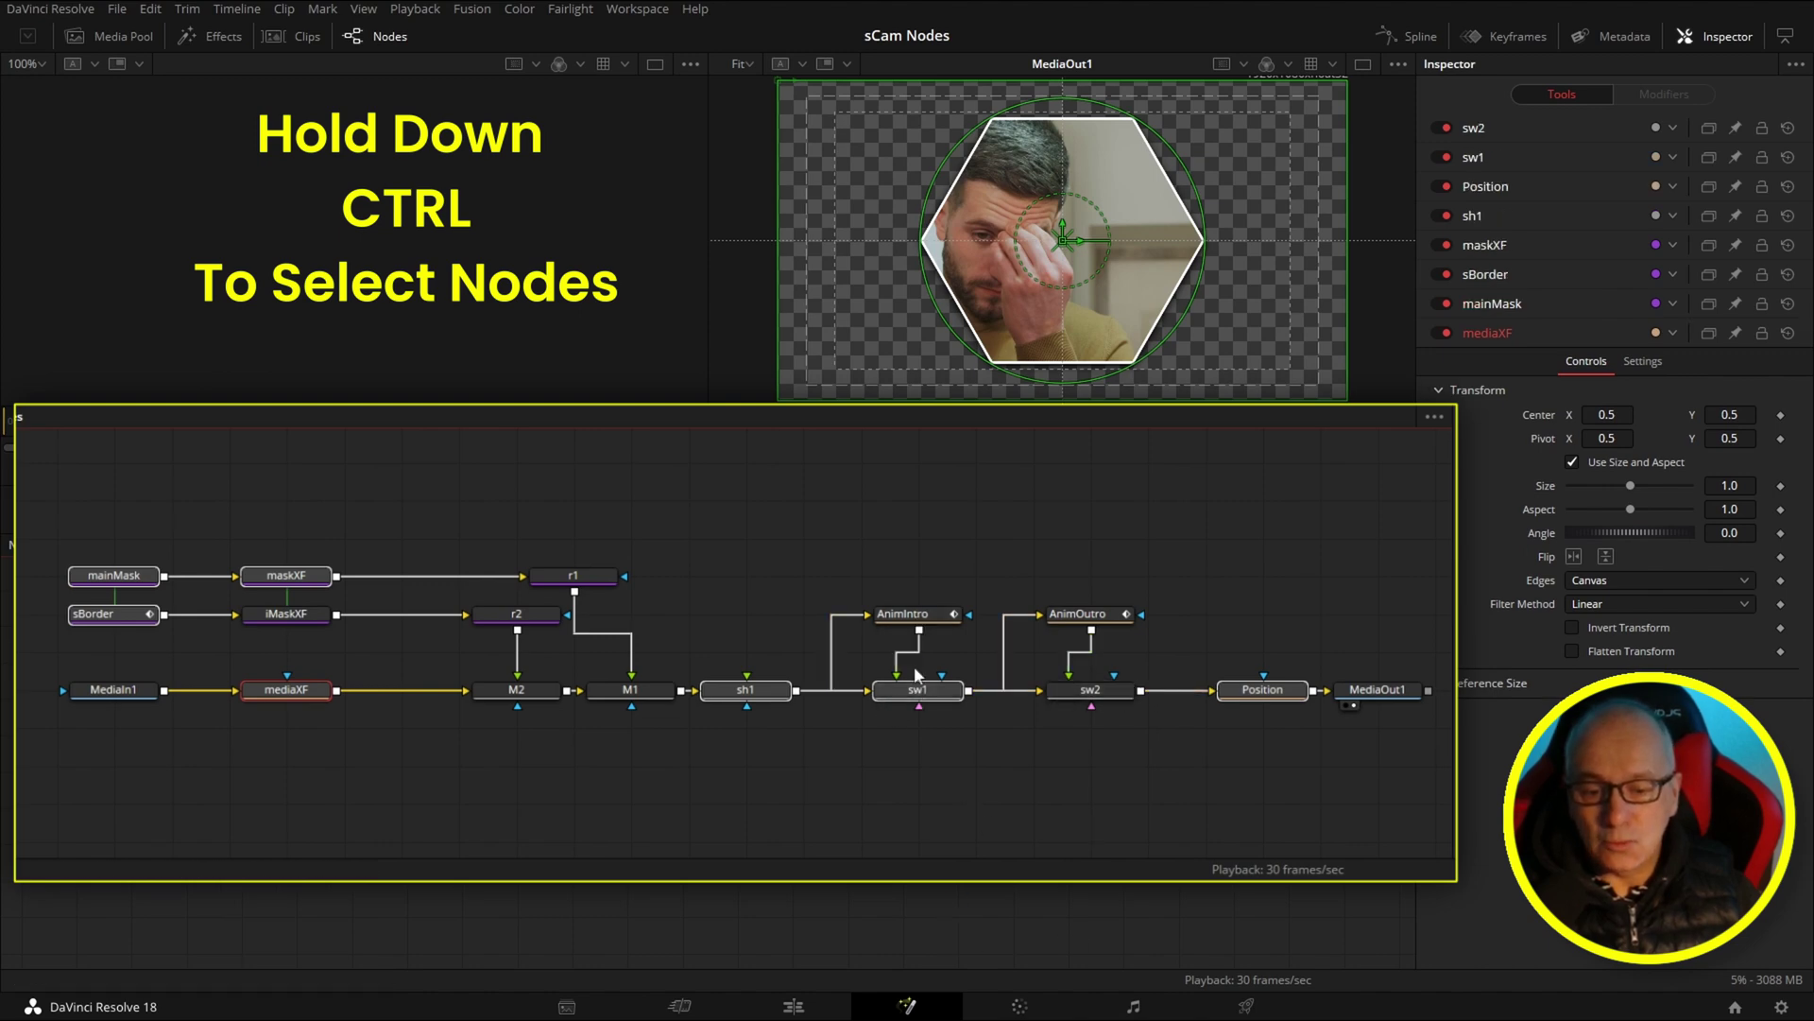
pyautogui.keyDown('ctrl'); pyautogui.click(913, 623); pyautogui.keyUp('ctrl')
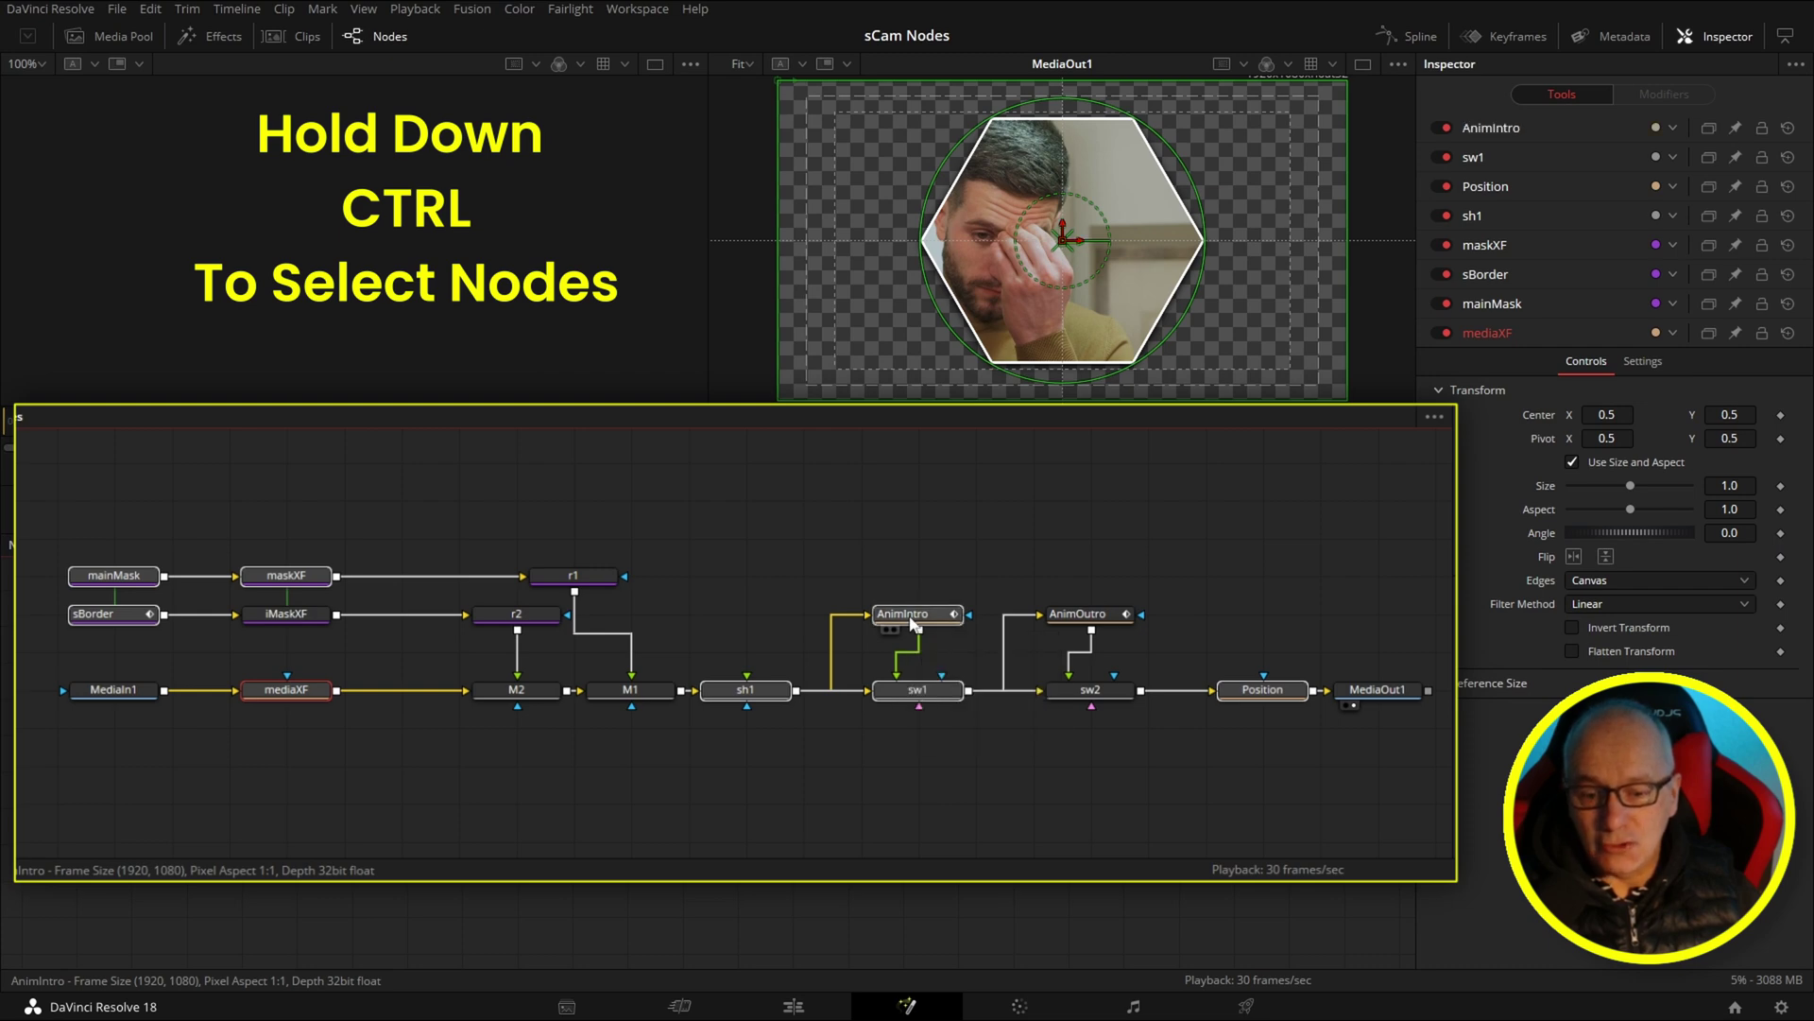
pyautogui.keyDown('ctrl'); pyautogui.click(1085, 616); pyautogui.keyUp('ctrl')
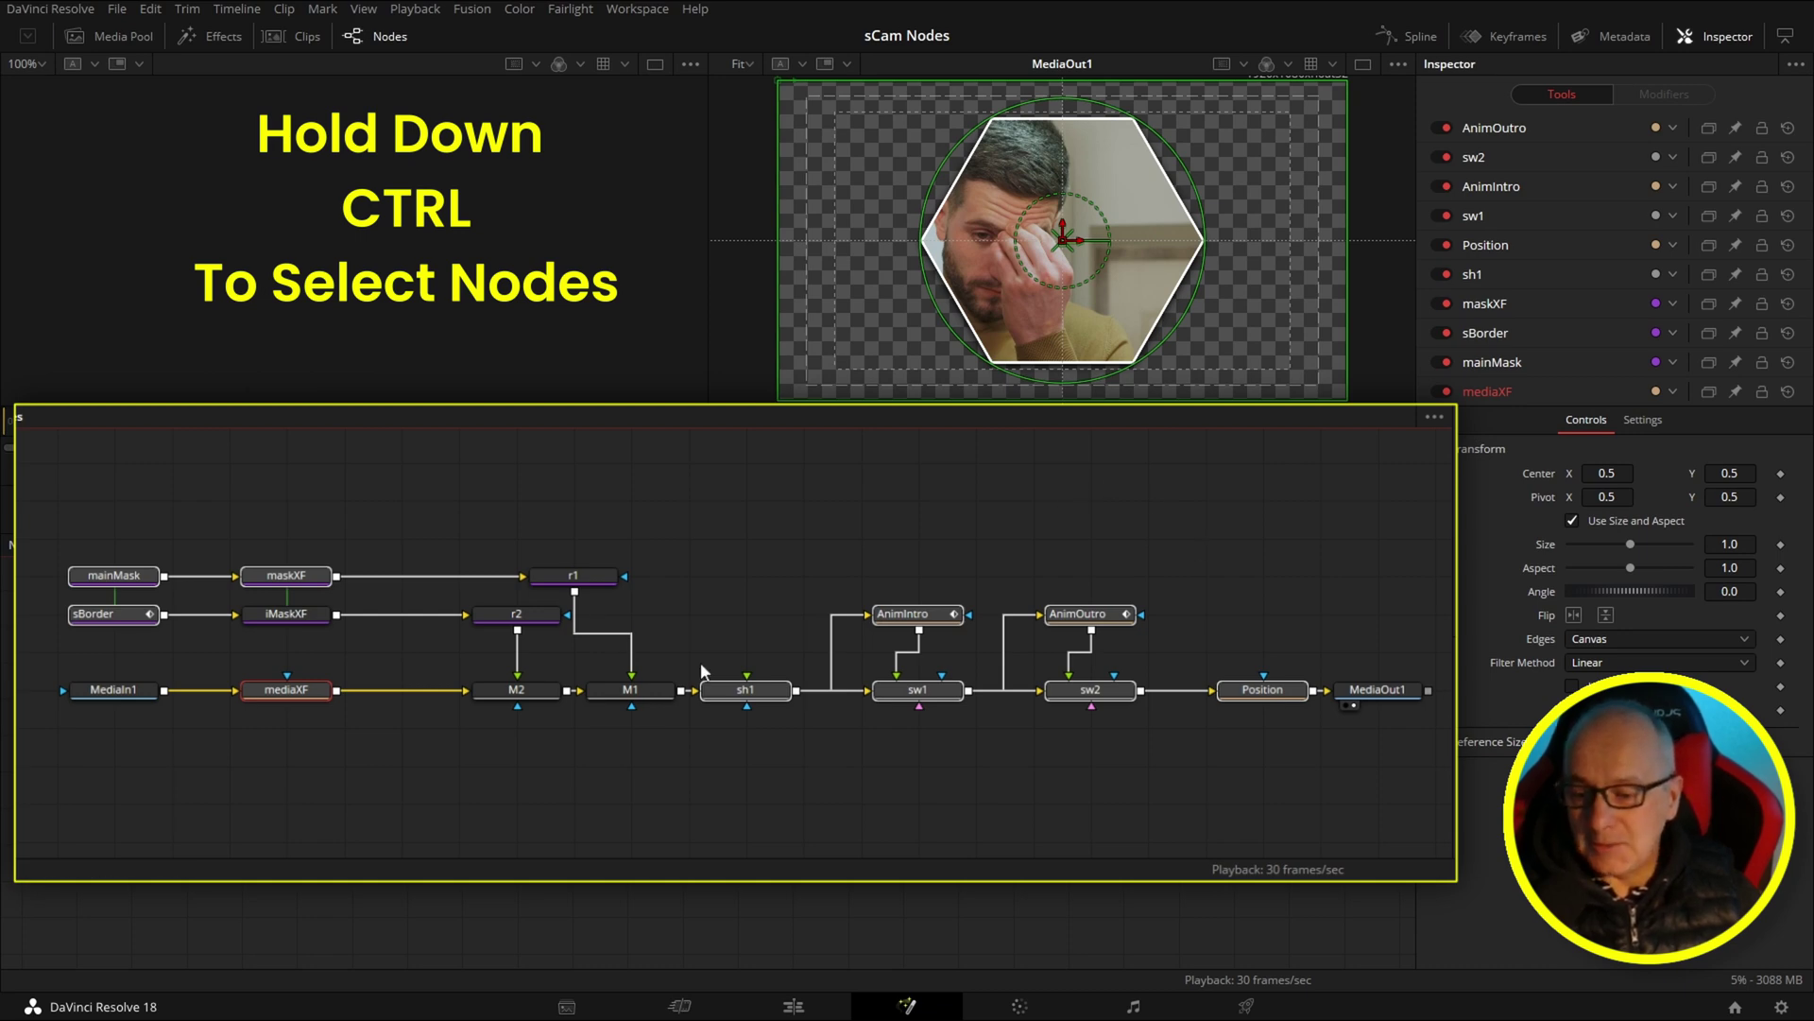
# Add the remaining iMaskXF, r2, r1, M2 and M1 nodes to the selection in that order
pyautogui.keyDown('ctrl'); pyautogui.click(286, 614); pyautogui.keyUp('ctrl')
pyautogui.keyDown('ctrl'); pyautogui.click(516, 614); pyautogui.keyUp('ctrl')
pyautogui.keyDown('ctrl'); pyautogui.click(576, 579); pyautogui.keyUp('ctrl')
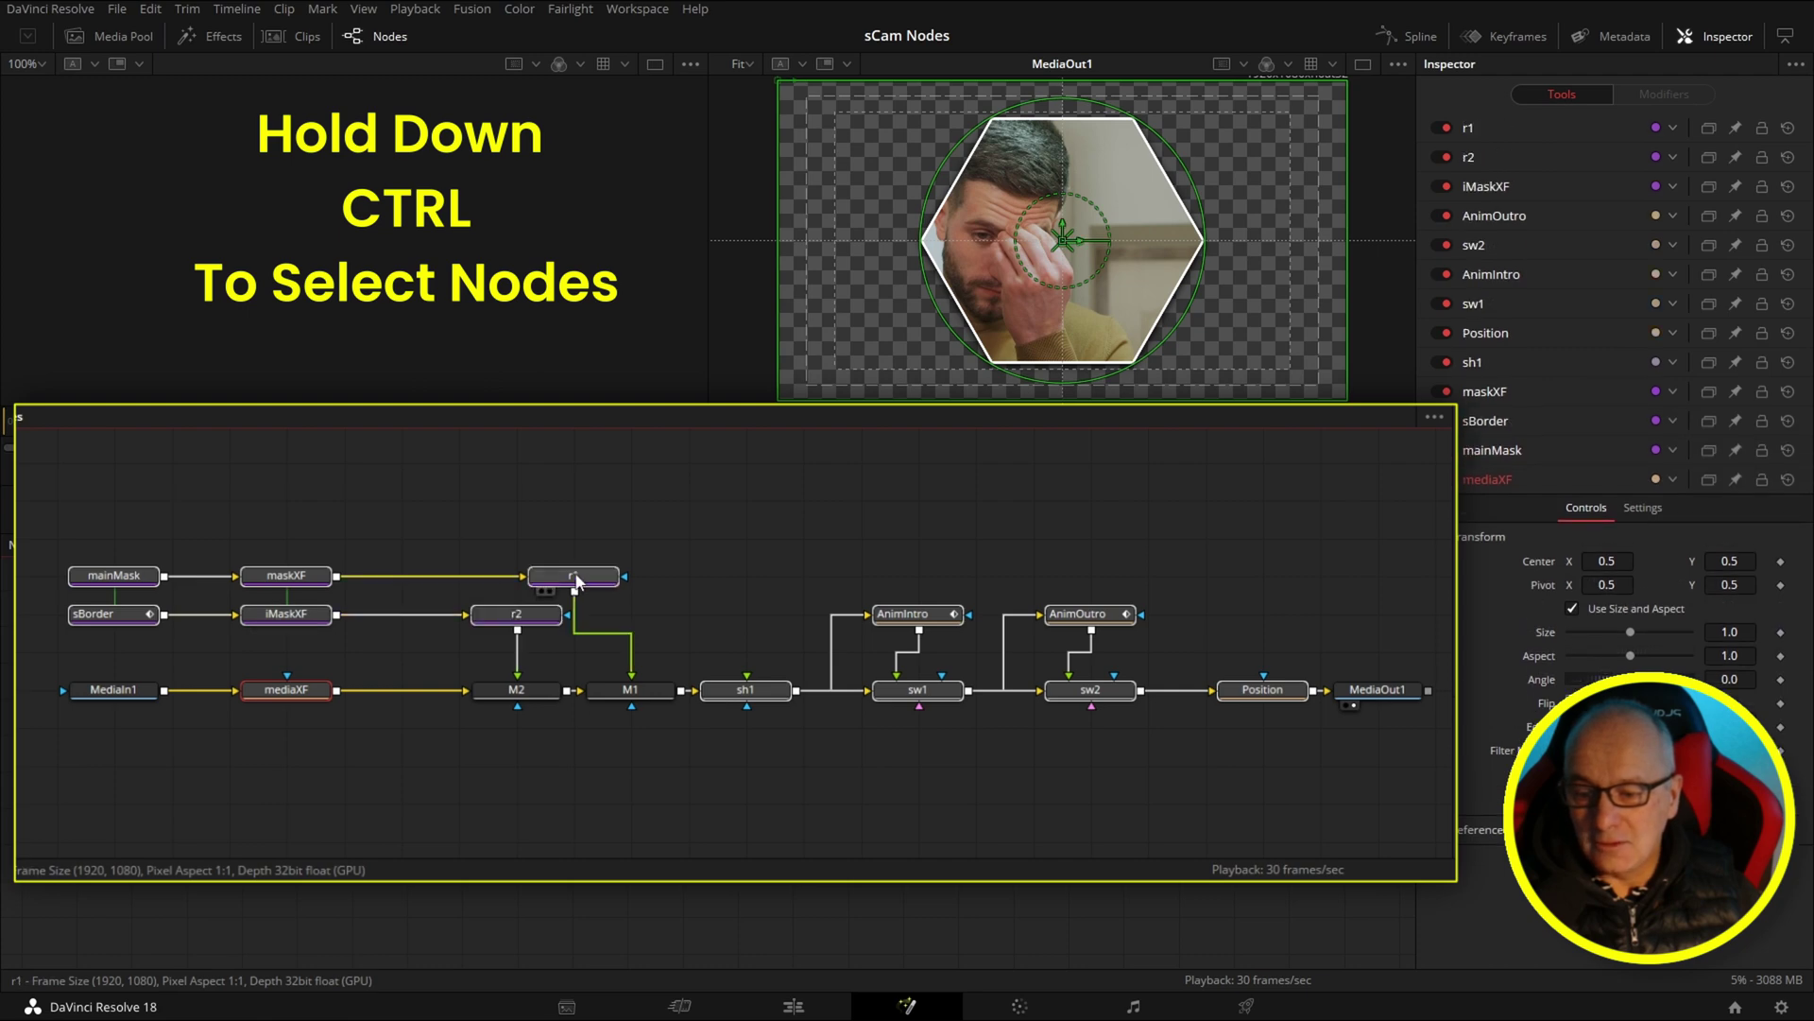
pyautogui.keyDown('ctrl'); pyautogui.click(520, 693); pyautogui.keyUp('ctrl')
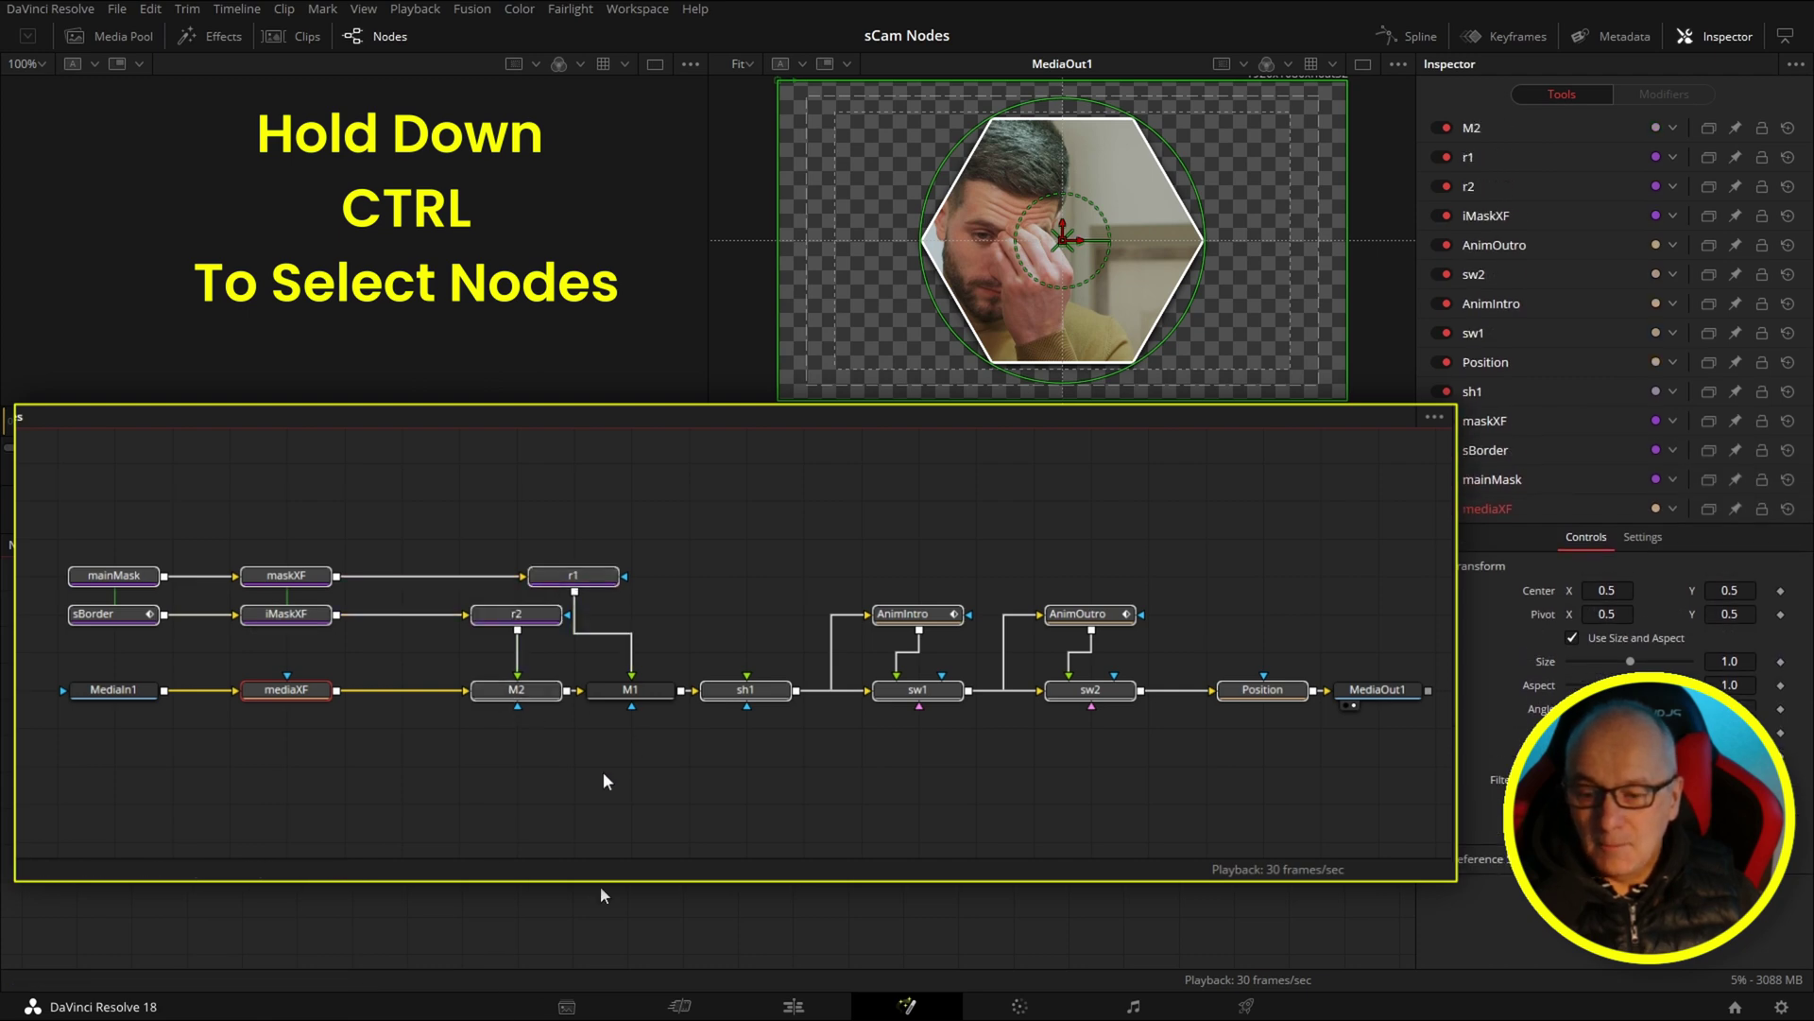
pyautogui.keyDown('ctrl'); pyautogui.click(646, 695); pyautogui.keyUp('ctrl')
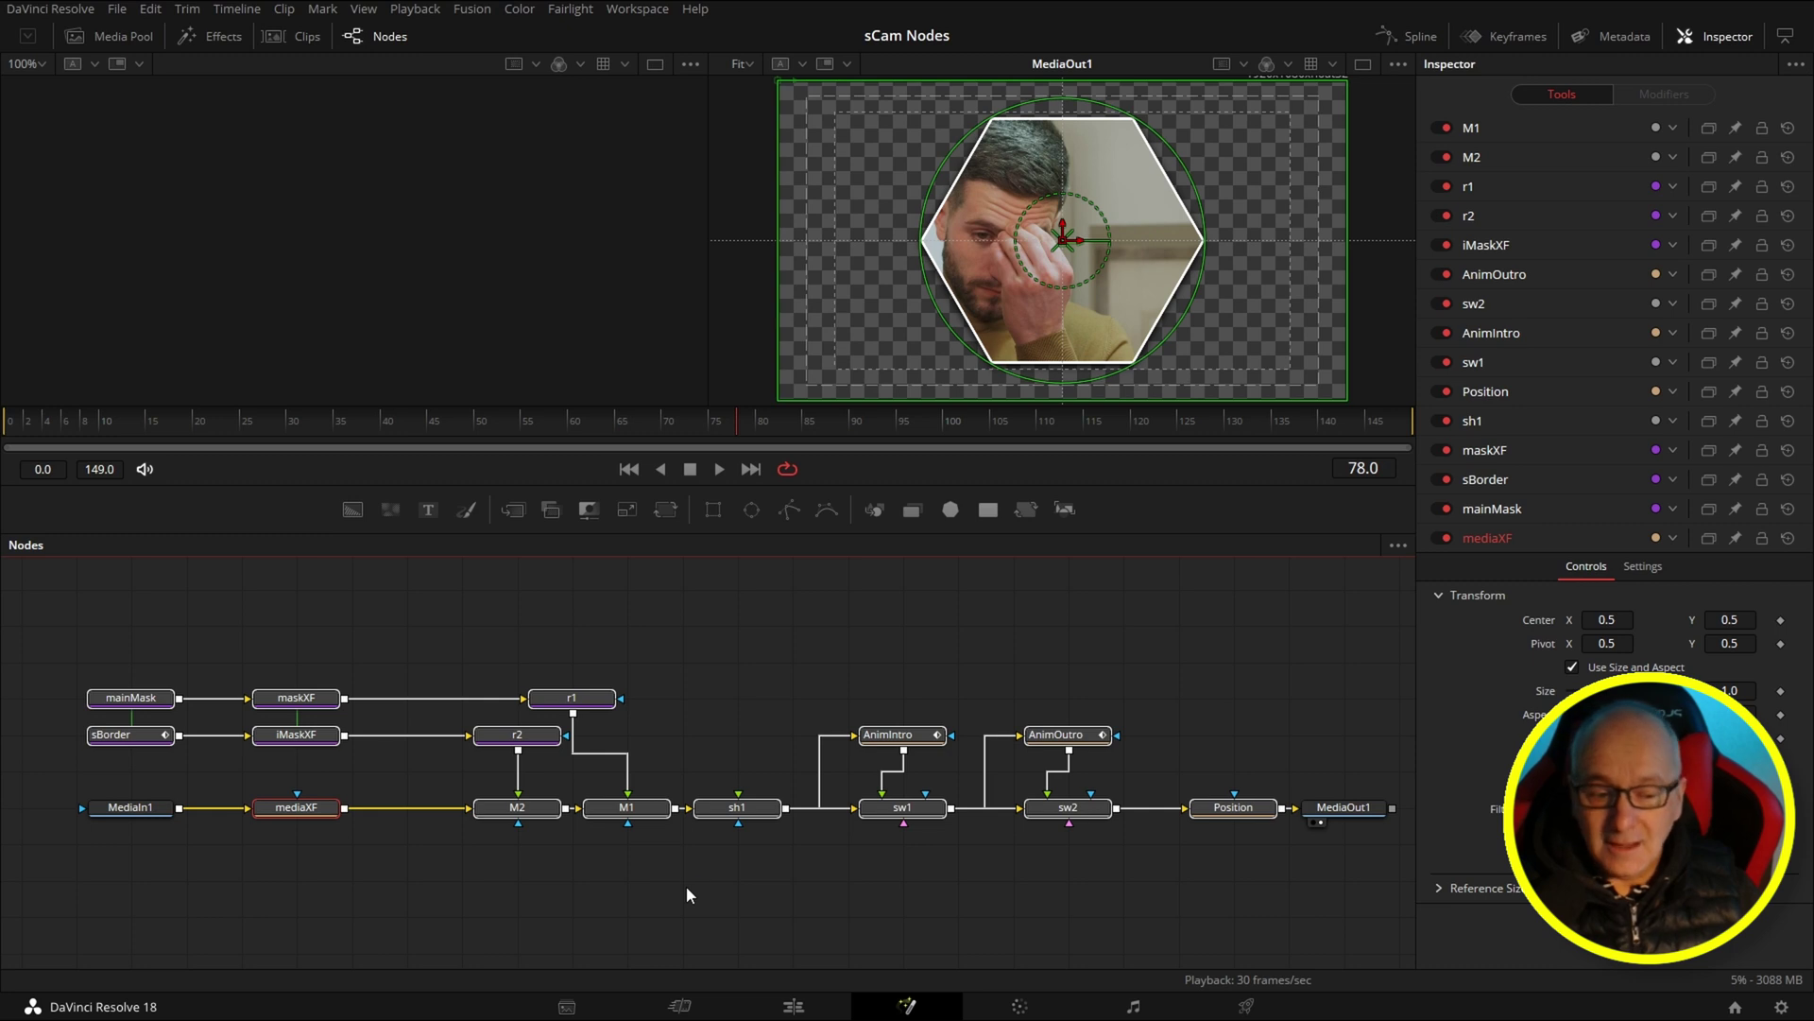
# Start creating a macro from the selected nodes, moving its editor toward the middle of the screen and collapsing the mediaXF entry
pyautogui.rightClick(1240, 816)
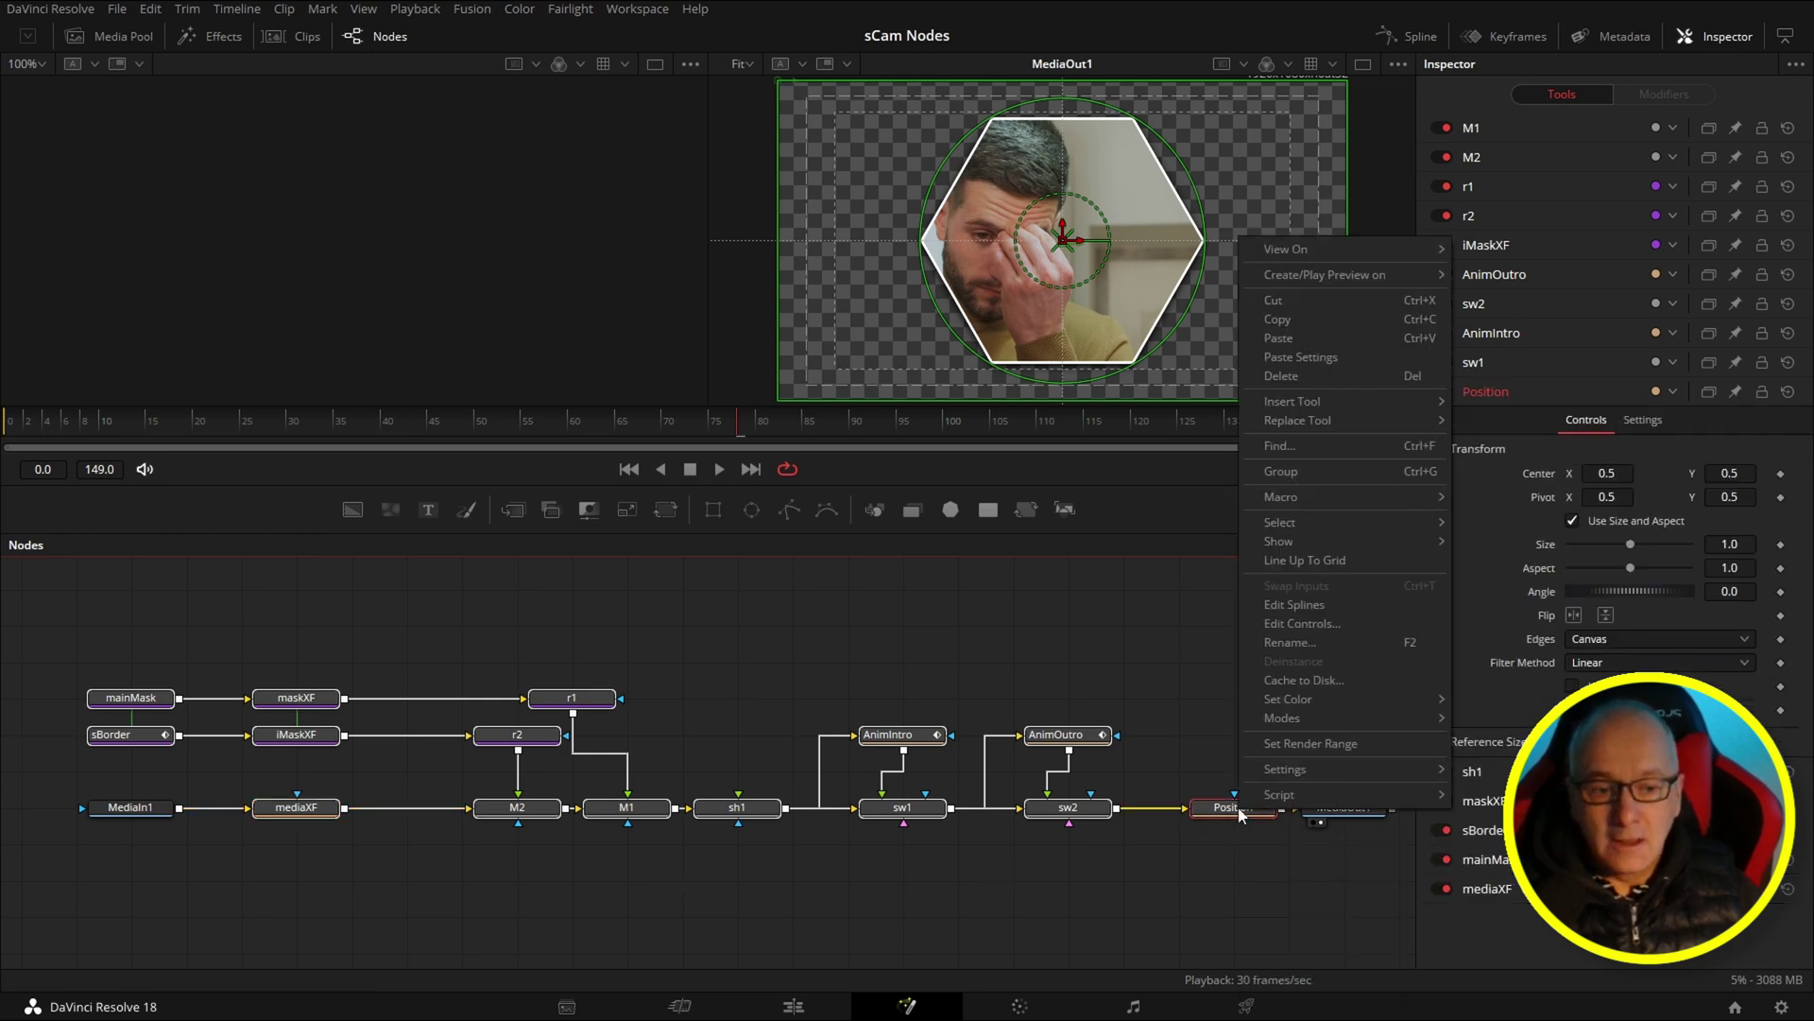
pyautogui.moveTo(1281, 498)
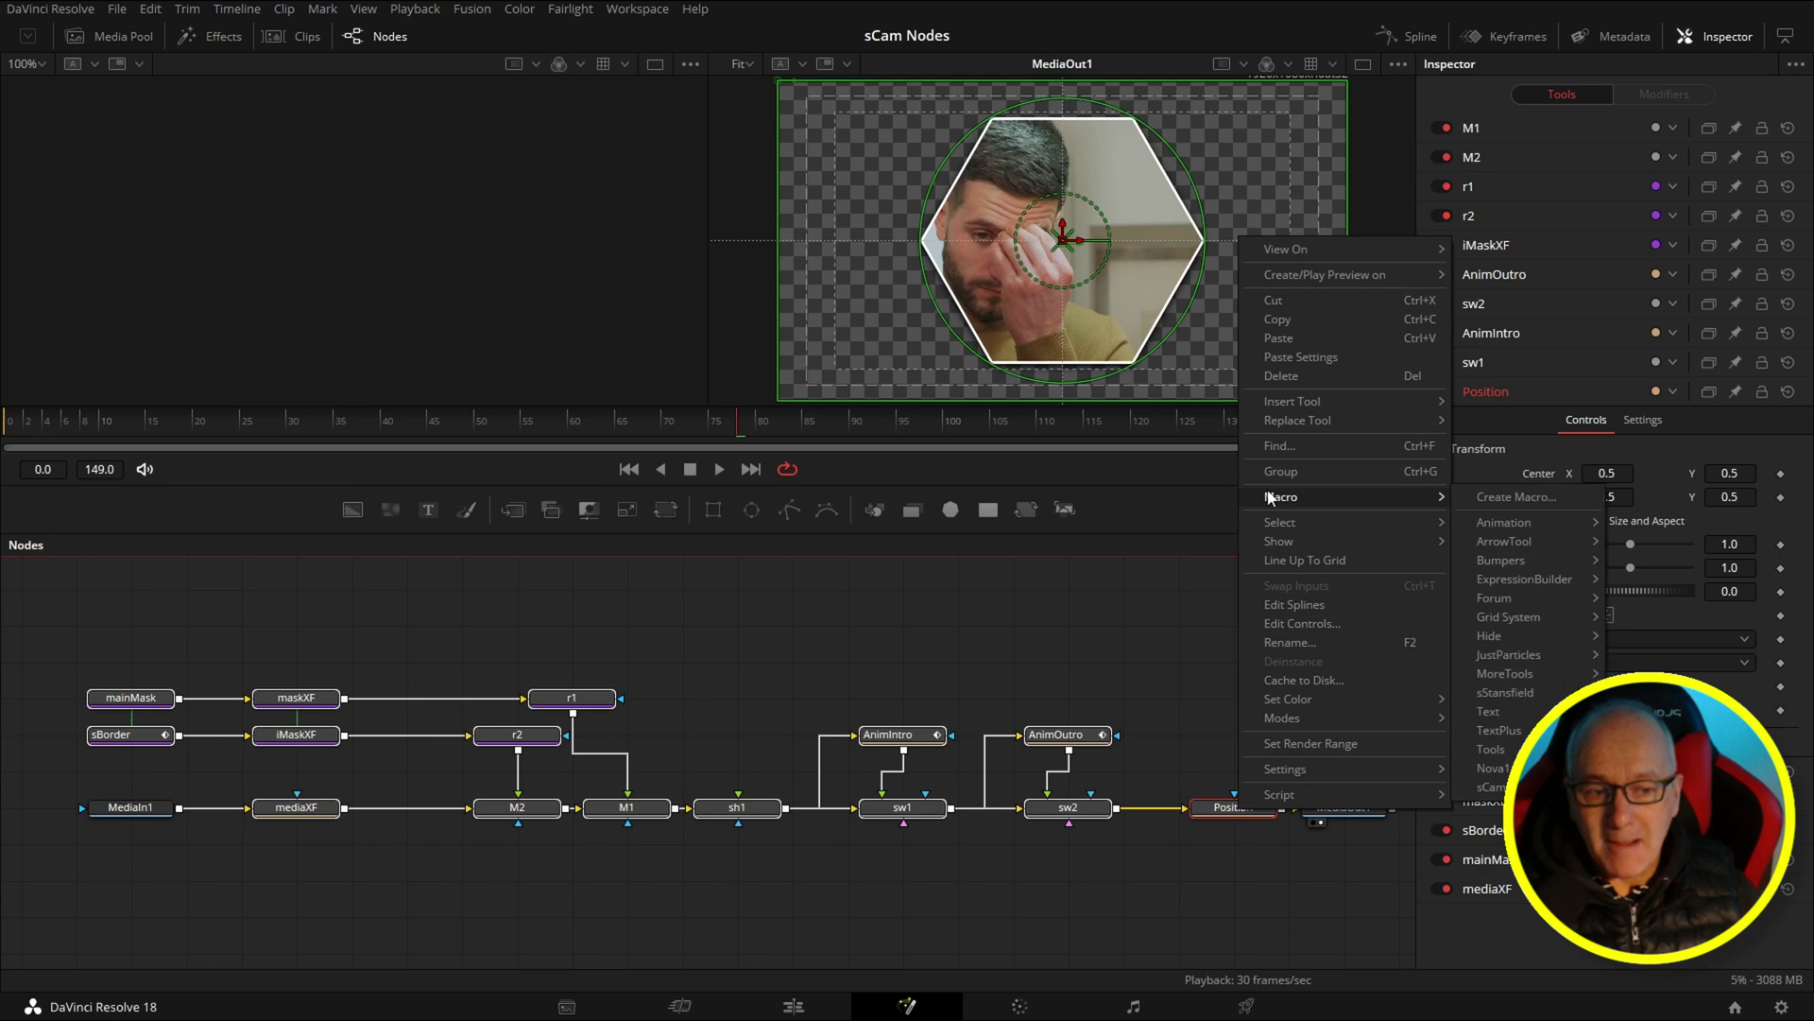
pyautogui.click(1503, 498)
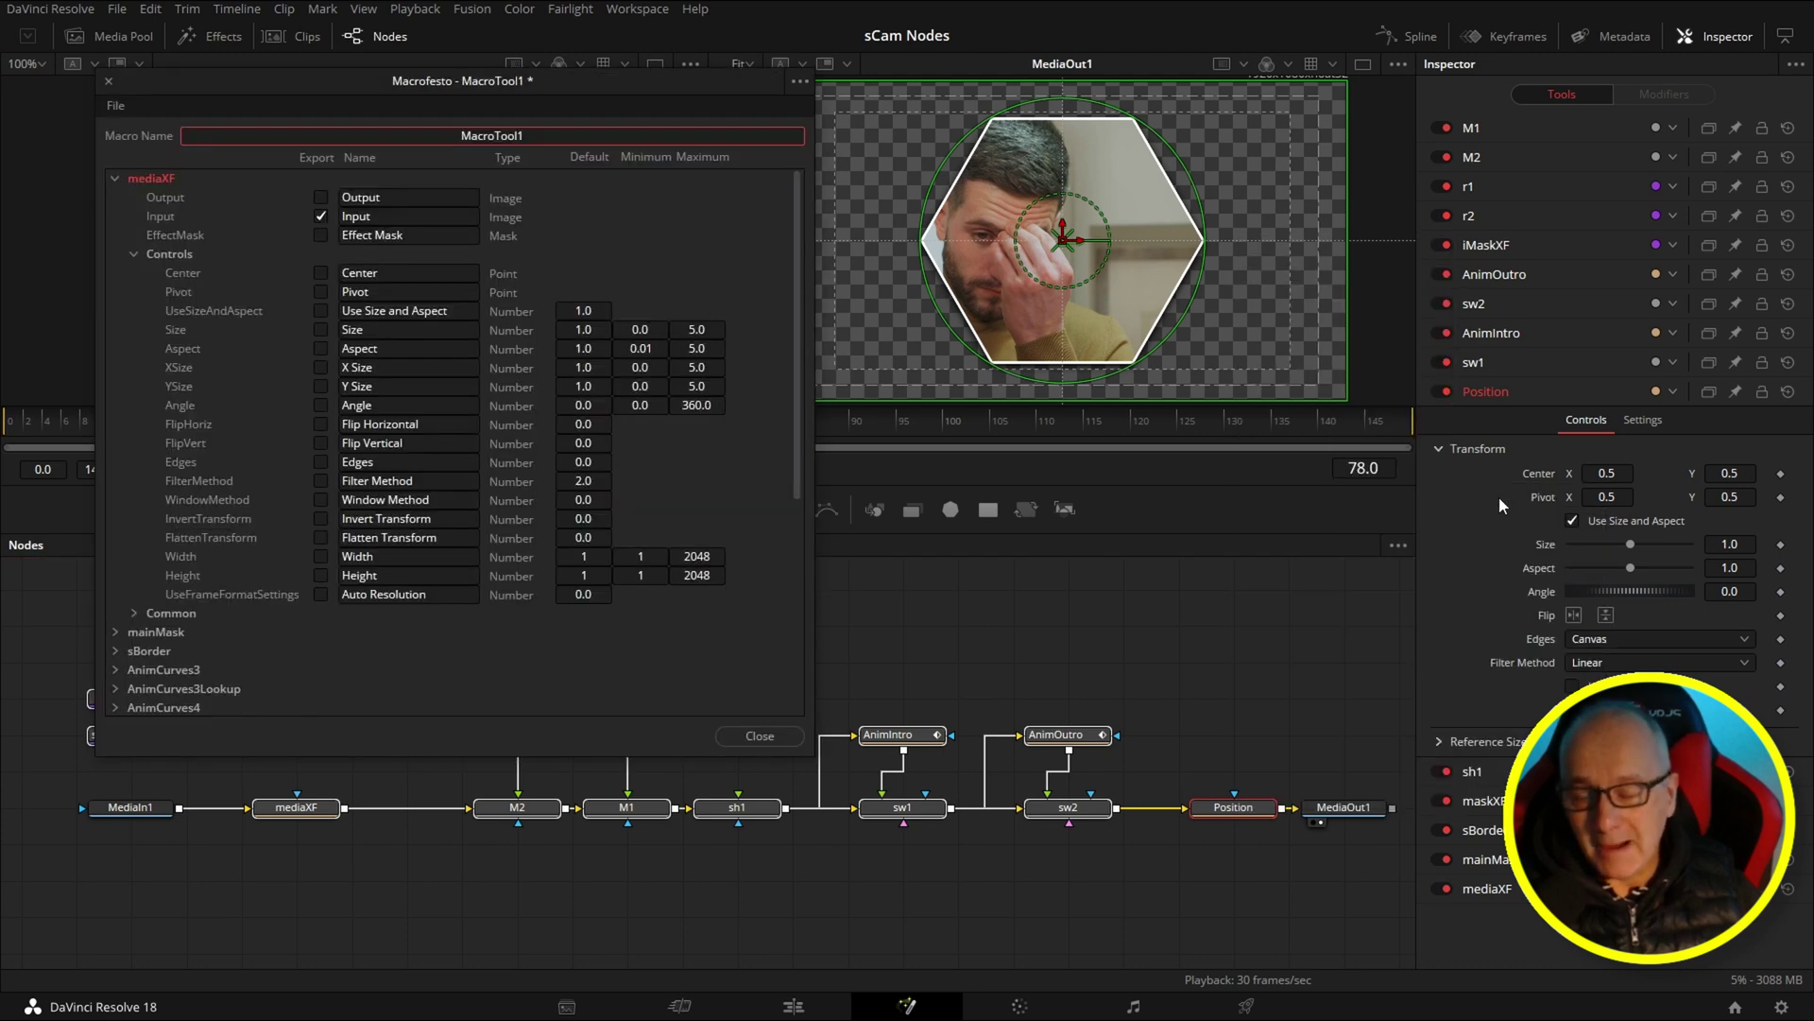
pyautogui.moveTo(502, 90); pyautogui.dragTo(941, 87)
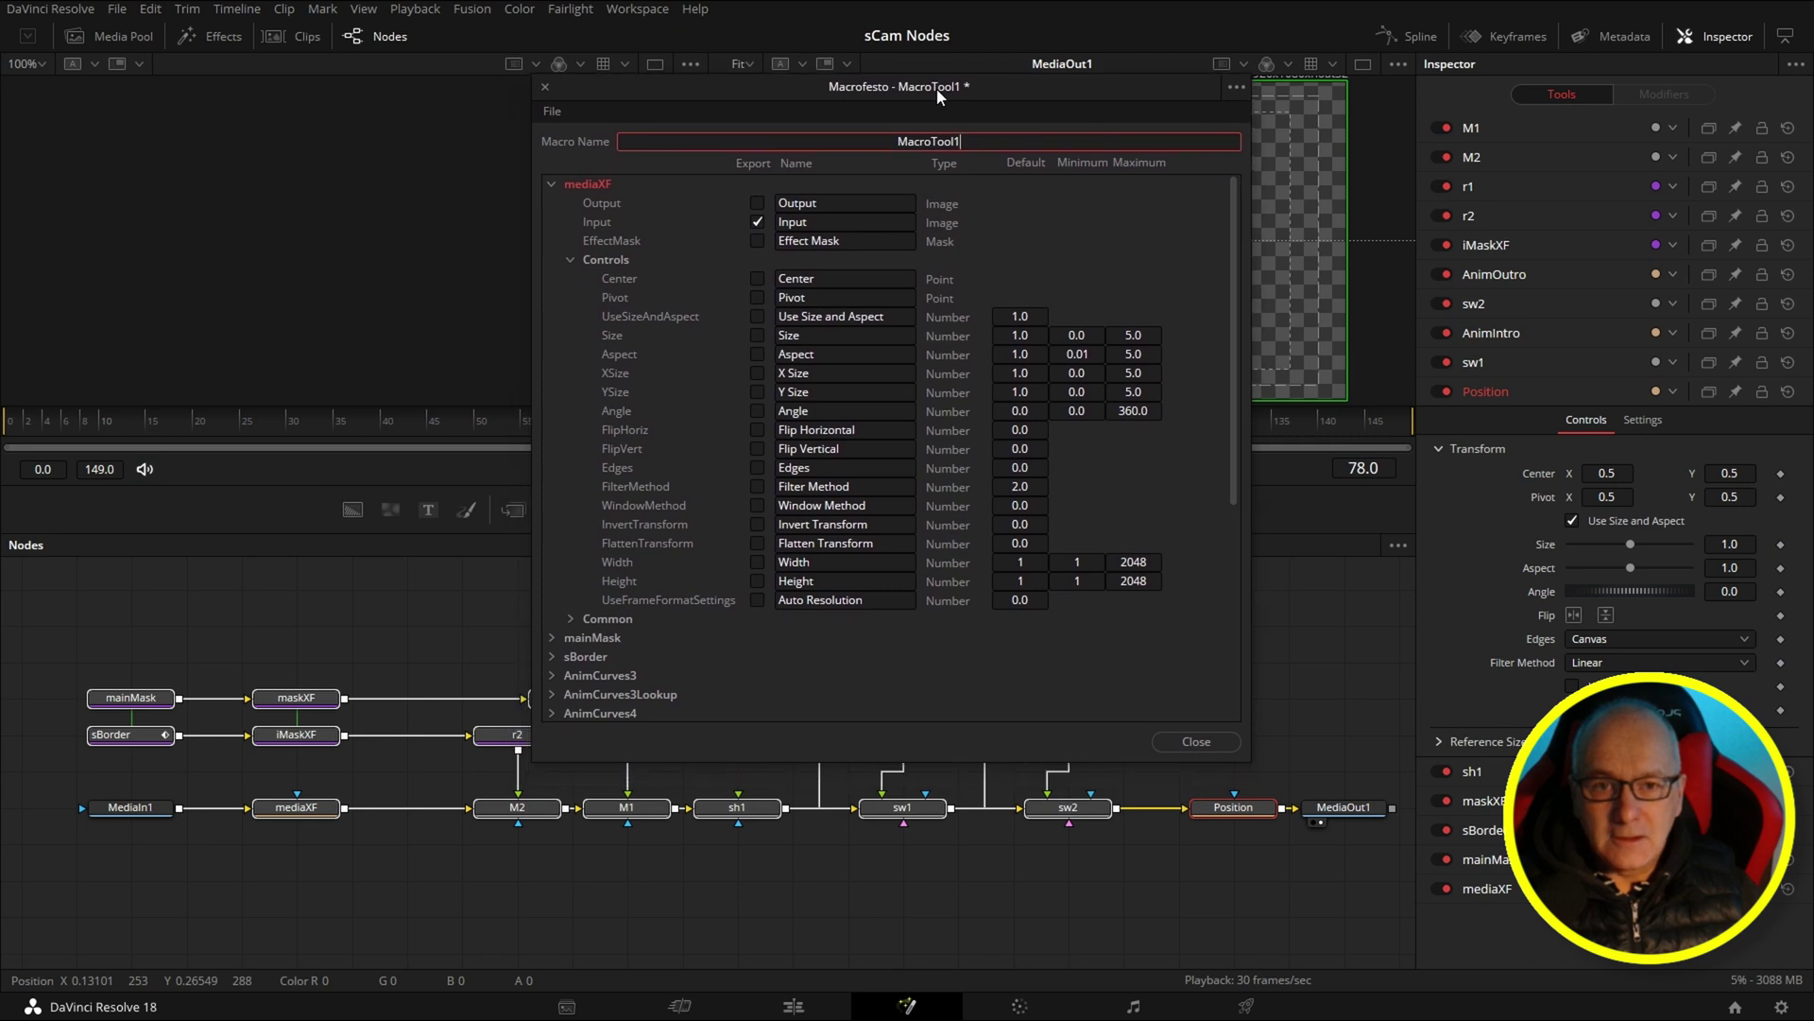
pyautogui.click(543, 179)
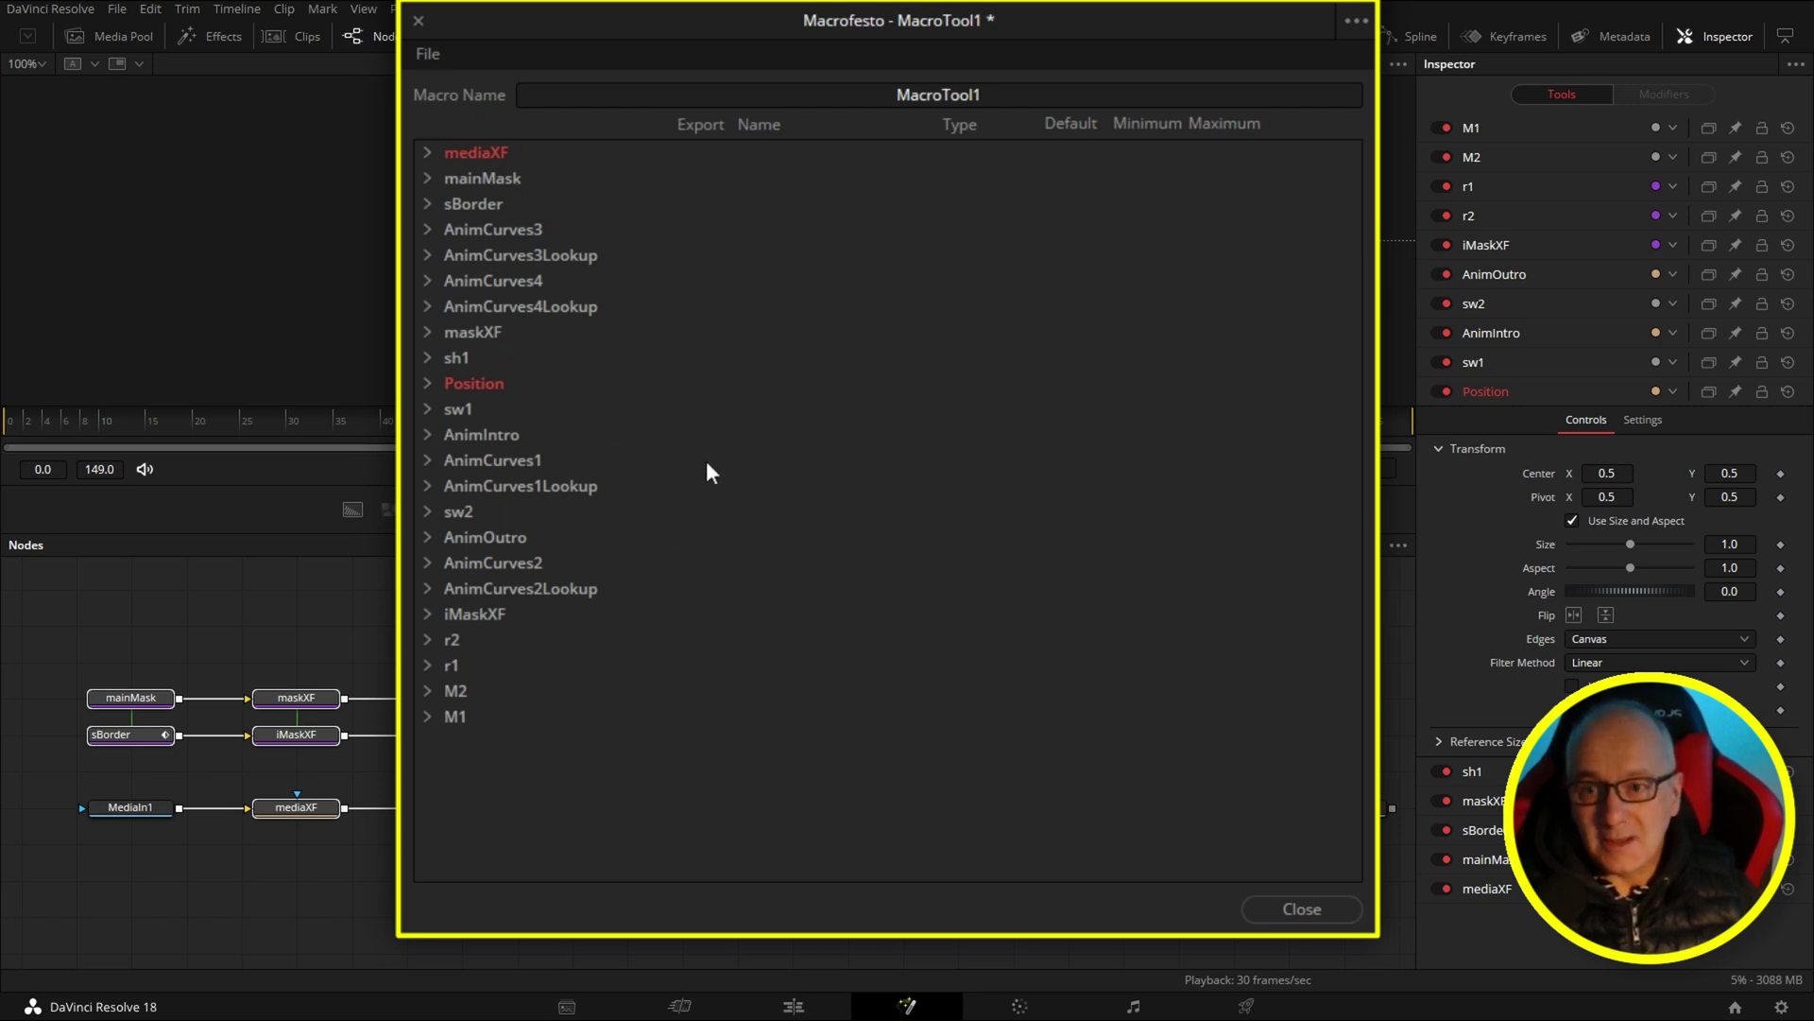
# Export the Center, Size, Angle and Flip Horizontal controls of mediaXF in the macro, then collapse its list
pyautogui.click(426, 155)
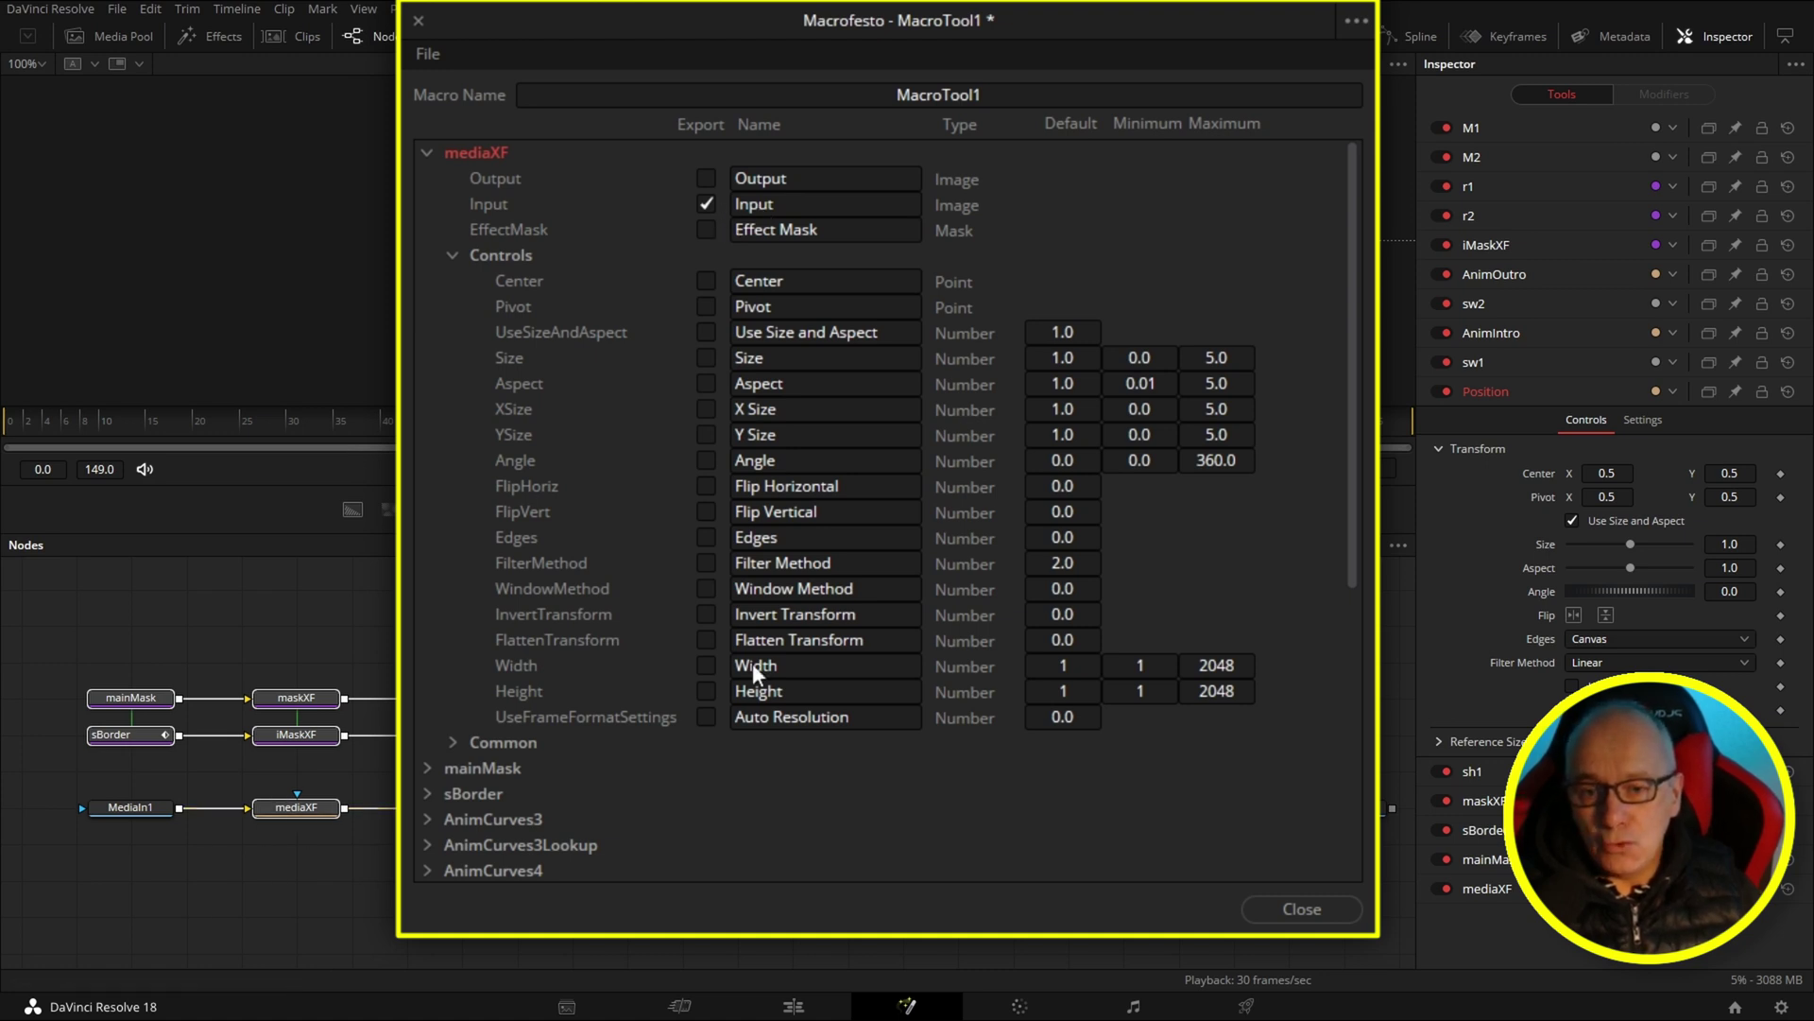
pyautogui.click(707, 283)
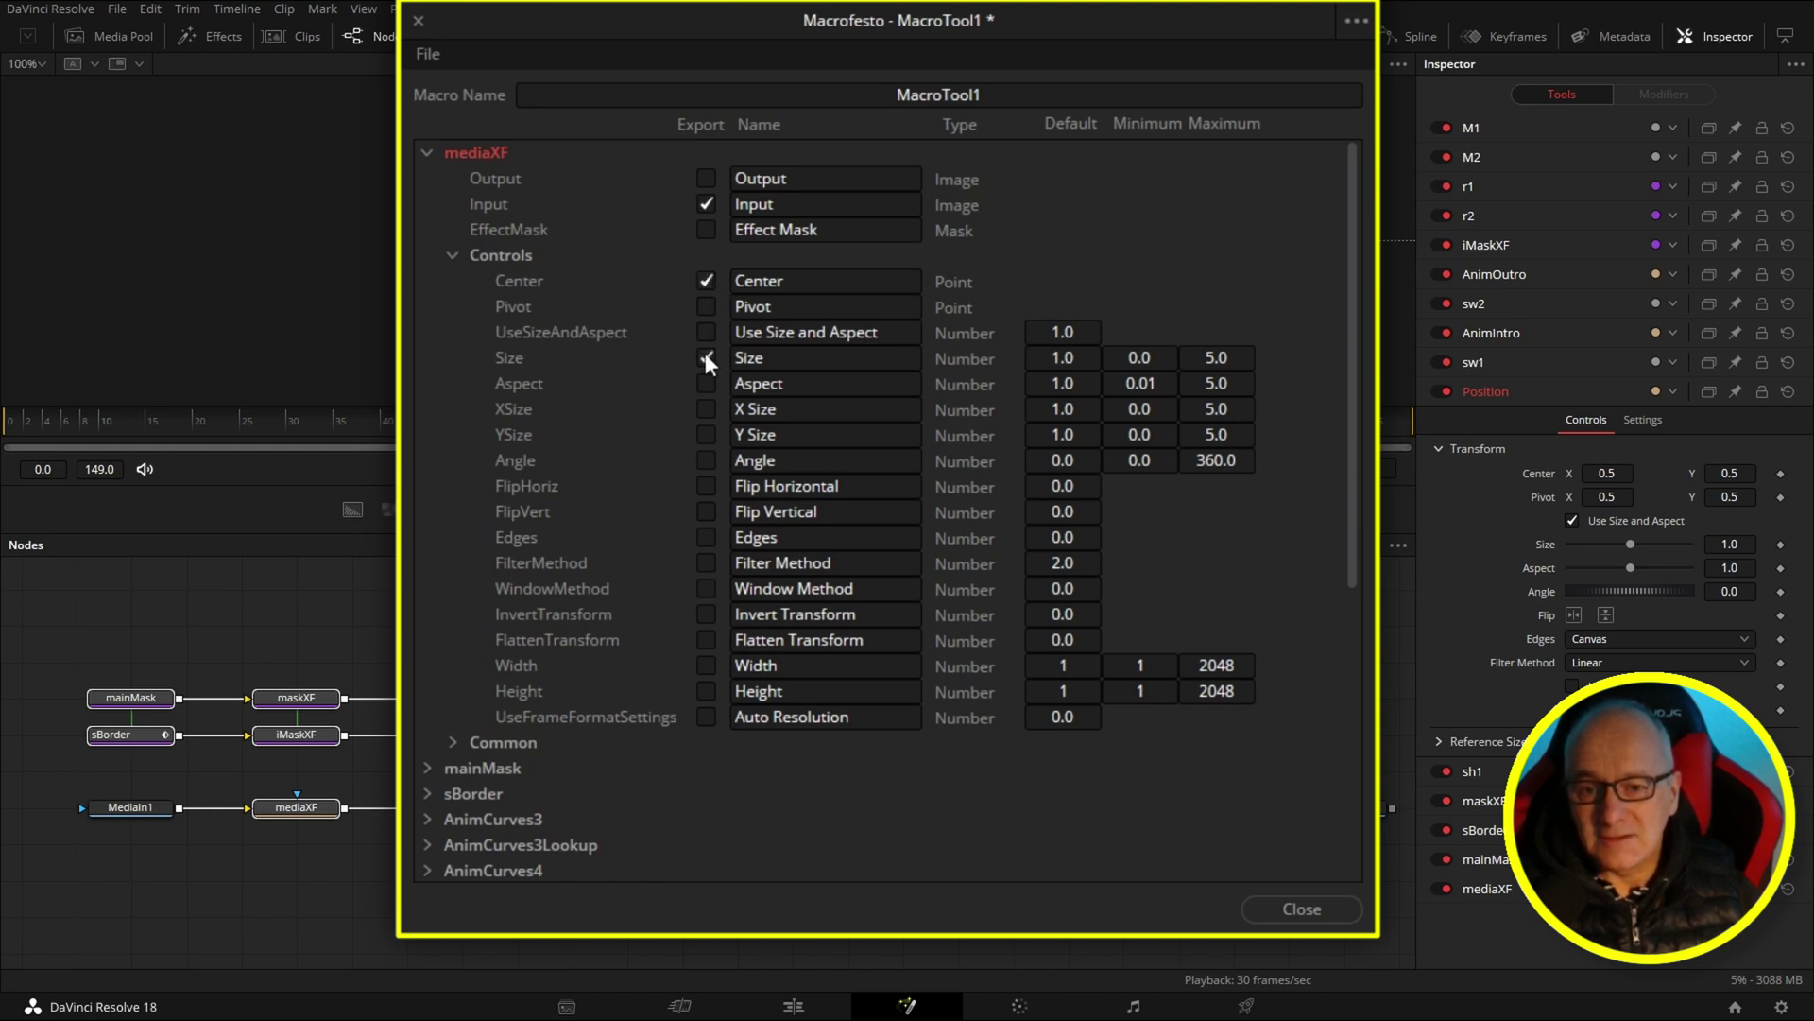
pyautogui.click(708, 462)
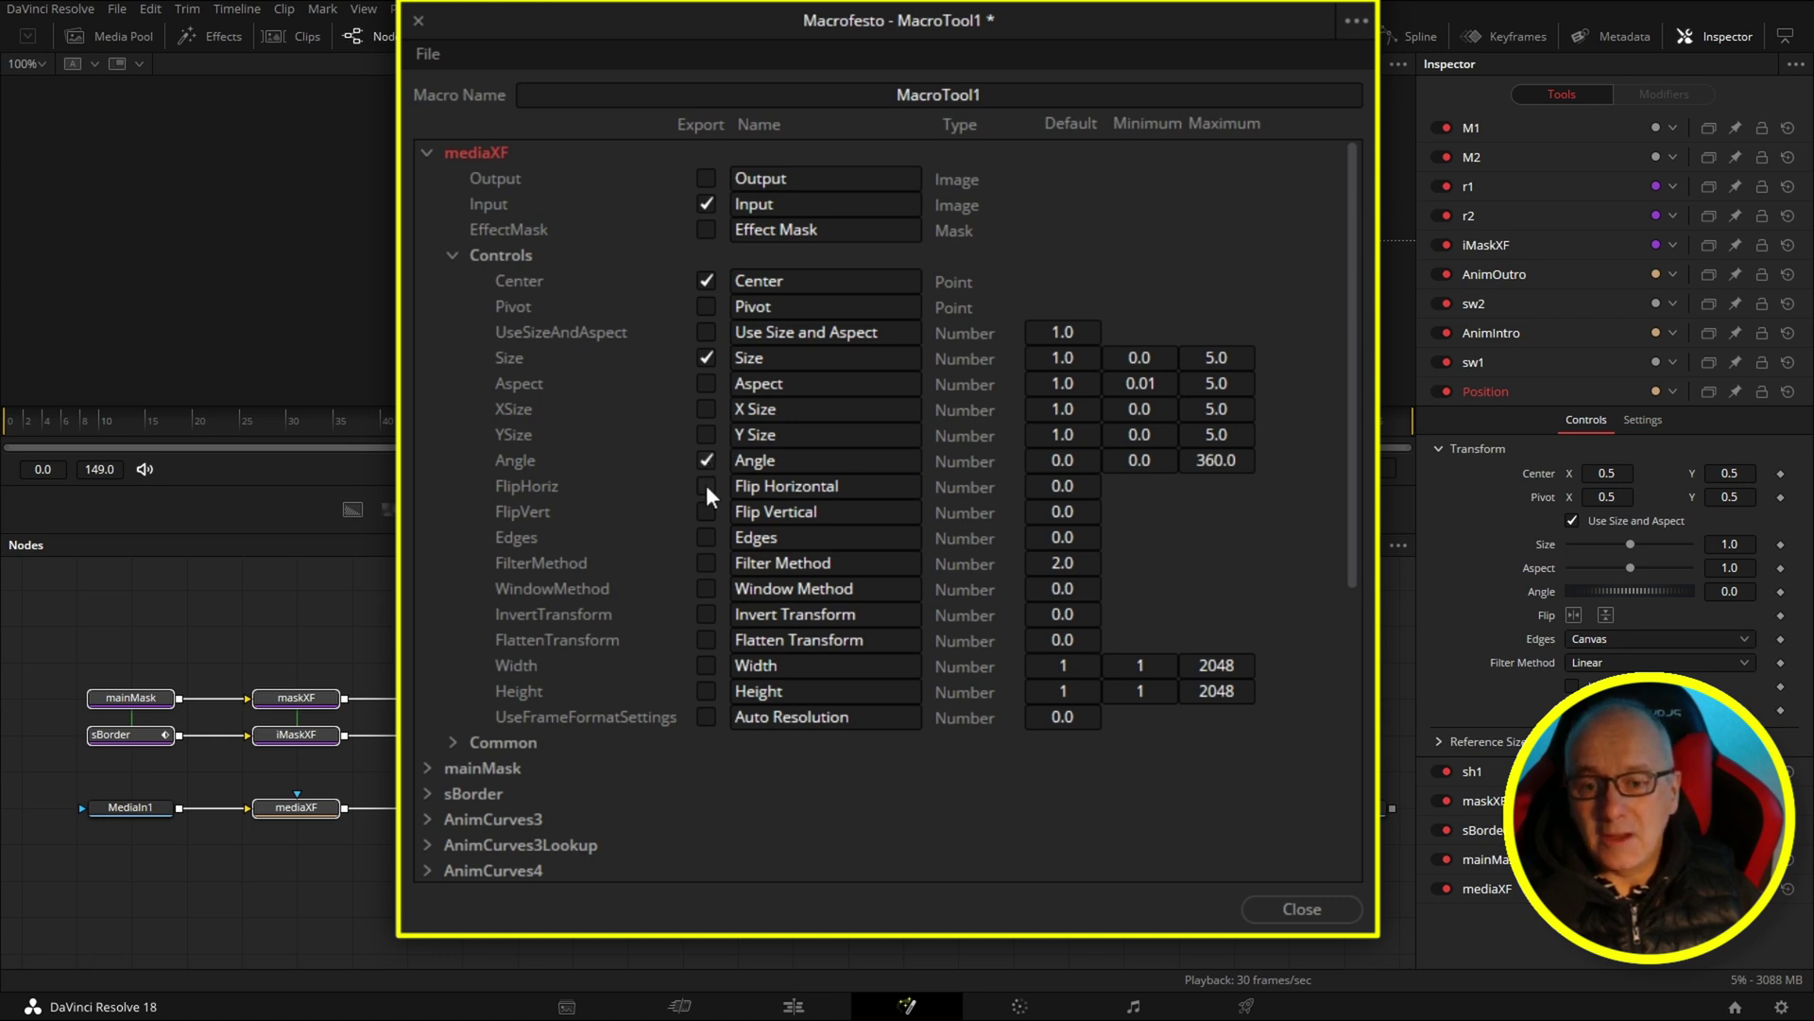
pyautogui.click(707, 488)
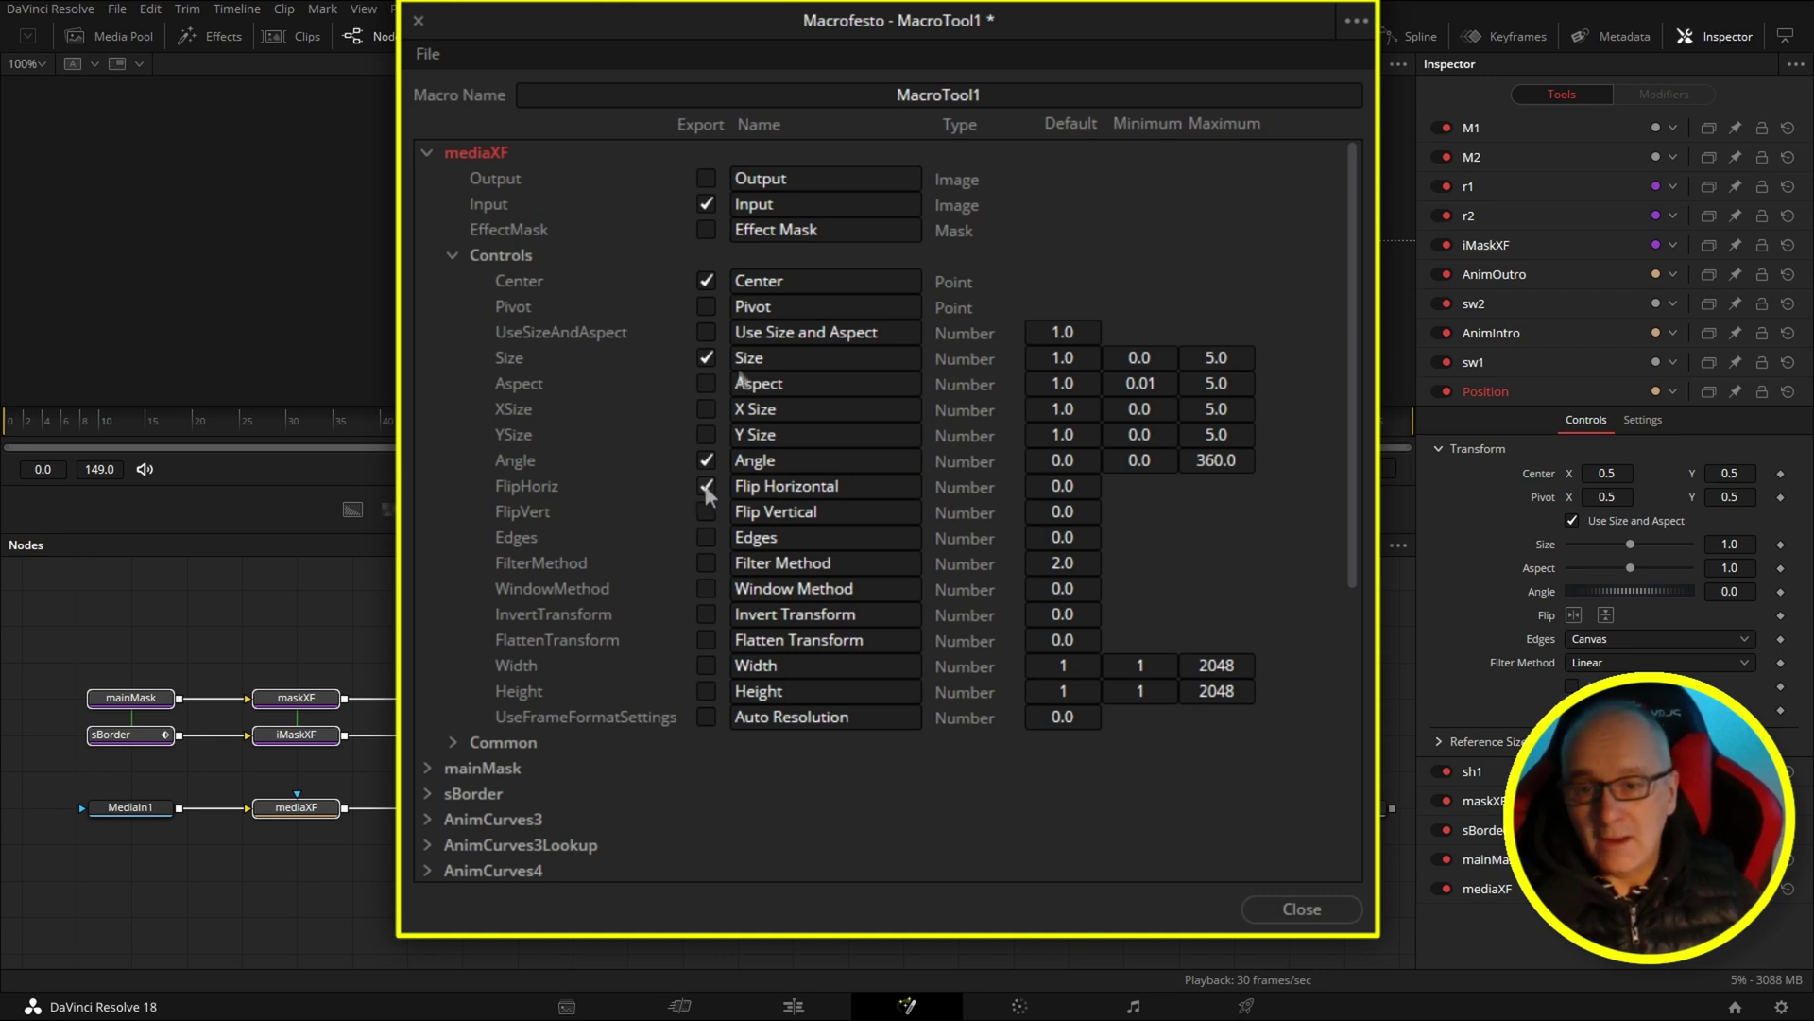
pyautogui.click(428, 153)
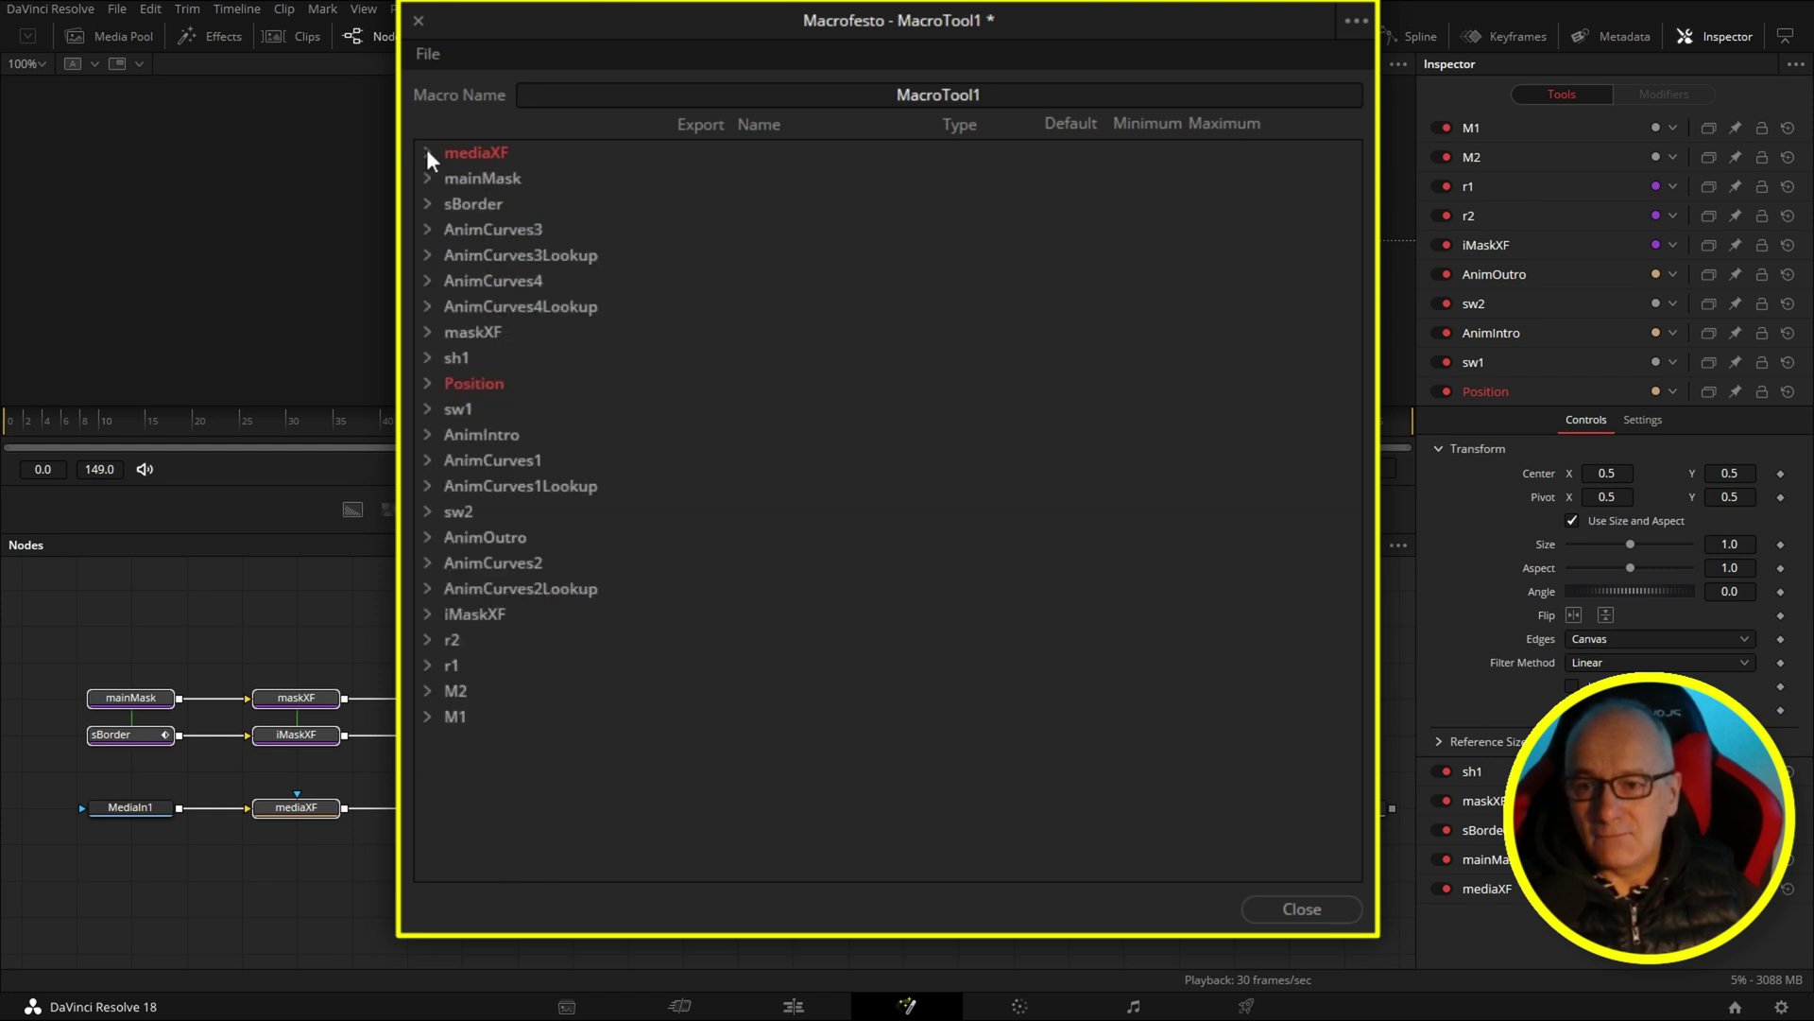
# Check mainMask's controls in the Inspector and export only its Sides control in the macro
pyautogui.click(427, 178)
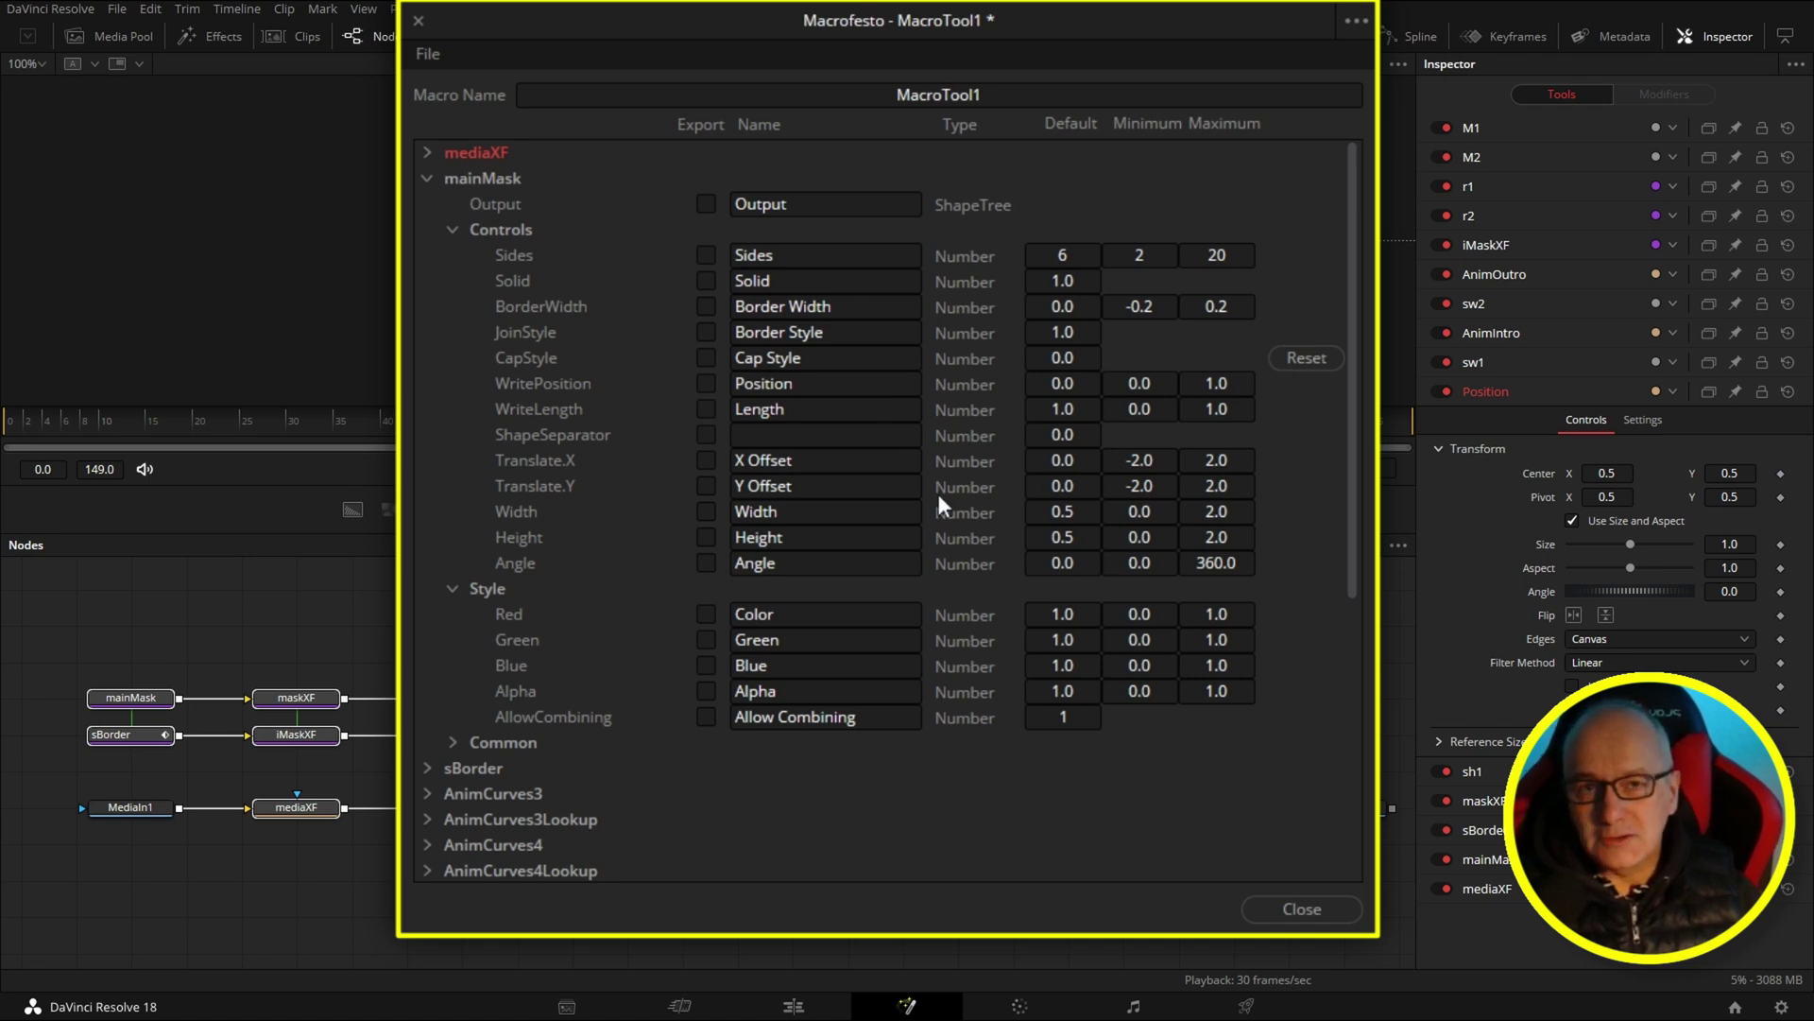
pyautogui.click(332, 614)
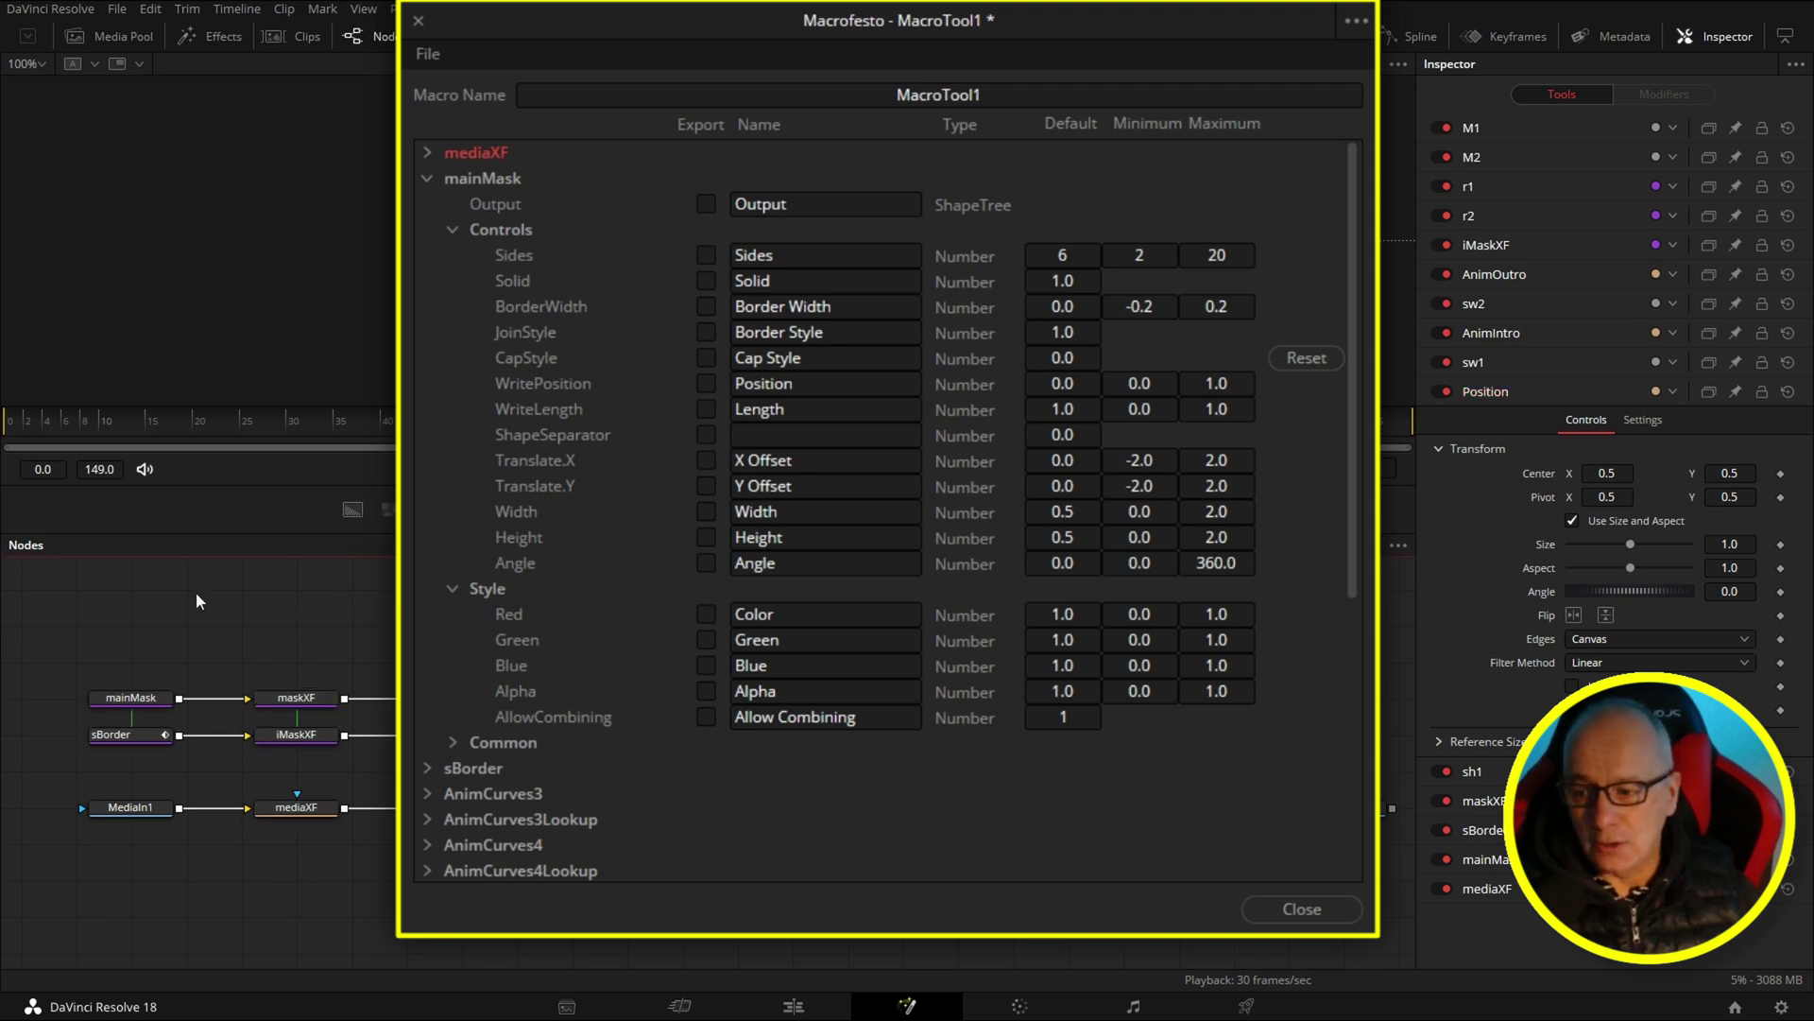
pyautogui.click(133, 699)
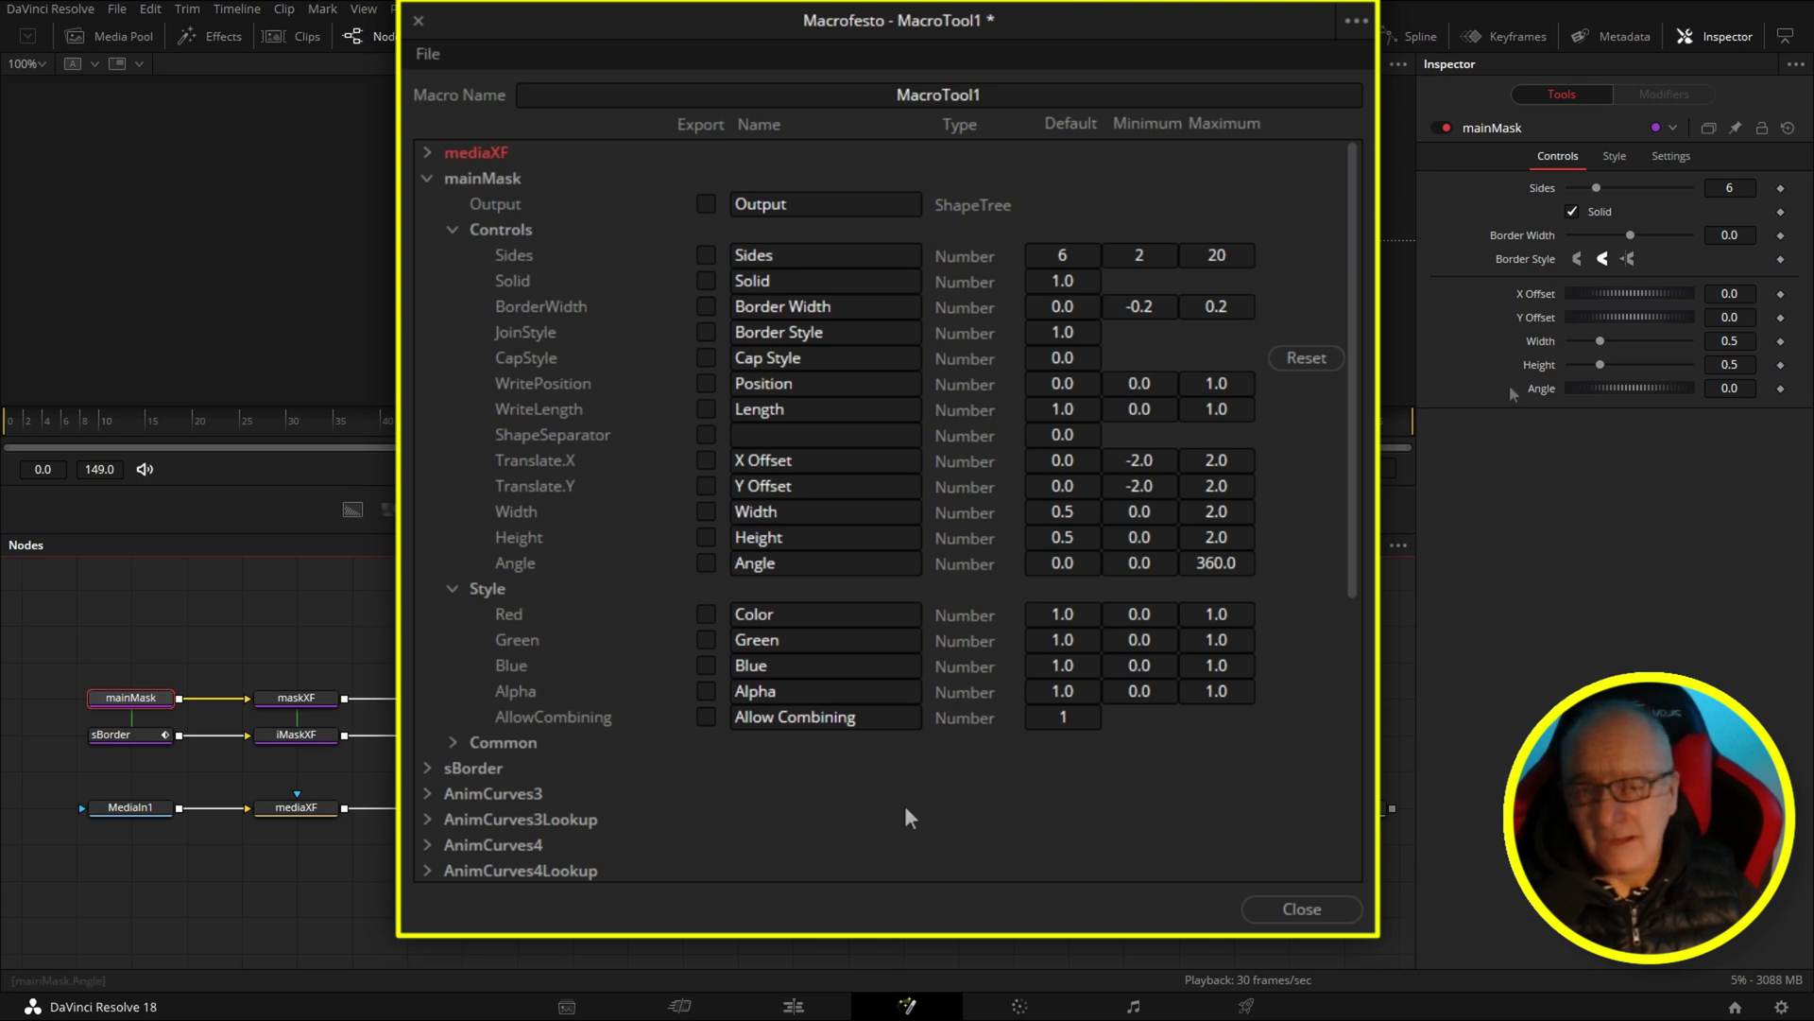
pyautogui.click(707, 256)
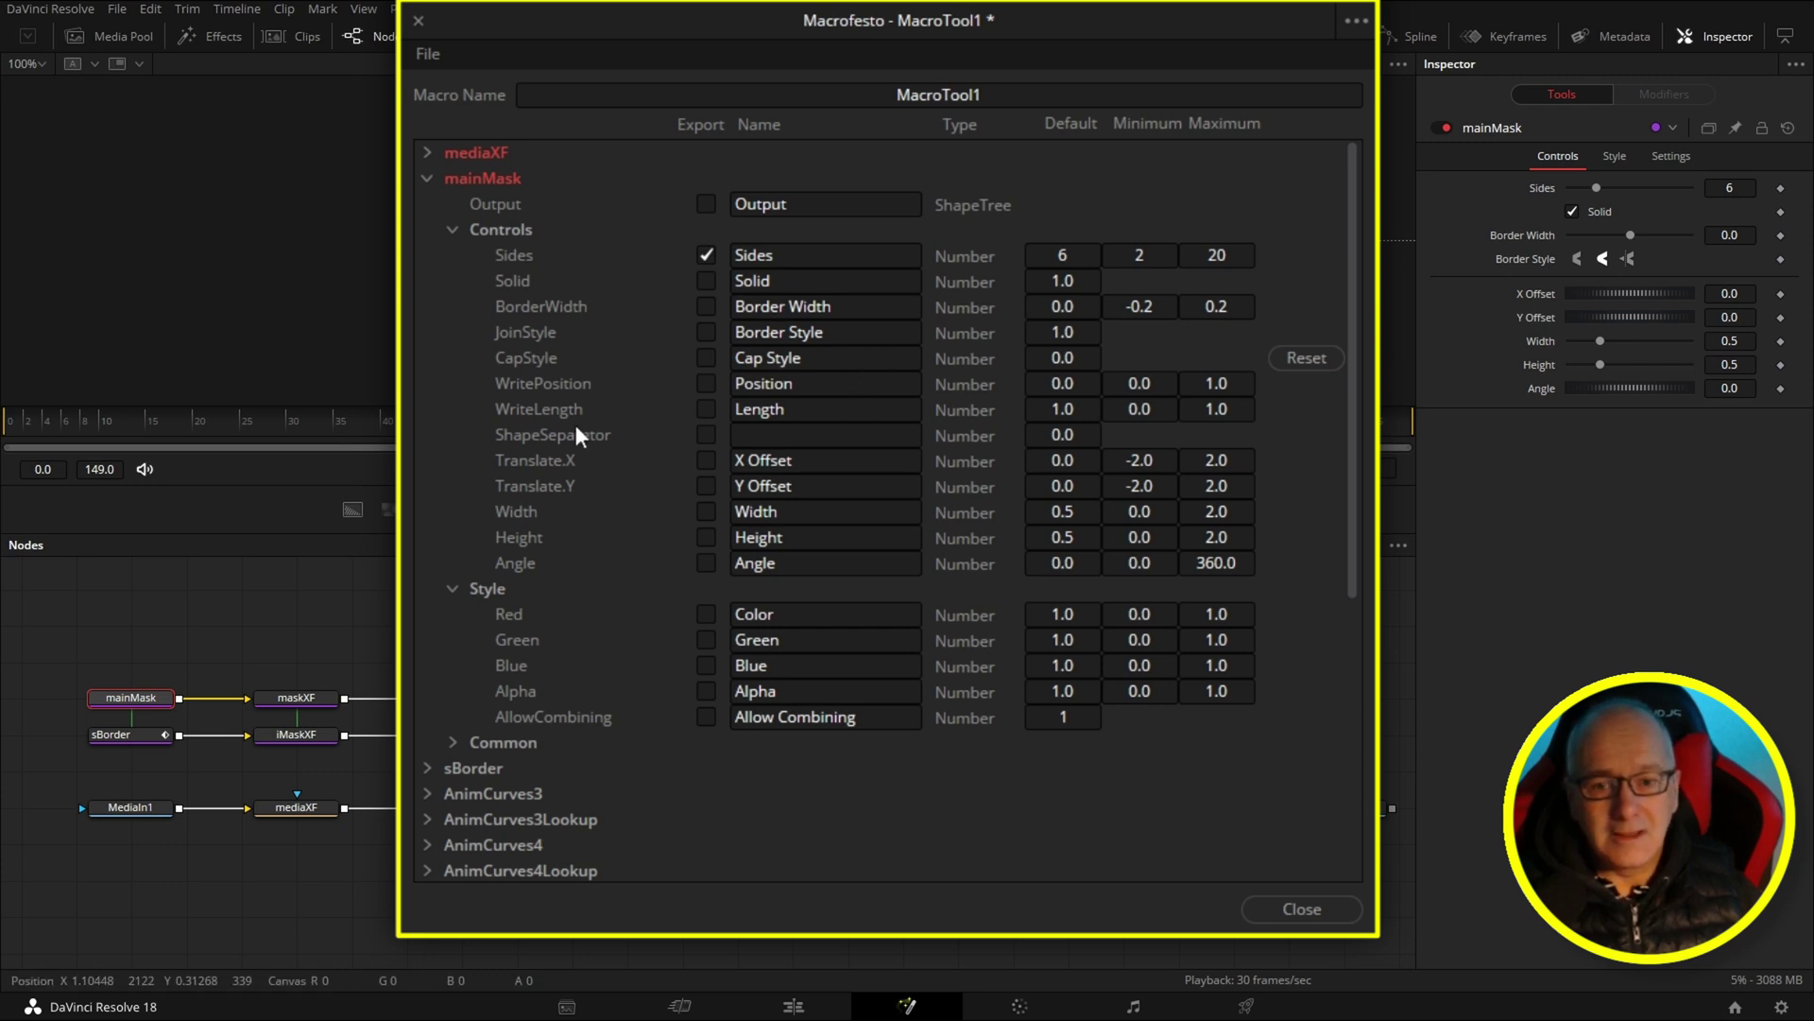
pyautogui.click(427, 179)
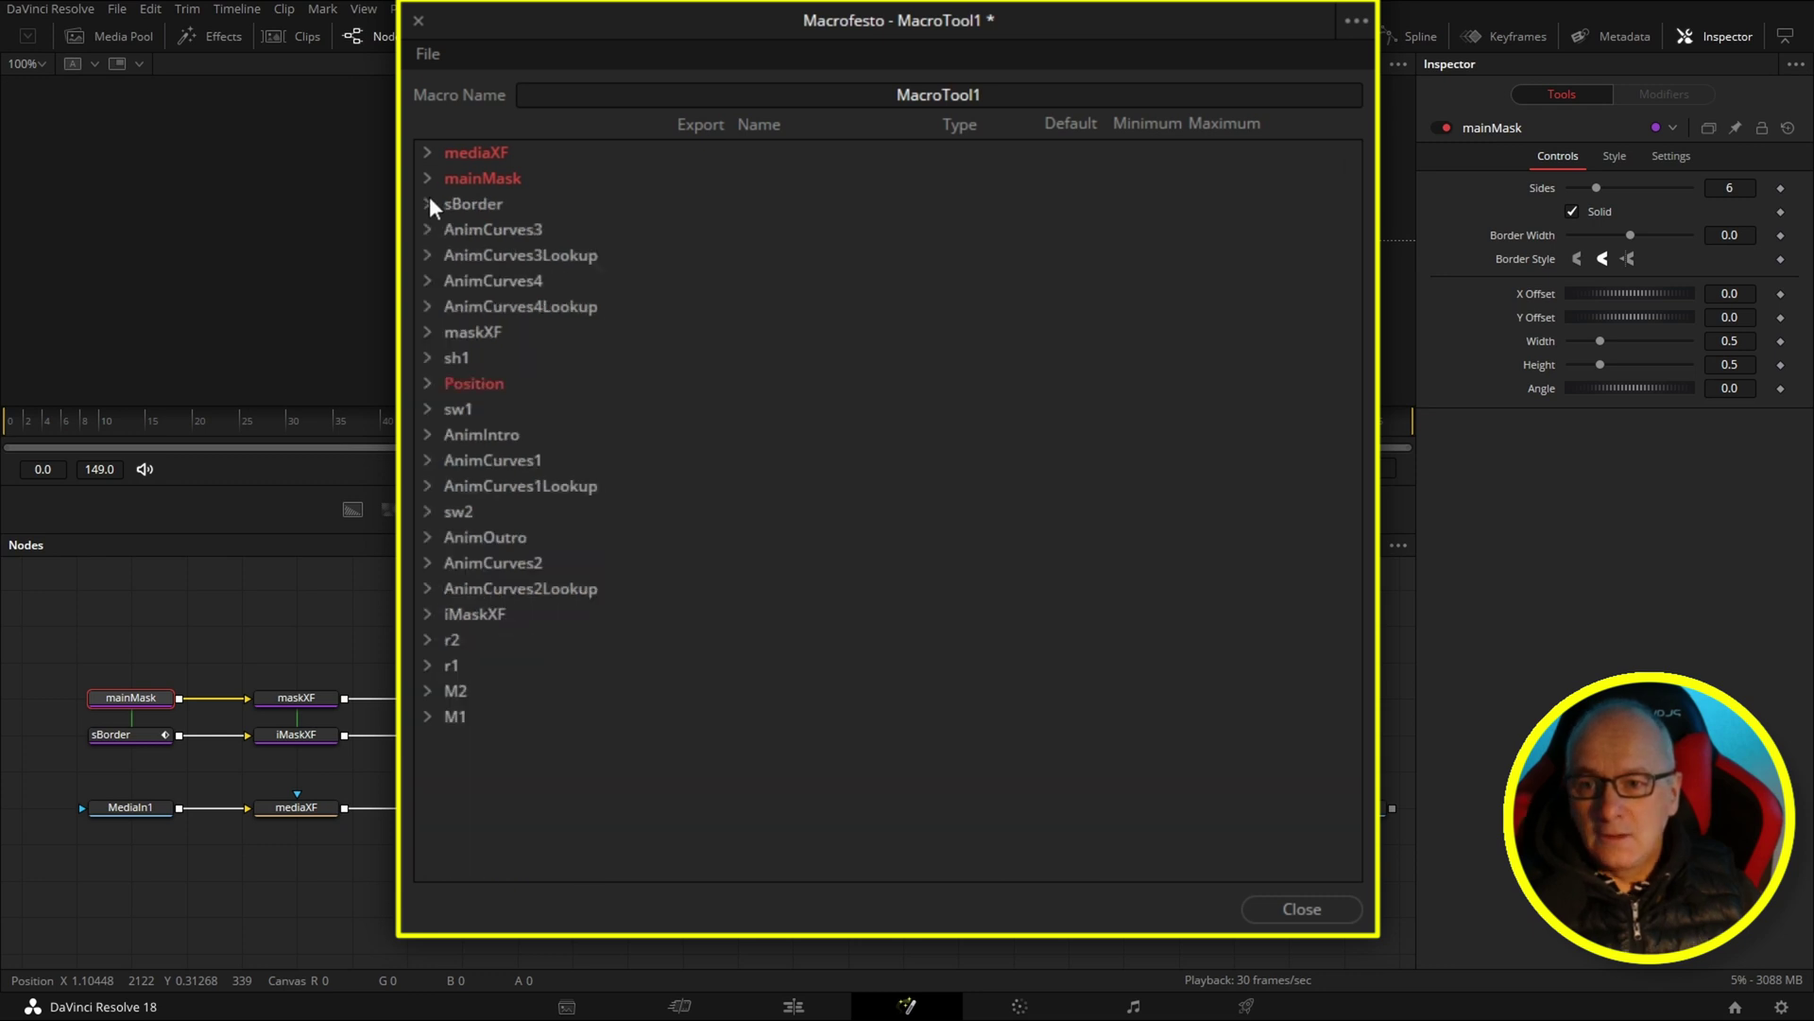
# Export sBorder's Border Width and its Color with the Green, Blue and Alpha channels in the macro
pyautogui.click(428, 201)
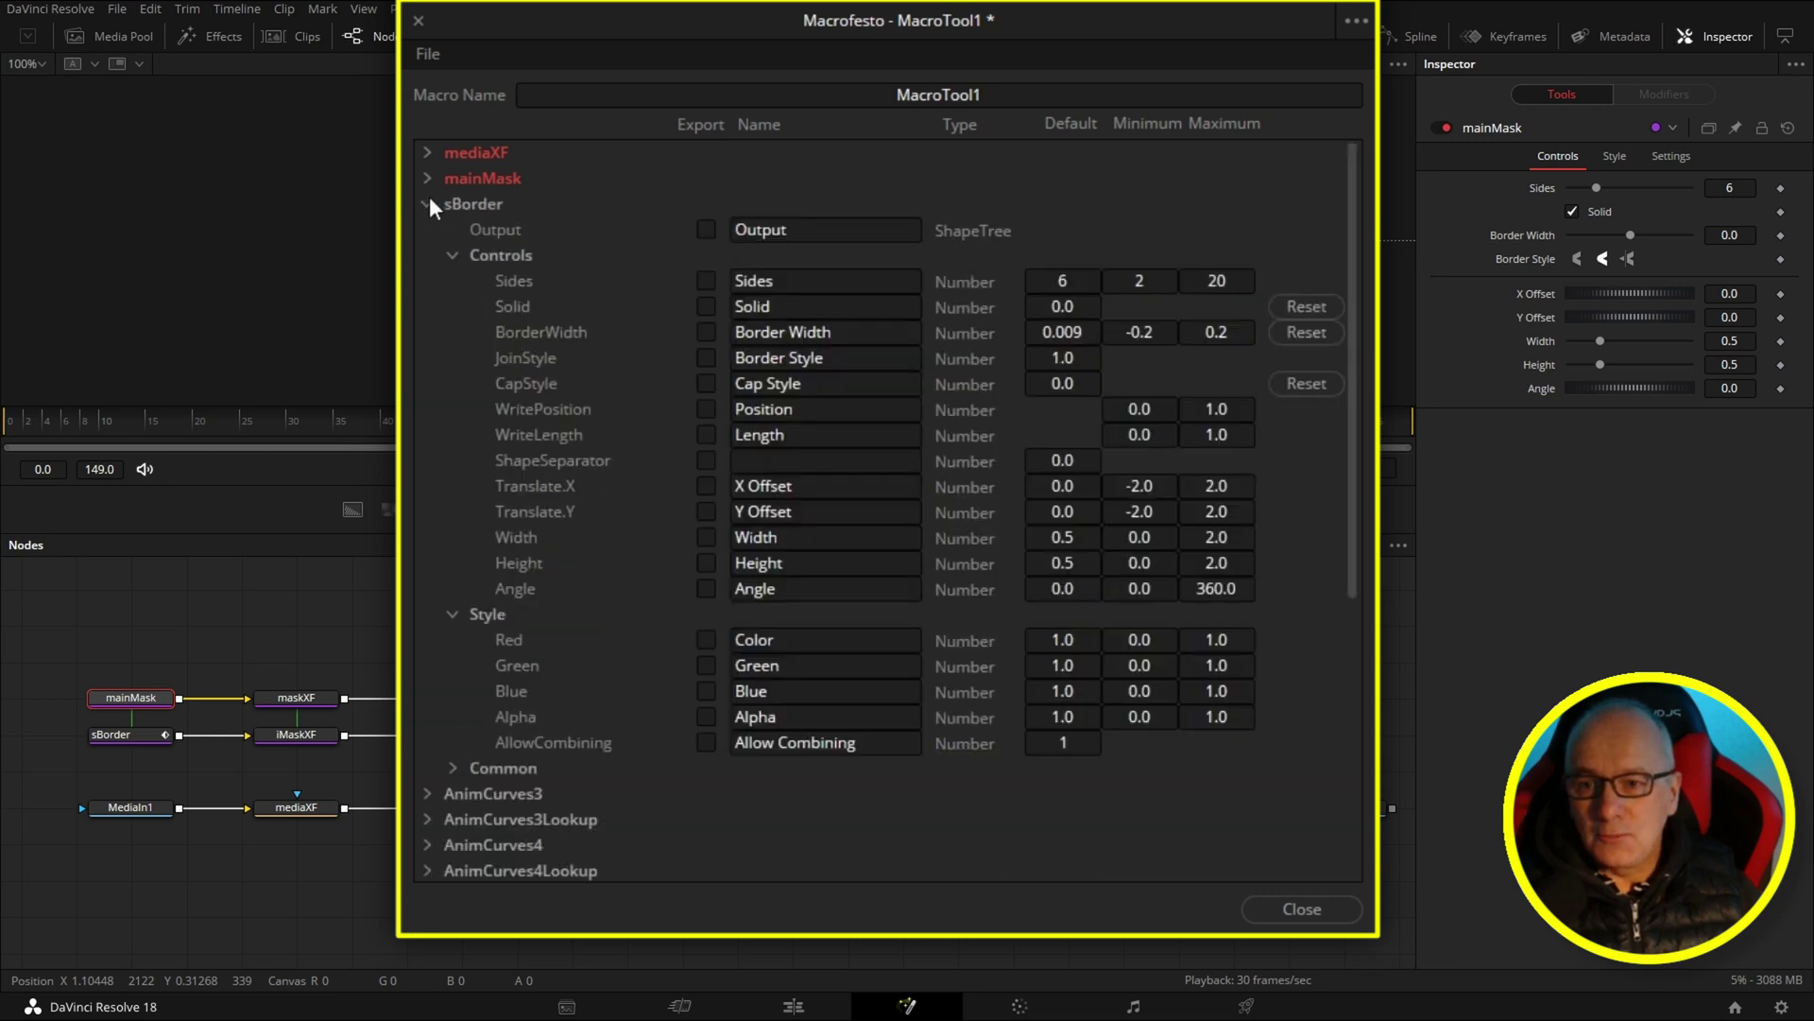
pyautogui.click(140, 733)
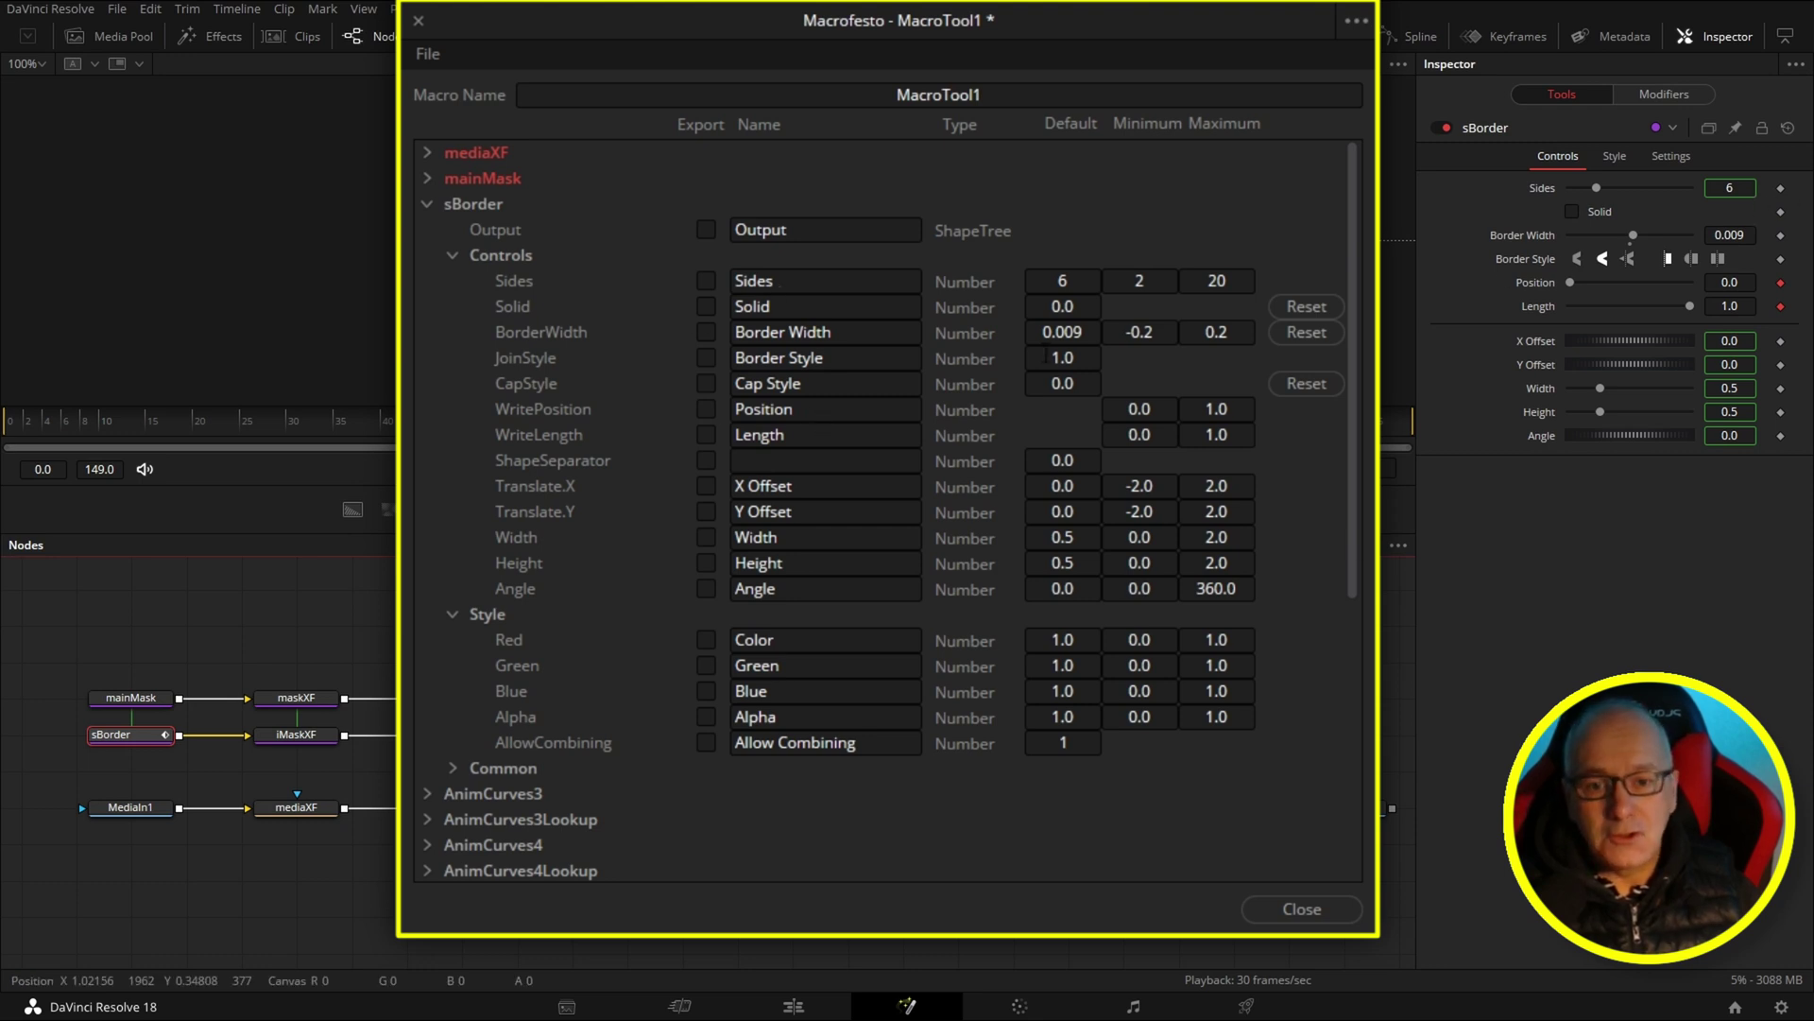
pyautogui.click(707, 331)
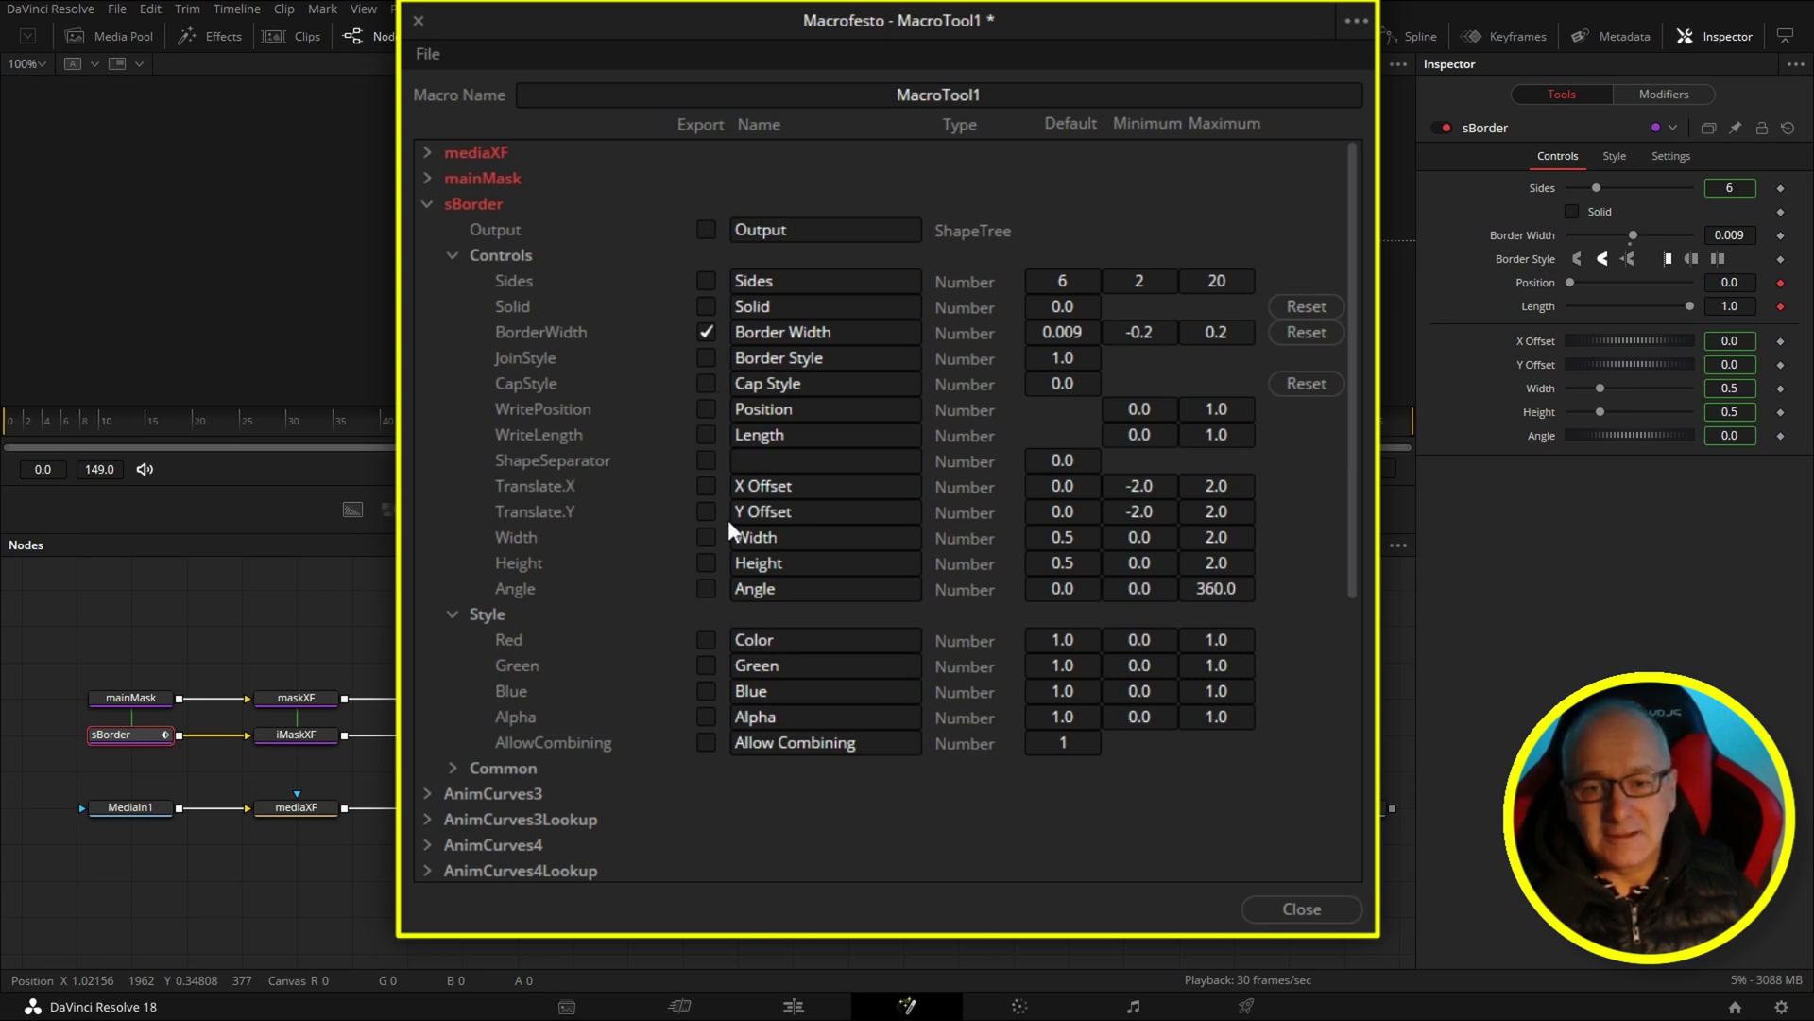
pyautogui.click(1616, 158)
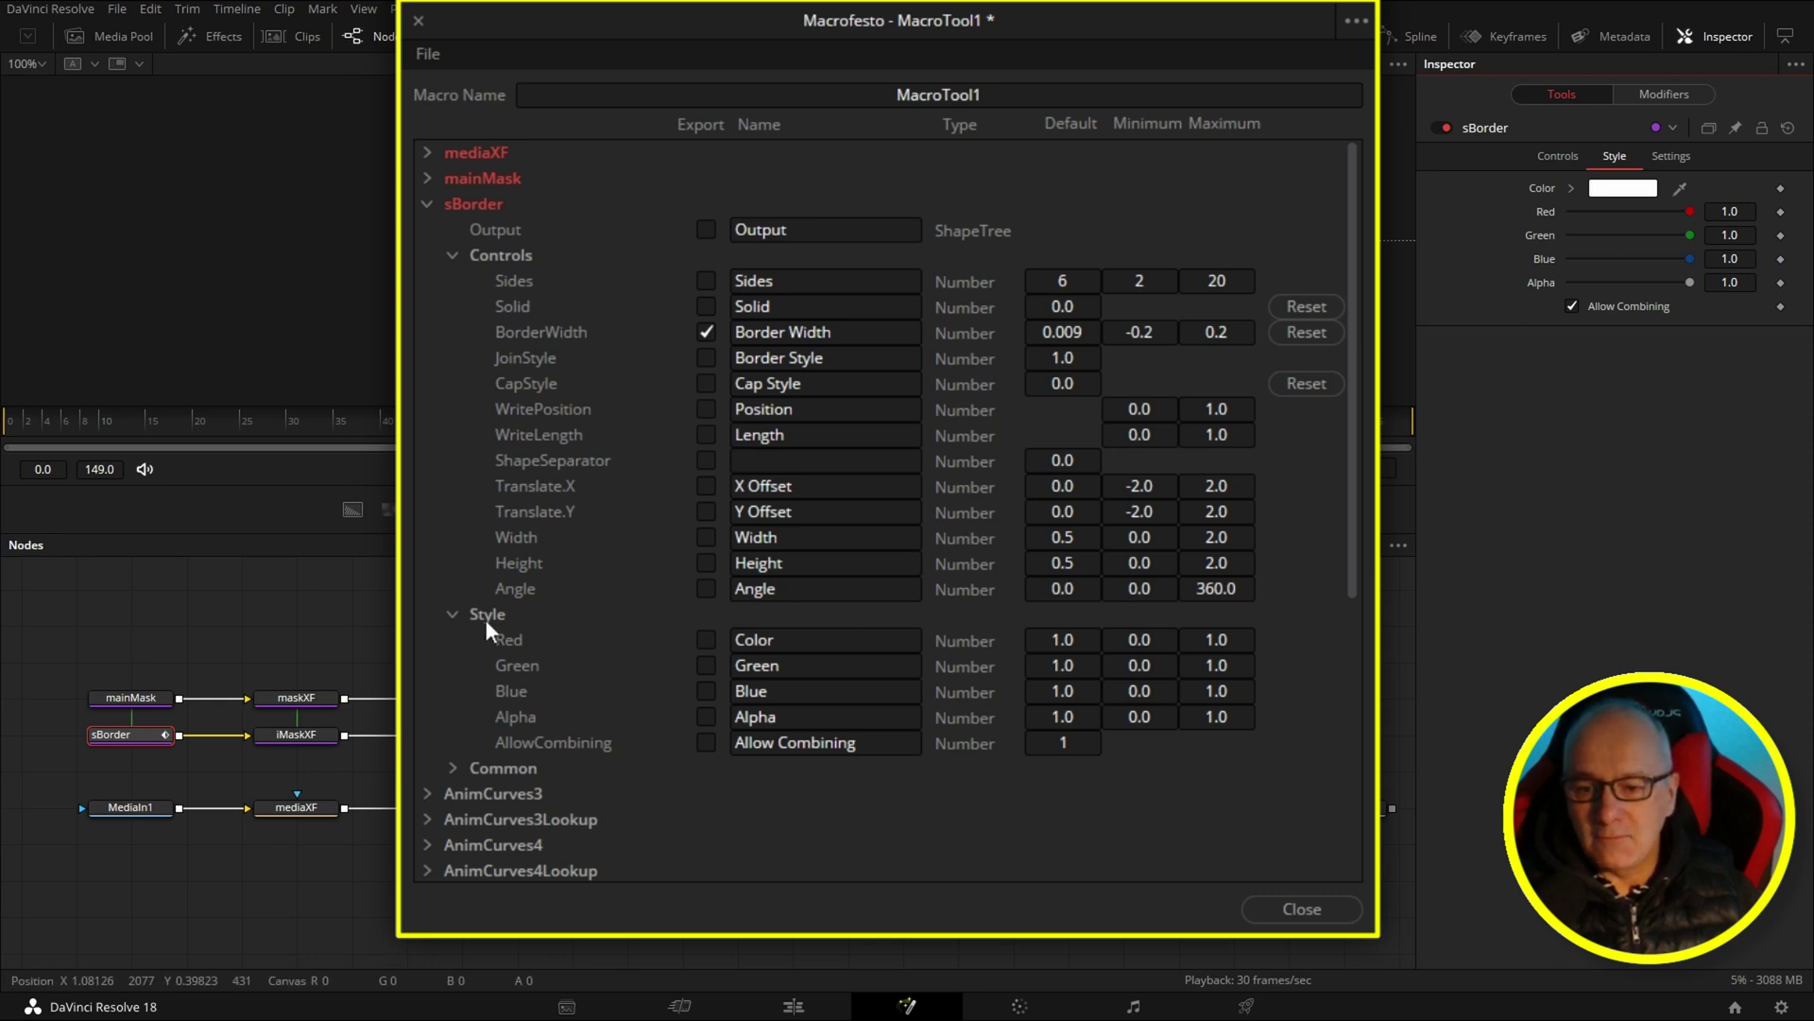
pyautogui.click(707, 640)
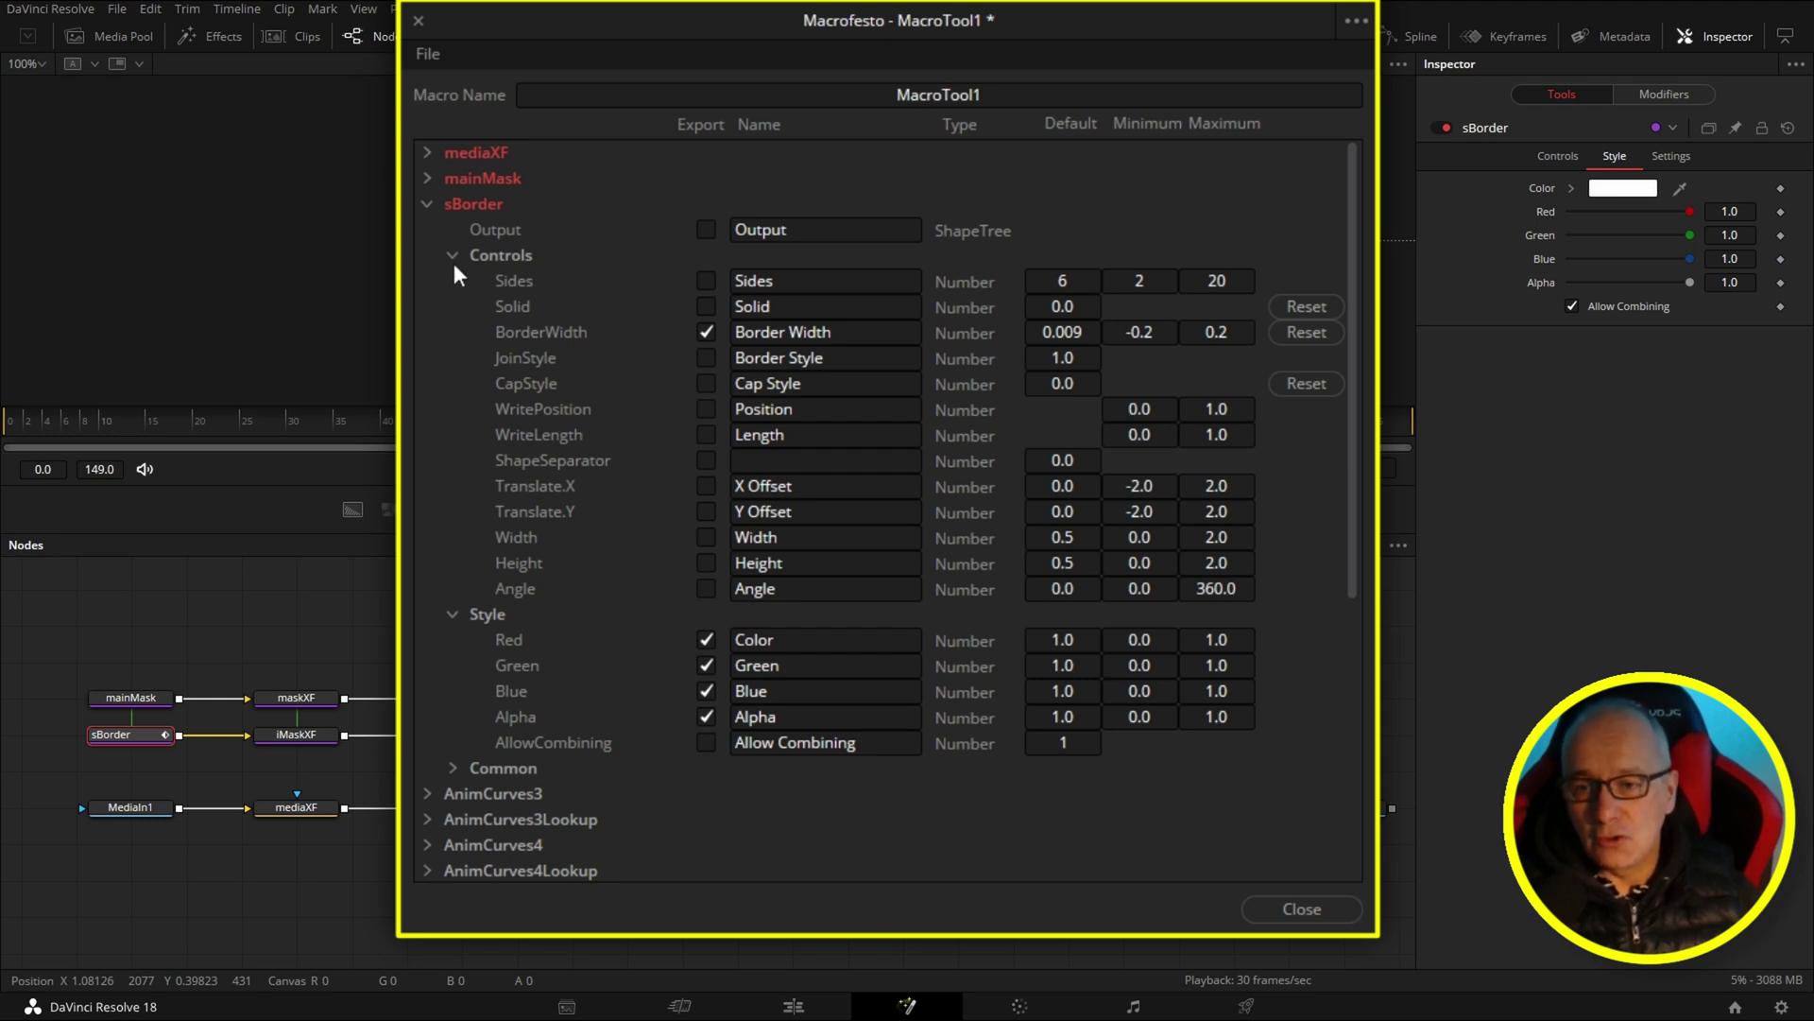
pyautogui.click(427, 204)
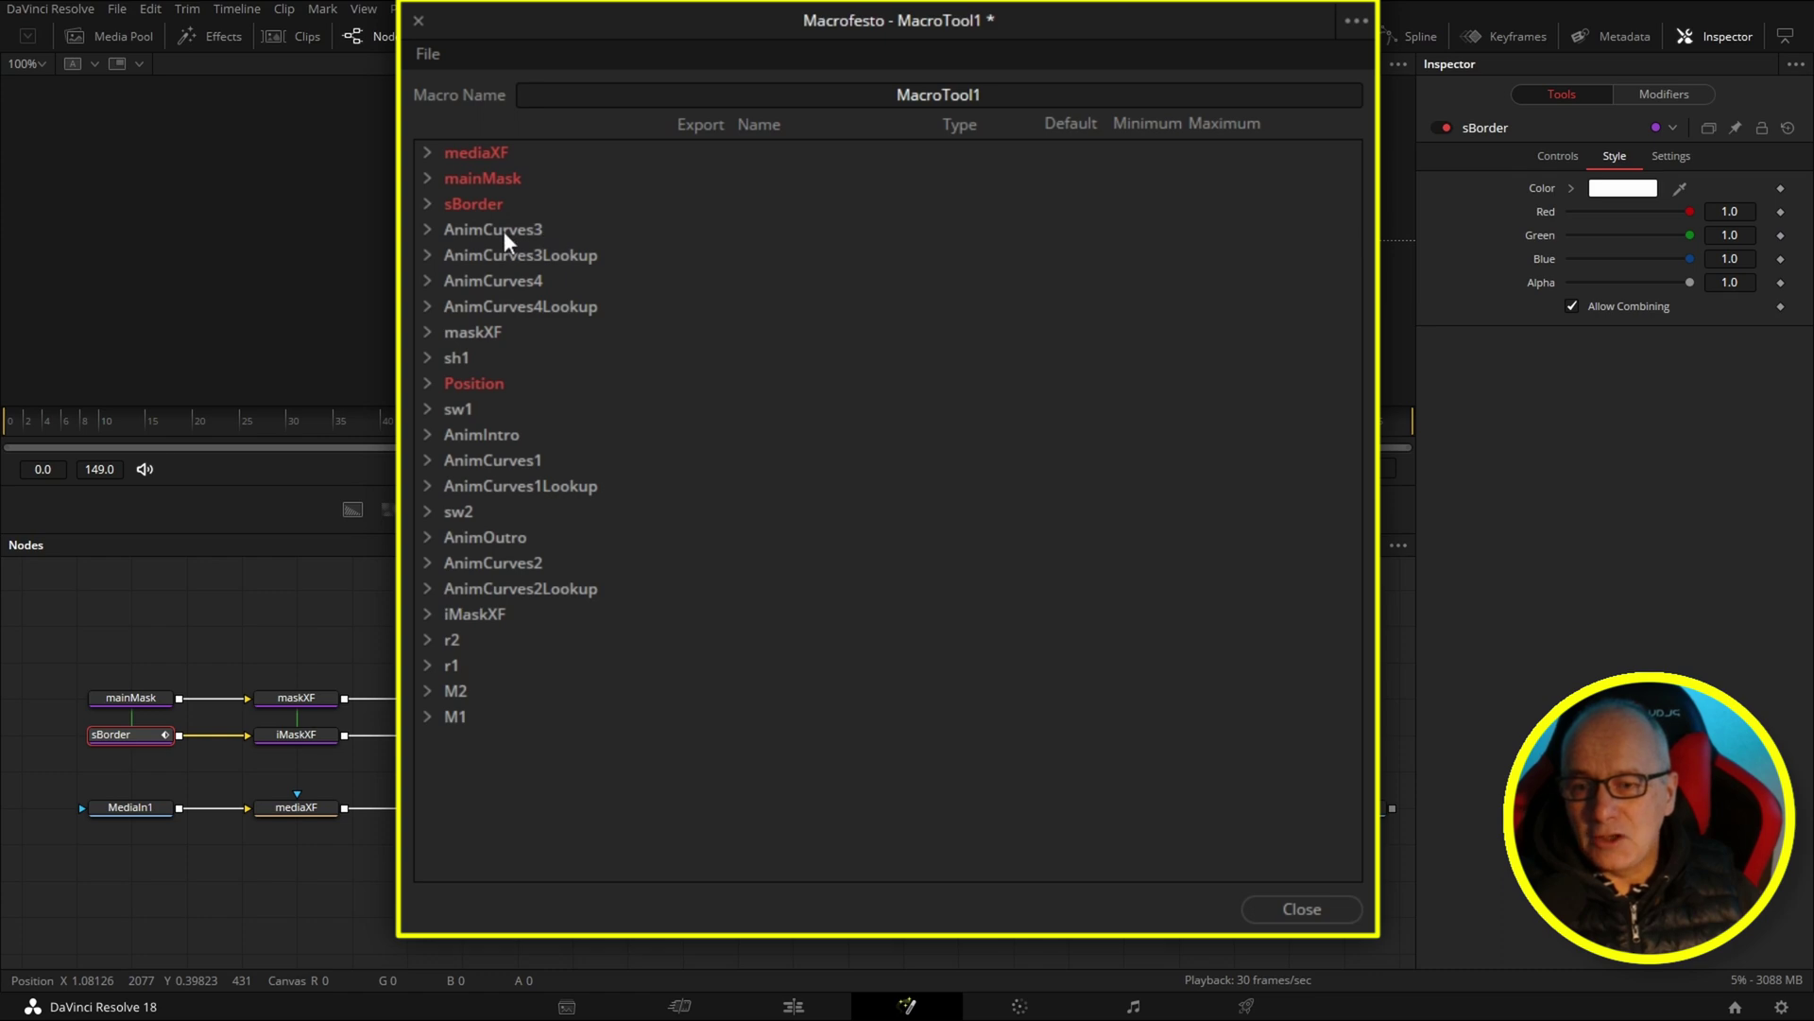
# Check sBorder's modifiers in the Inspector and export the Source control of AnimCurves3 under the name Position Source
pyautogui.click(428, 230)
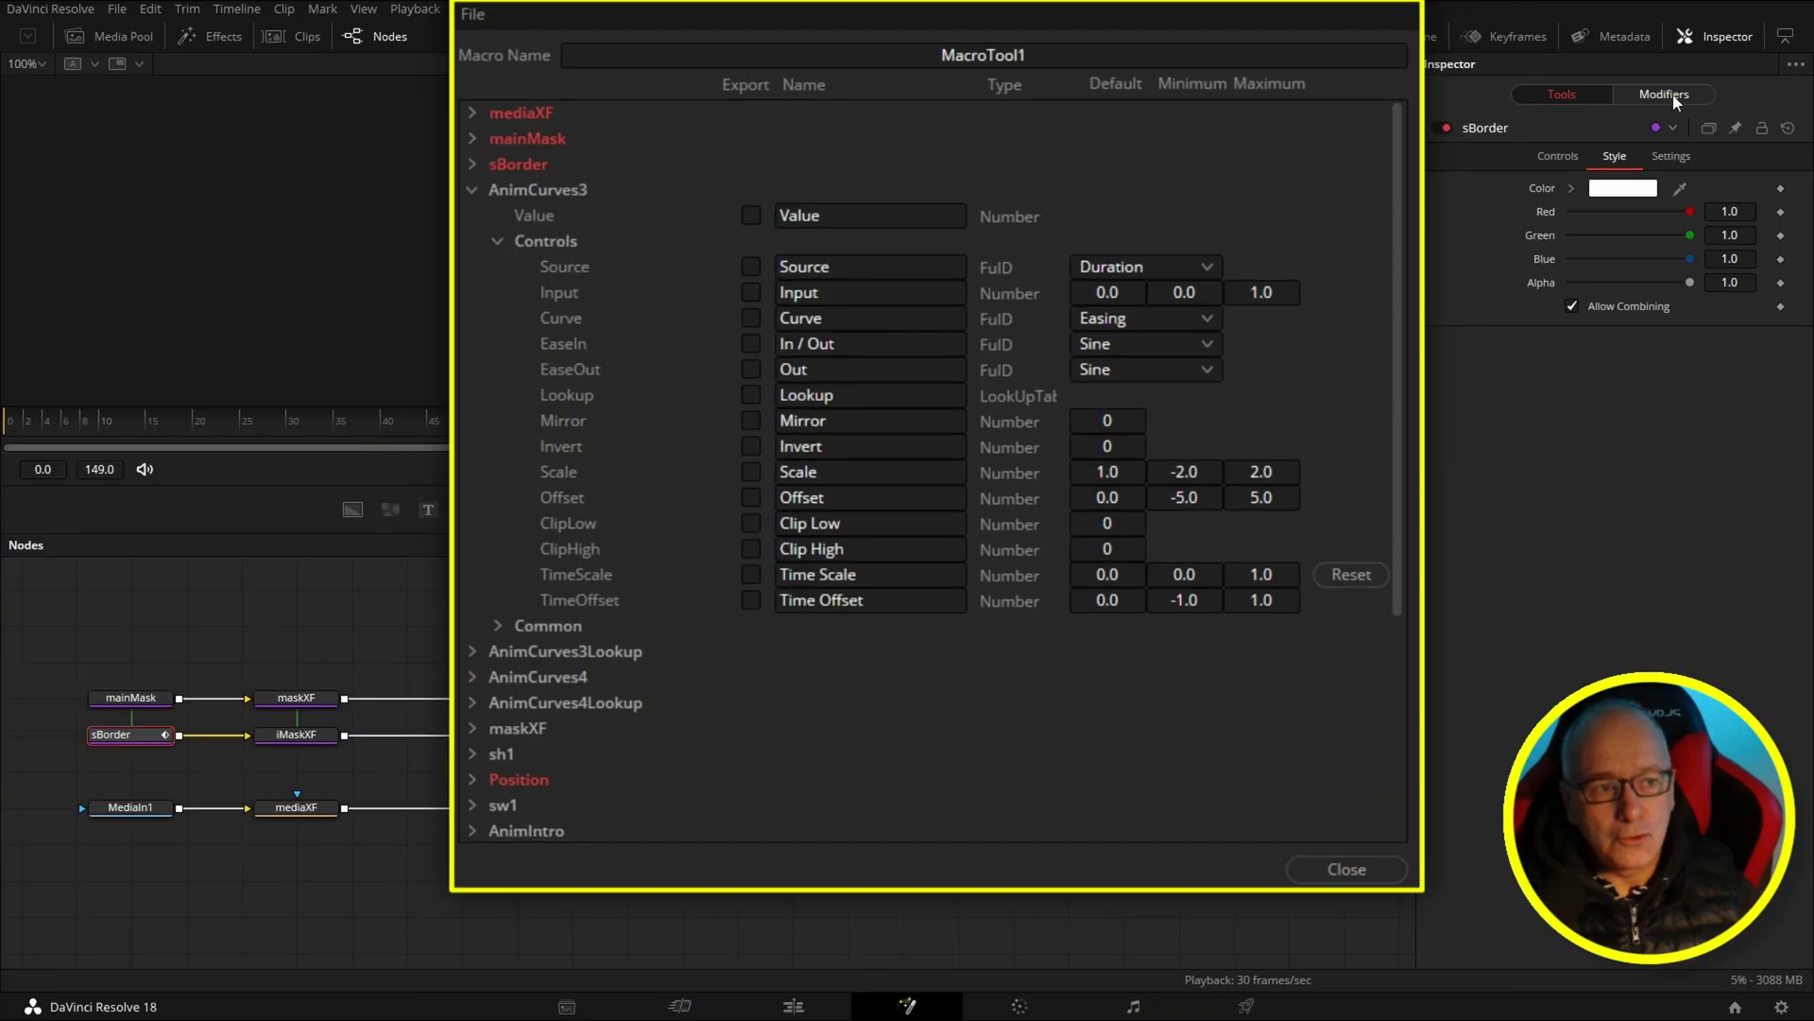
pyautogui.click(1664, 93)
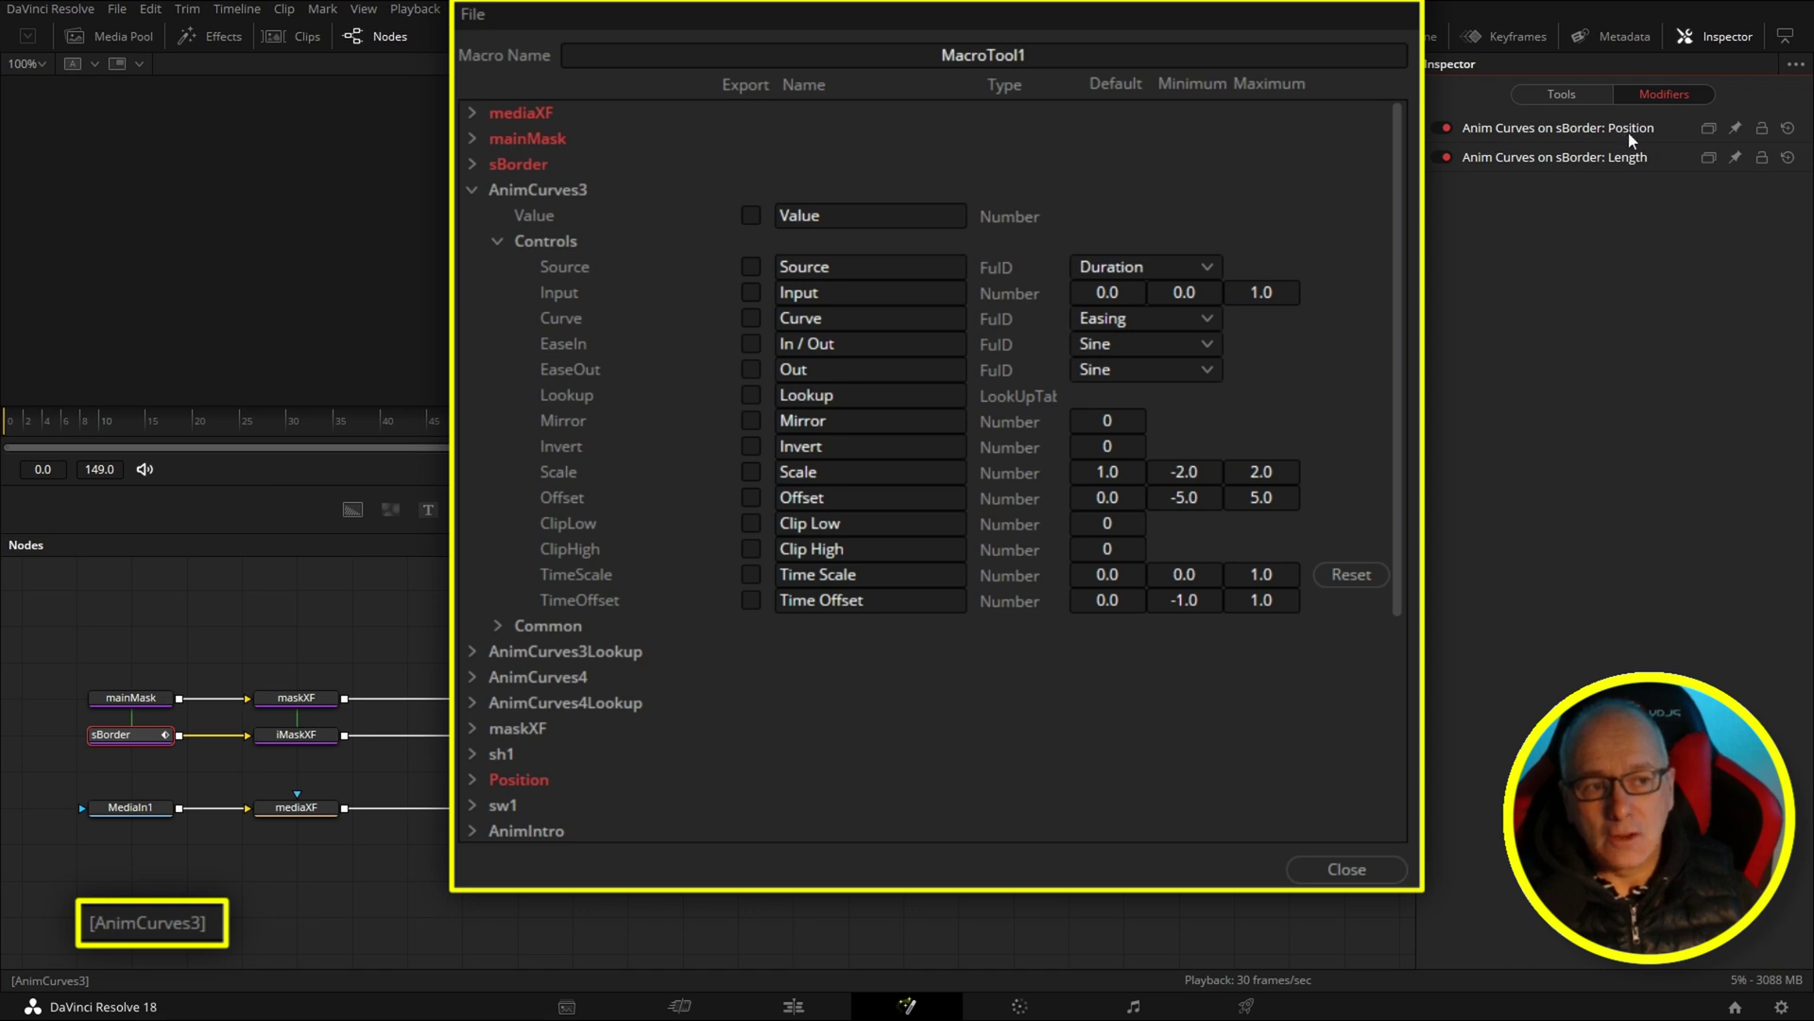
pyautogui.click(750, 267)
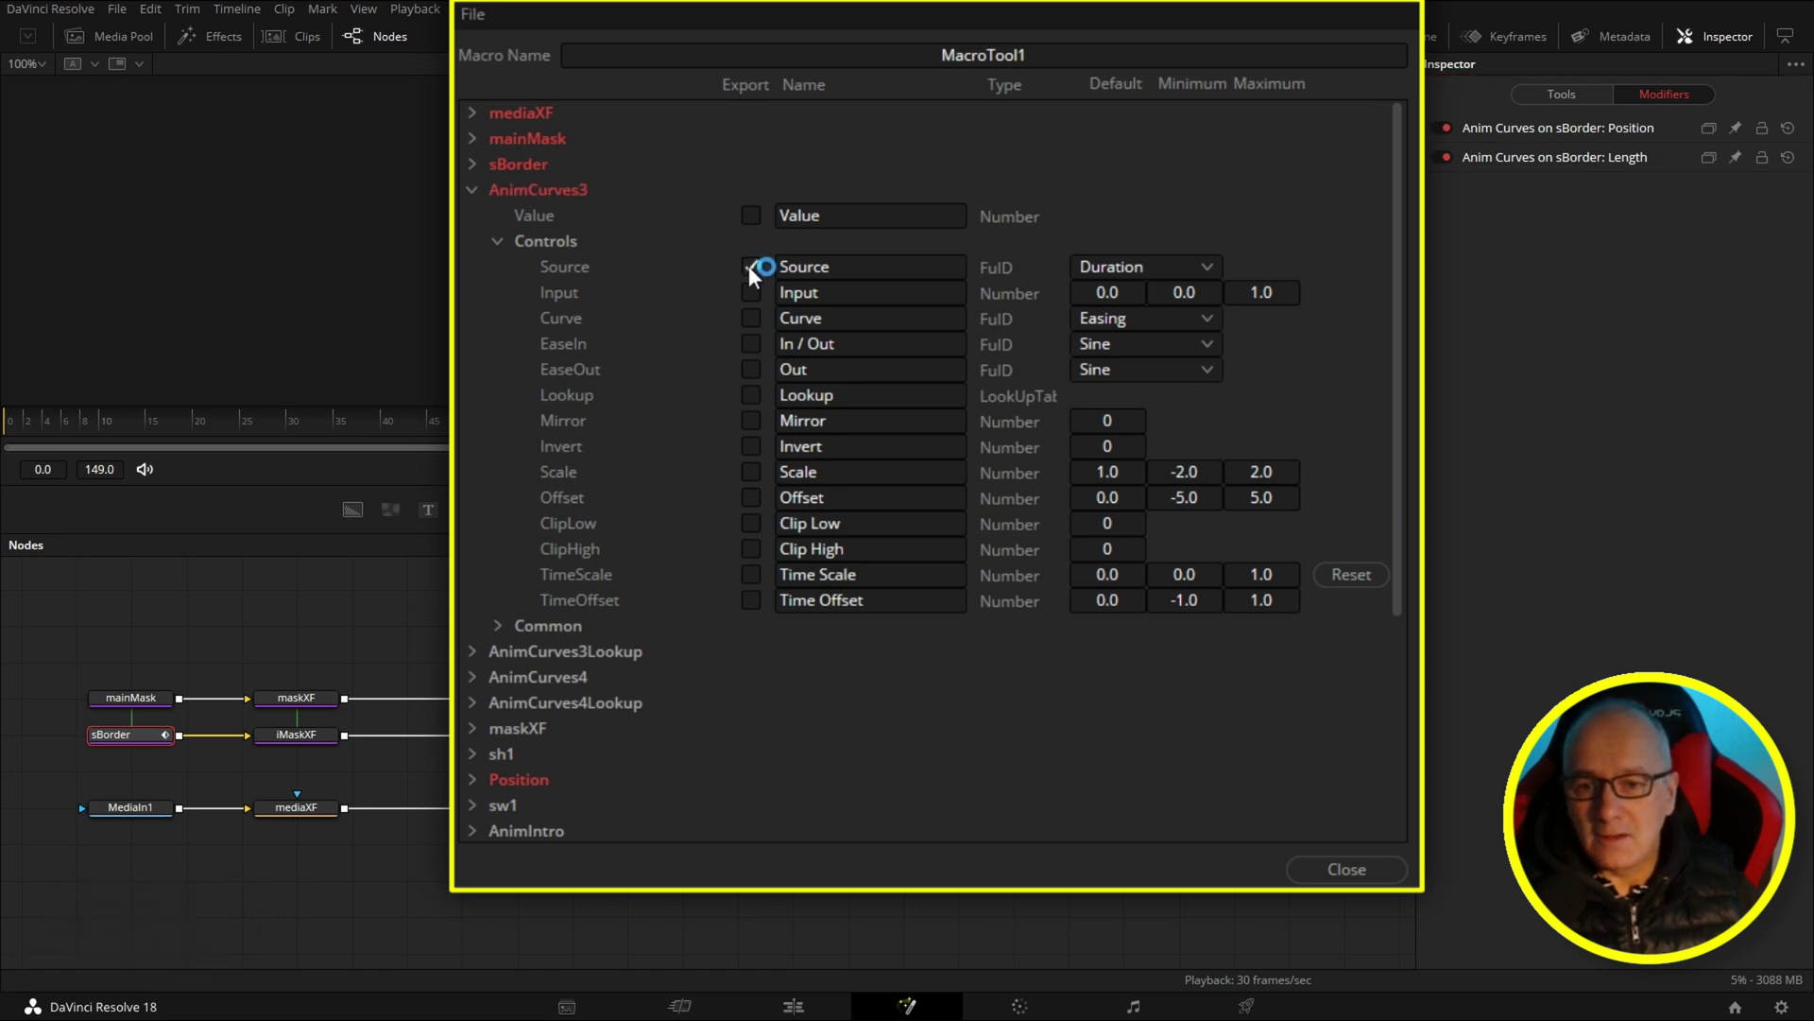
pyautogui.click(778, 266)
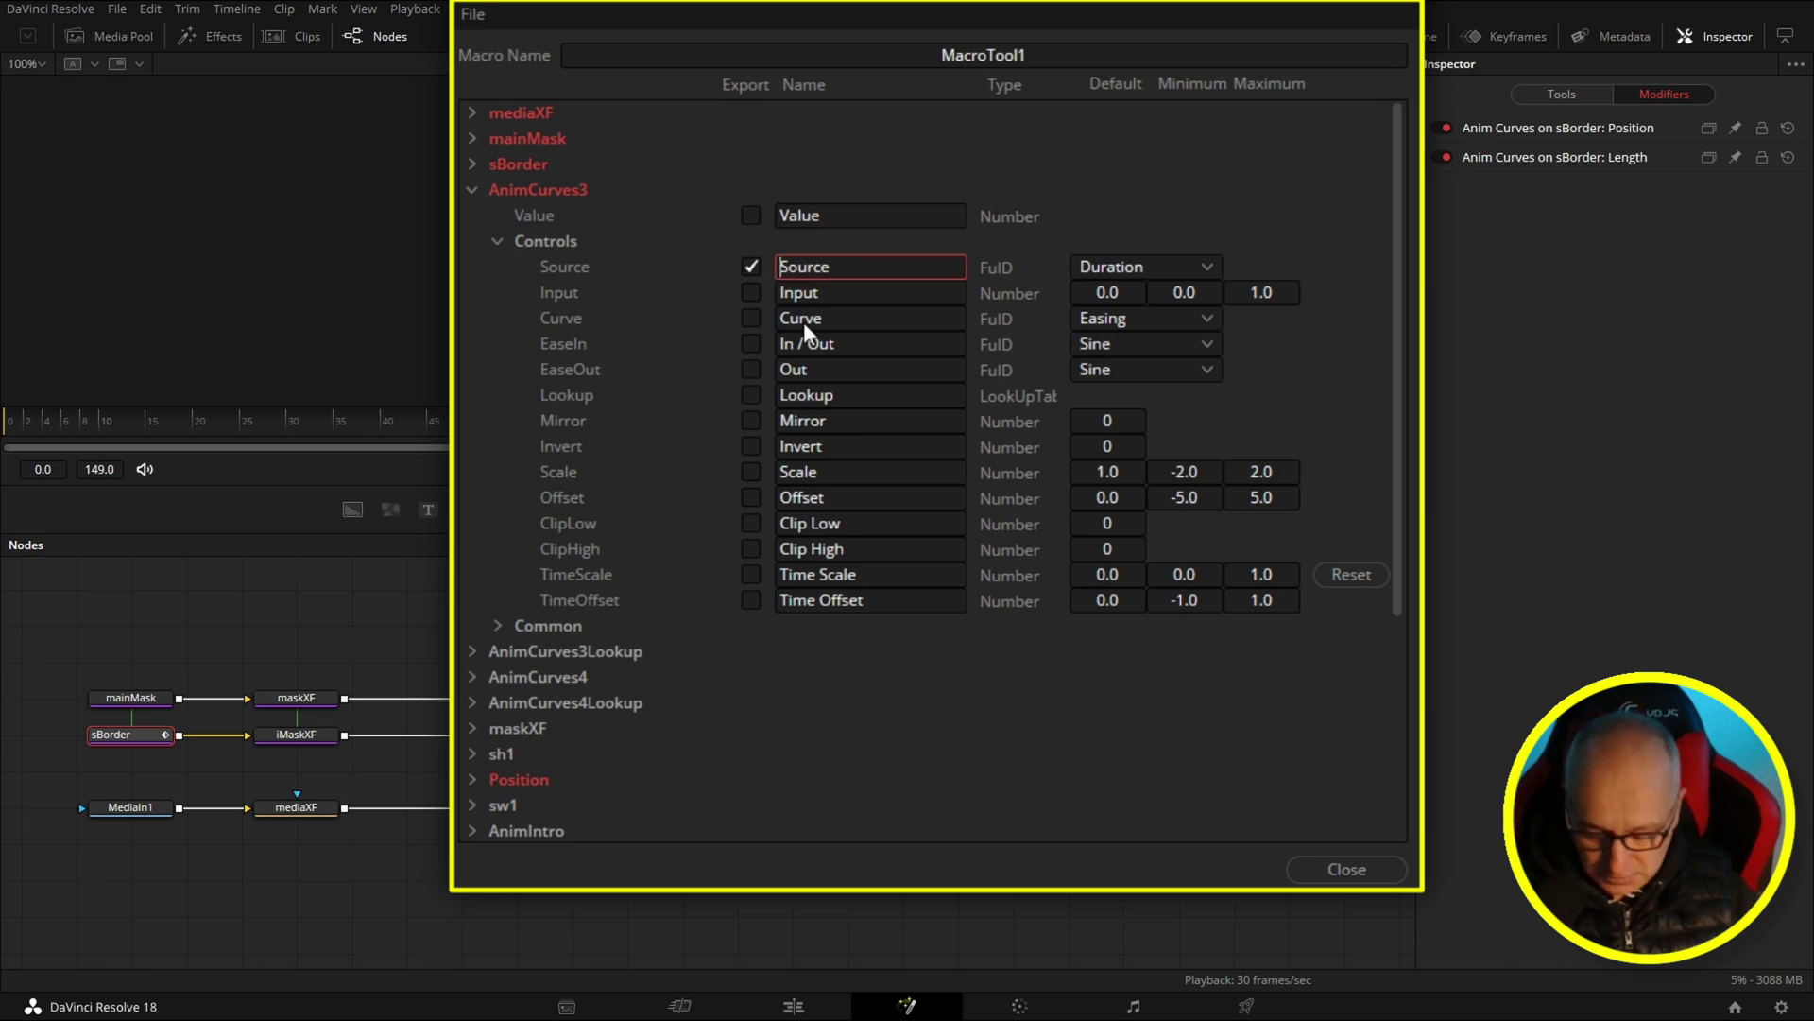
pyautogui.write('Pos')
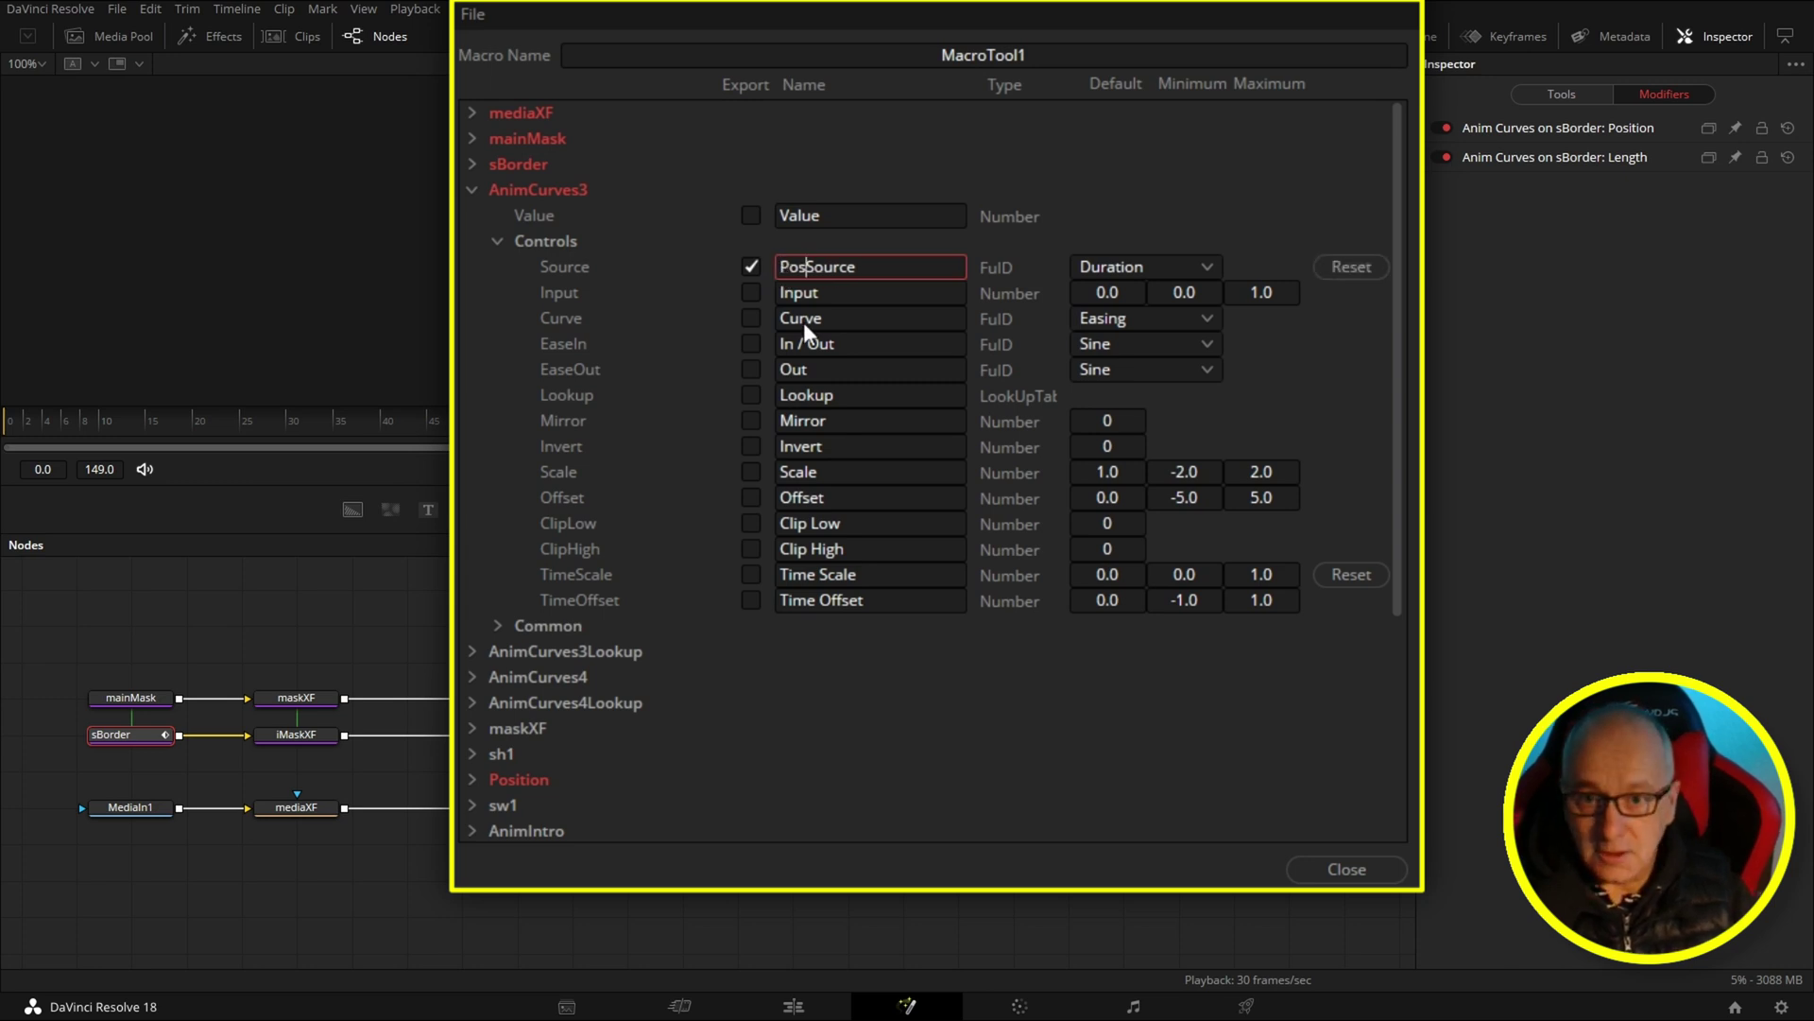
pyautogui.write('ition')
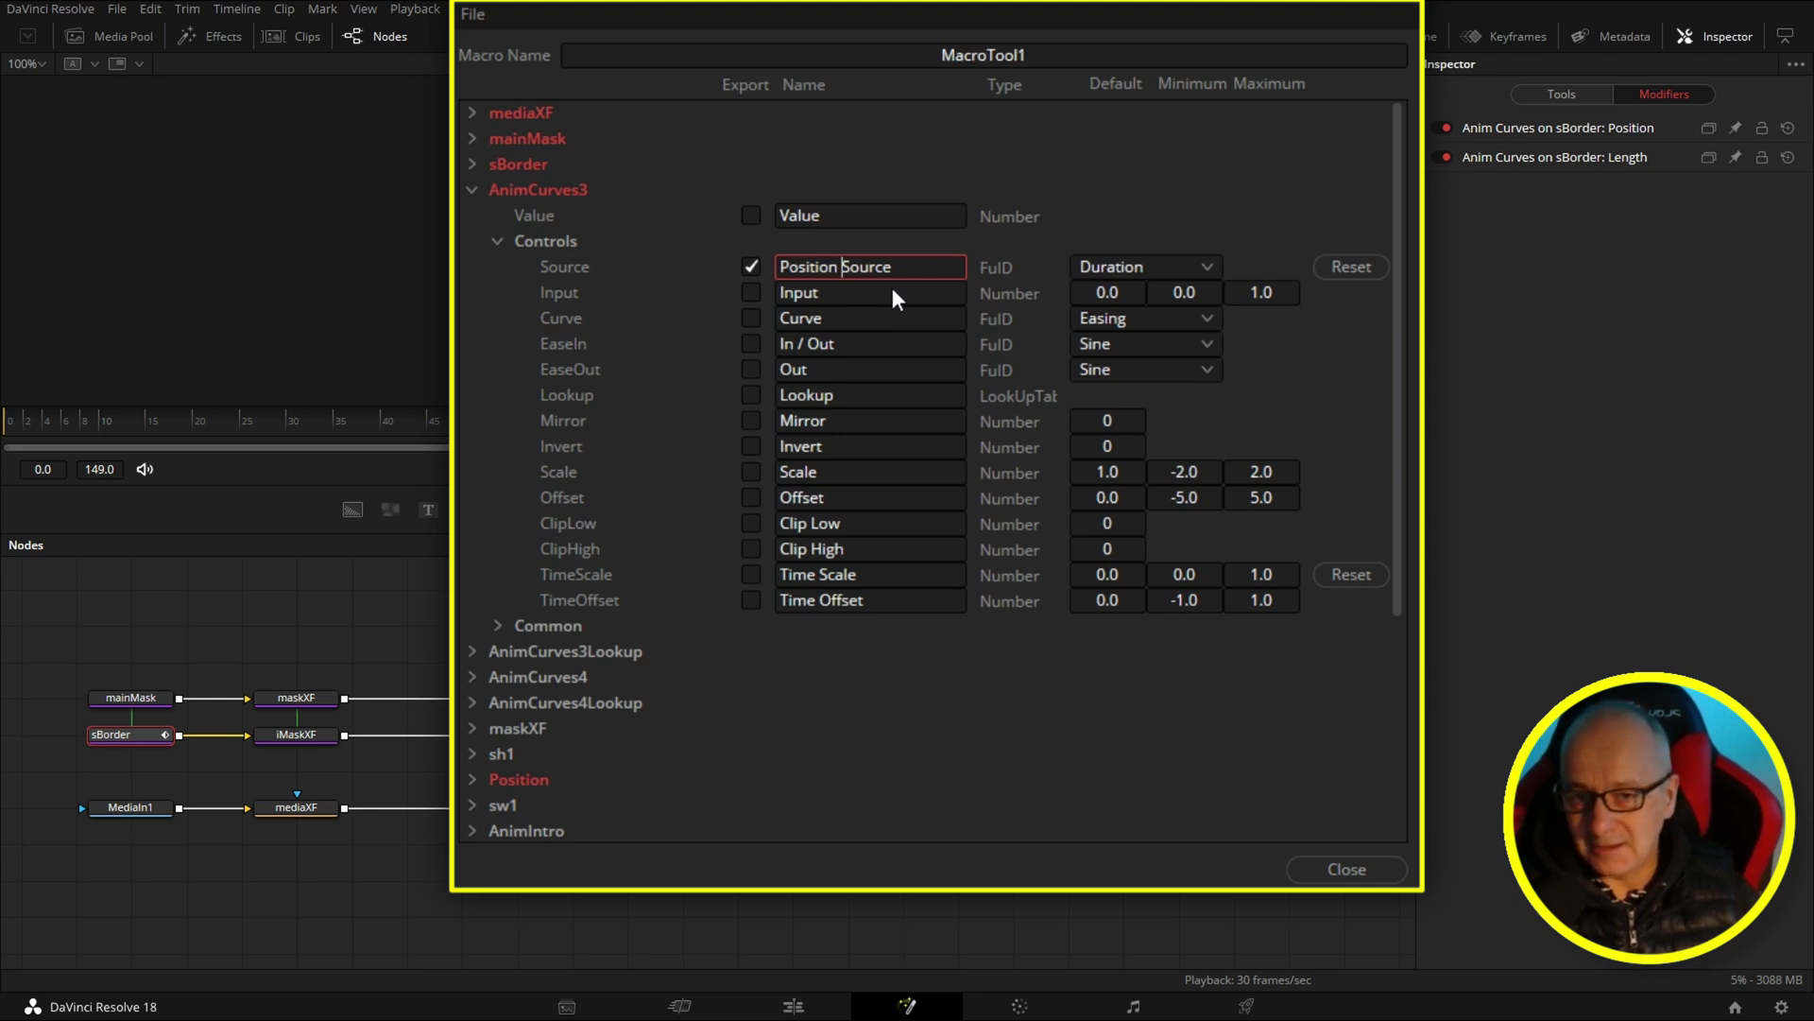
# Export the remaining AnimCurves3 controls from Input through Time Offset, then collapse its list
pyautogui.click(752, 292)
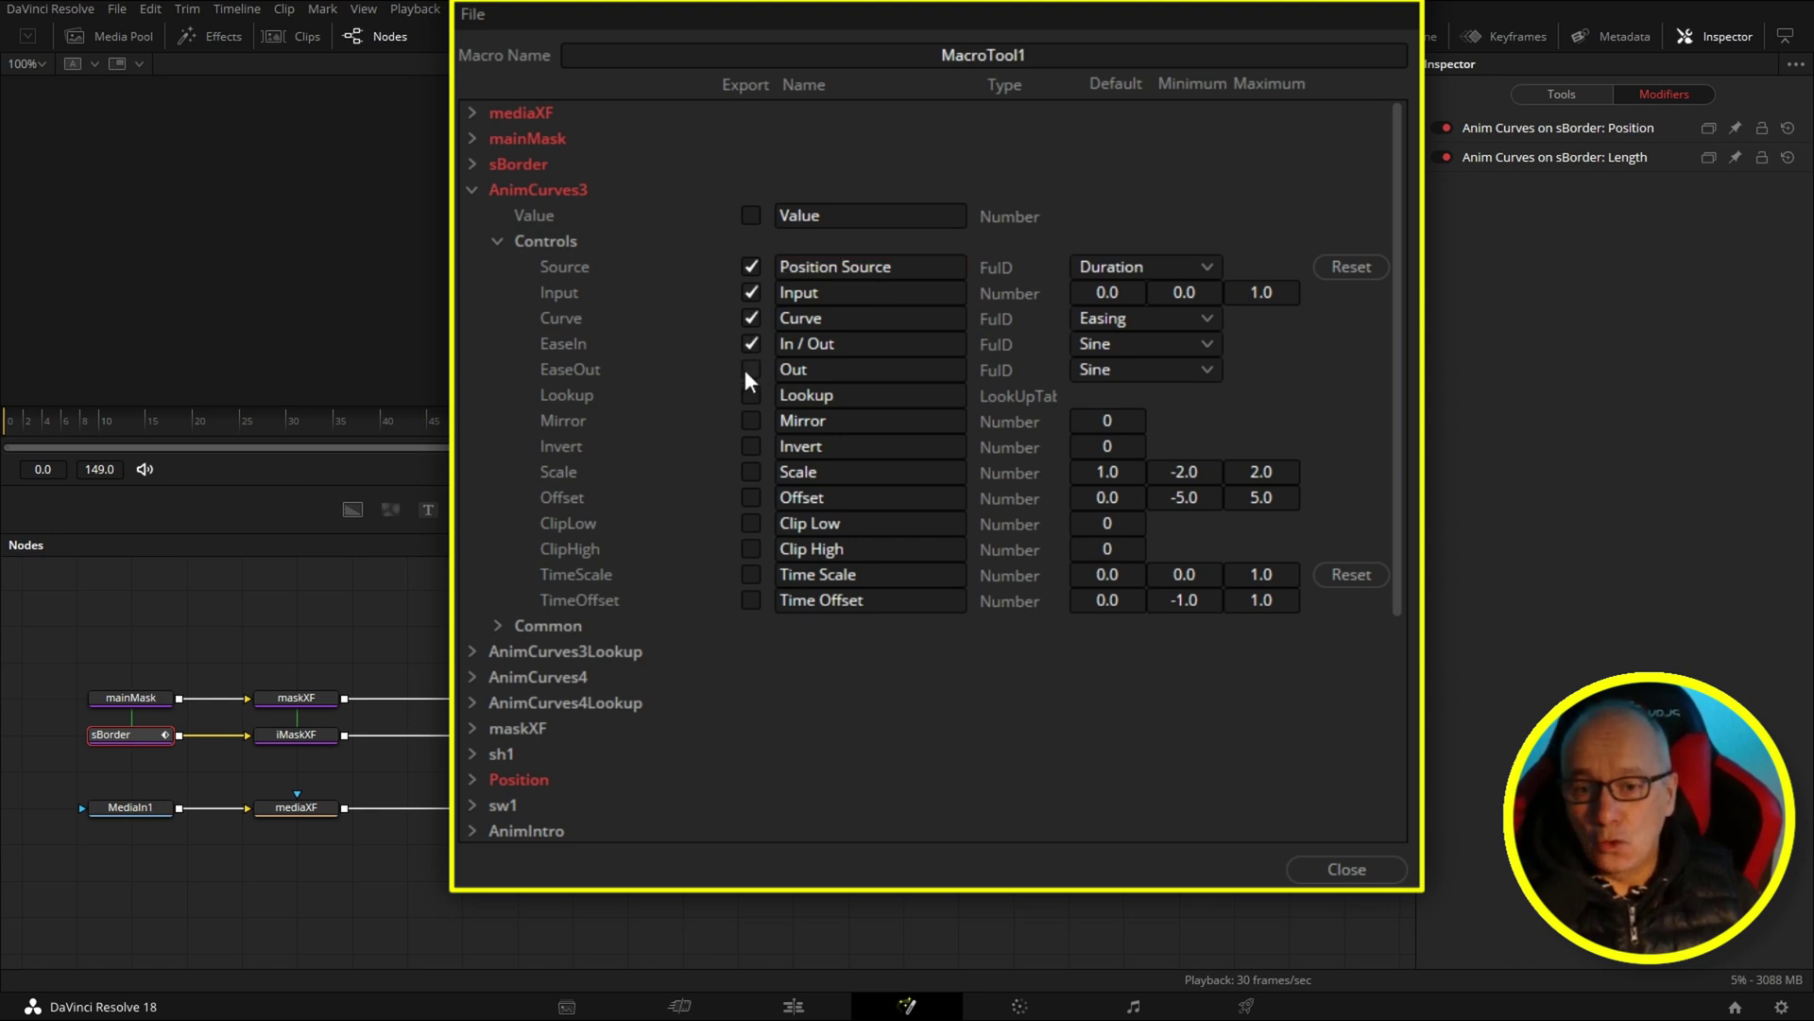
pyautogui.click(752, 526)
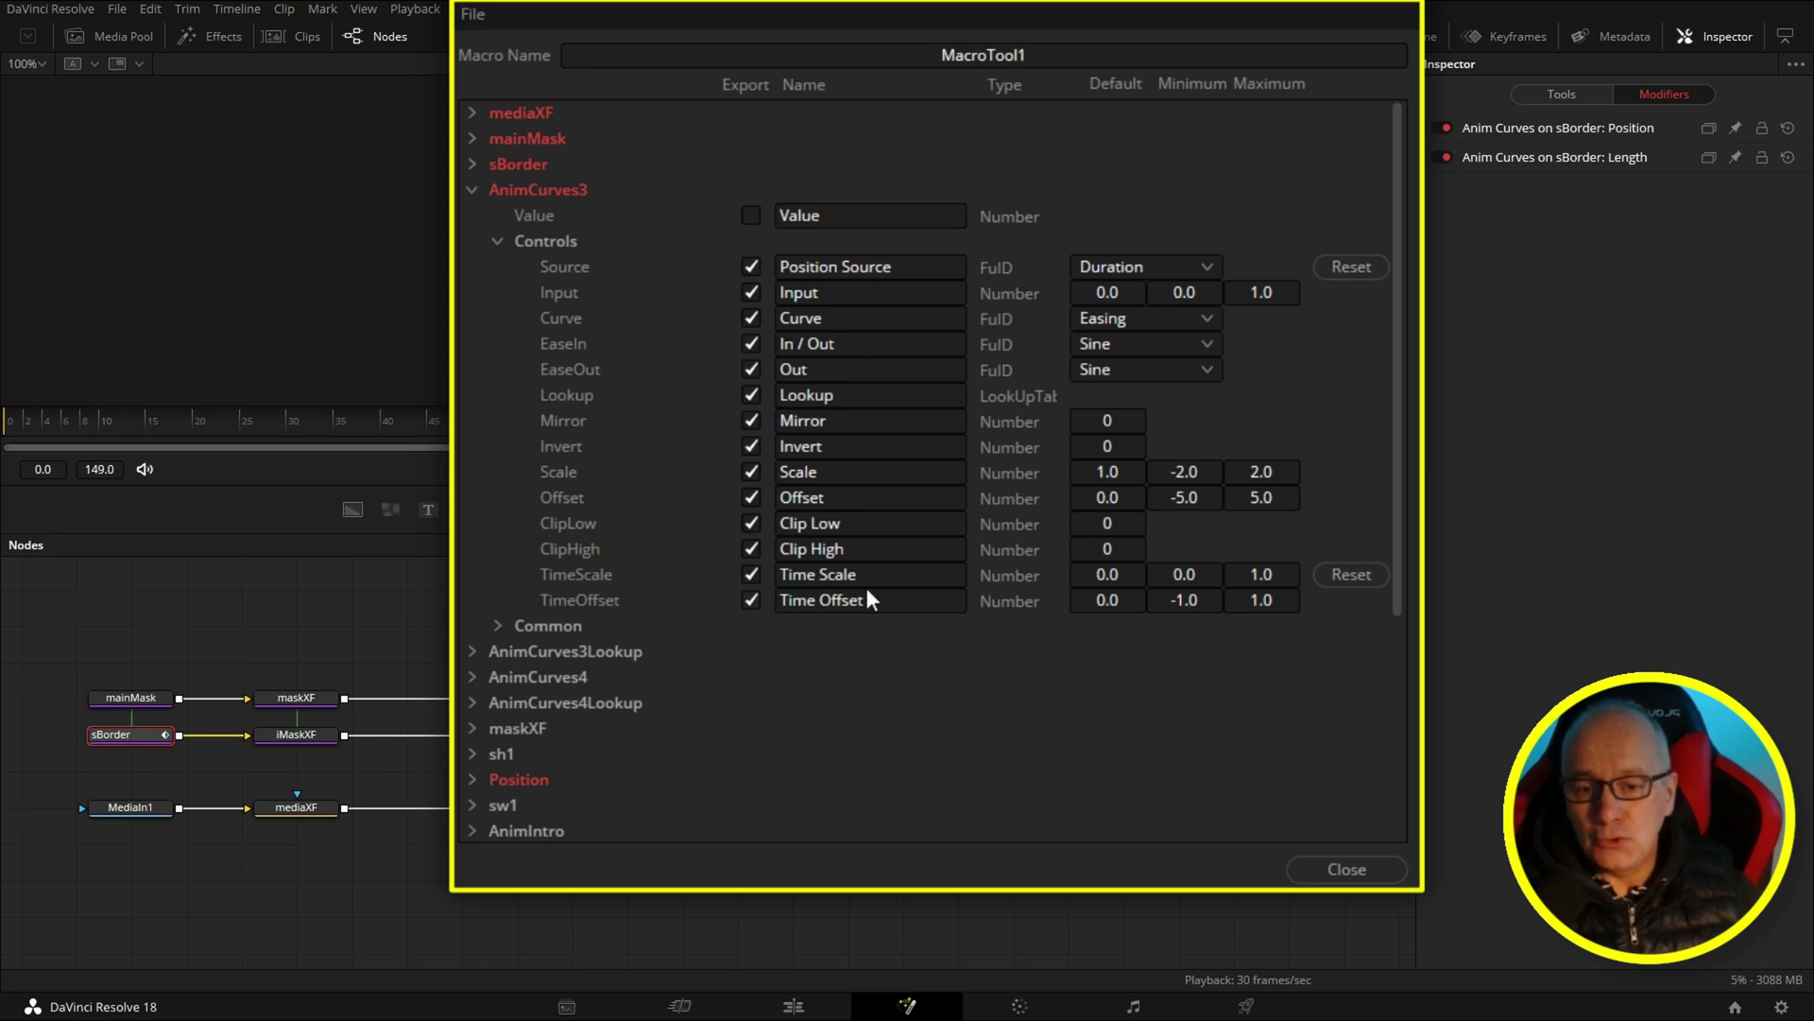
pyautogui.click(473, 191)
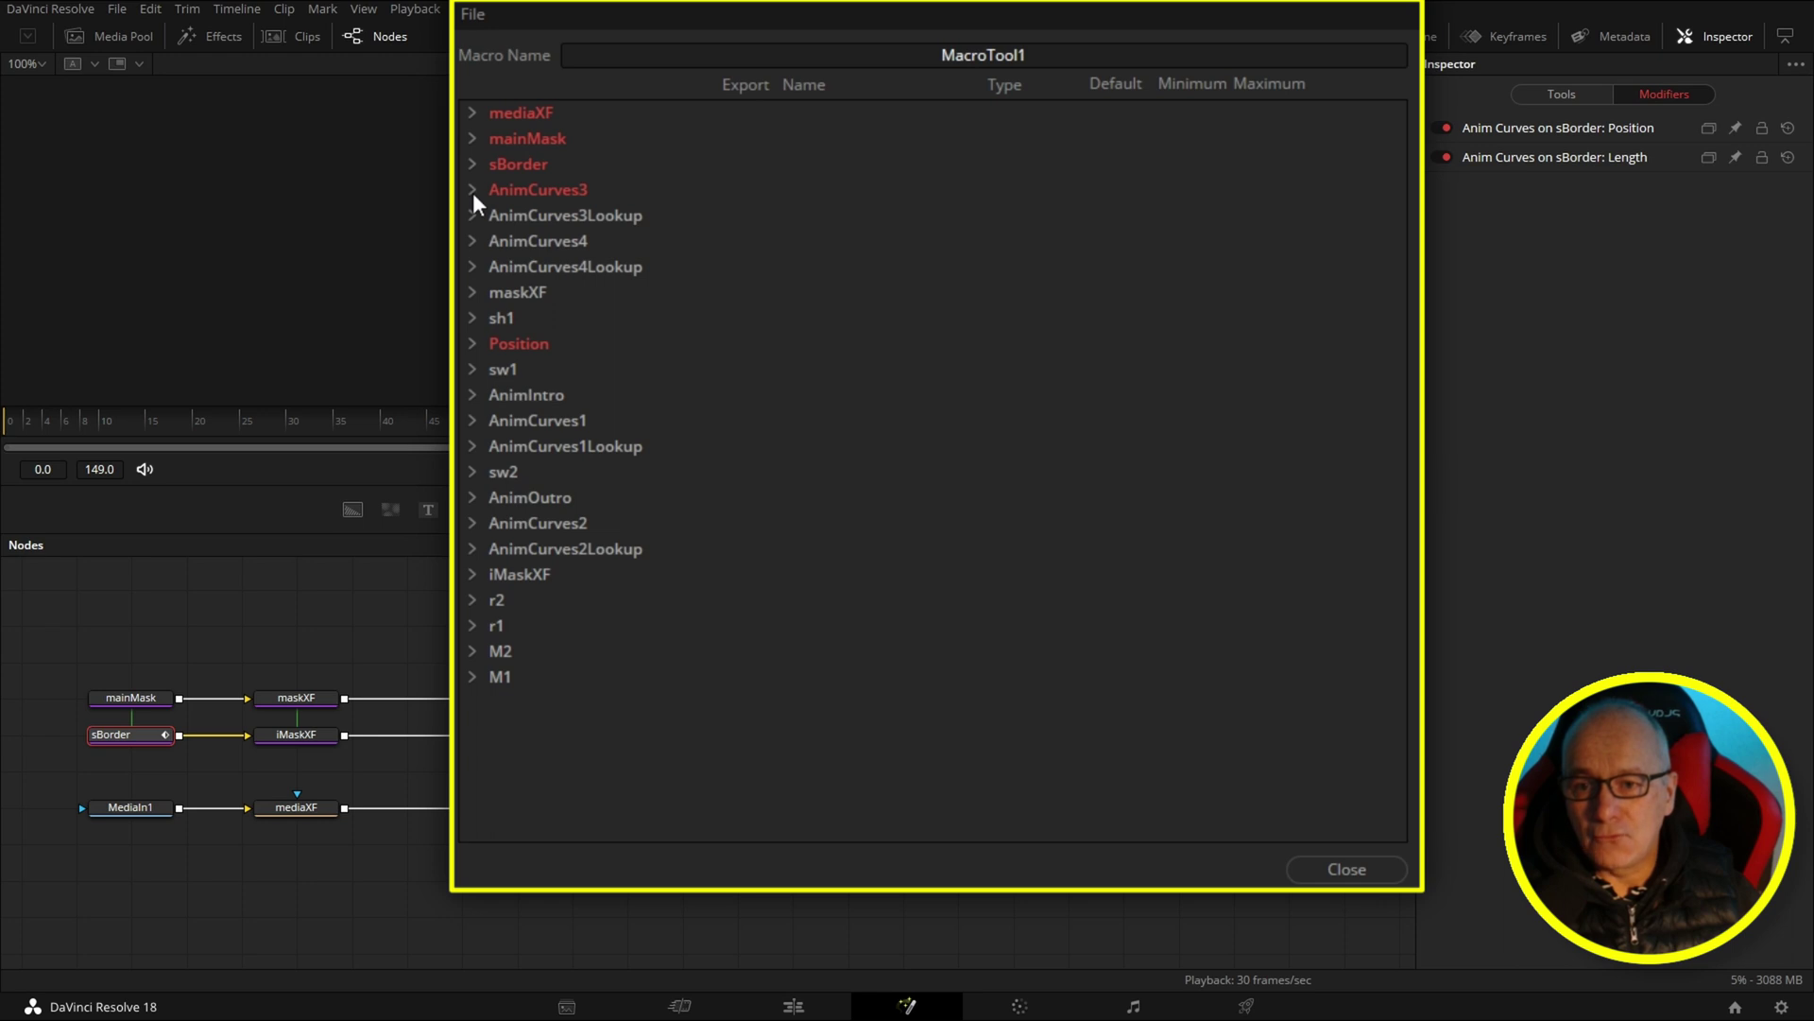
# Export AnimCurves4's Source with "Length" prefixed to its name, export the controls below it, and collapse the list
pyautogui.click(472, 240)
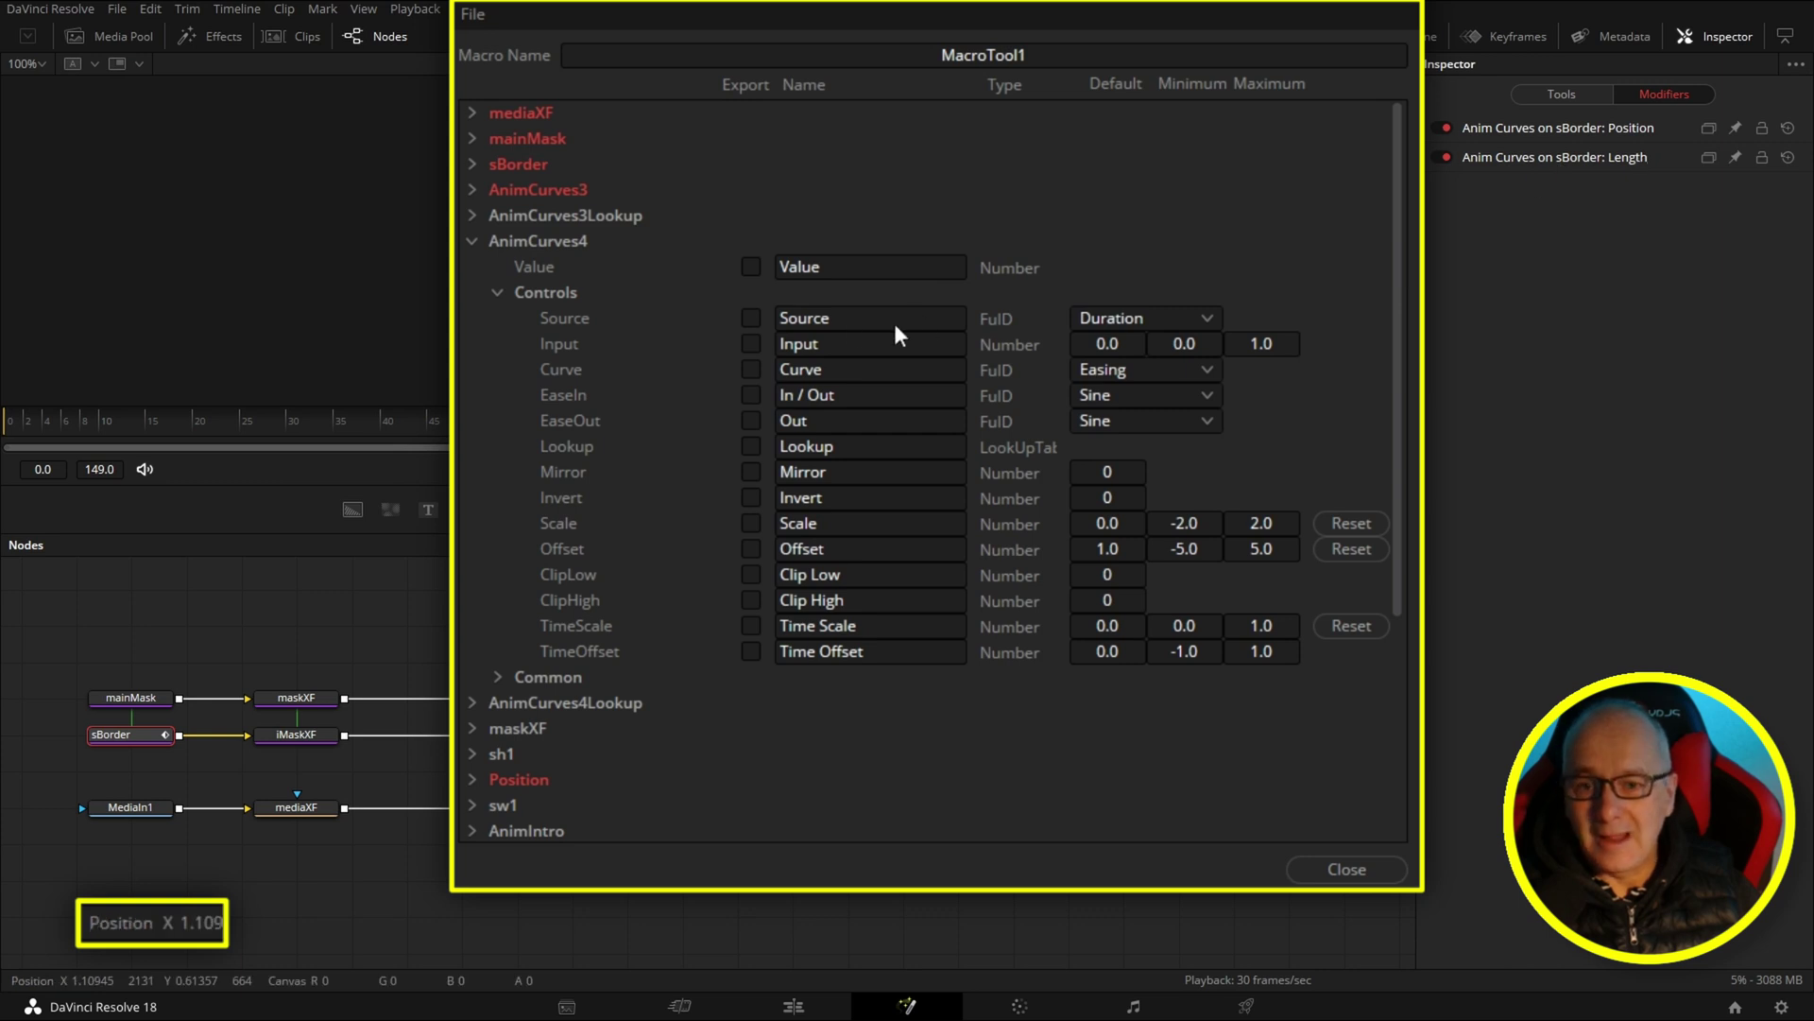
pyautogui.click(751, 317)
pyautogui.click(778, 318)
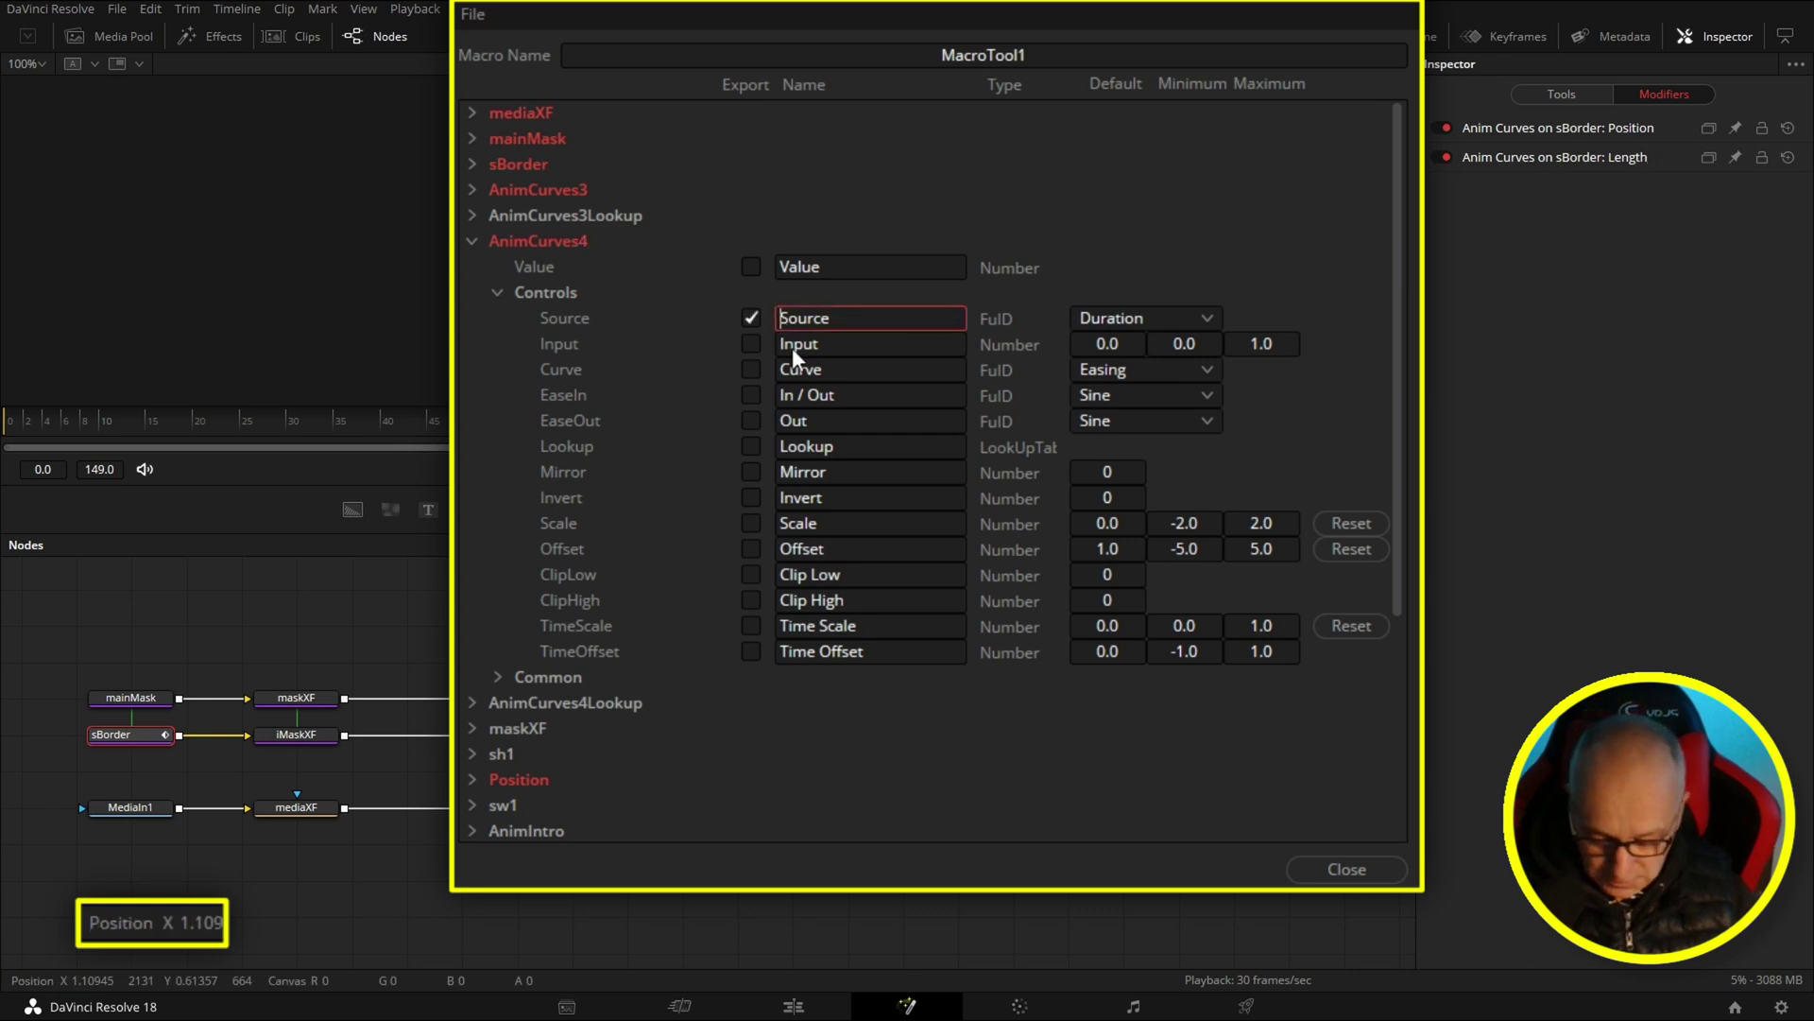
pyautogui.write('Length')
pyautogui.moveTo(752, 344); pyautogui.dragTo(756, 547)
pyautogui.click(471, 241)
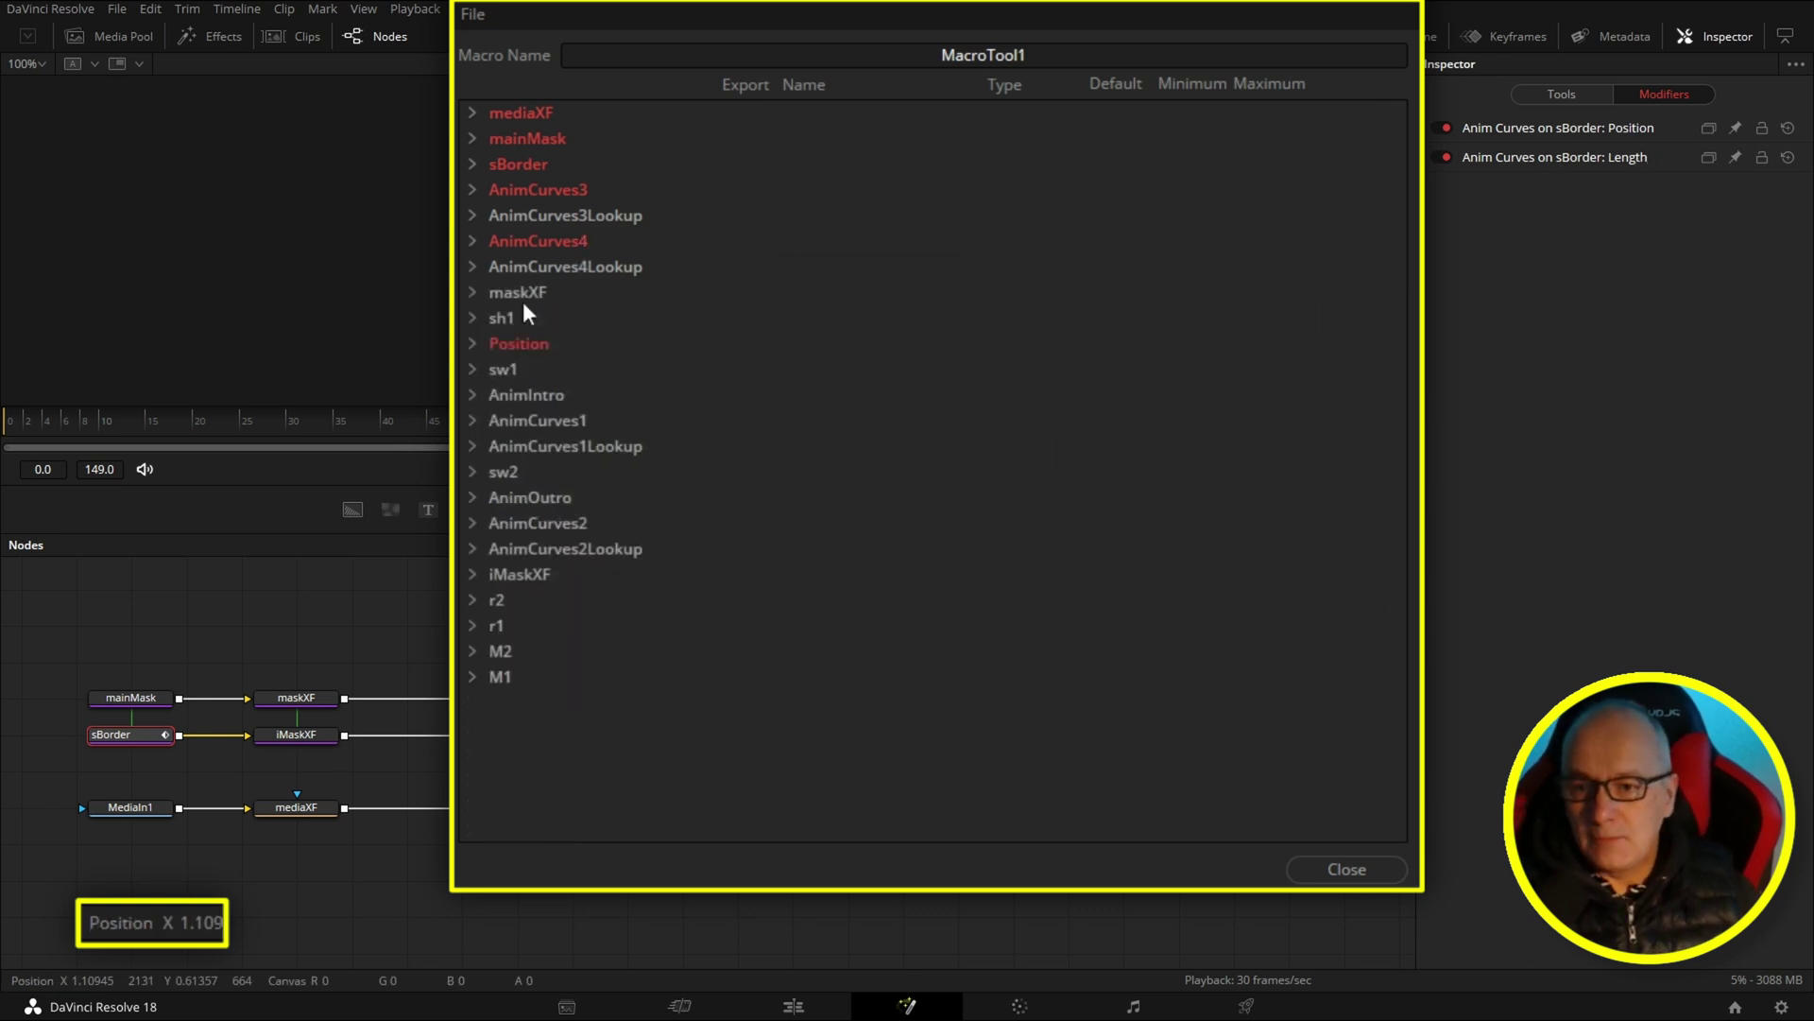
# Export maskXF's controls from X Offset through Y Pivot, renaming X Offset to Mask X Offset, and collapse its list
pyautogui.click(296, 701)
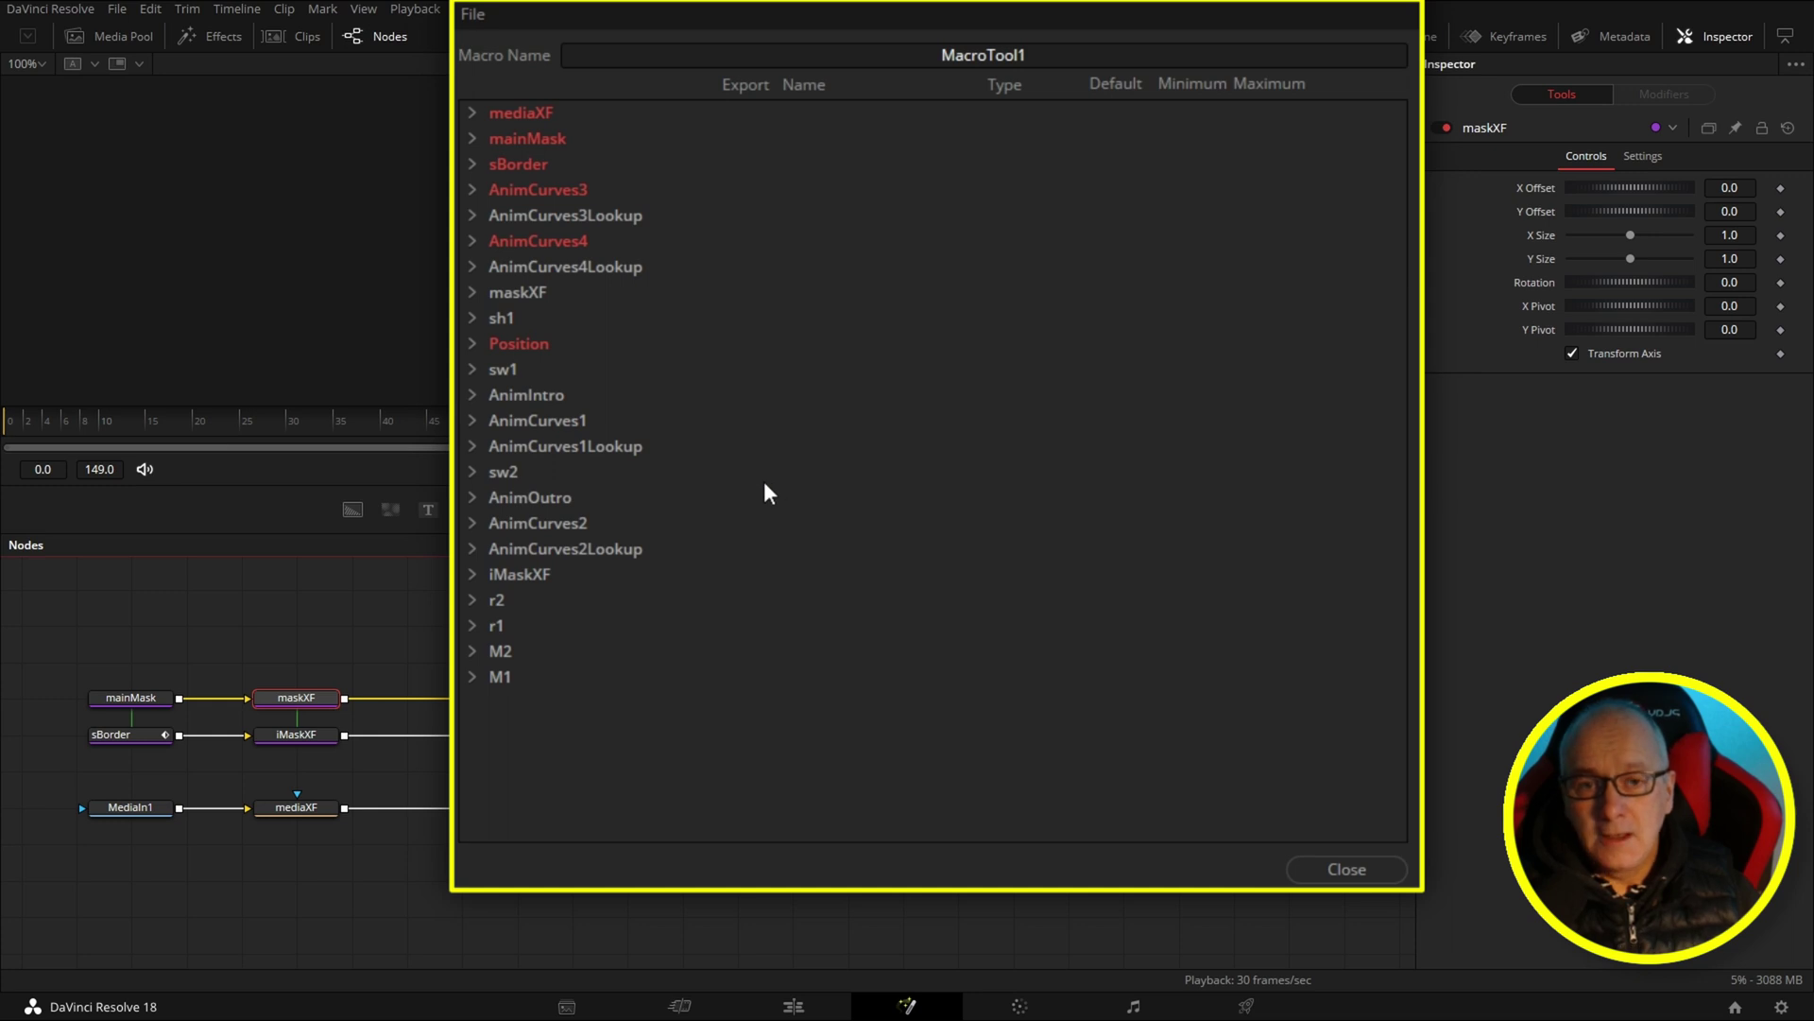
pyautogui.click(472, 292)
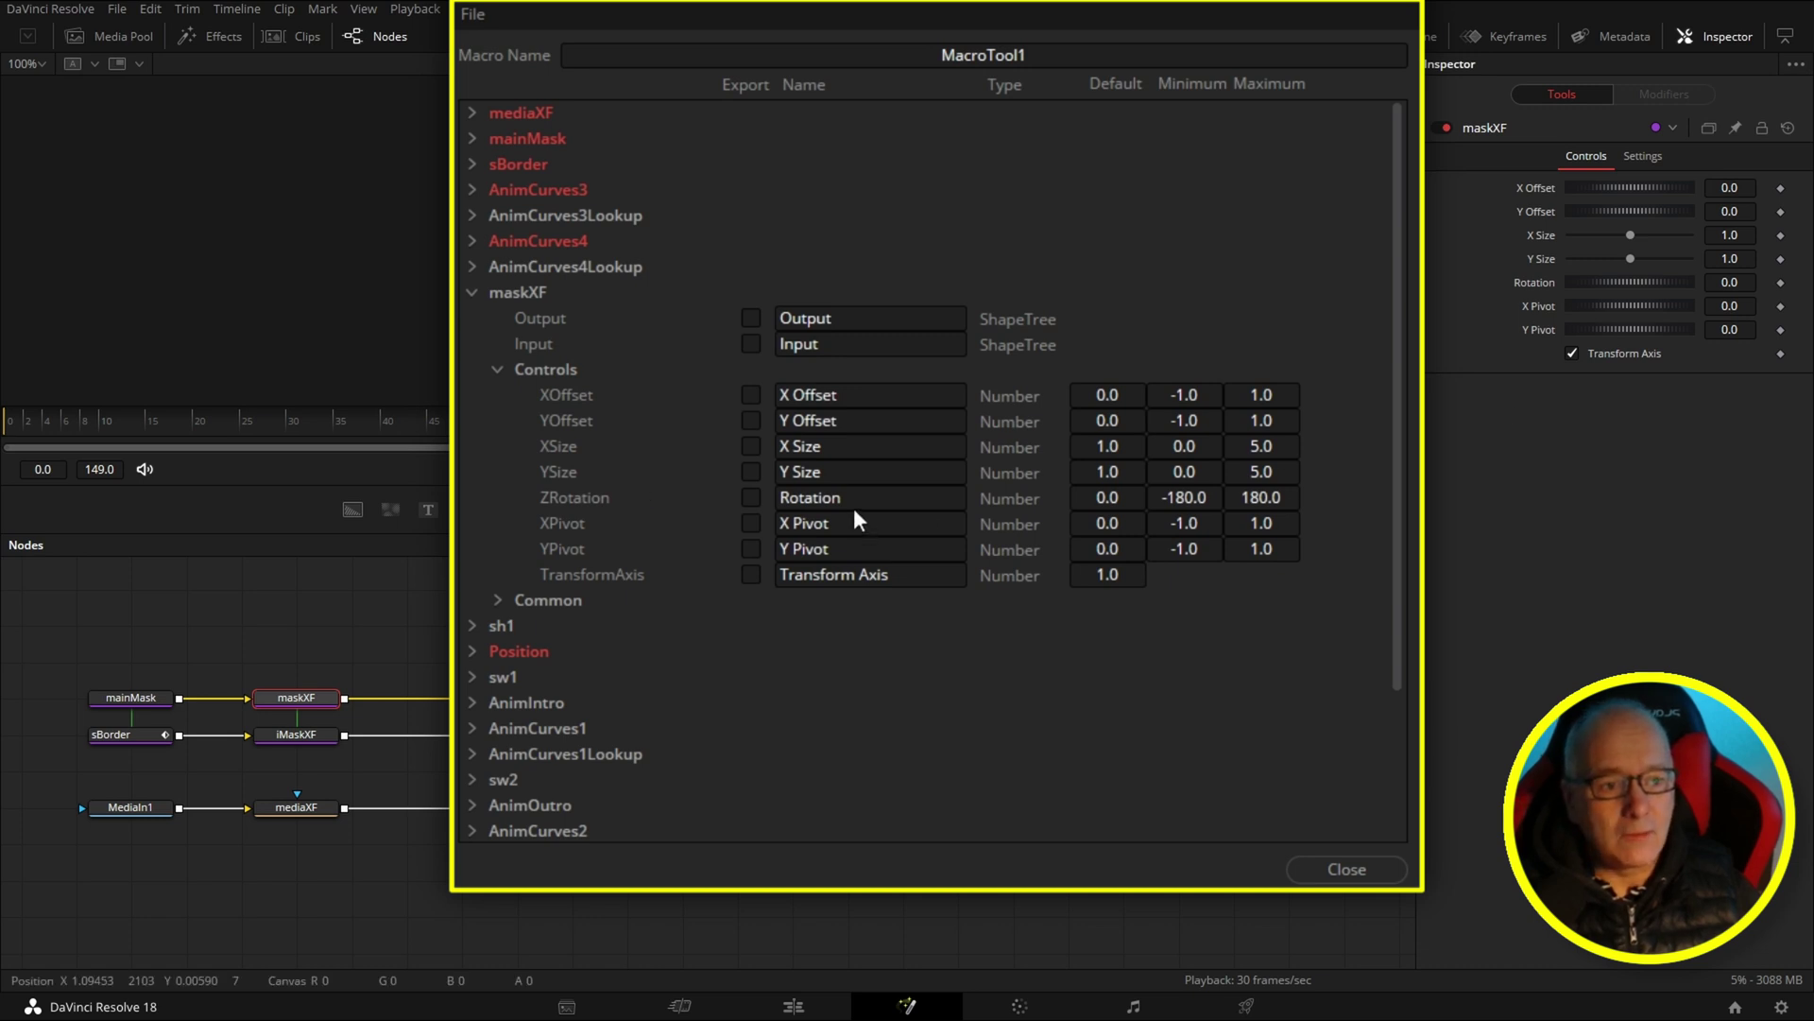
pyautogui.moveTo(753, 397); pyautogui.dragTo(751, 549)
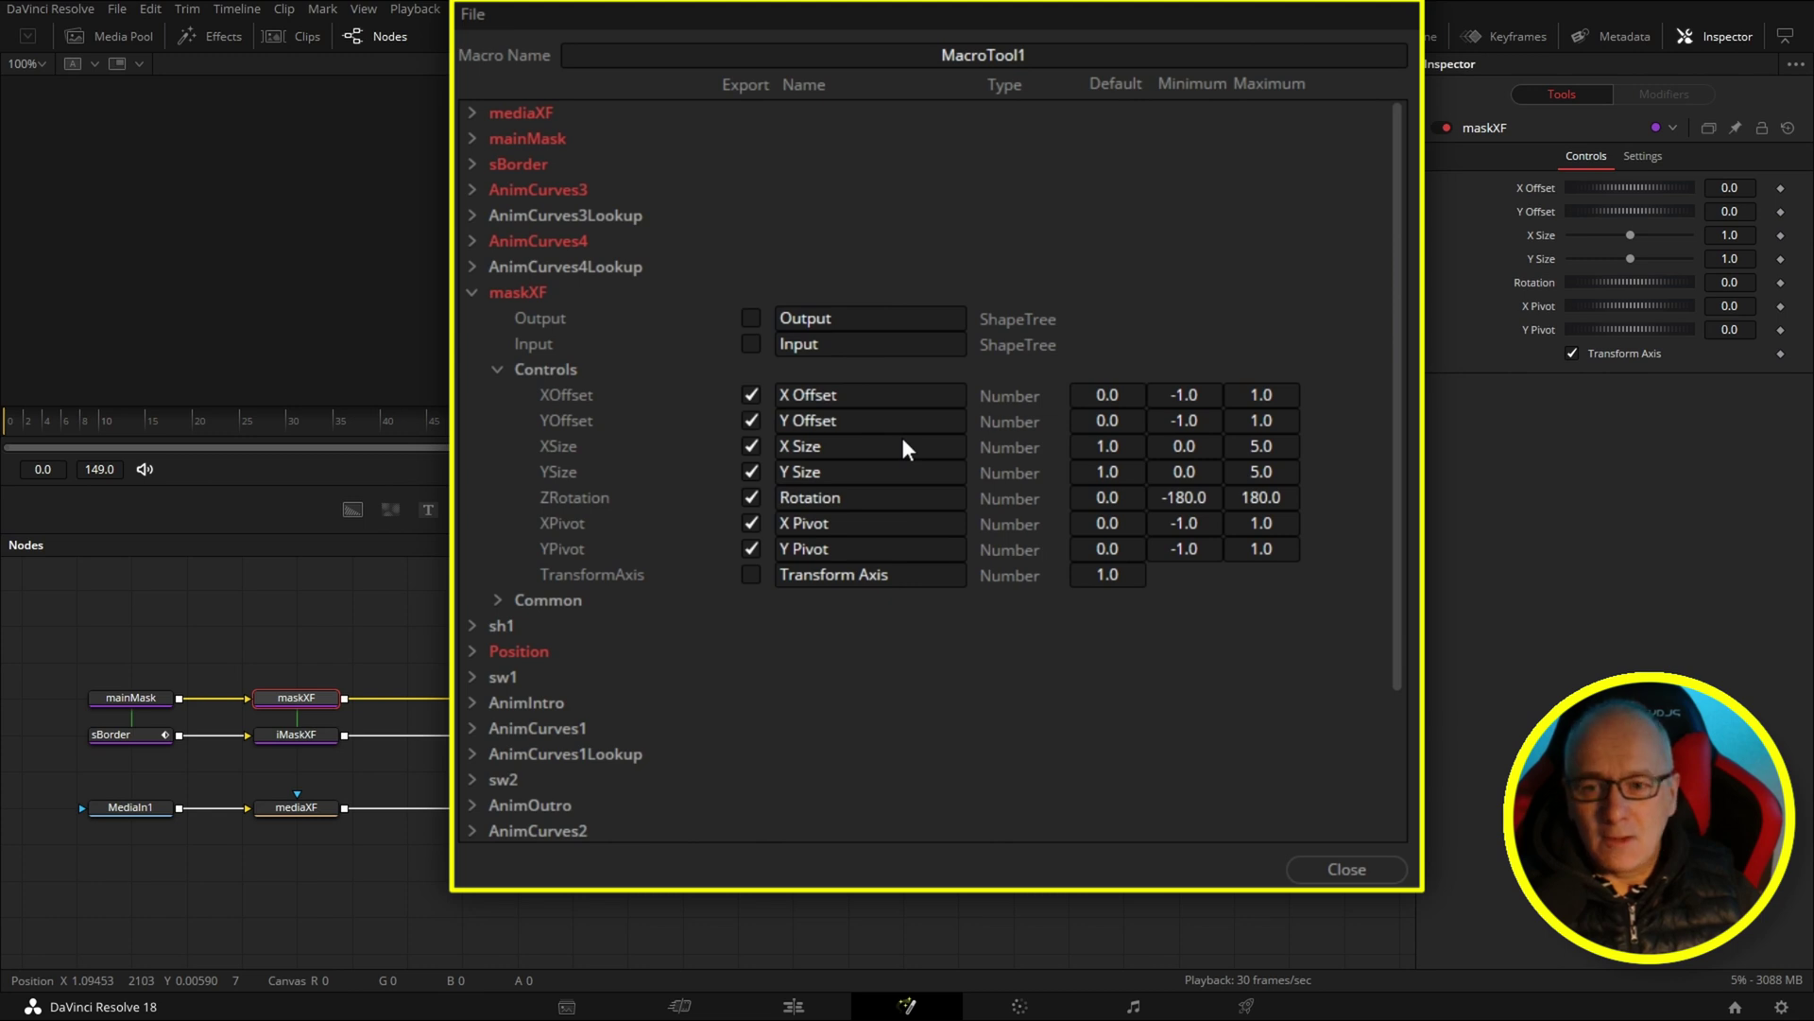
pyautogui.click(780, 395)
pyautogui.write('Mask')
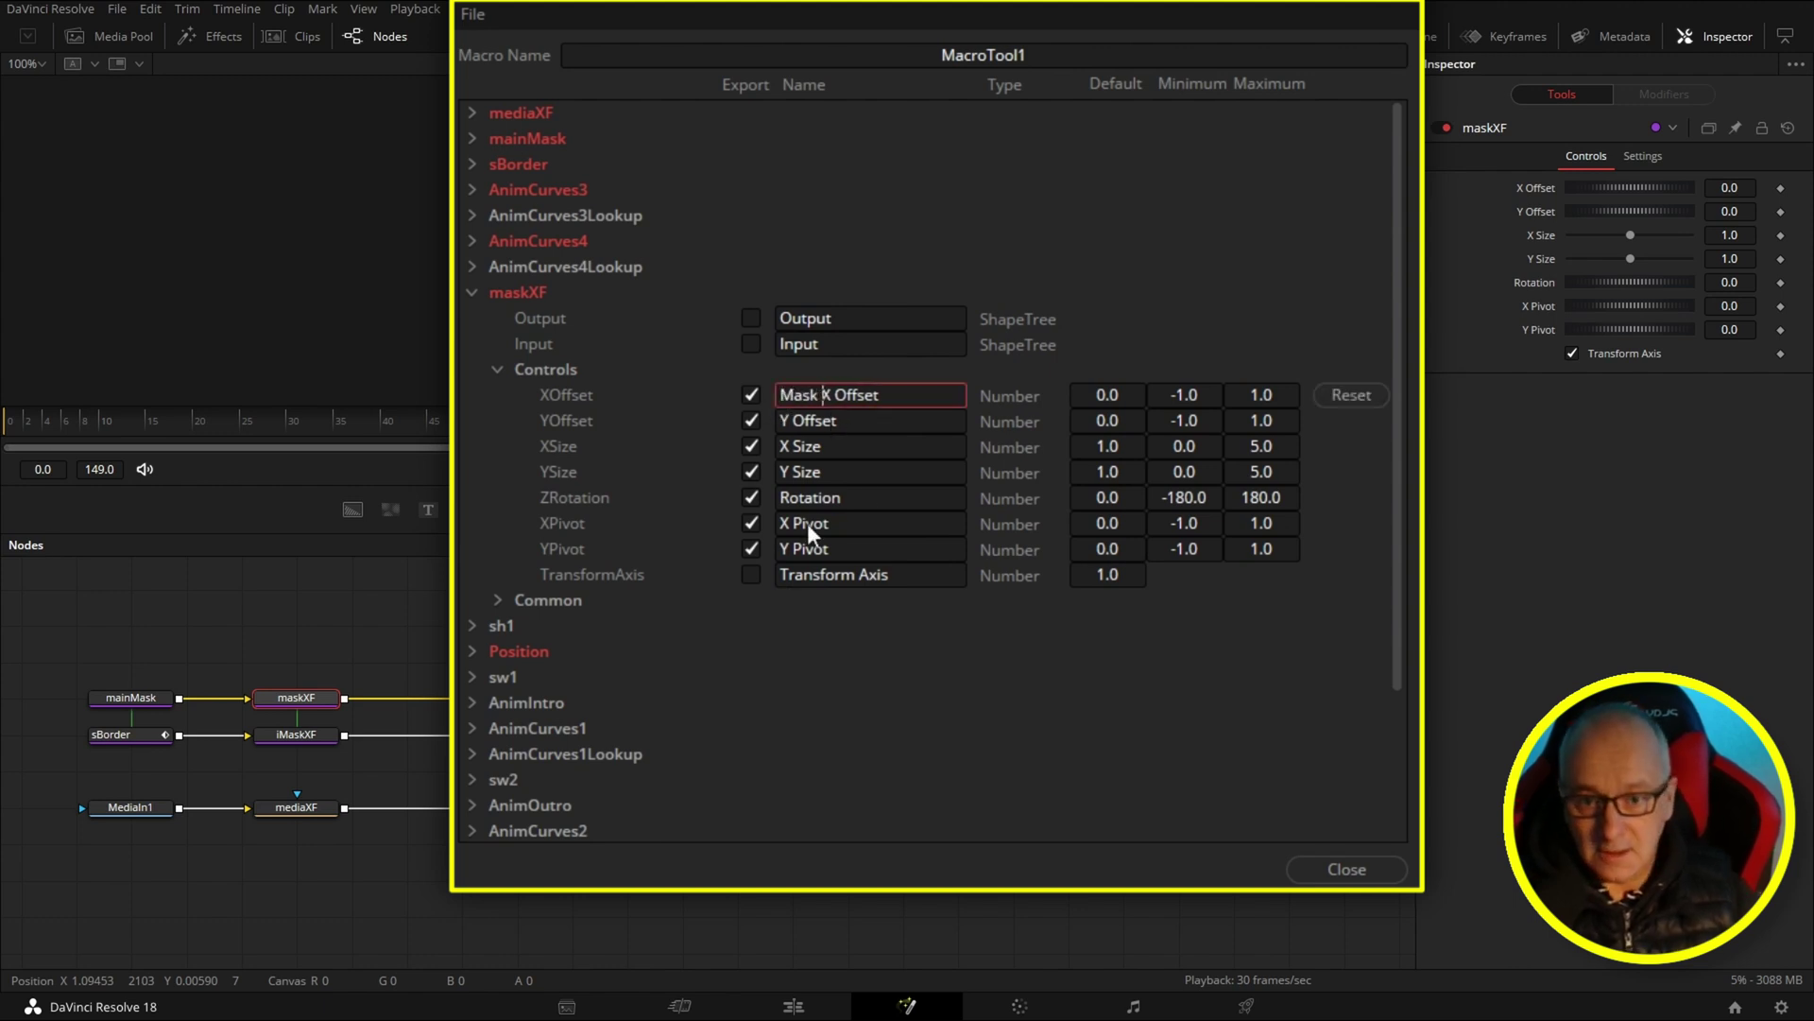
pyautogui.click(472, 292)
# Export sh1's controls from Shadow Offset through Light Distance, including all Shadow Color channels, then collapse its list
pyautogui.click(473, 315)
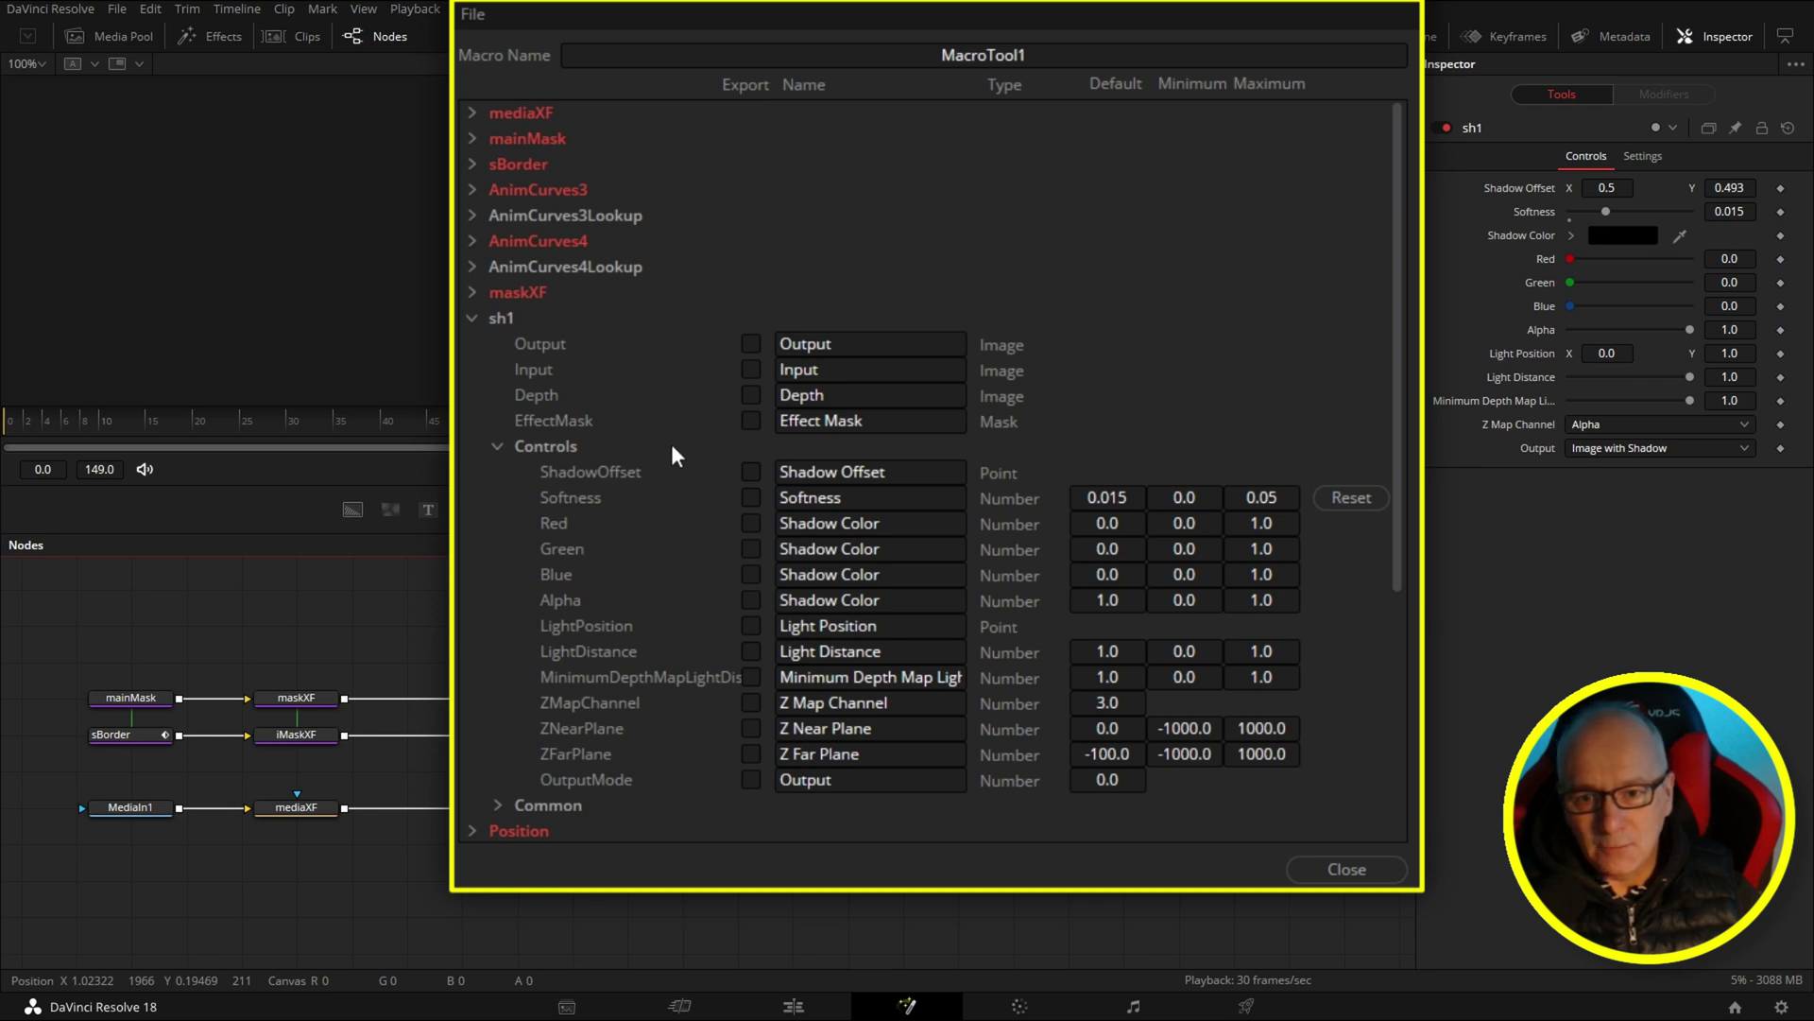
pyautogui.click(751, 472)
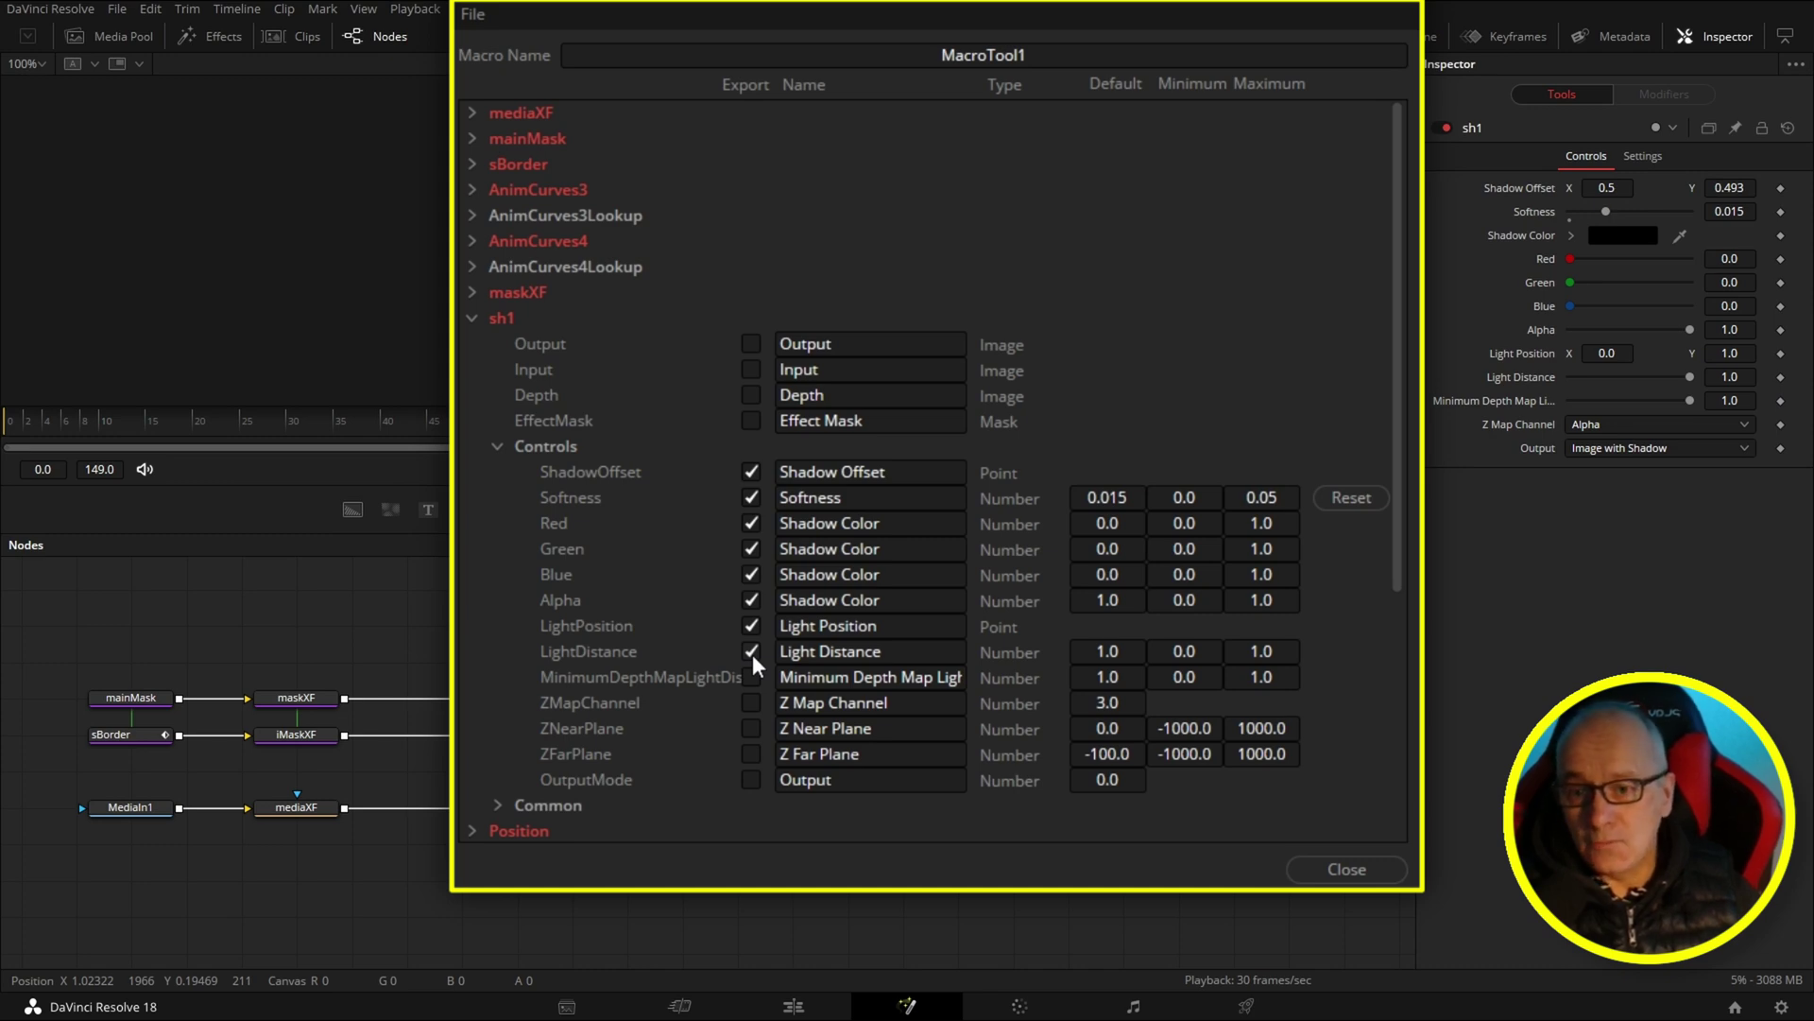
pyautogui.click(470, 318)
# Export the Position node's Center as Global Position along with its Size and Angle, then collapse its list
pyautogui.click(471, 344)
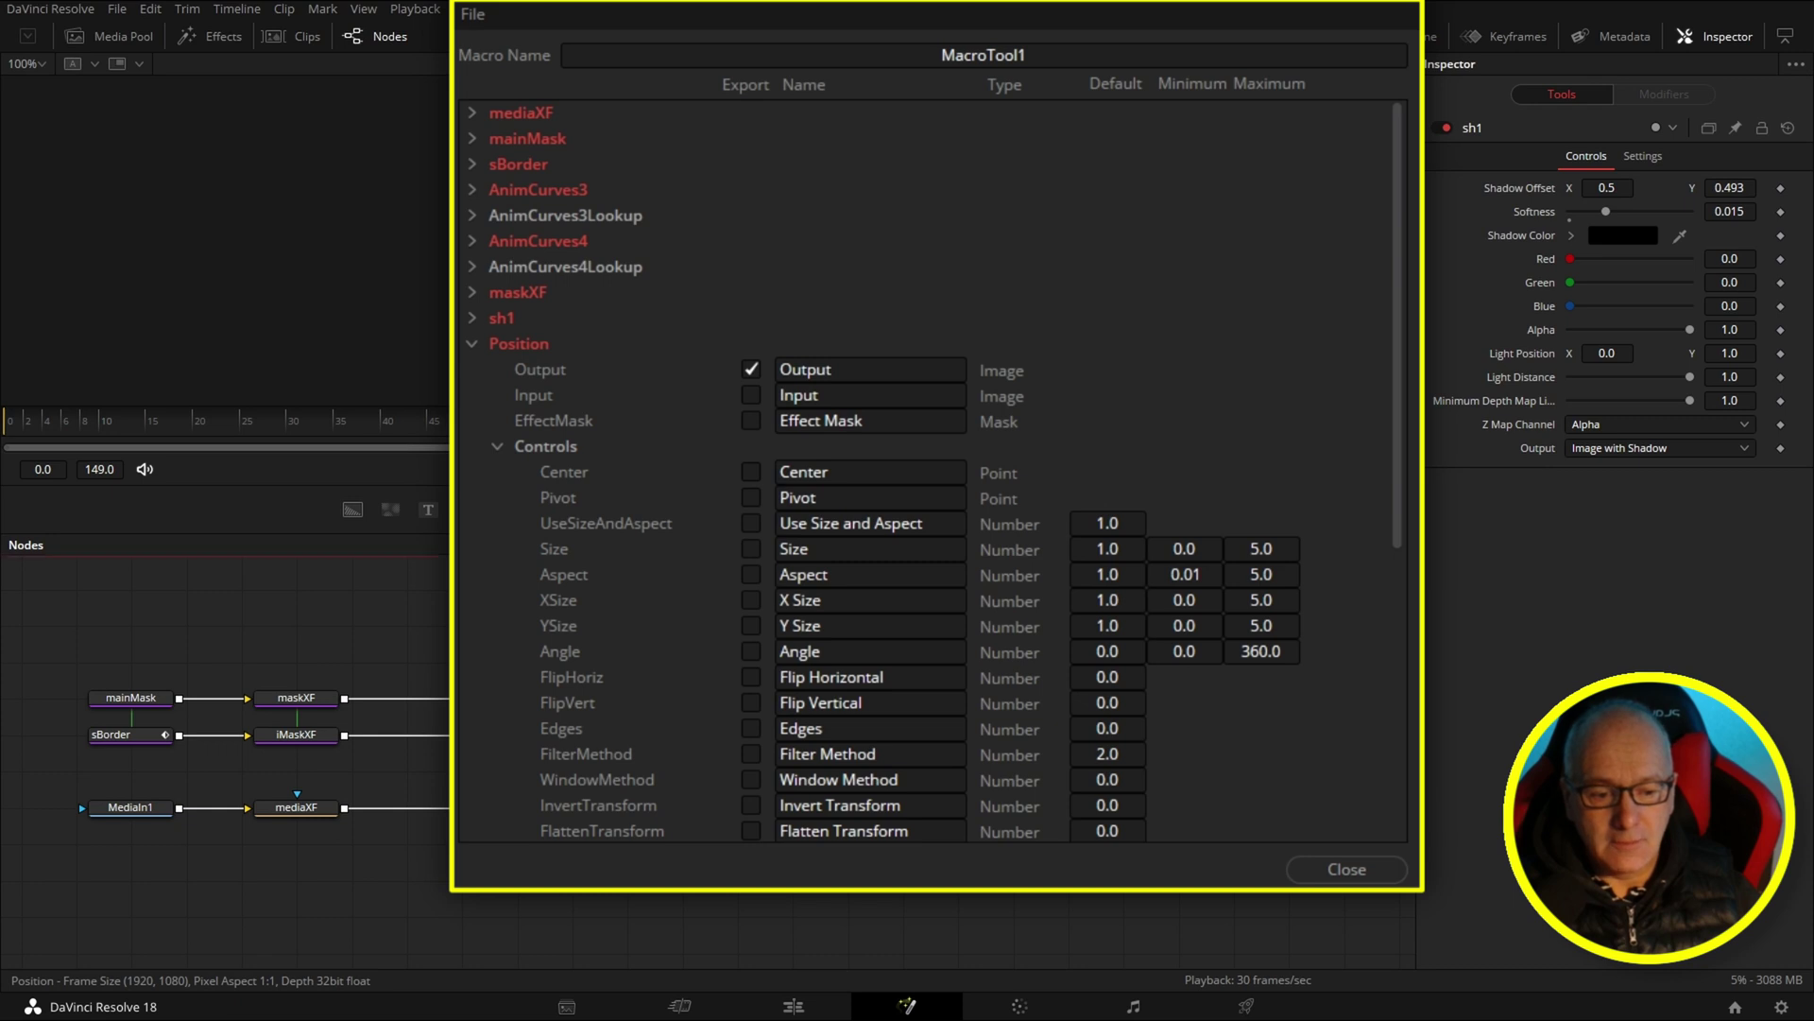
pyautogui.click(851, 472)
pyautogui.write('G')
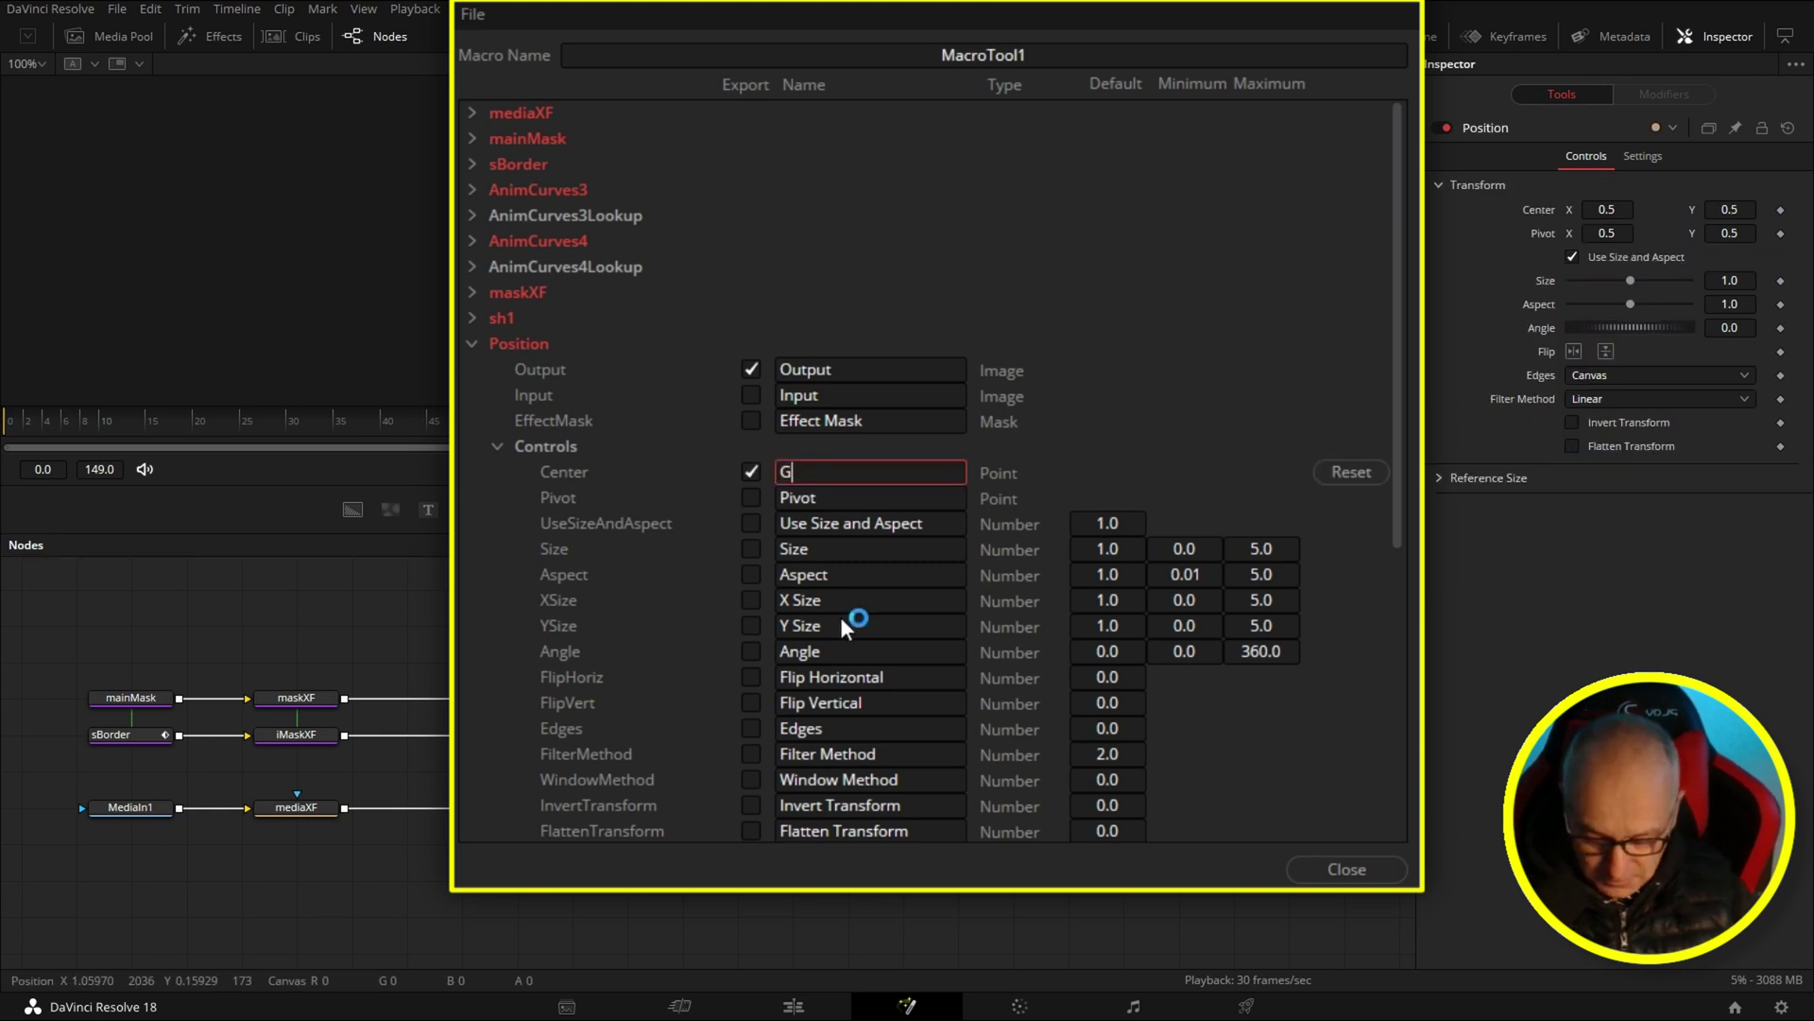
pyautogui.write('lobal Position')
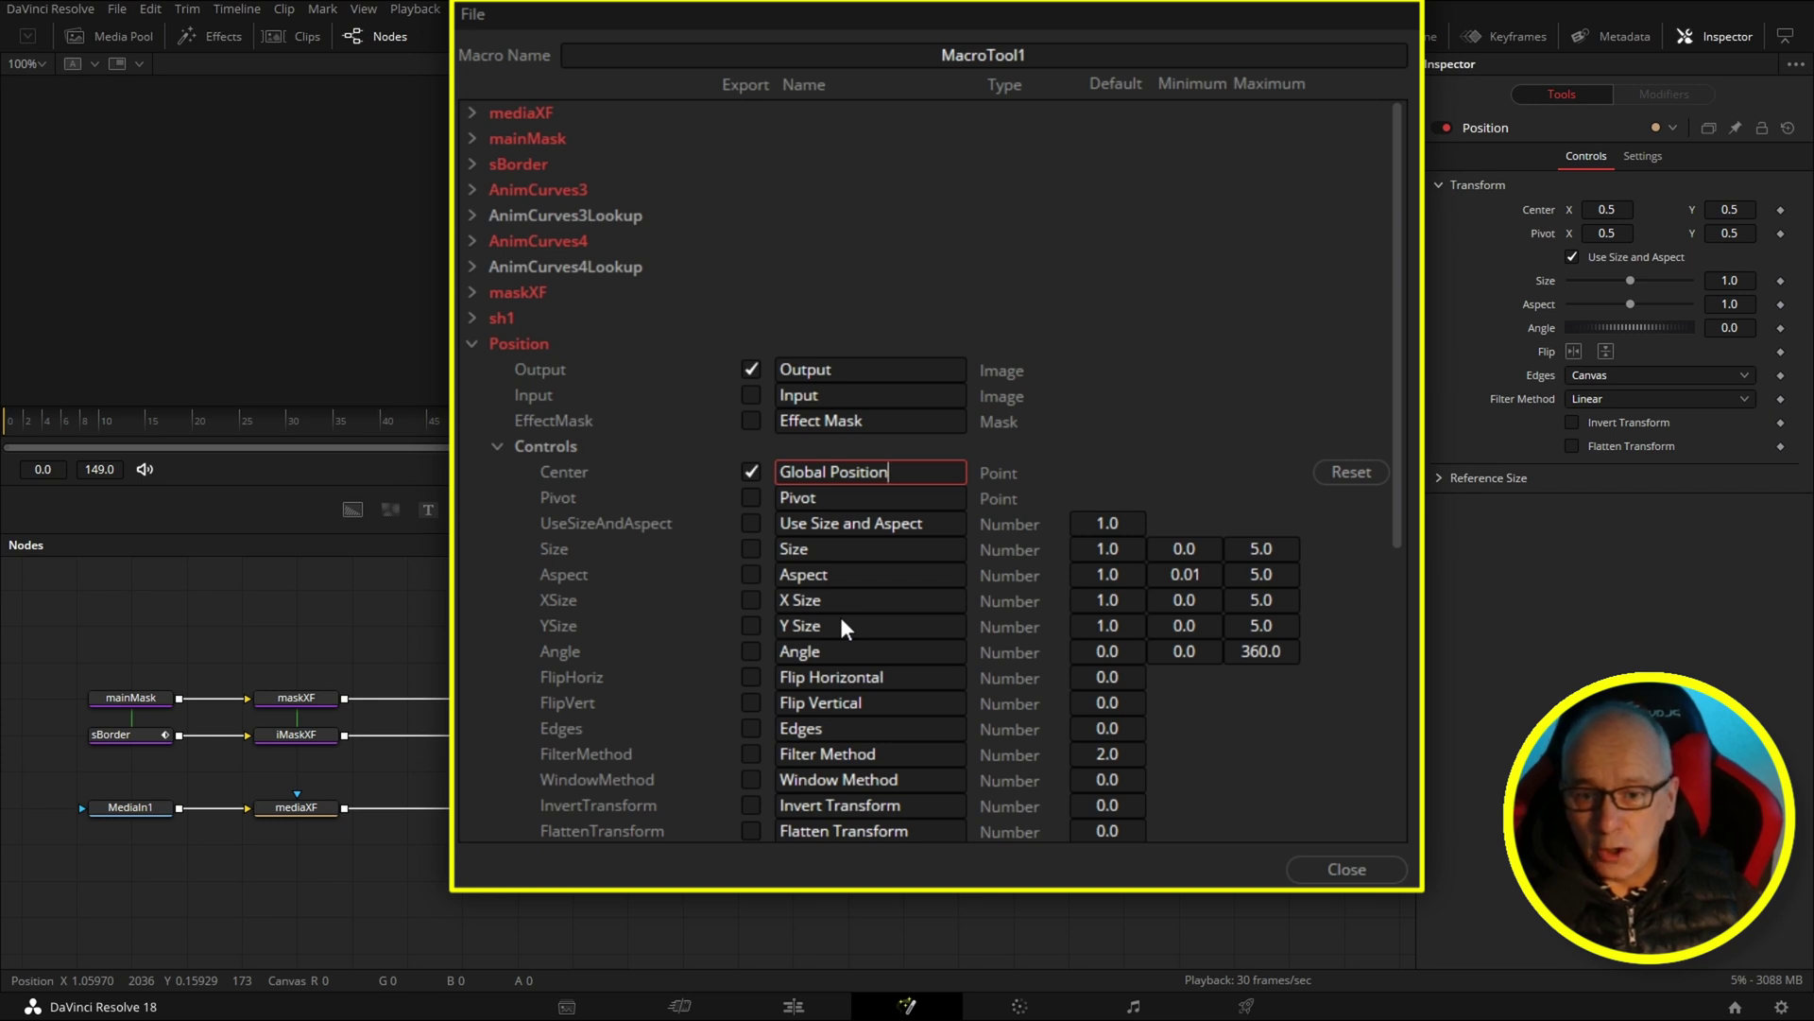
pyautogui.click(751, 549)
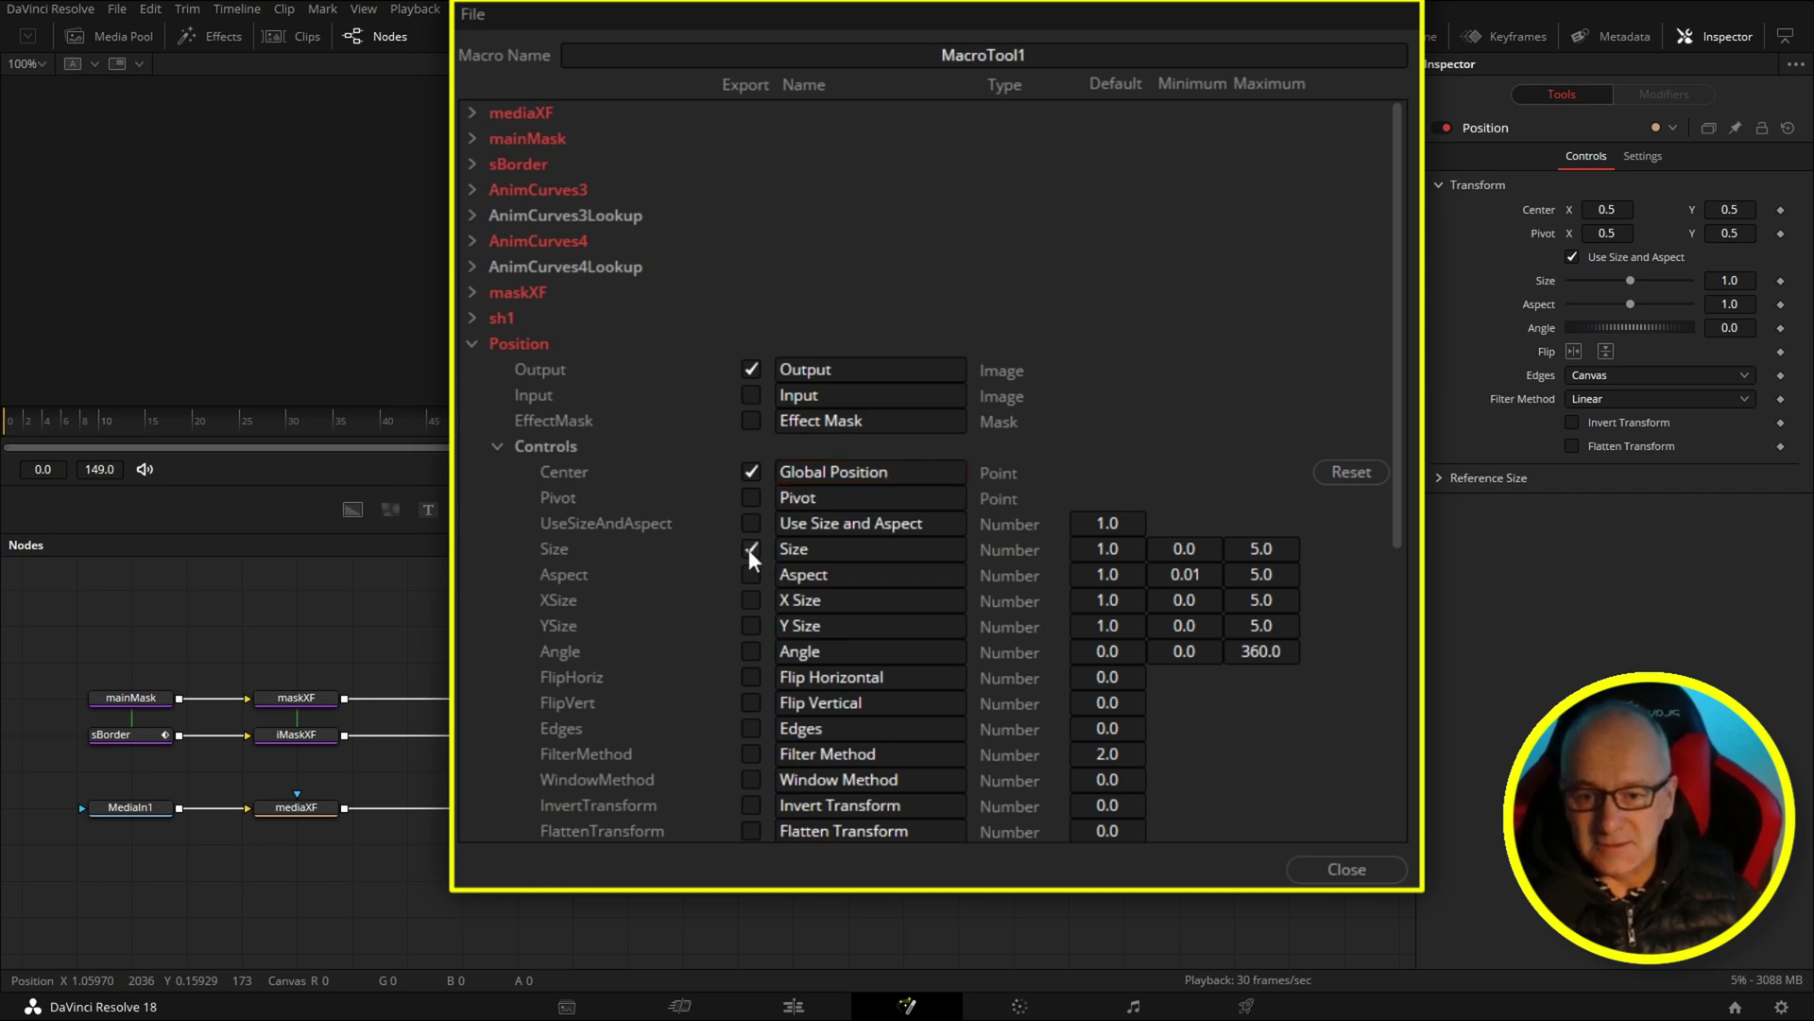
pyautogui.click(752, 652)
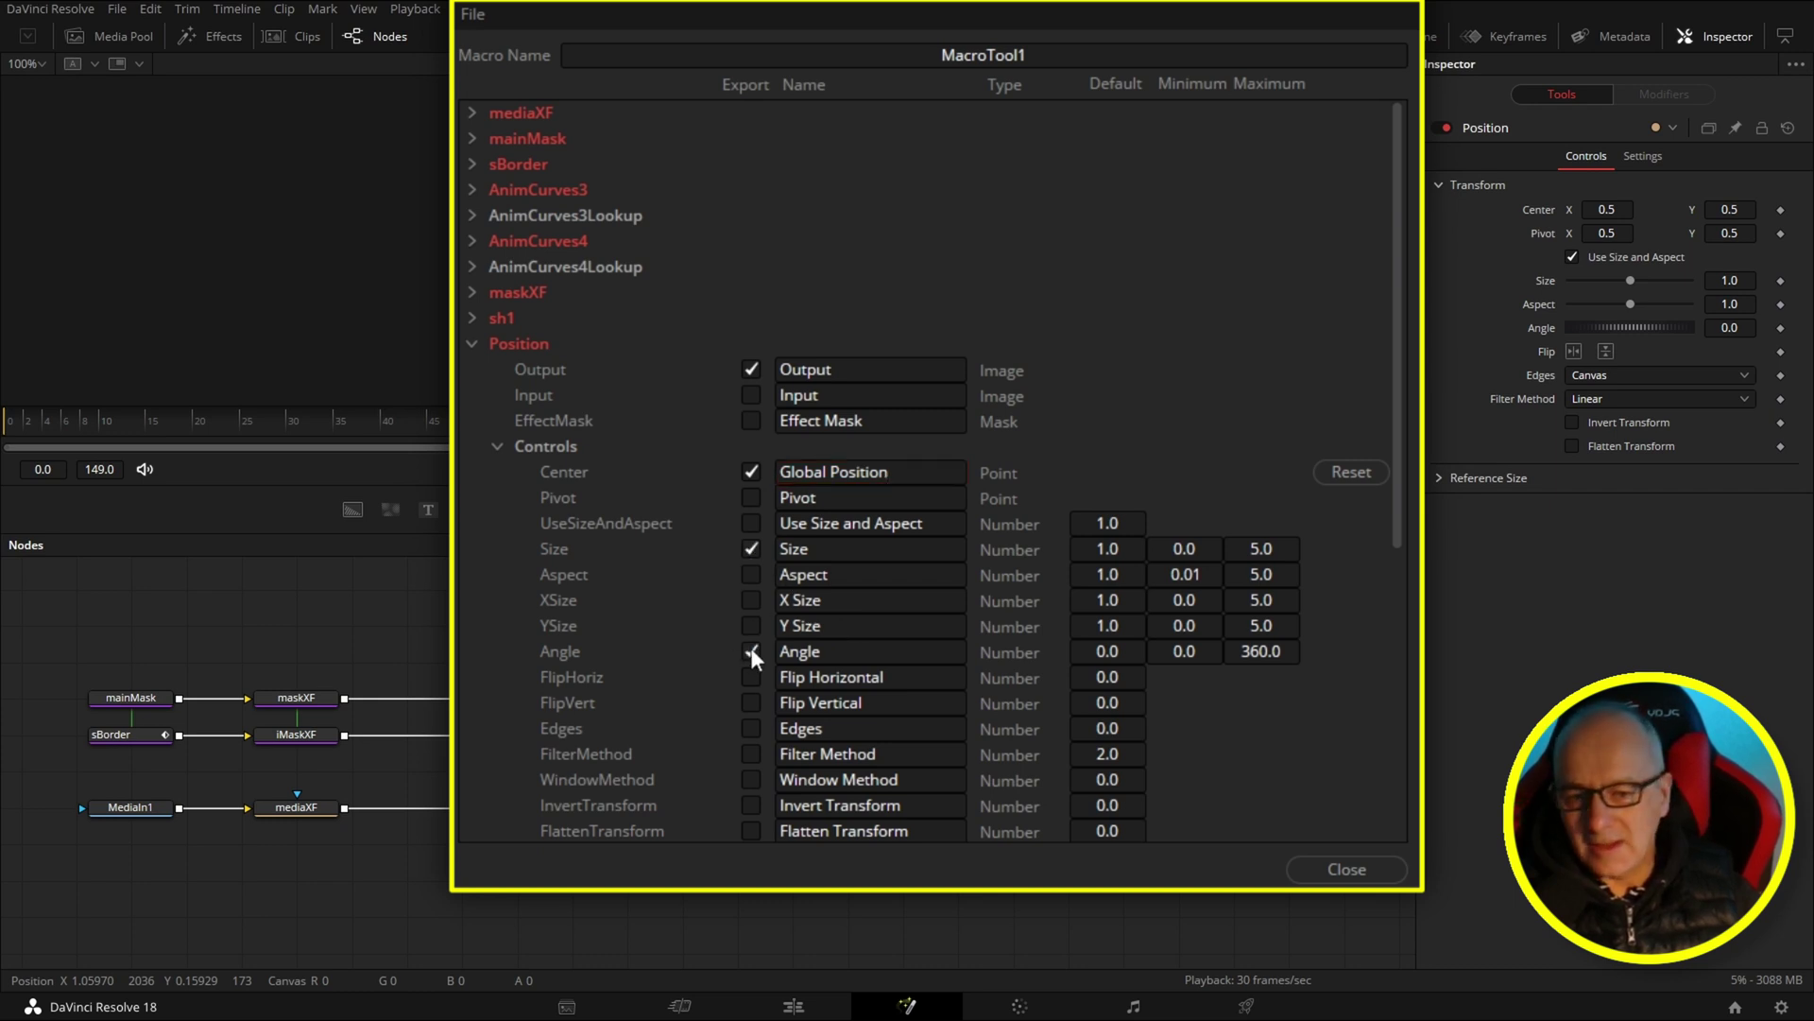
pyautogui.click(473, 344)
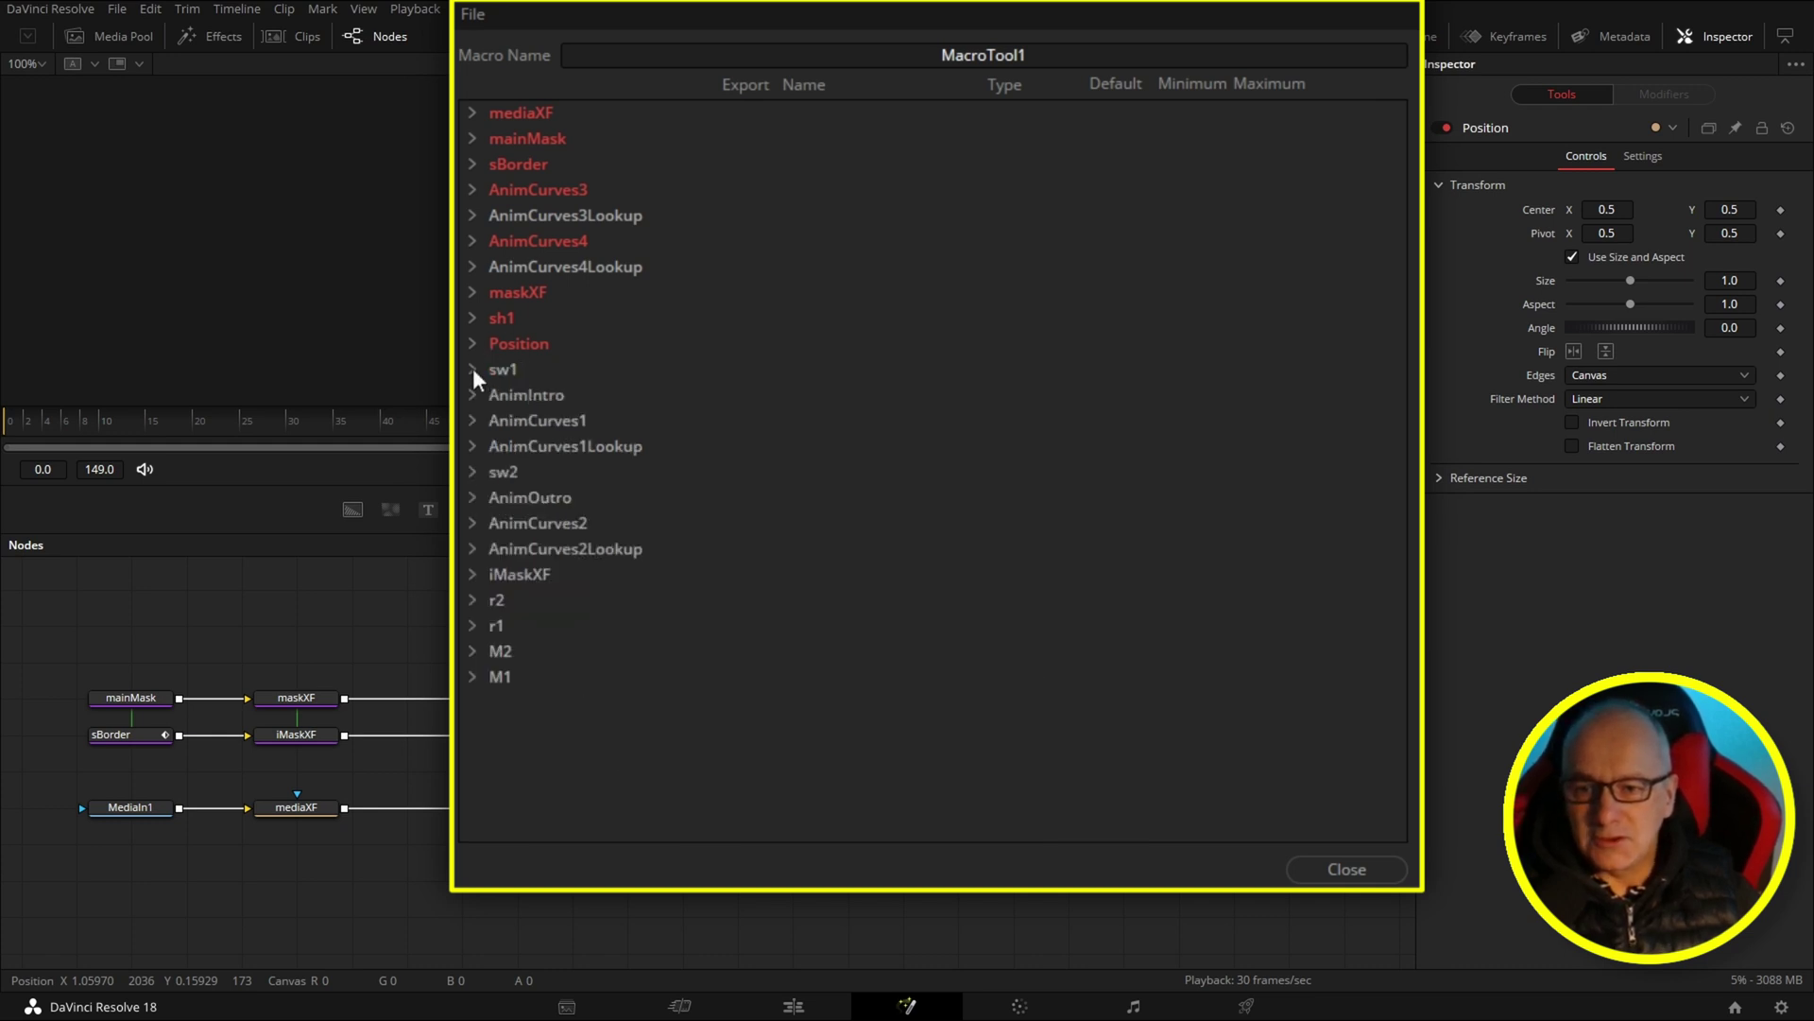
# Export sw1's Mix control under the name "Anim Intro on/off" and collapse its list
pyautogui.click(473, 369)
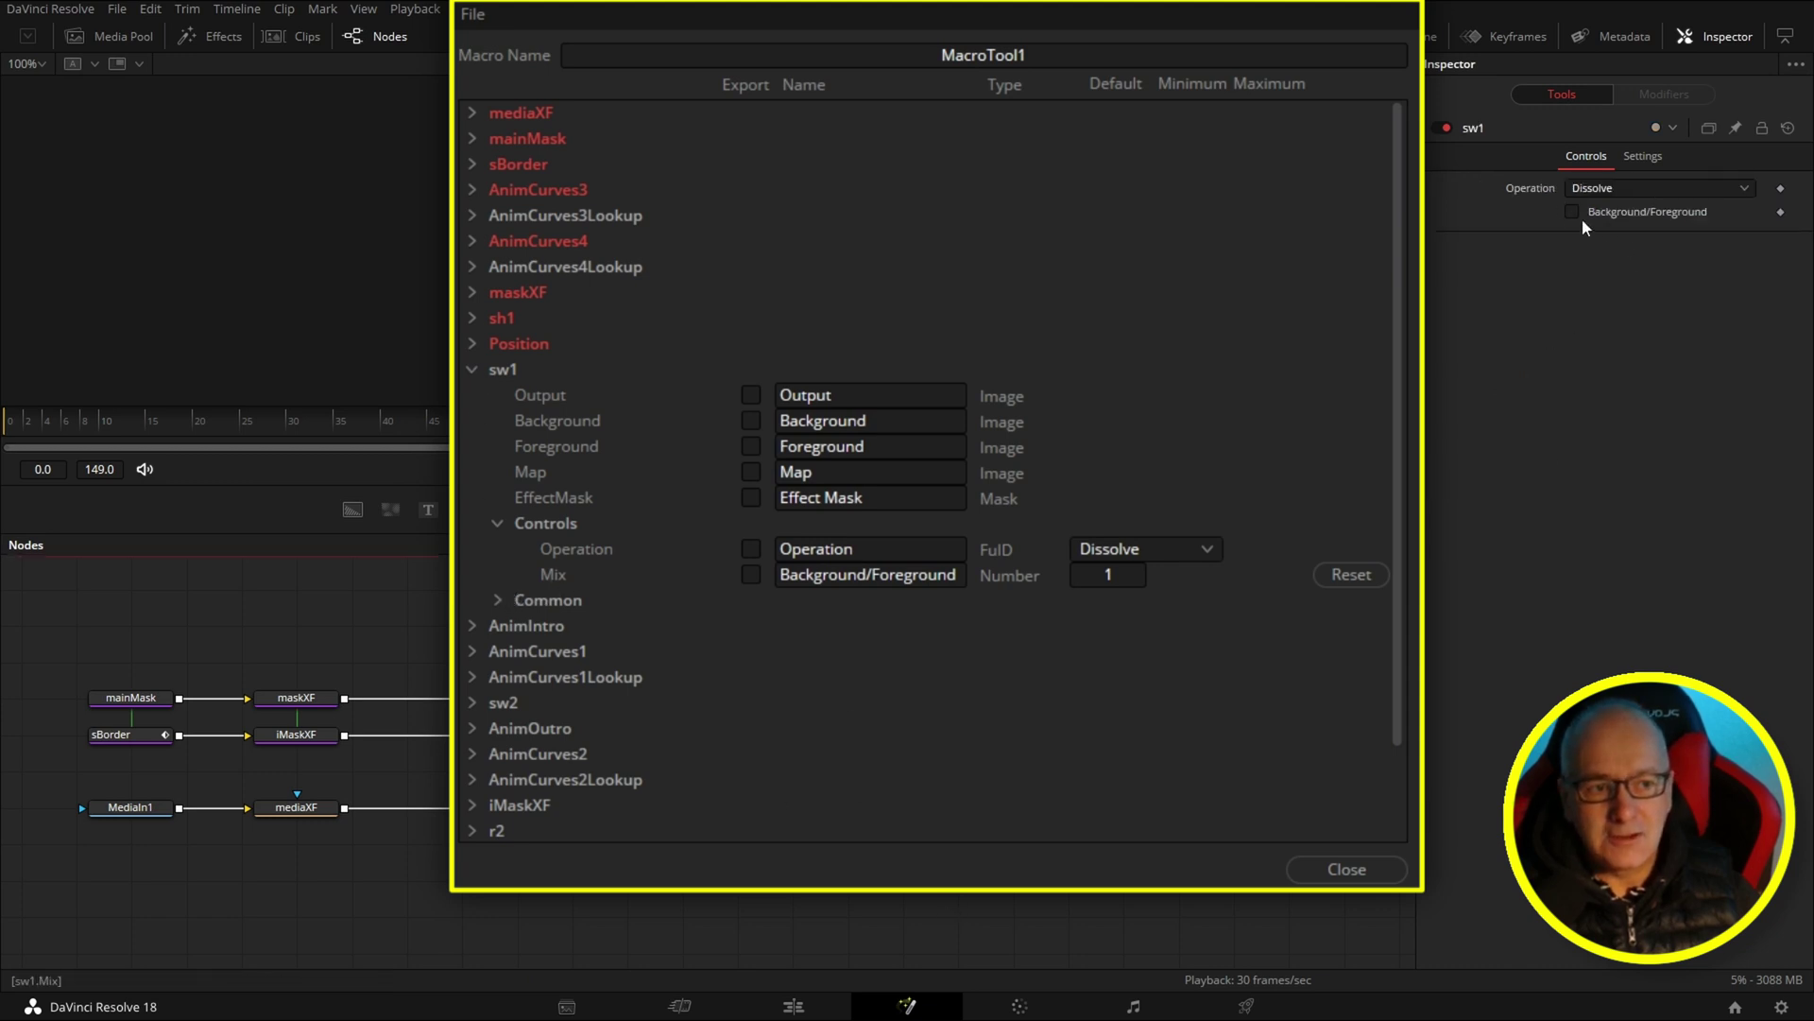
pyautogui.click(751, 575)
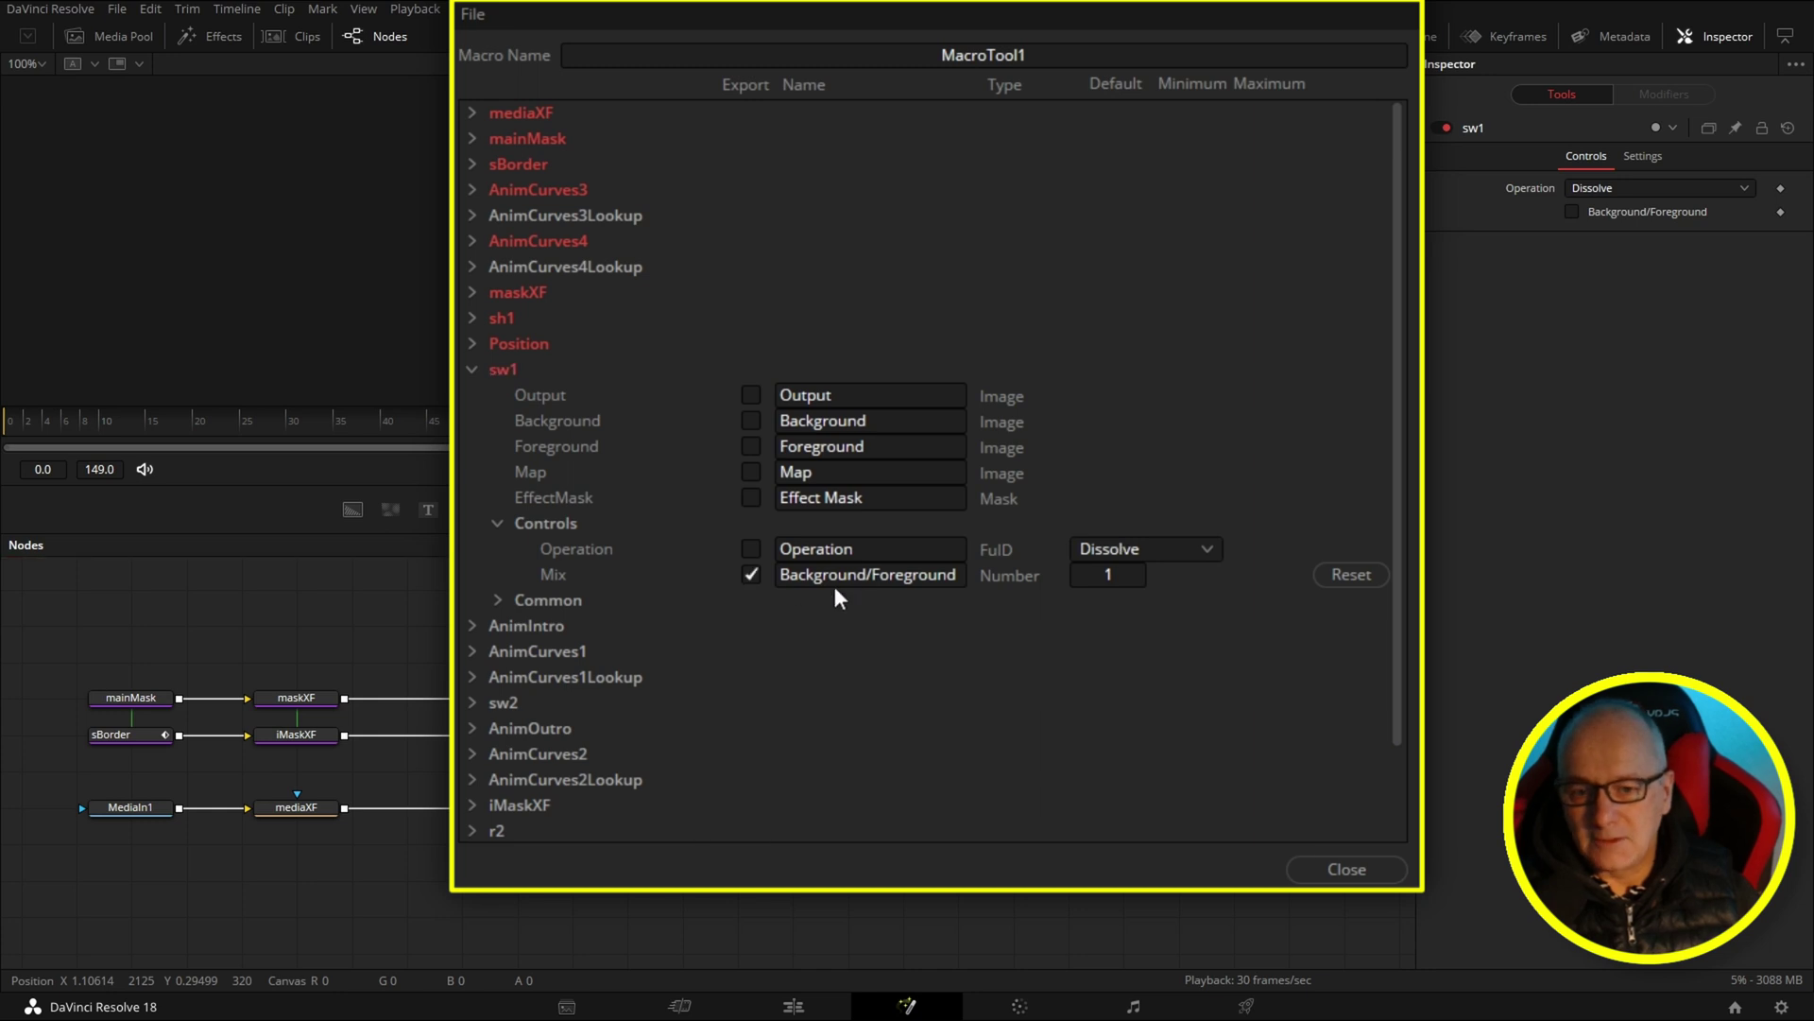
pyautogui.click(956, 575)
pyautogui.moveTo(956, 574); pyautogui.dragTo(779, 574)
pyautogui.write('A')
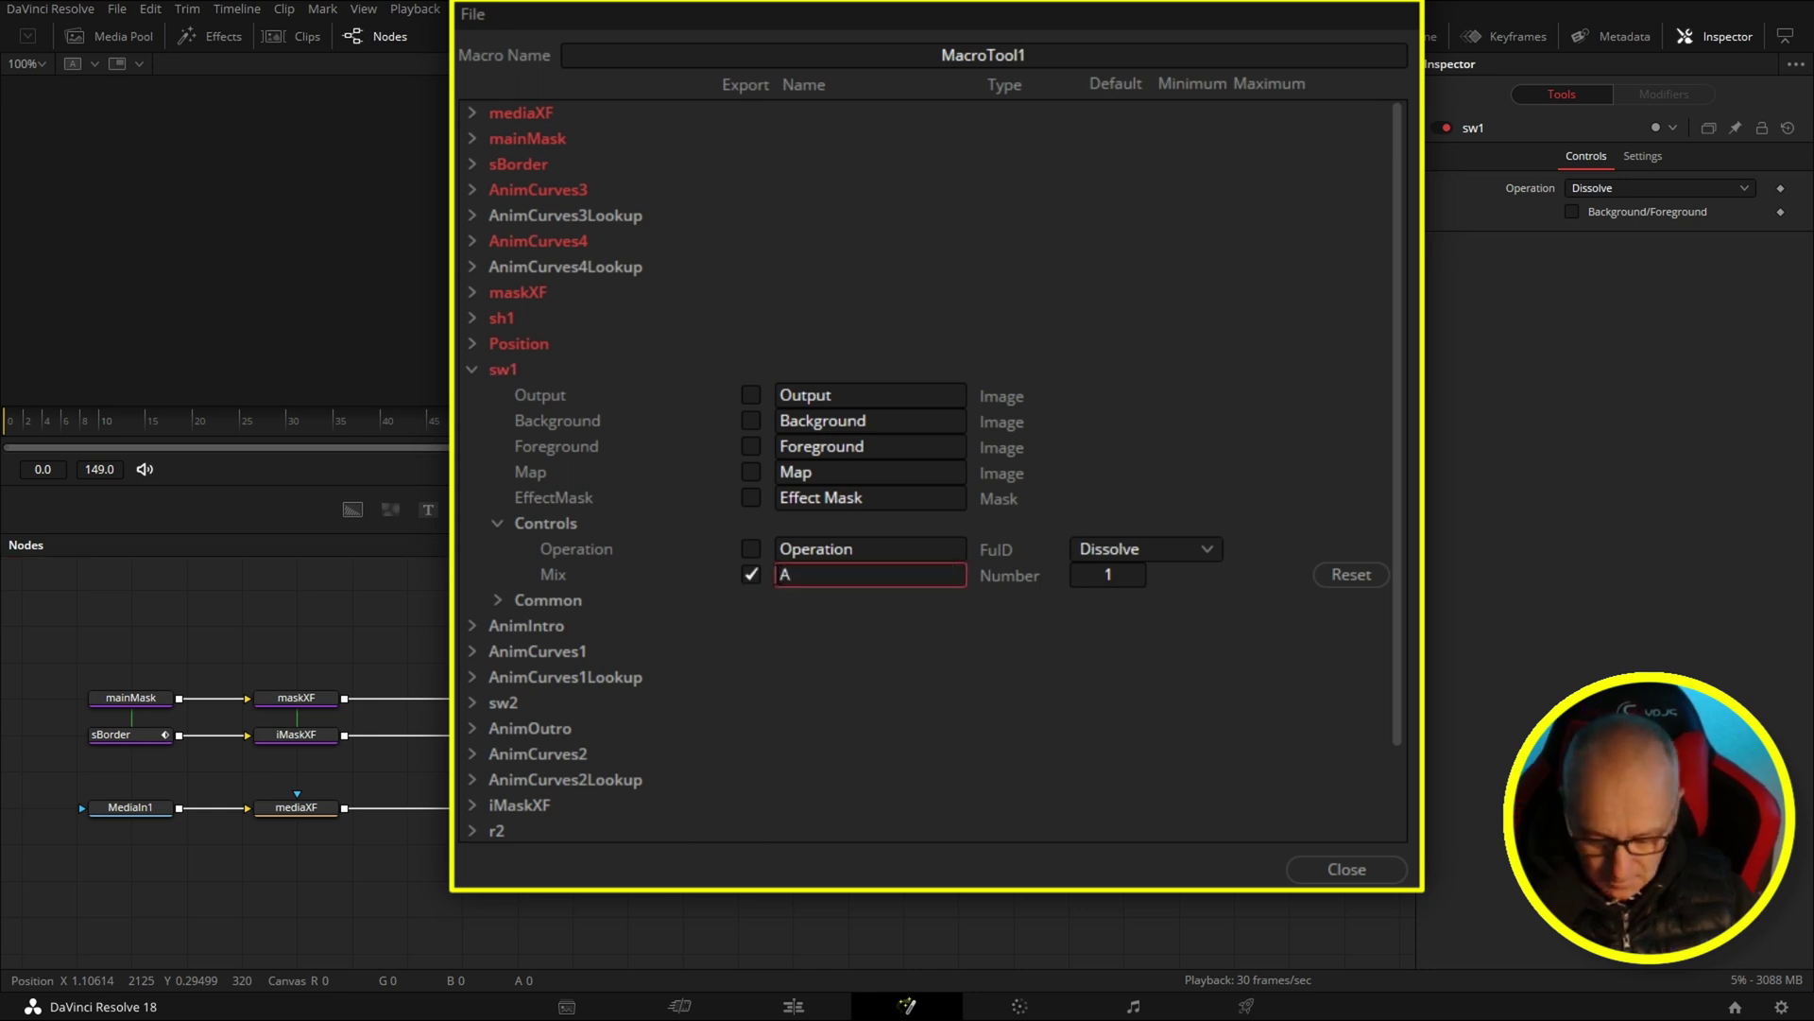
pyautogui.write('nim Int')
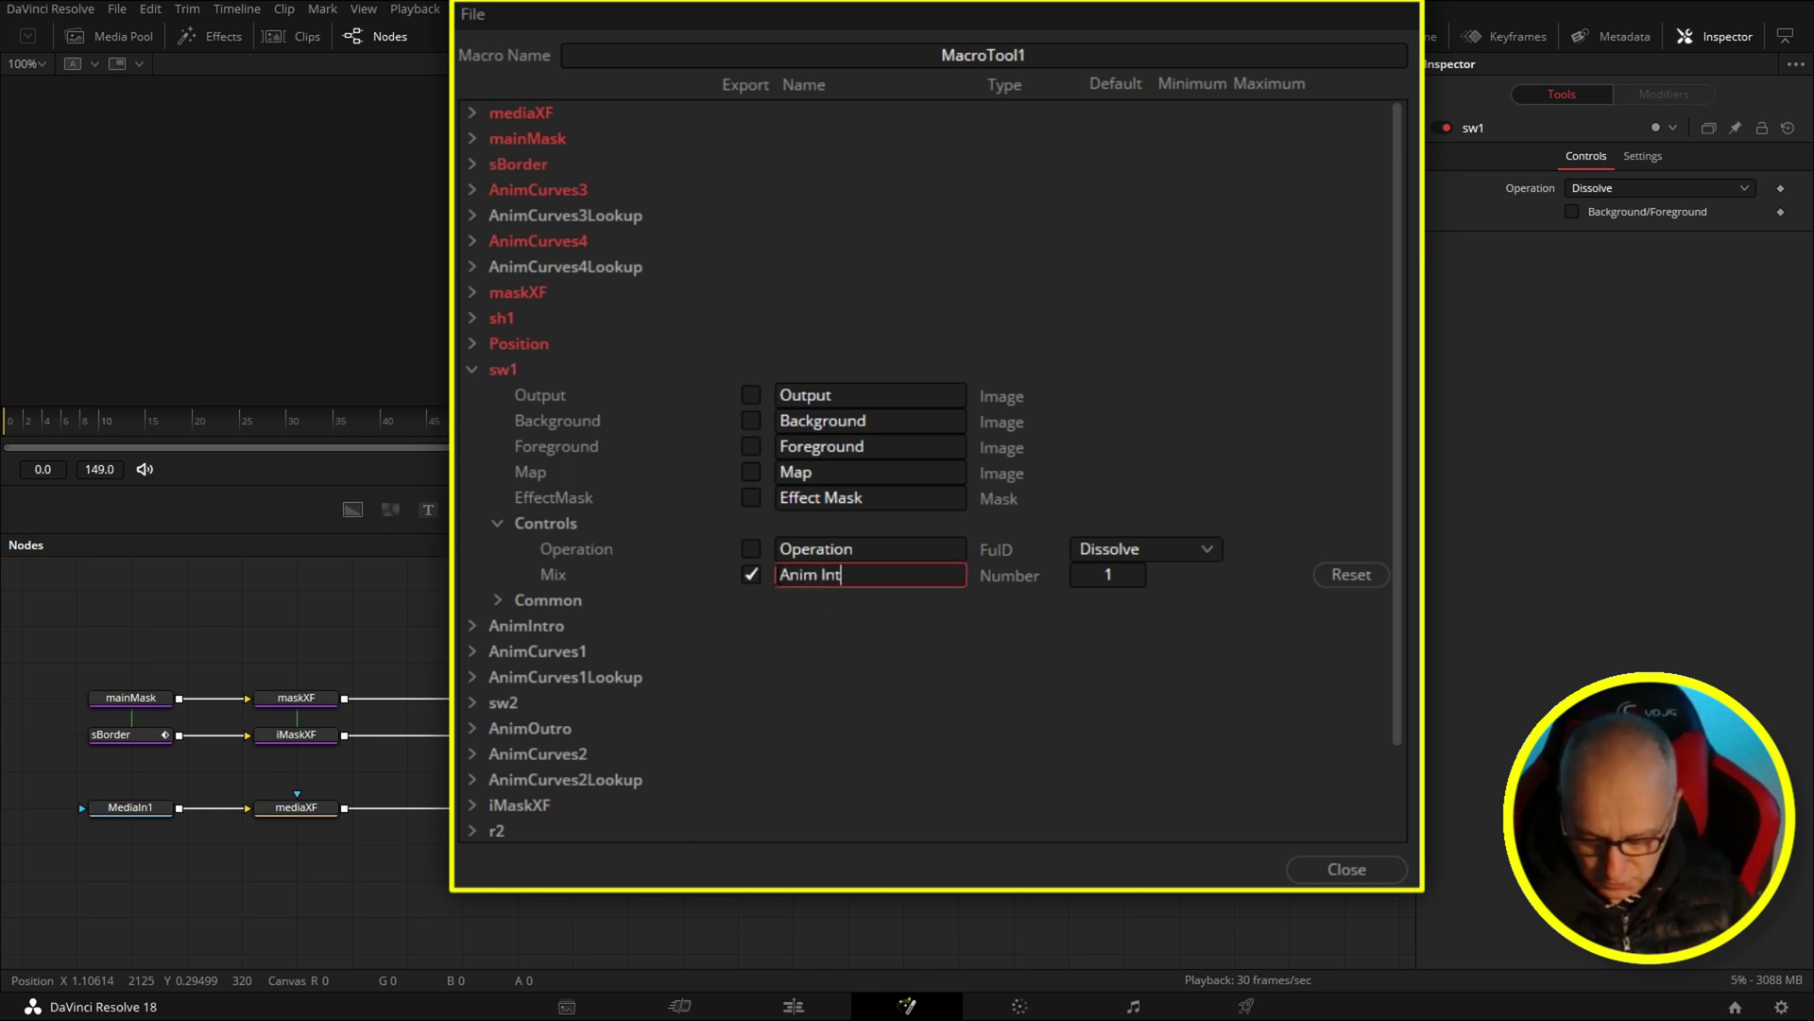
pyautogui.write('ro on/off')
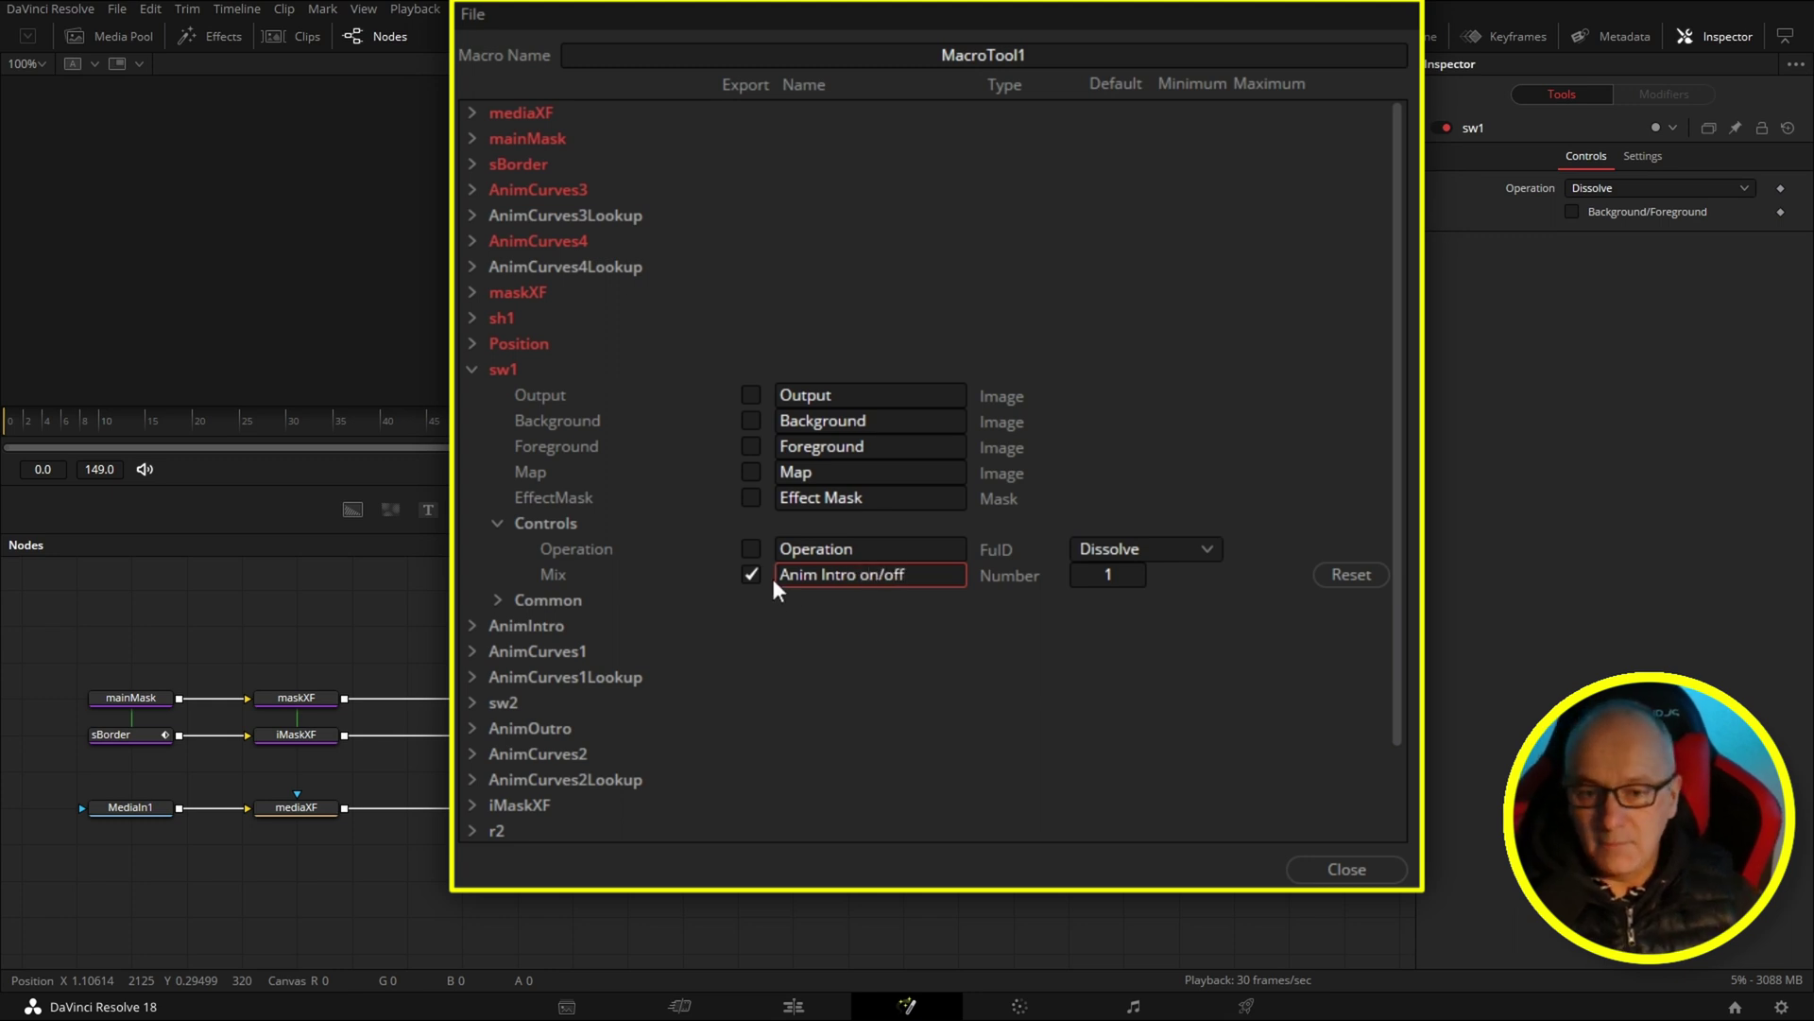
pyautogui.click(471, 369)
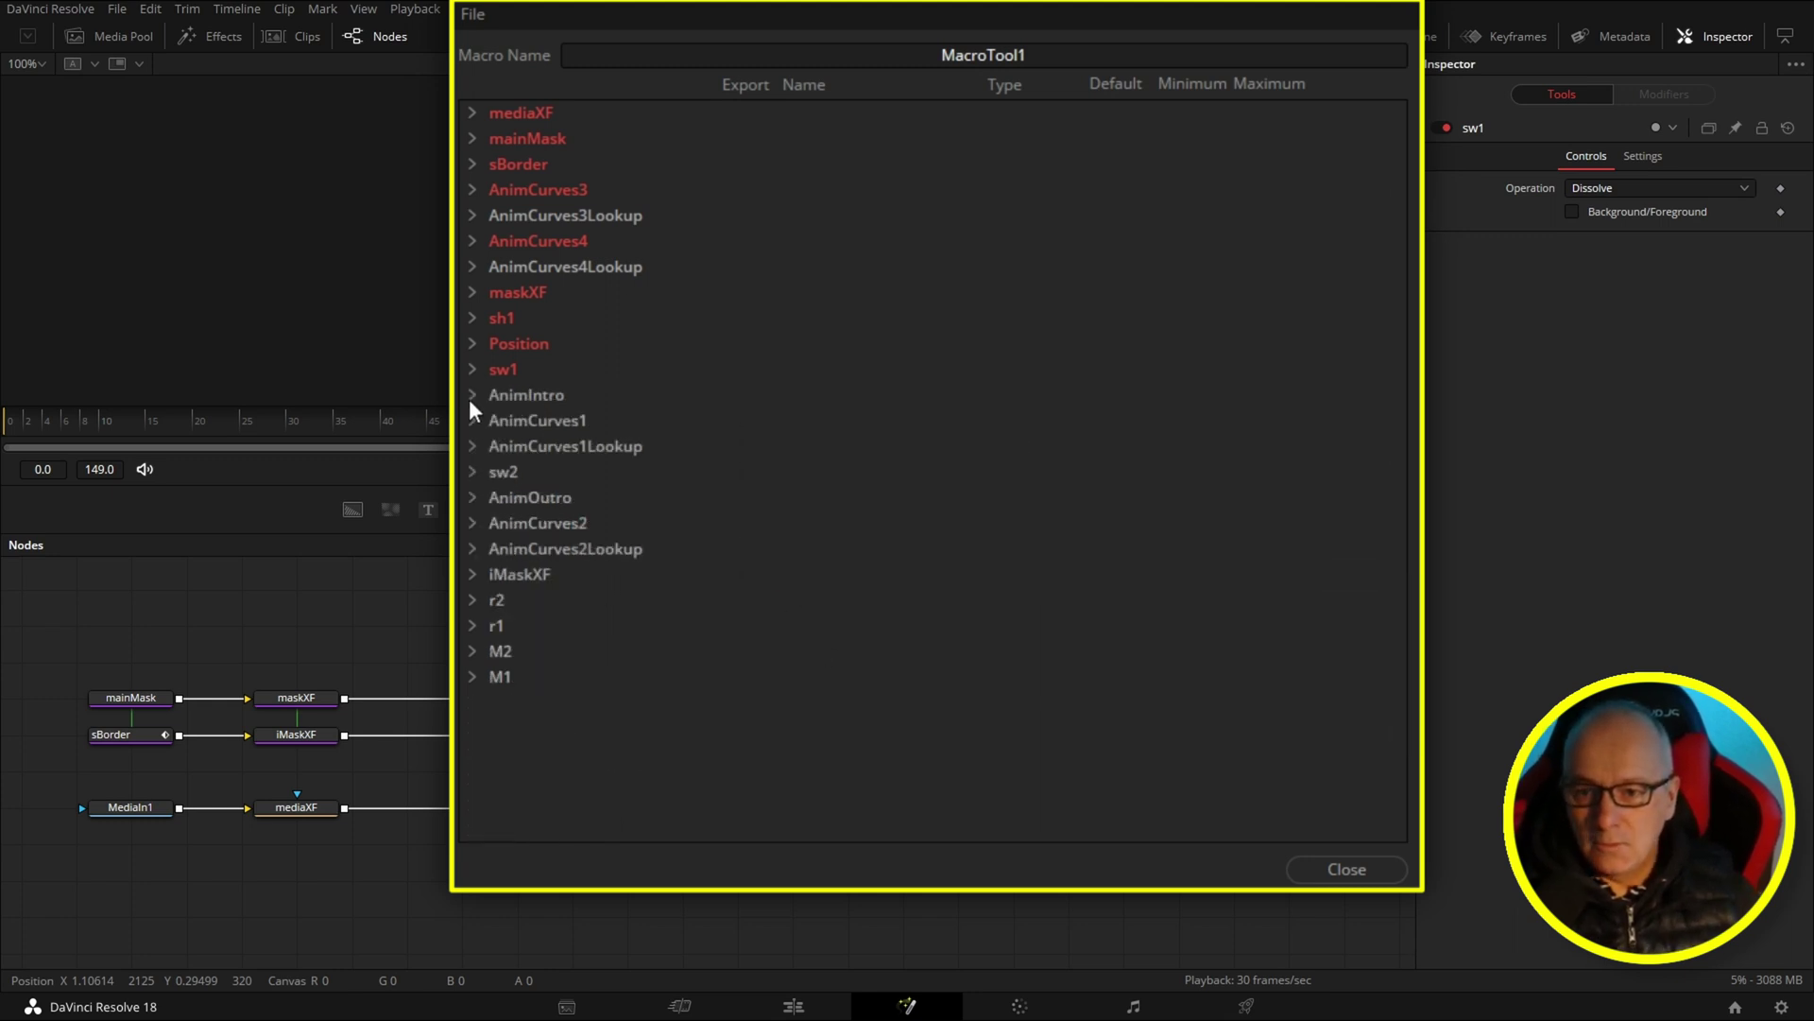
# Export AnimCurves1's controls from Source through Time Offset and rename Source to Intro Size
pyautogui.click(470, 395)
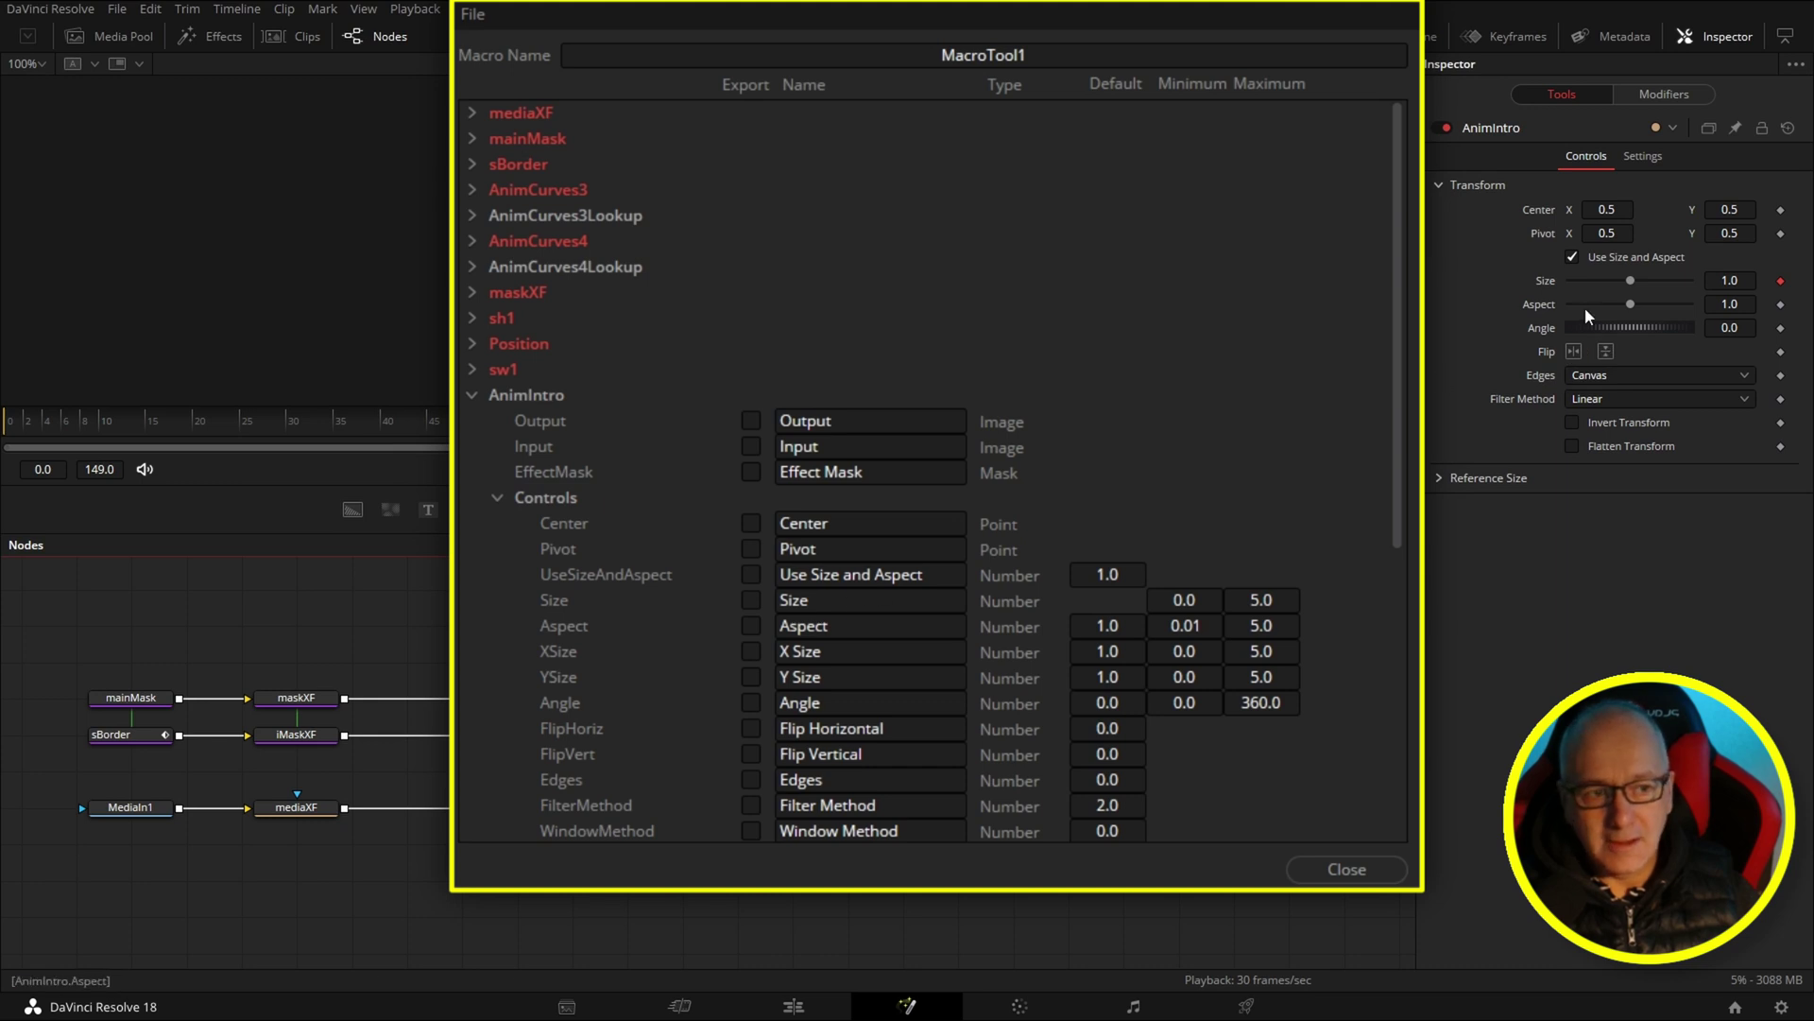
pyautogui.click(1655, 94)
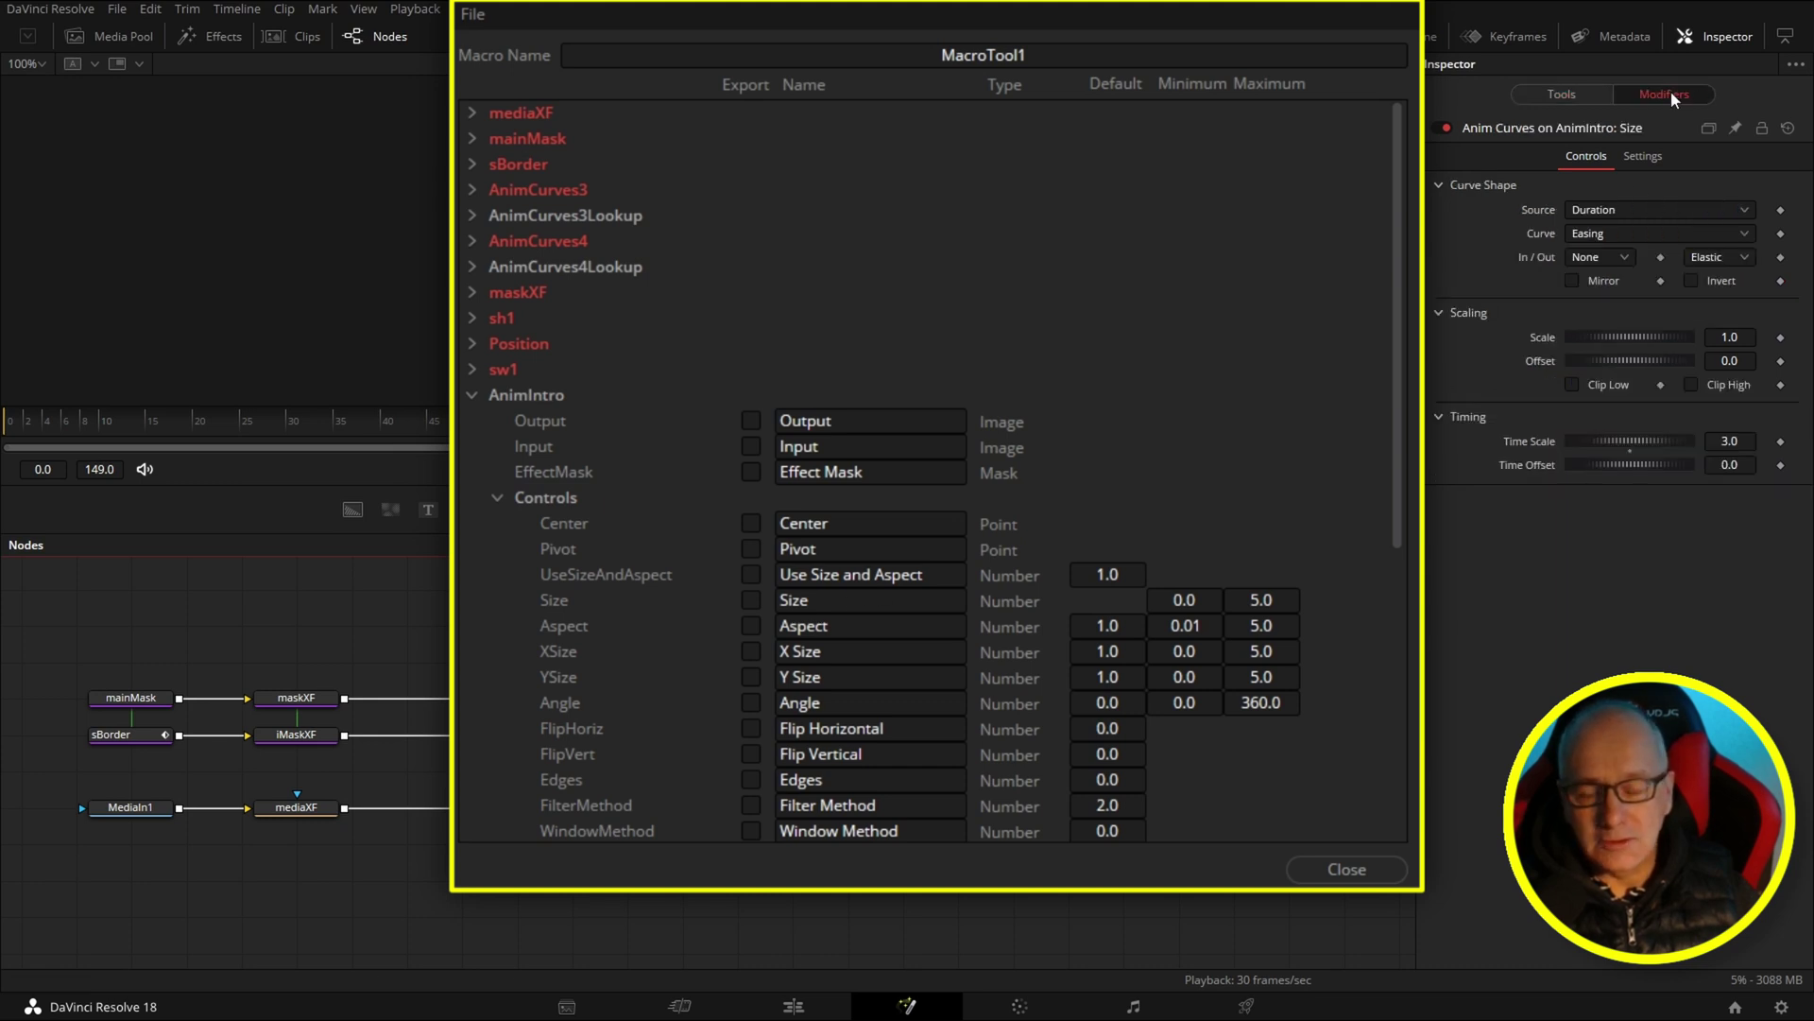
pyautogui.click(524, 395)
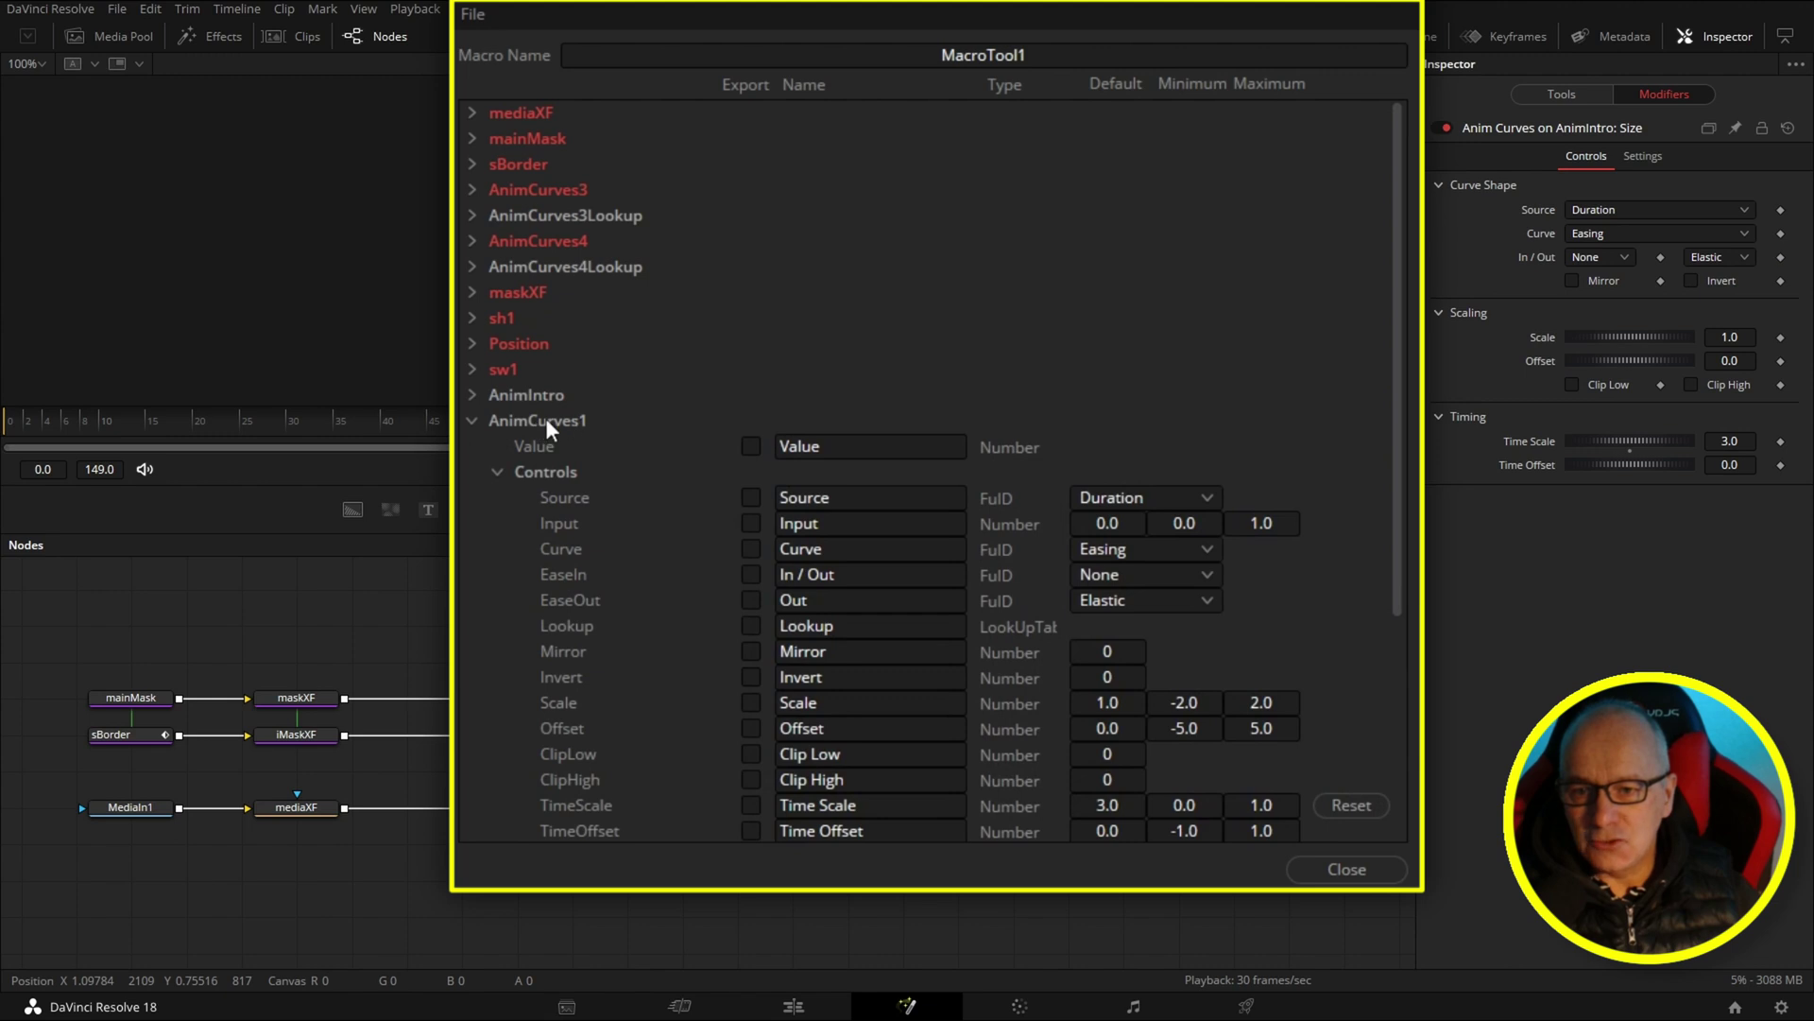
pyautogui.scroll(-1, 547, 426)
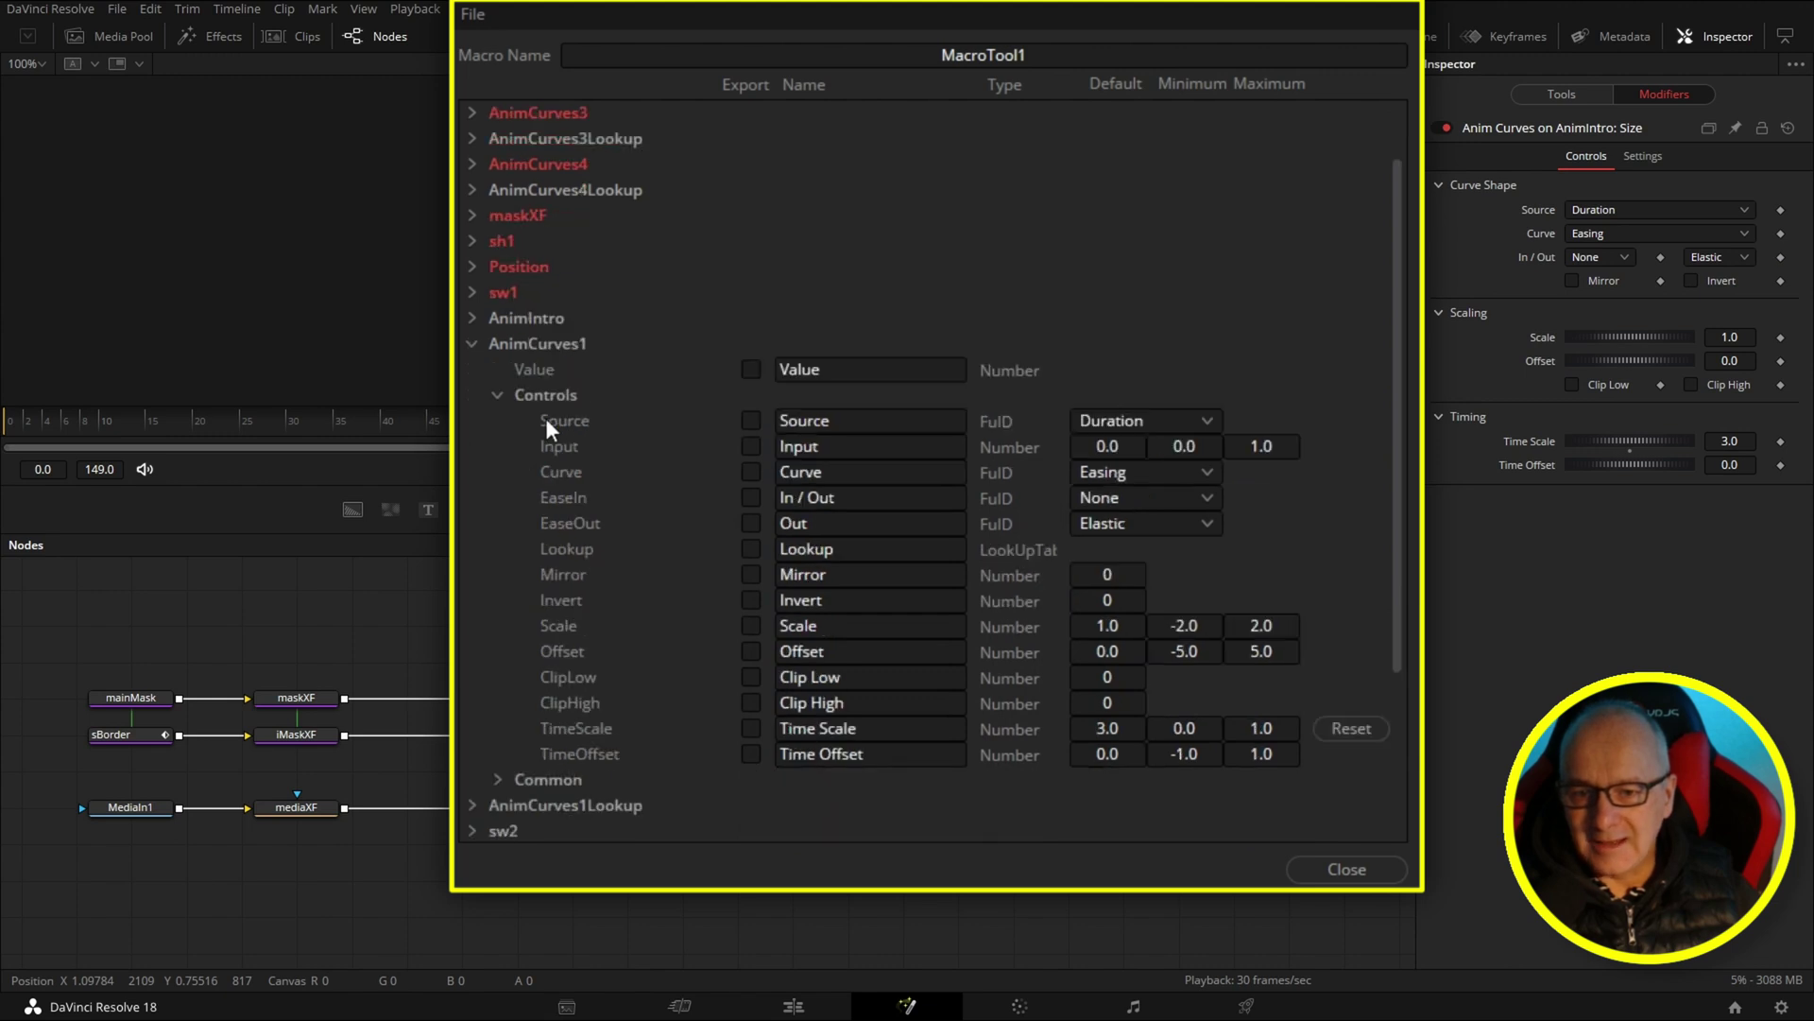
pyautogui.click(751, 420)
pyautogui.click(841, 430)
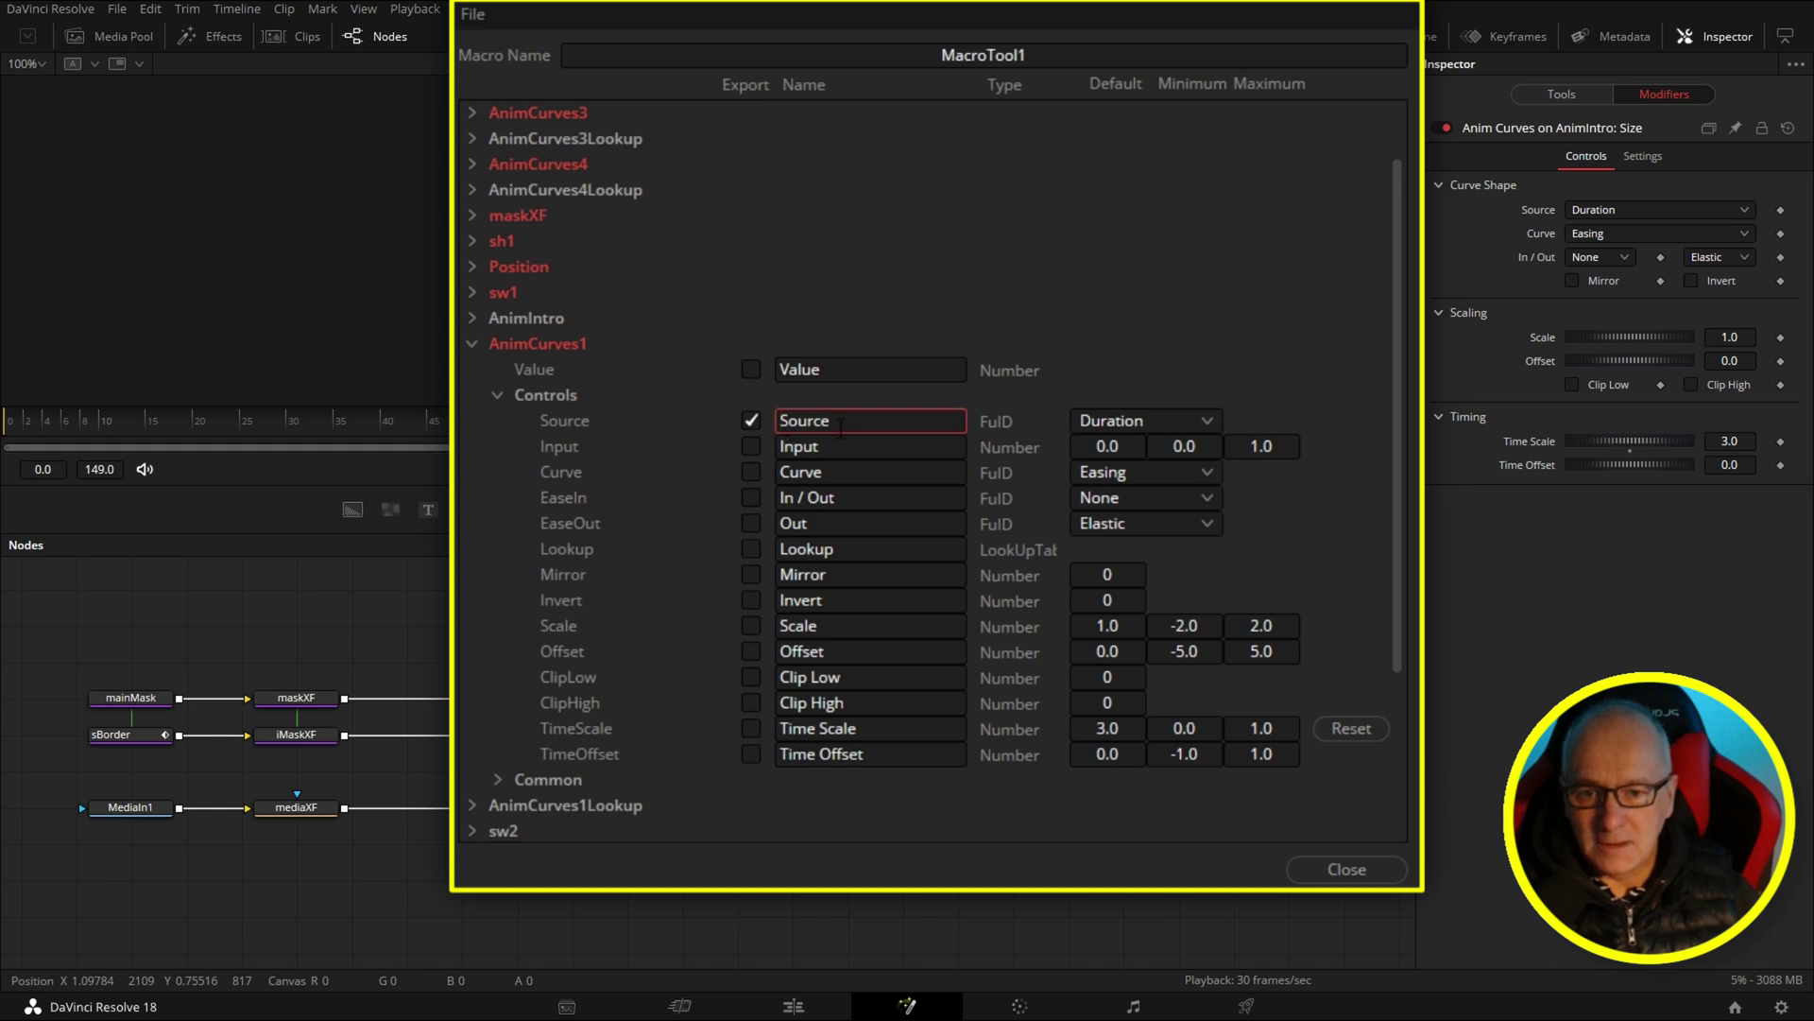
pyautogui.write('Intro')
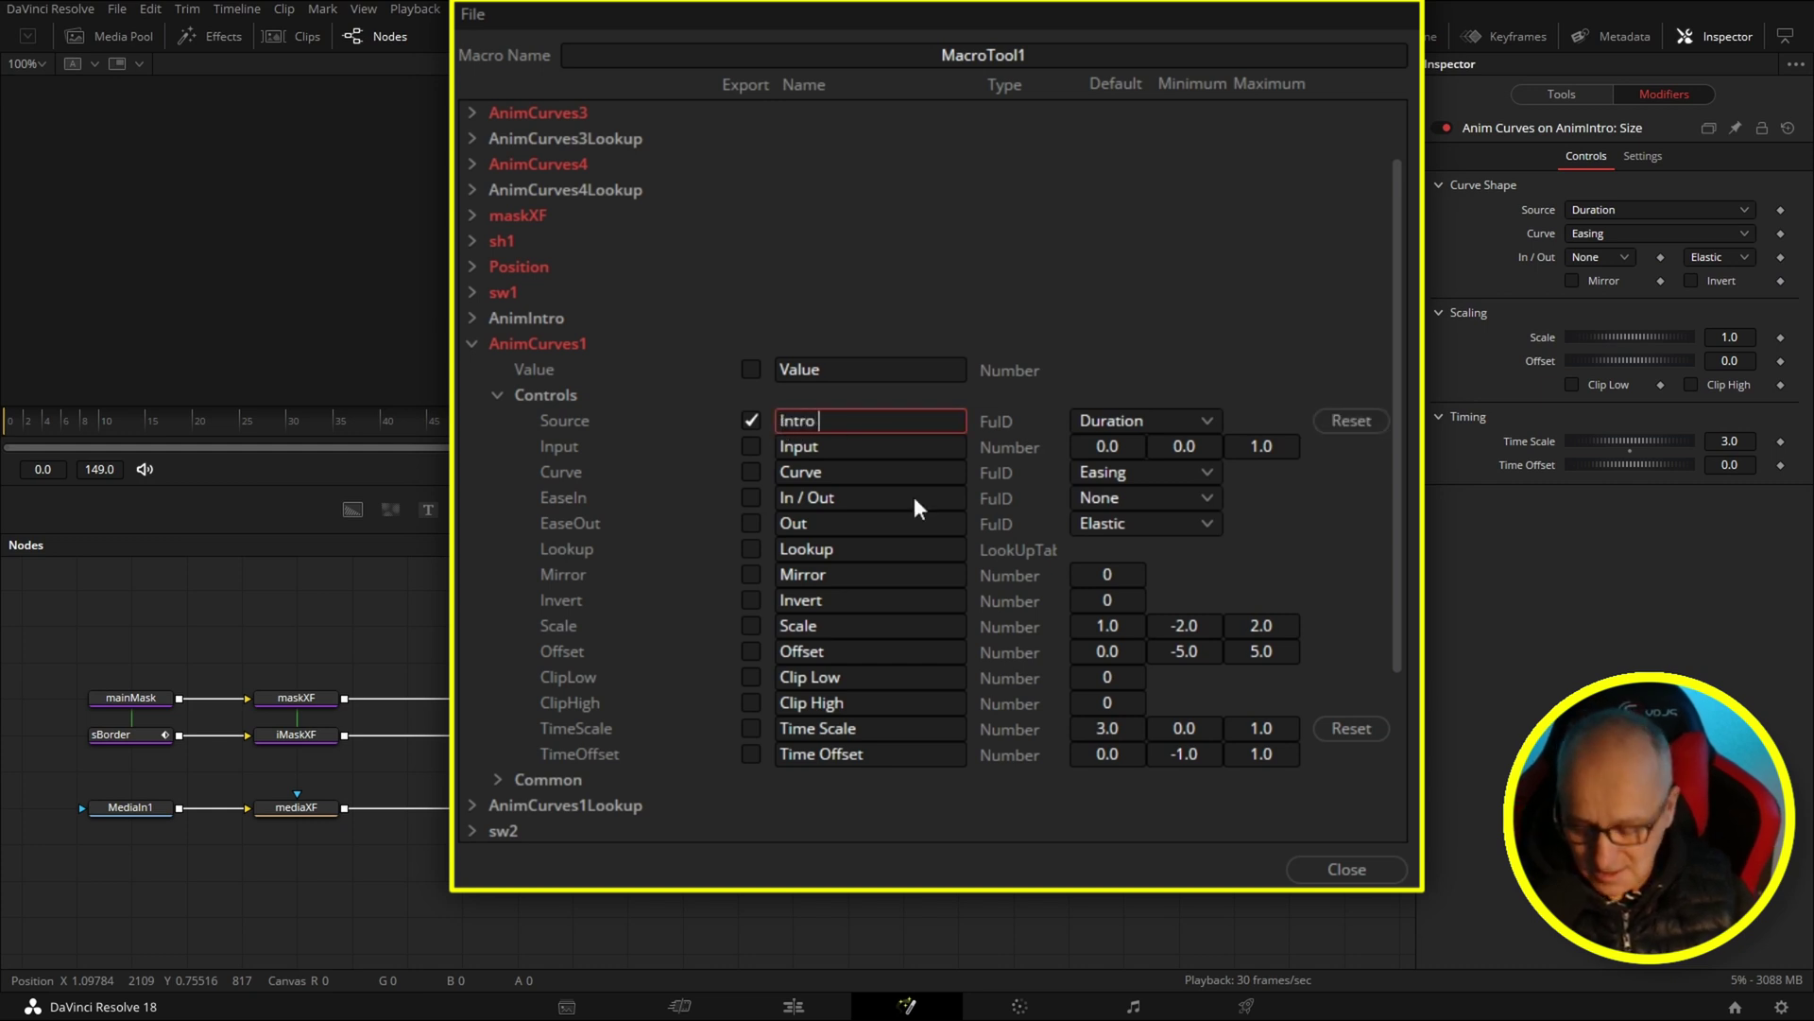
pyautogui.write(' Size')
pyautogui.click(751, 447)
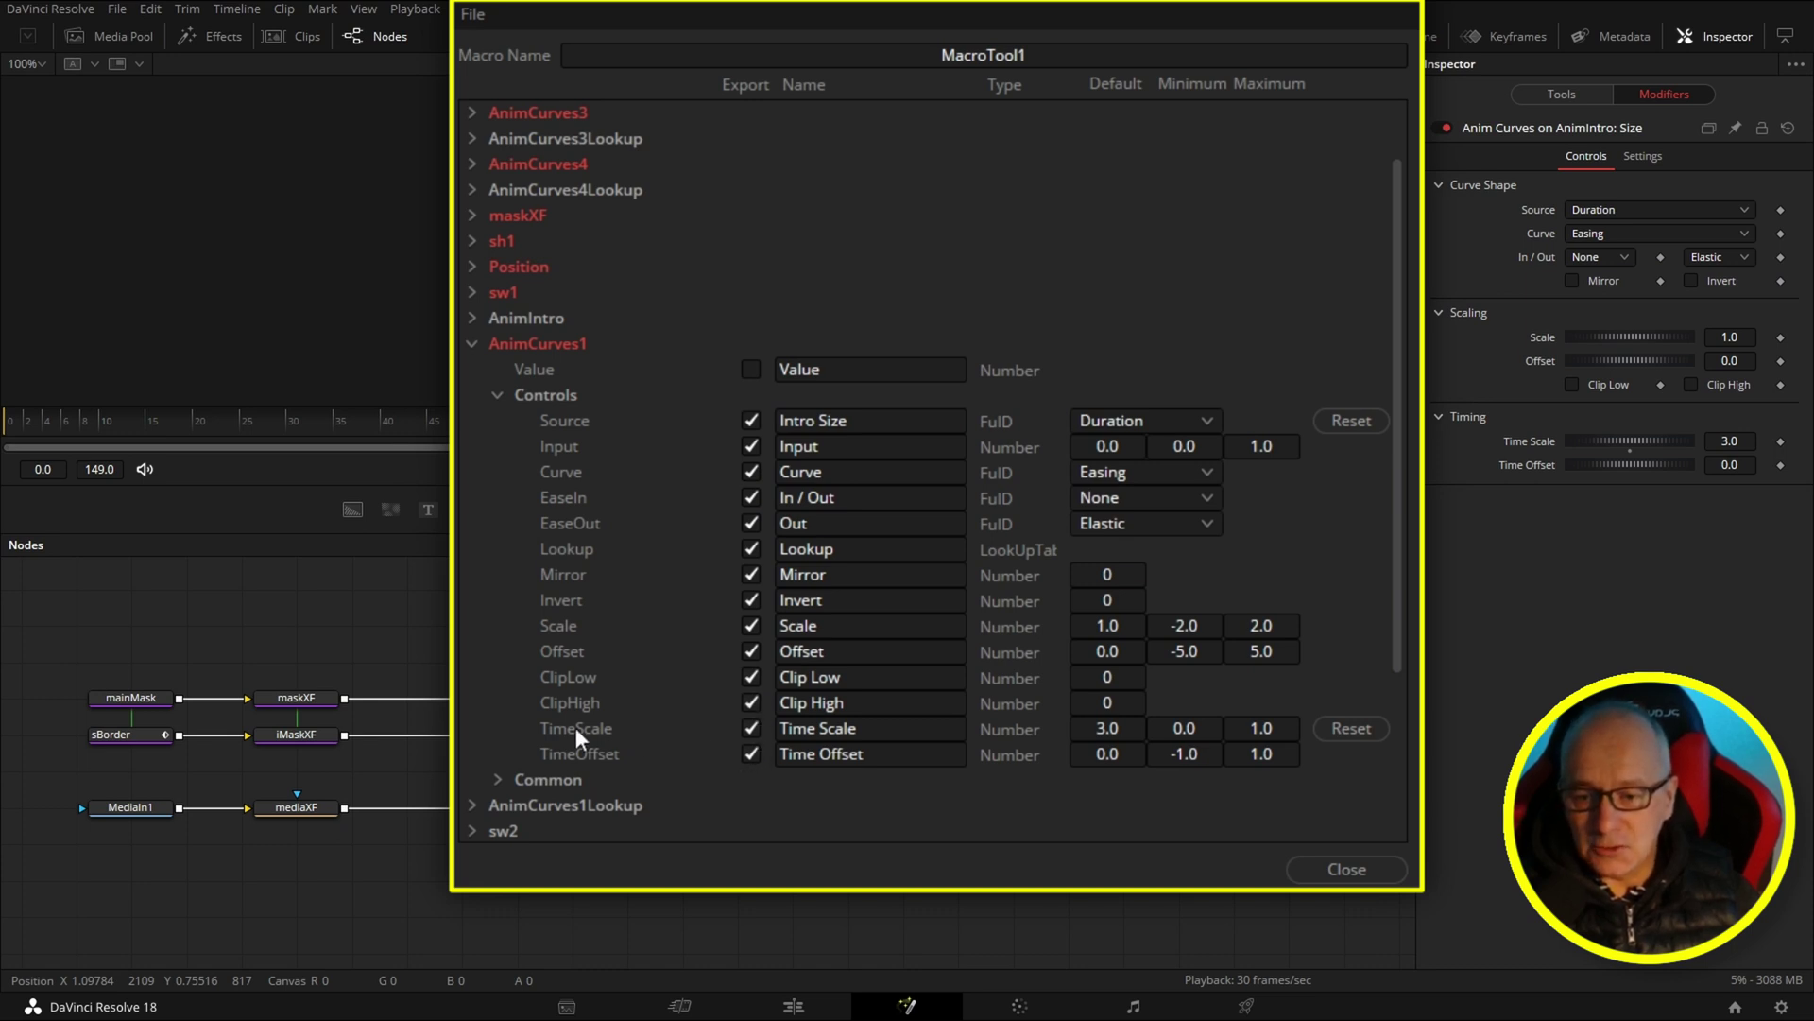
# Rename AnimCurves1's exported Time Scale control to Anim Speed and collapse its list
pyautogui.click(888, 725)
pyautogui.hotkey('ctrl', 'a')
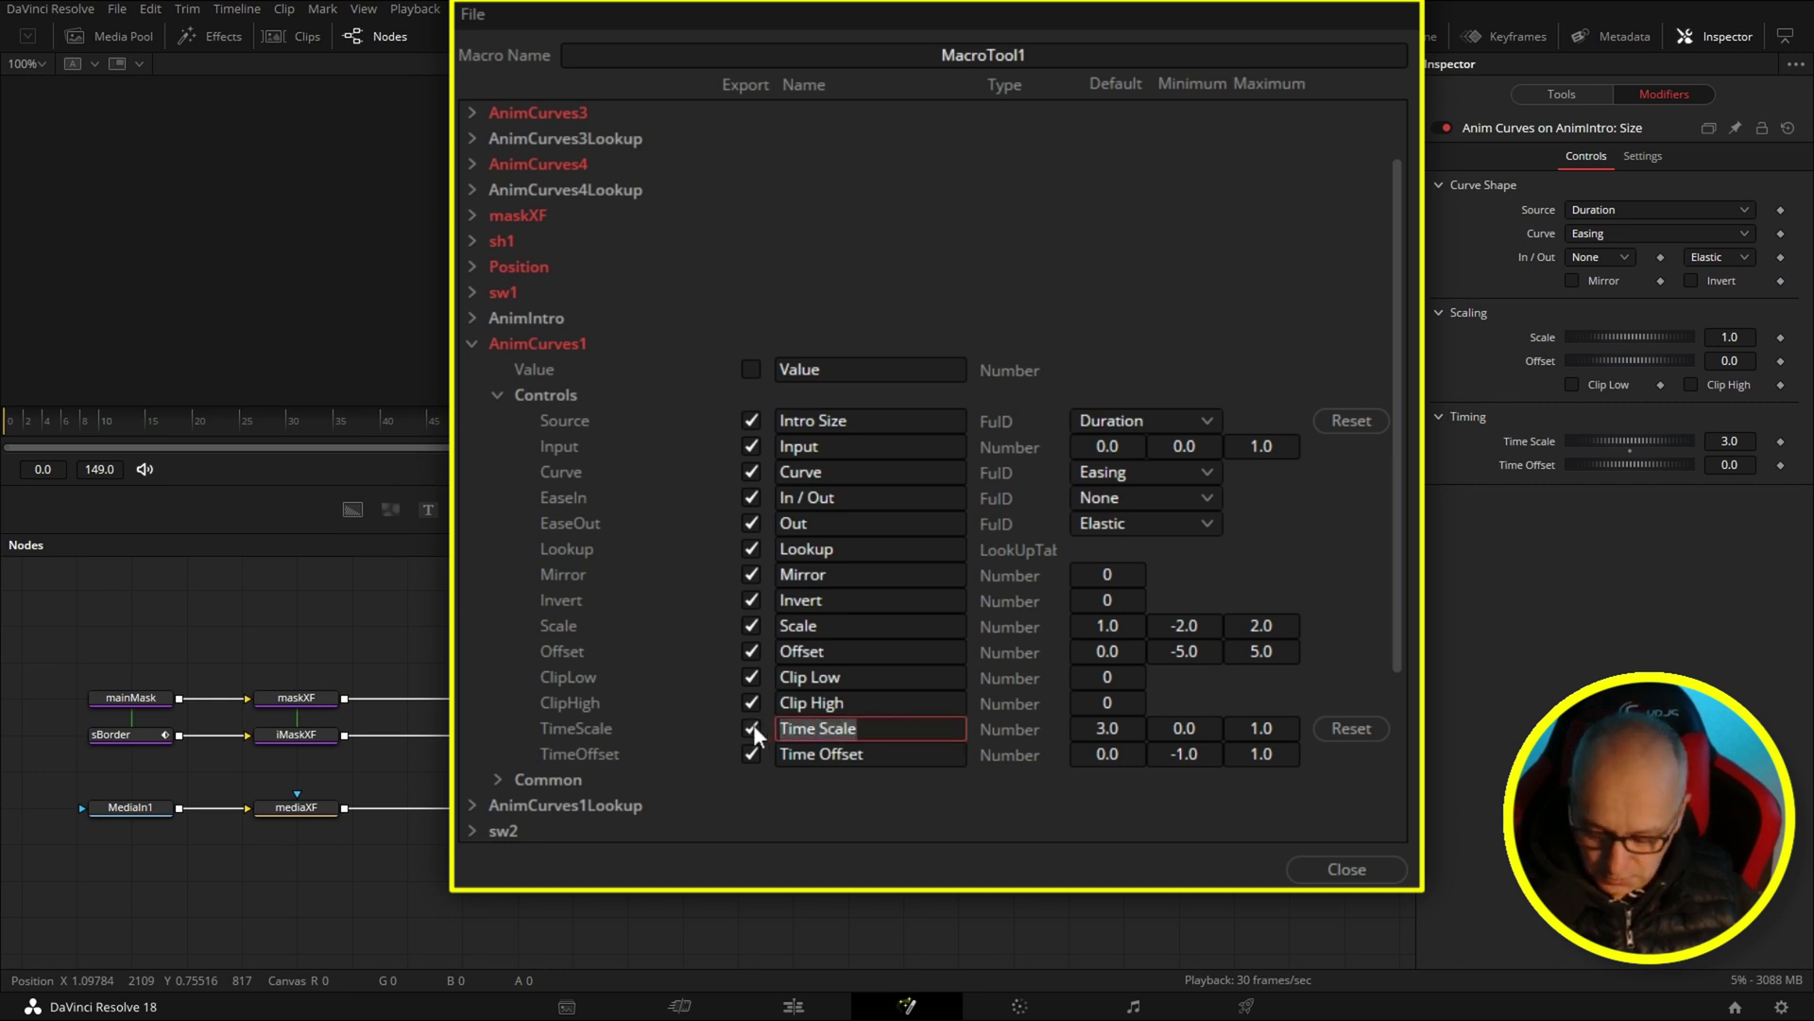
pyautogui.write('Anim Speed')
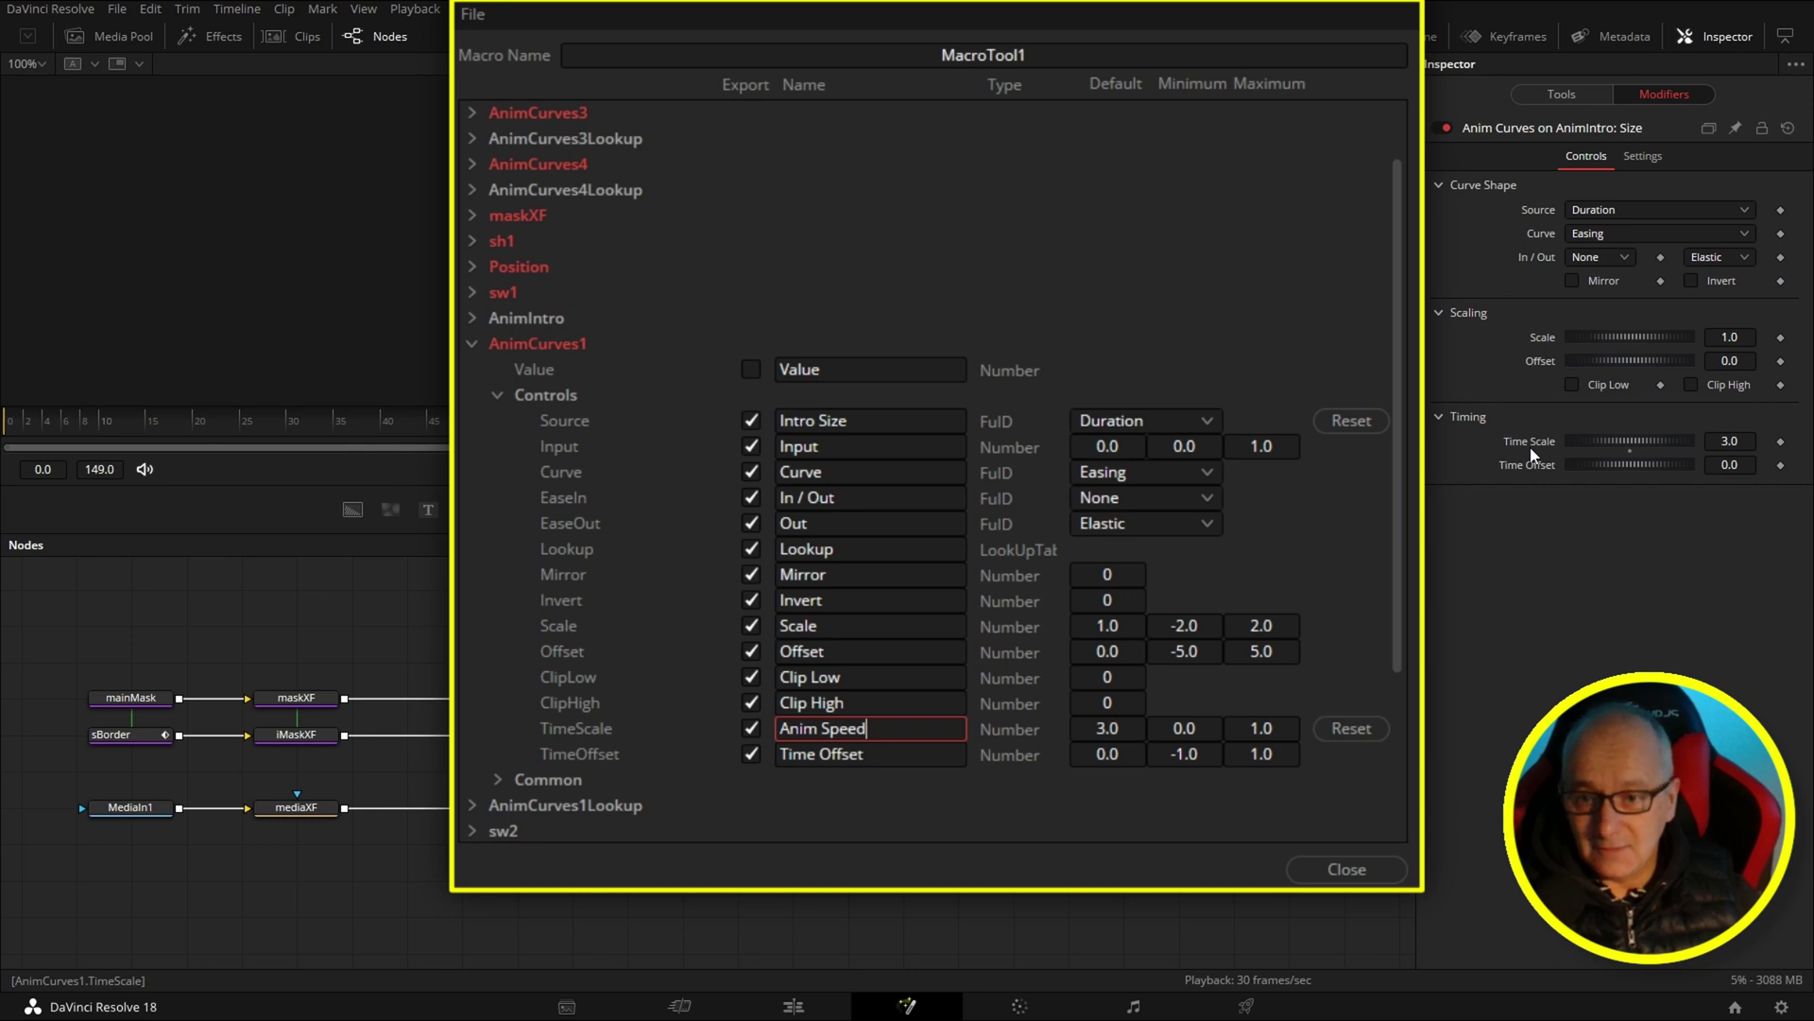
pyautogui.click(472, 345)
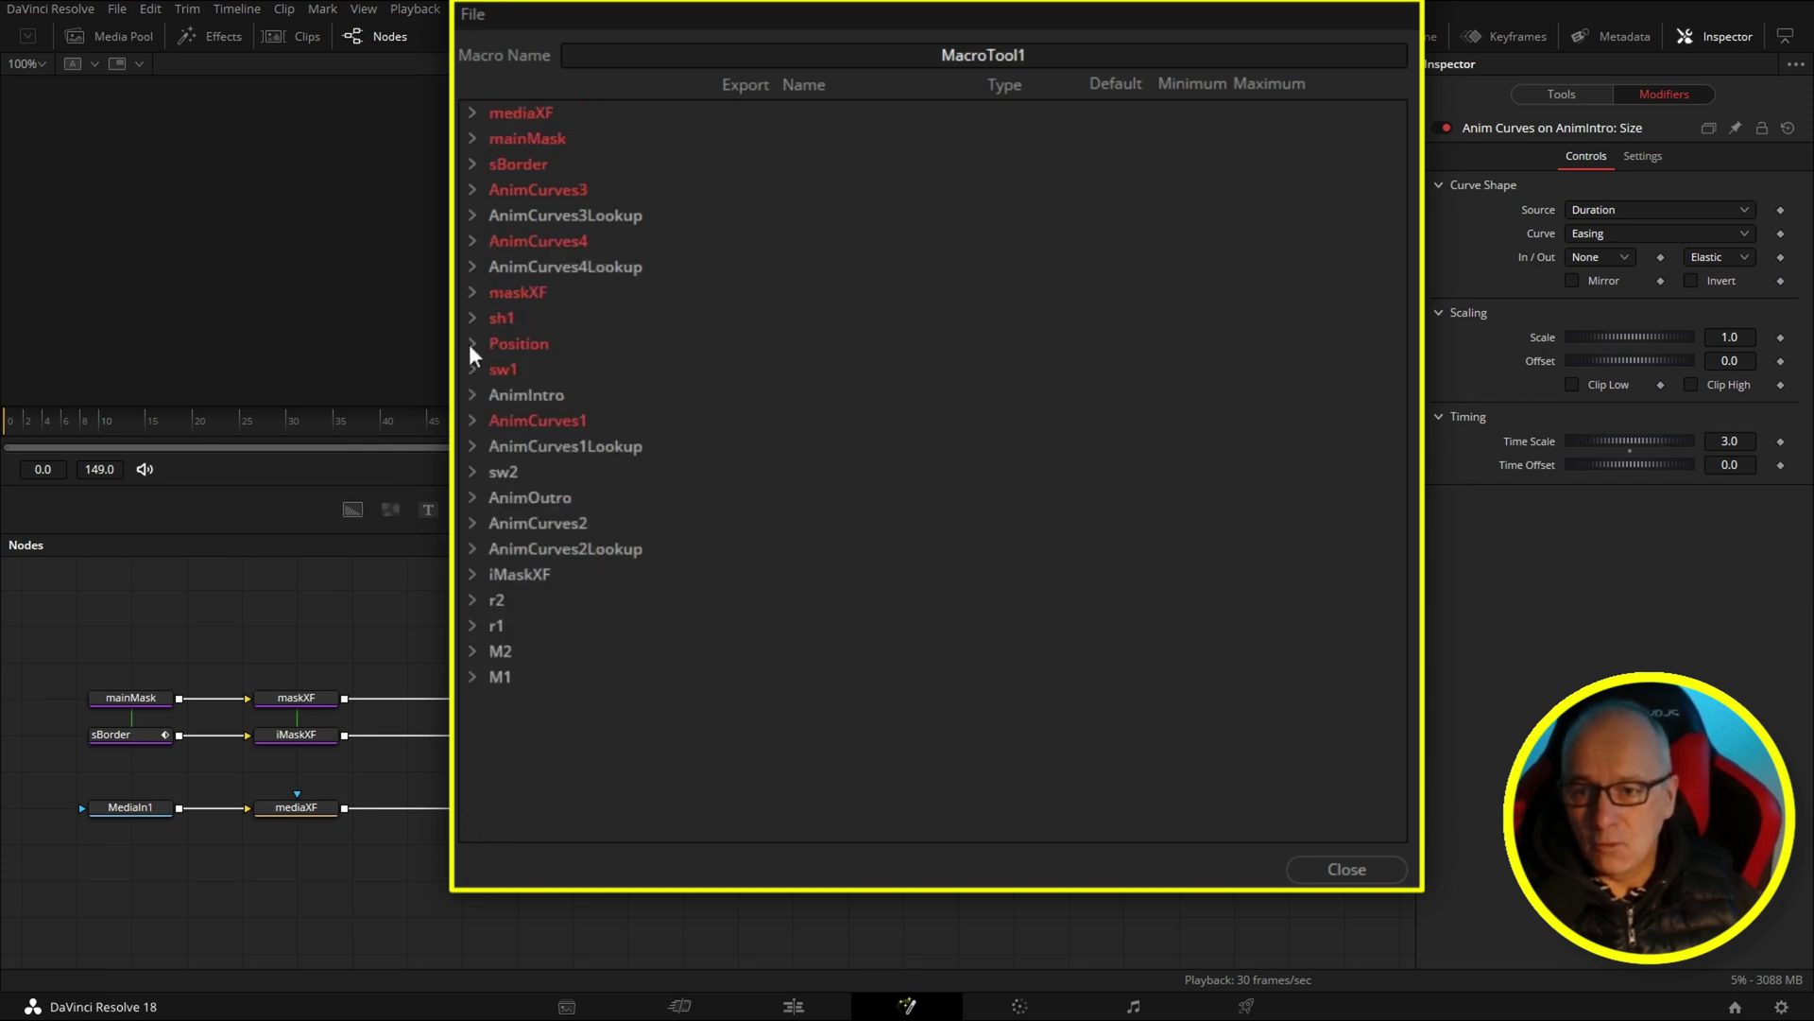
# Export sw2's Mix control under the name "Anim Outro on/off" and collapse its list
pyautogui.click(473, 473)
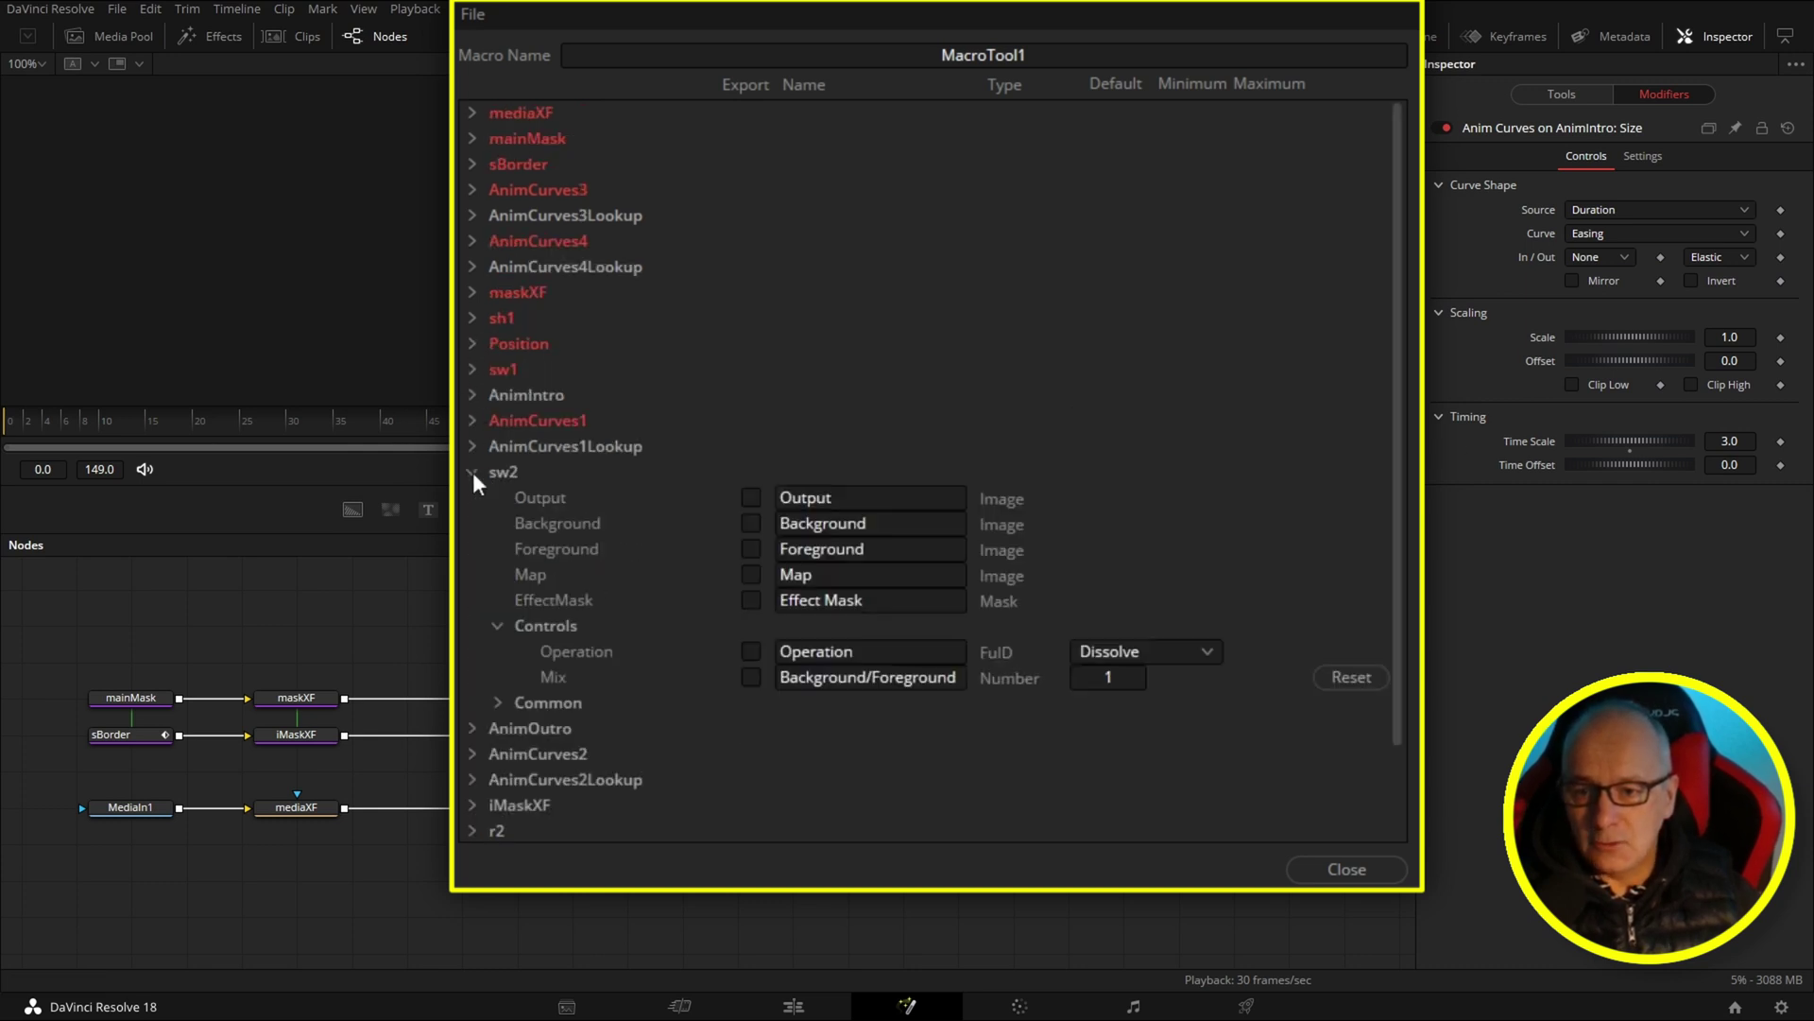
pyautogui.click(751, 676)
pyautogui.click(958, 672)
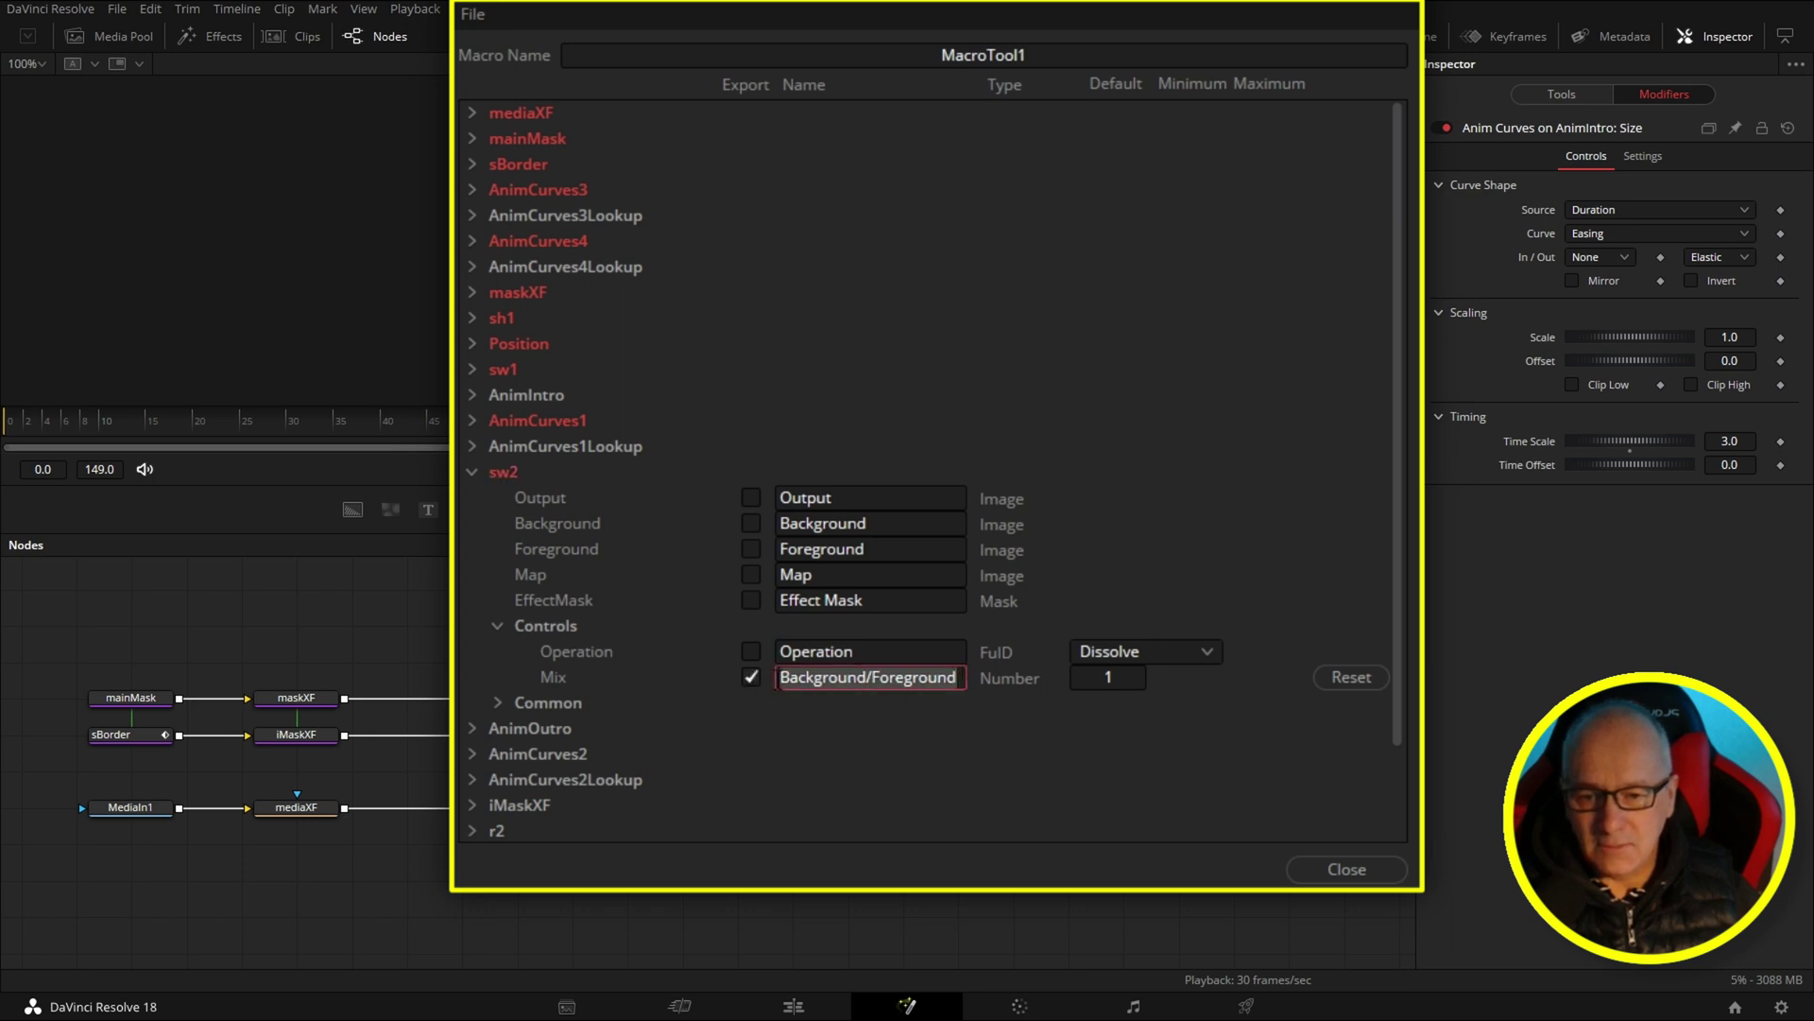
pyautogui.write('Anim ')
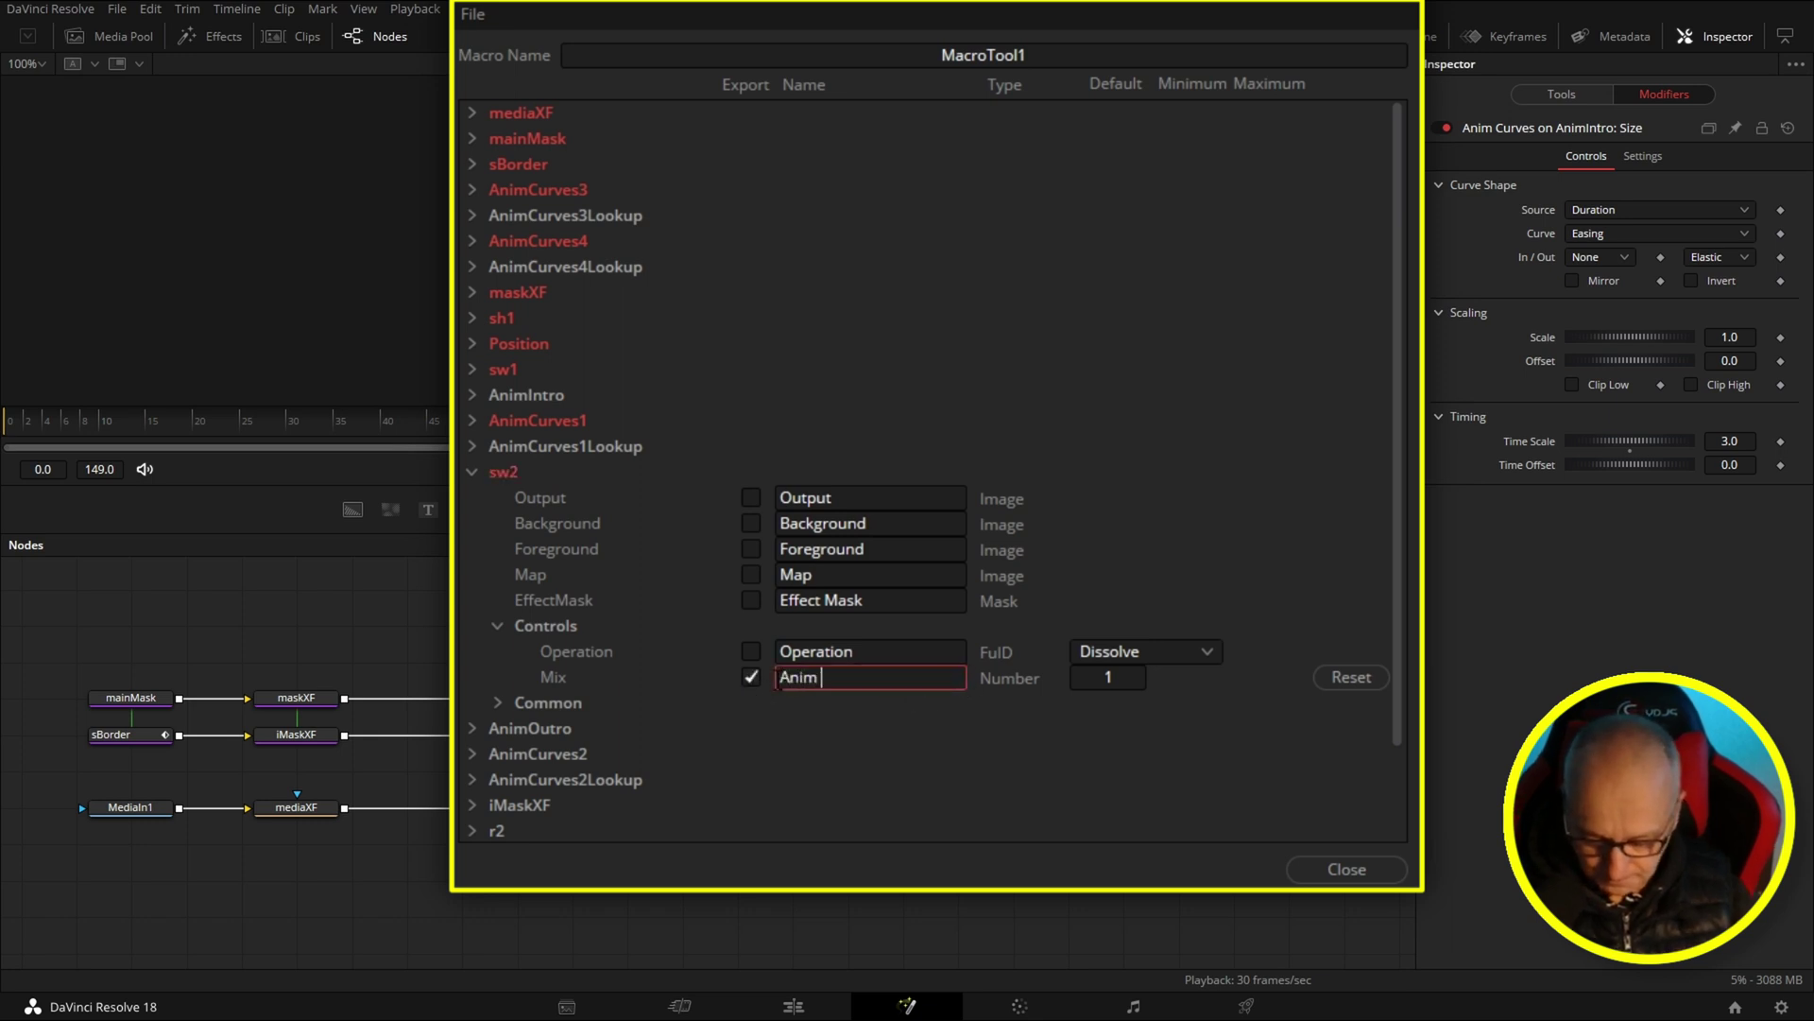
pyautogui.write('Outro o')
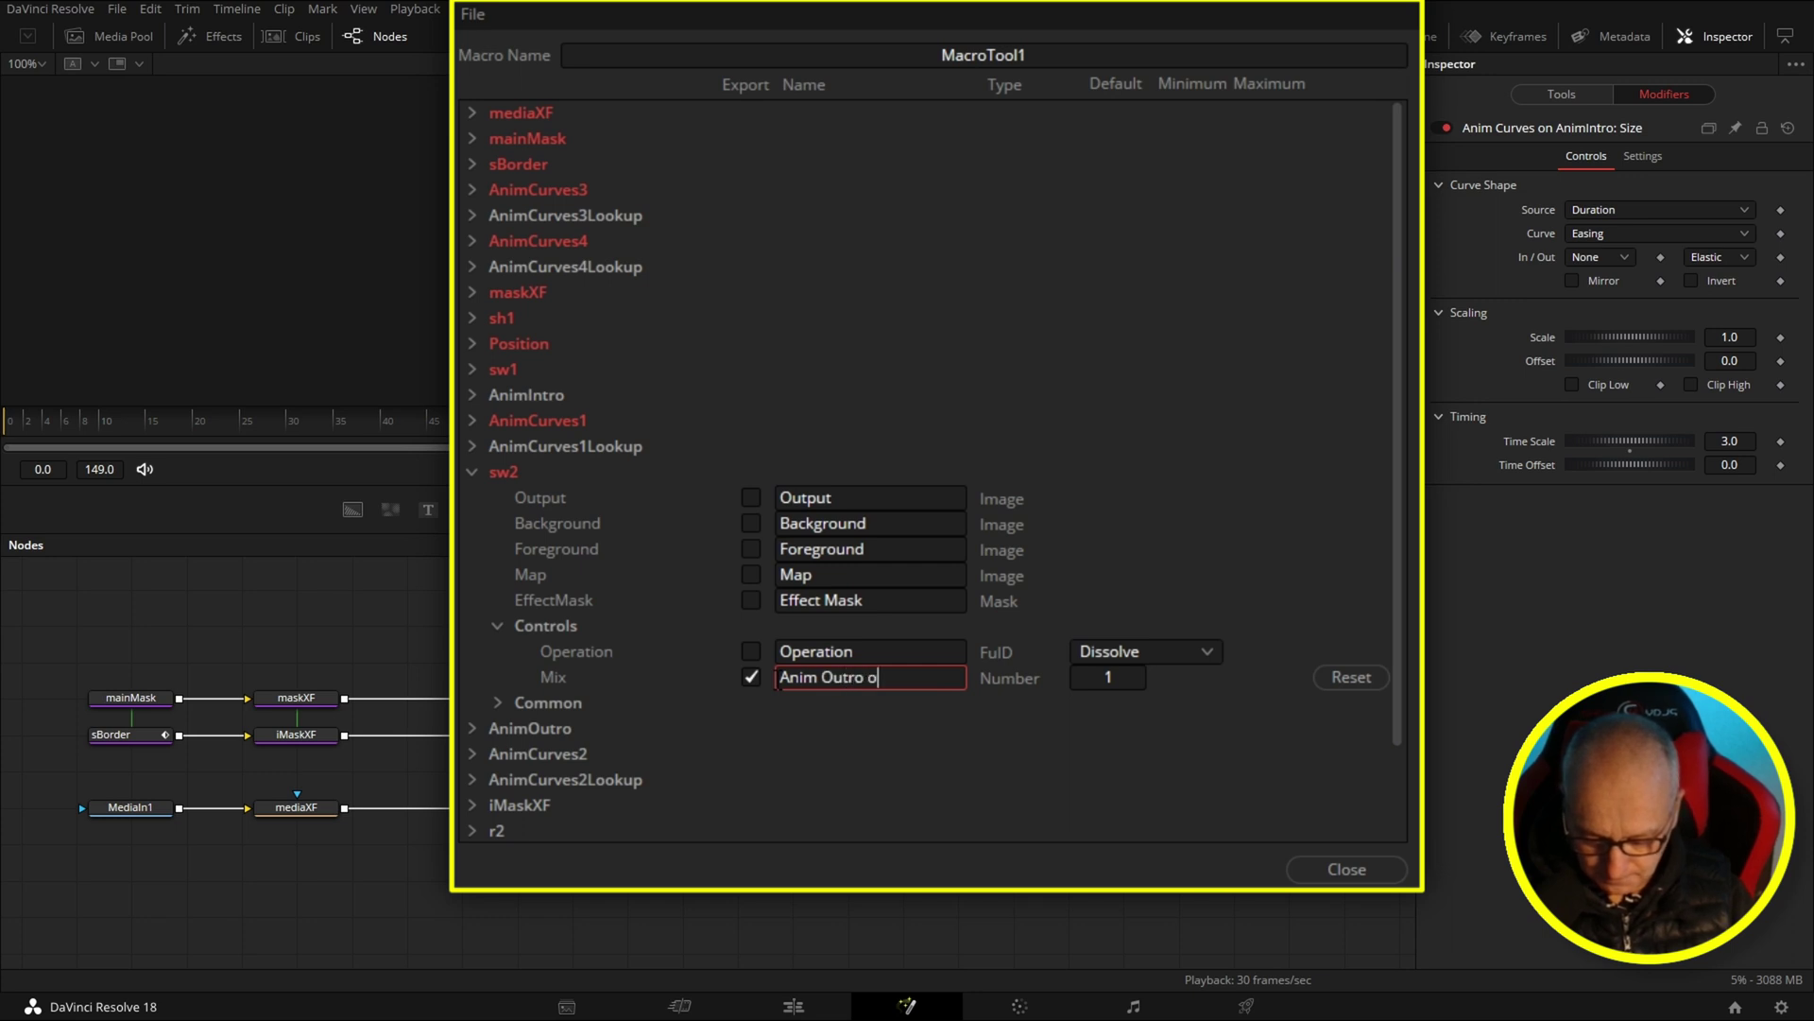
pyautogui.write('n/off')
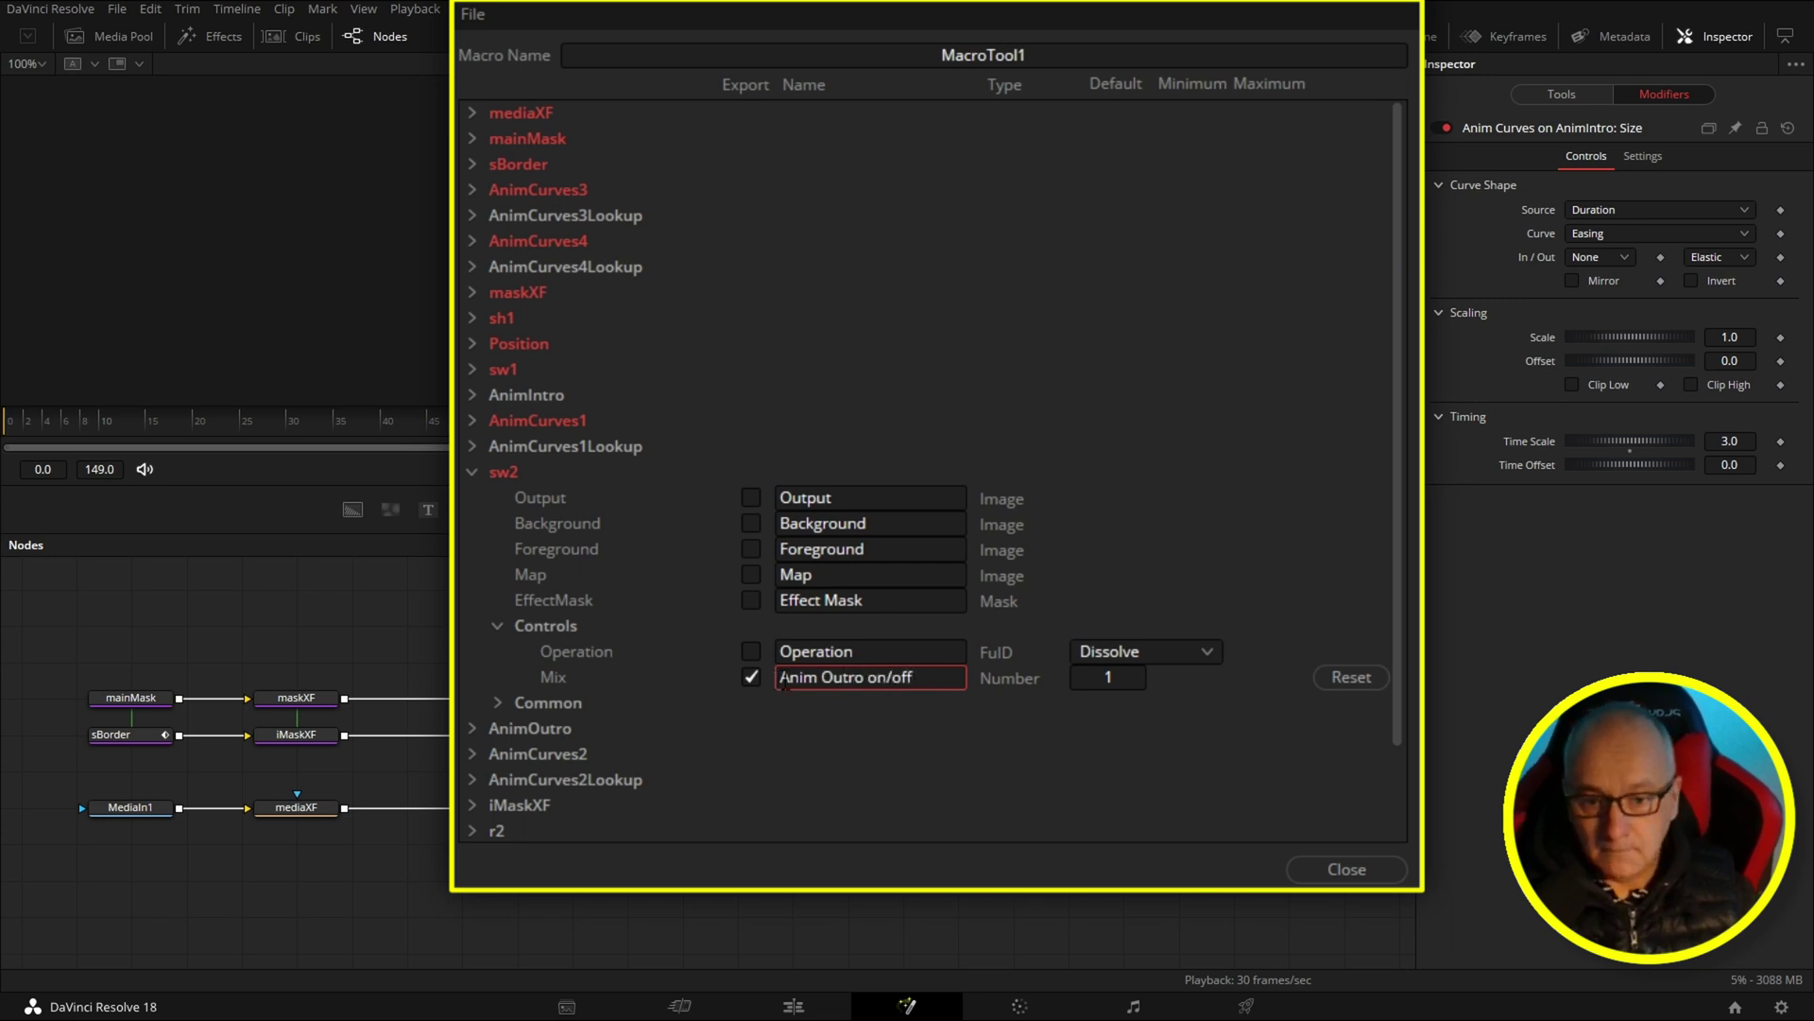
pyautogui.press('Return')
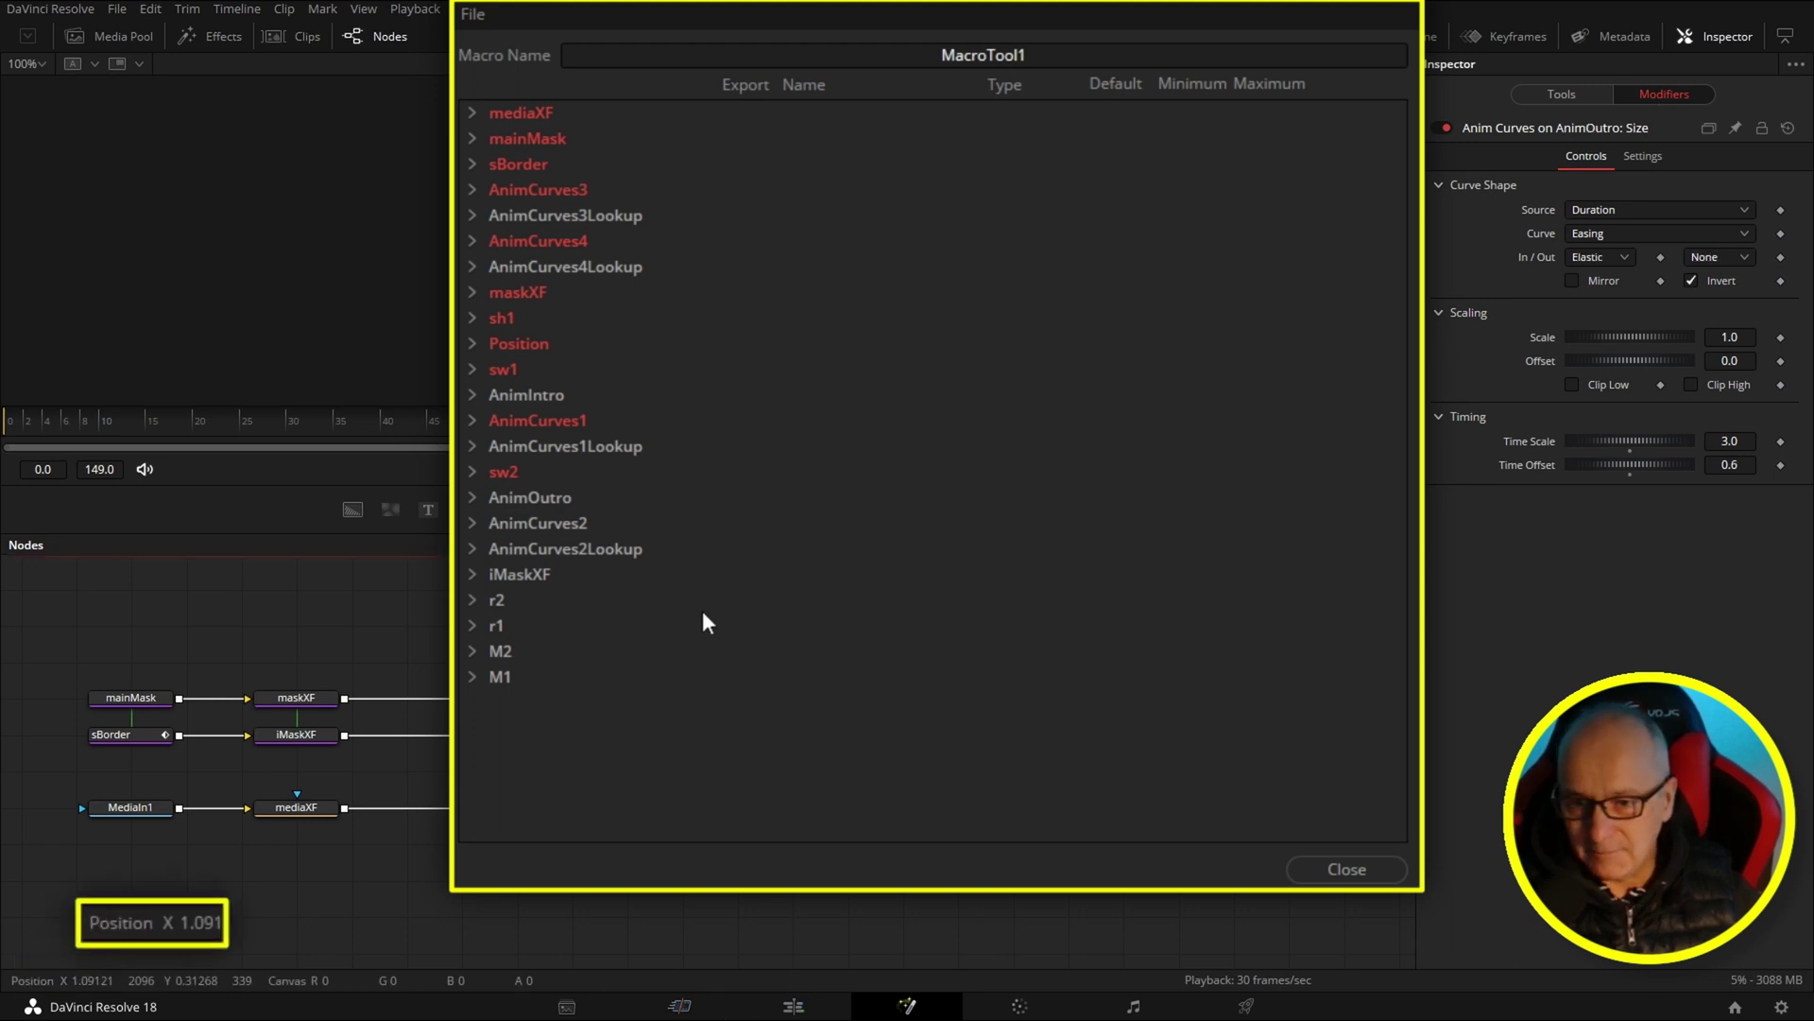
# Export AnimCurves2's controls from Source through Time Offset, renaming Source to Outro Size, and collapse its list
pyautogui.click(476, 521)
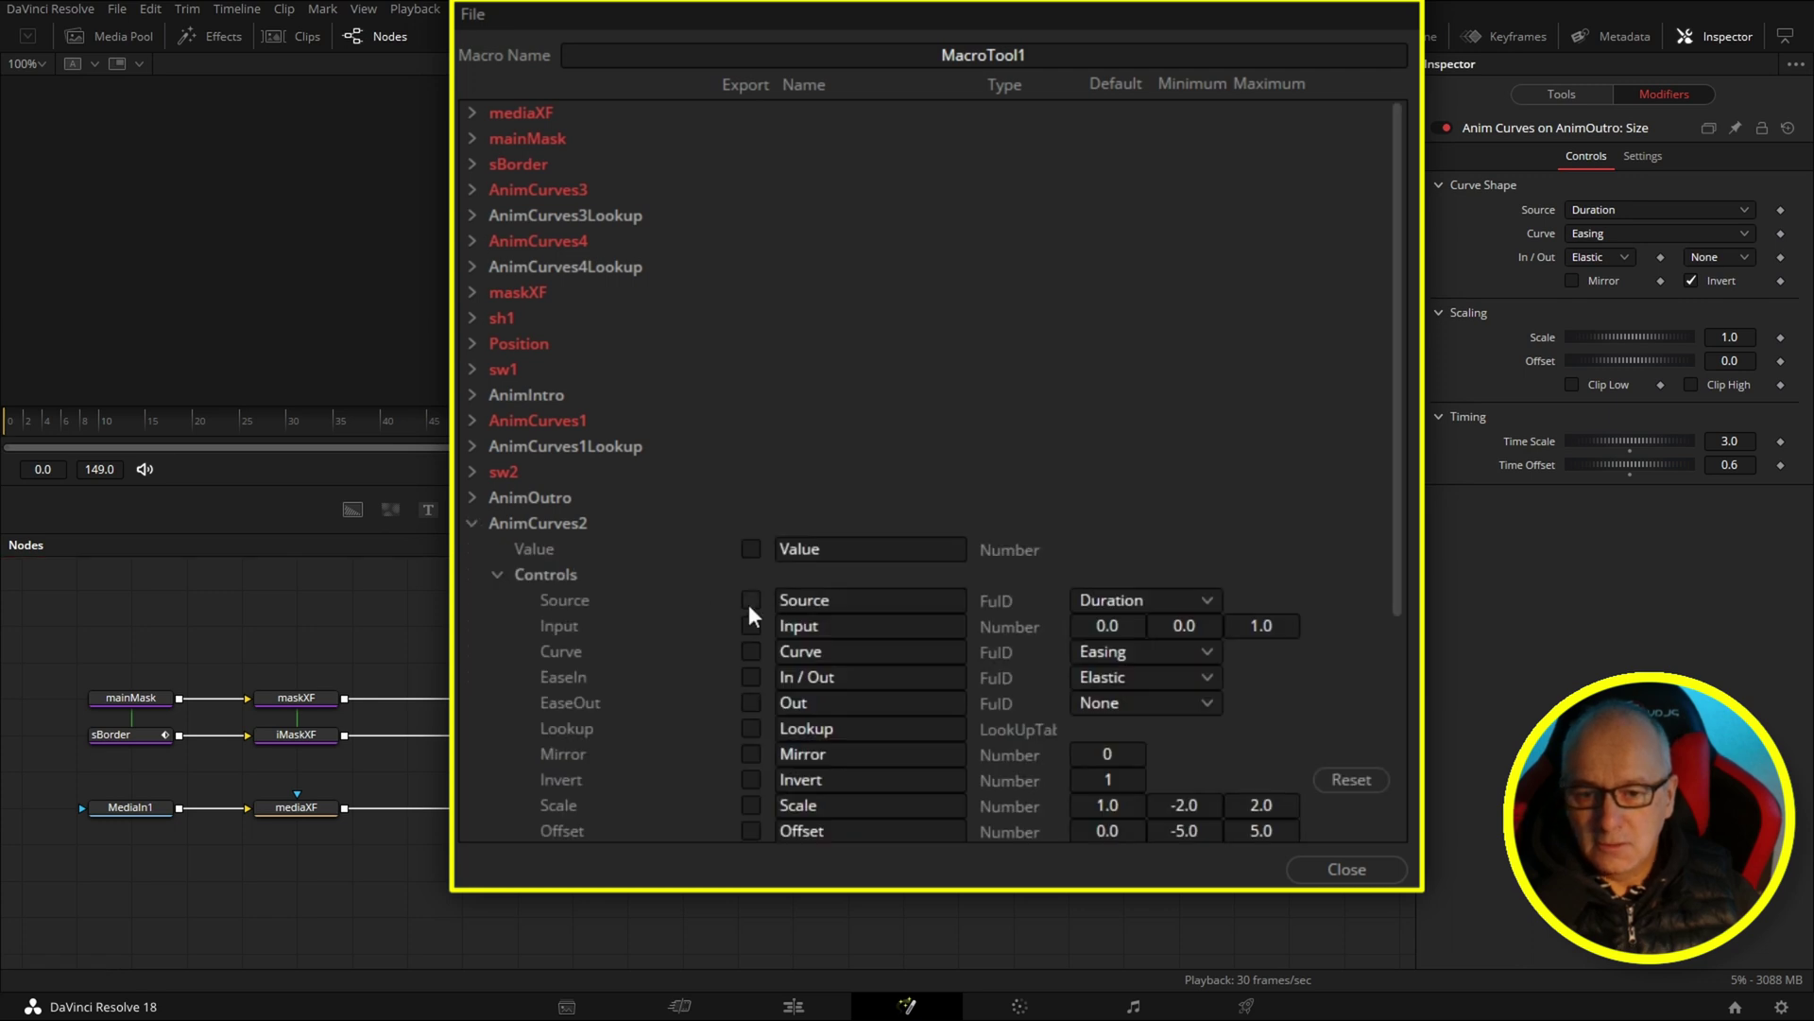
pyautogui.click(750, 601)
pyautogui.doubleClick(779, 603)
pyautogui.write('Outro Size')
pyautogui.click(751, 625)
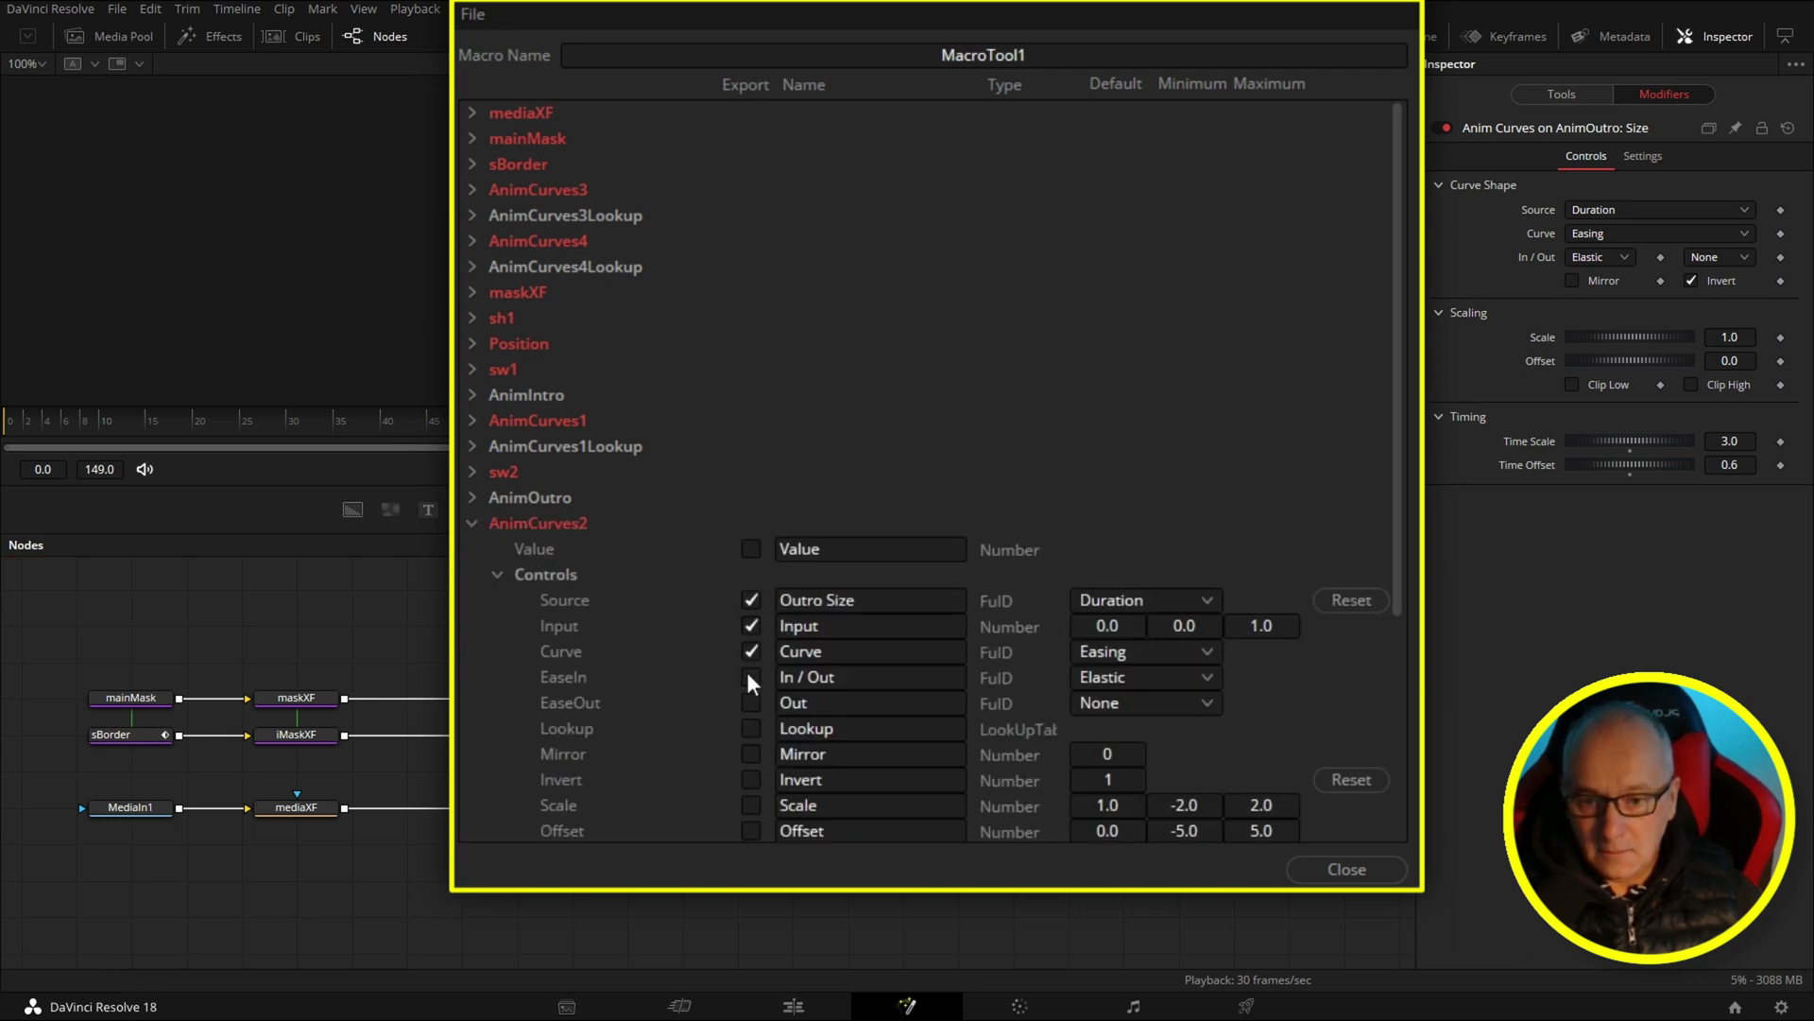
pyautogui.click(749, 677)
pyautogui.scroll(-2, 747, 676)
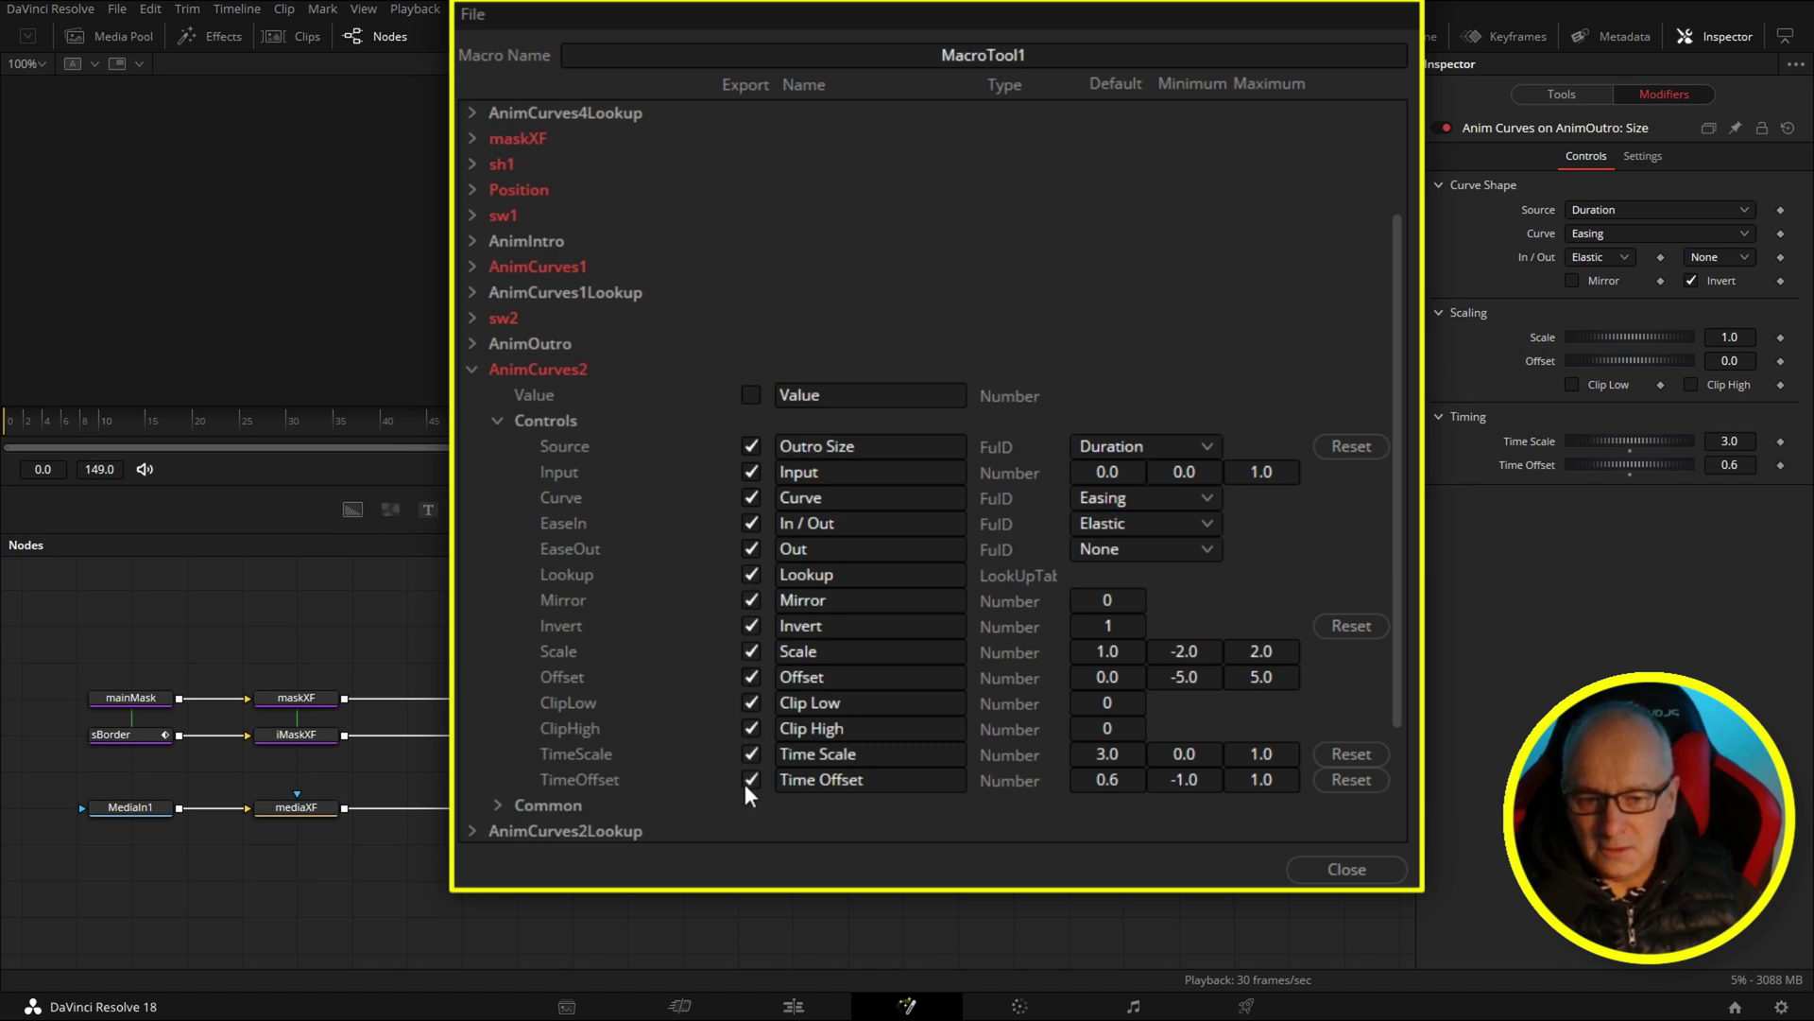
pyautogui.click(469, 369)
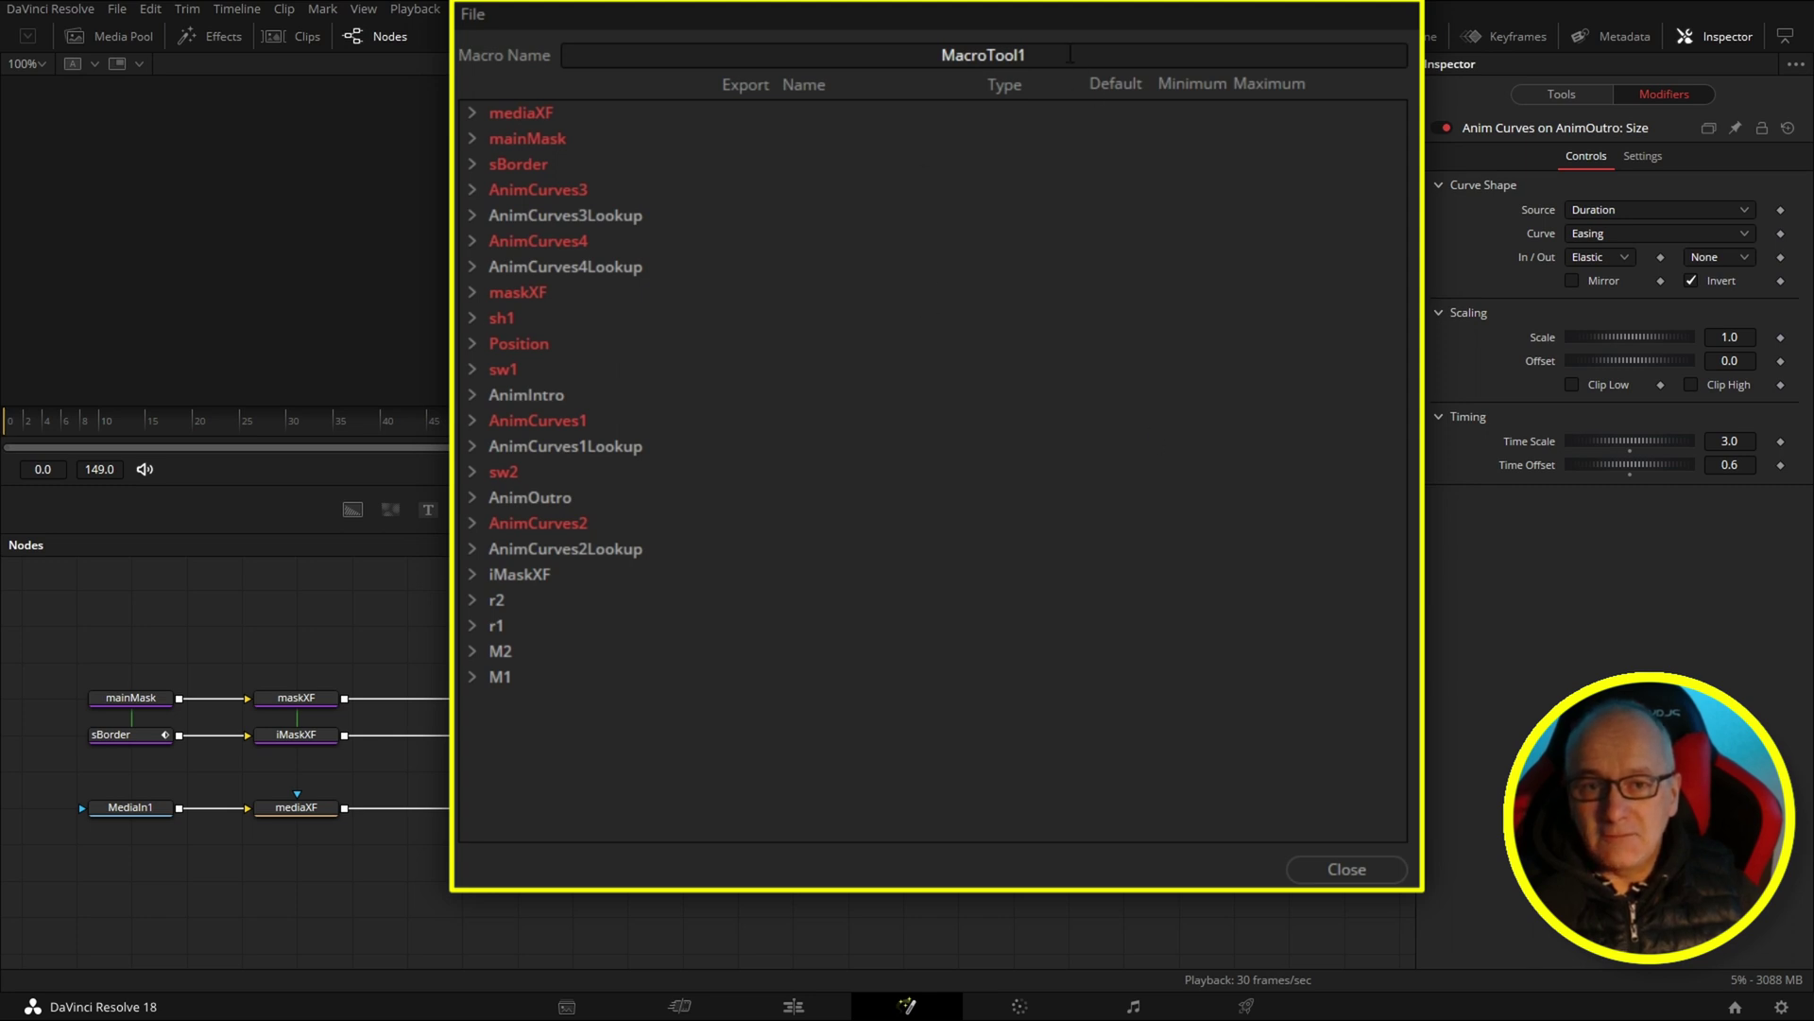
# Name the macro sCam
pyautogui.moveTo(1071, 54); pyautogui.dragTo(907, 58)
pyautogui.write('s')
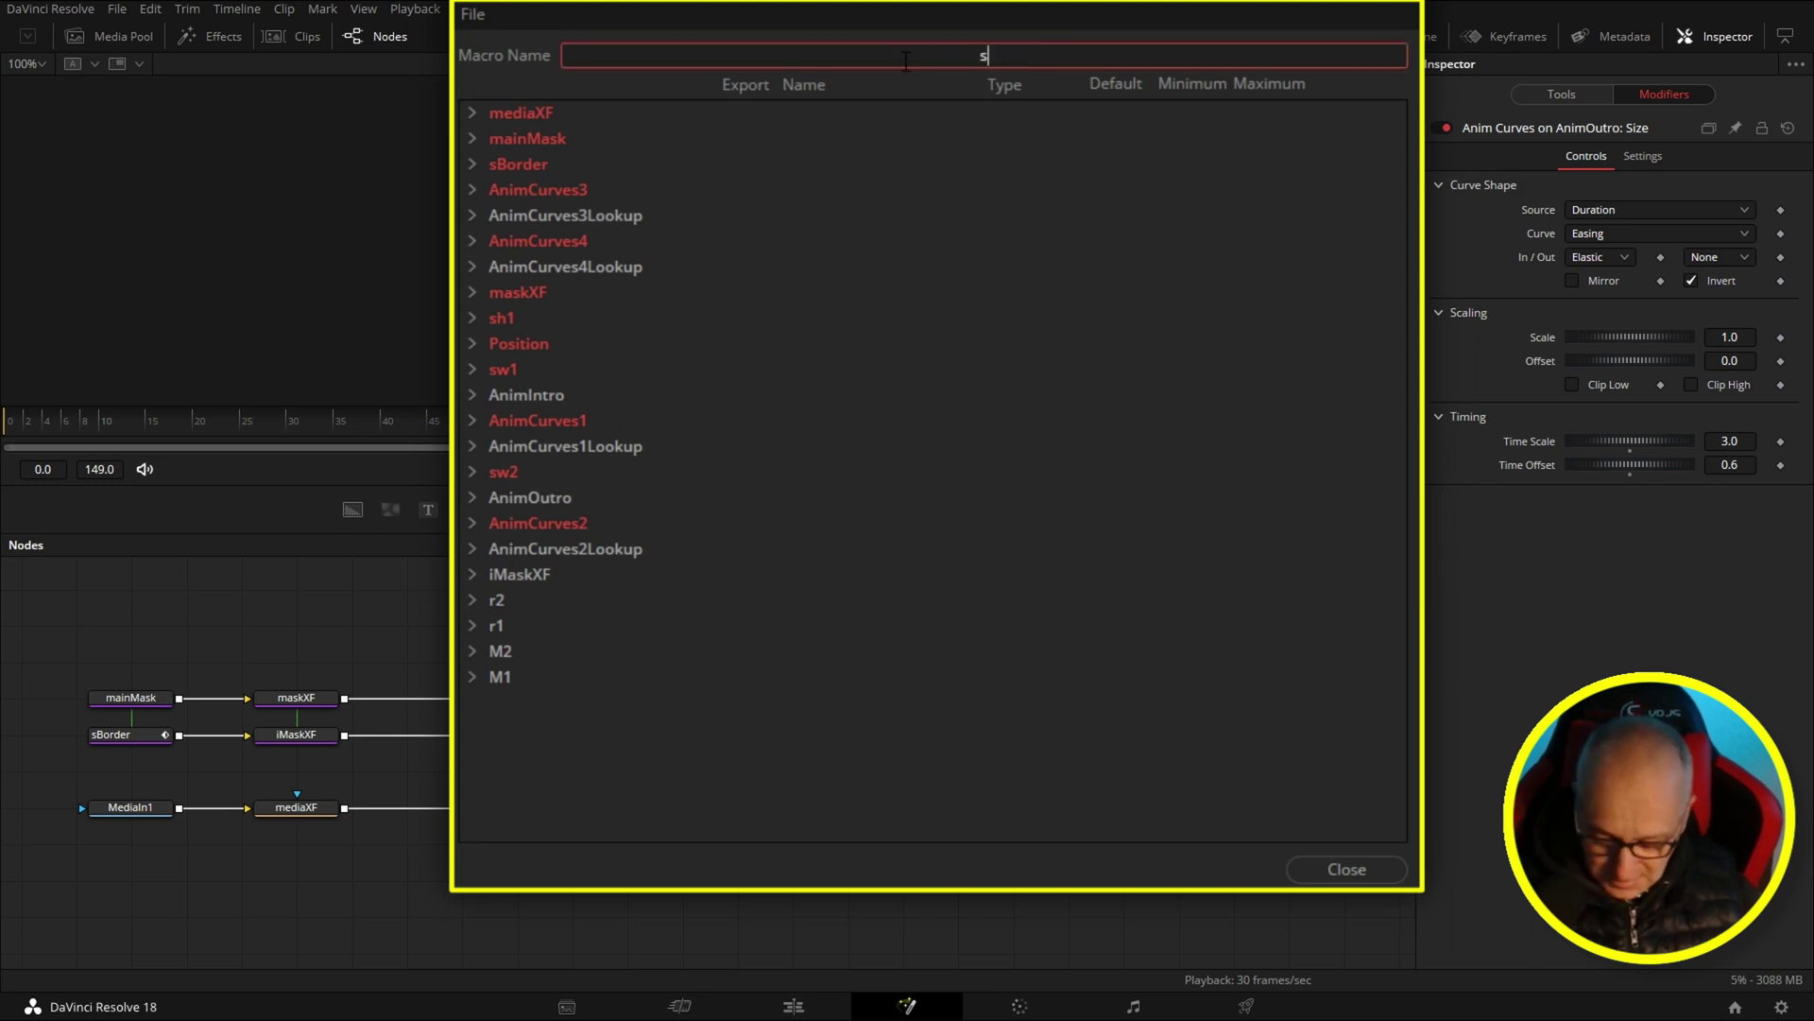
pyautogui.write('Cam')
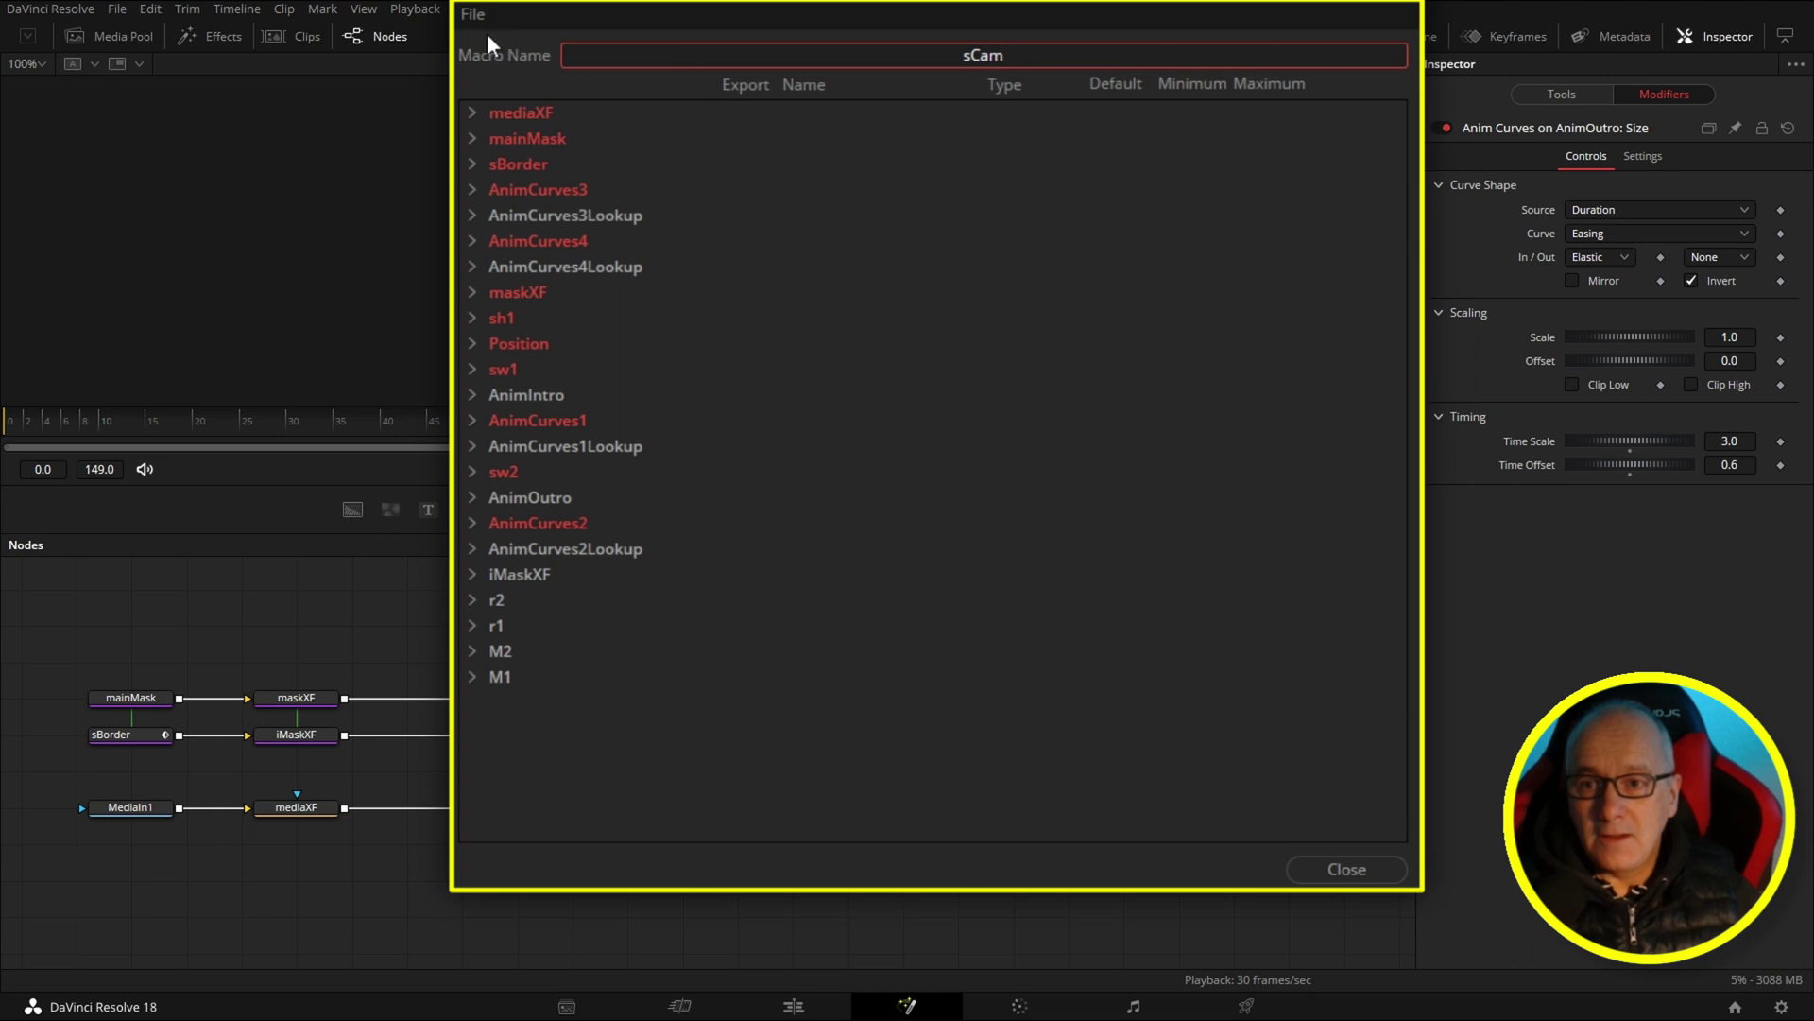
# Start saving the macro as a group and go to Fusion's Templates > Edit > Effects folder
pyautogui.click(476, 15)
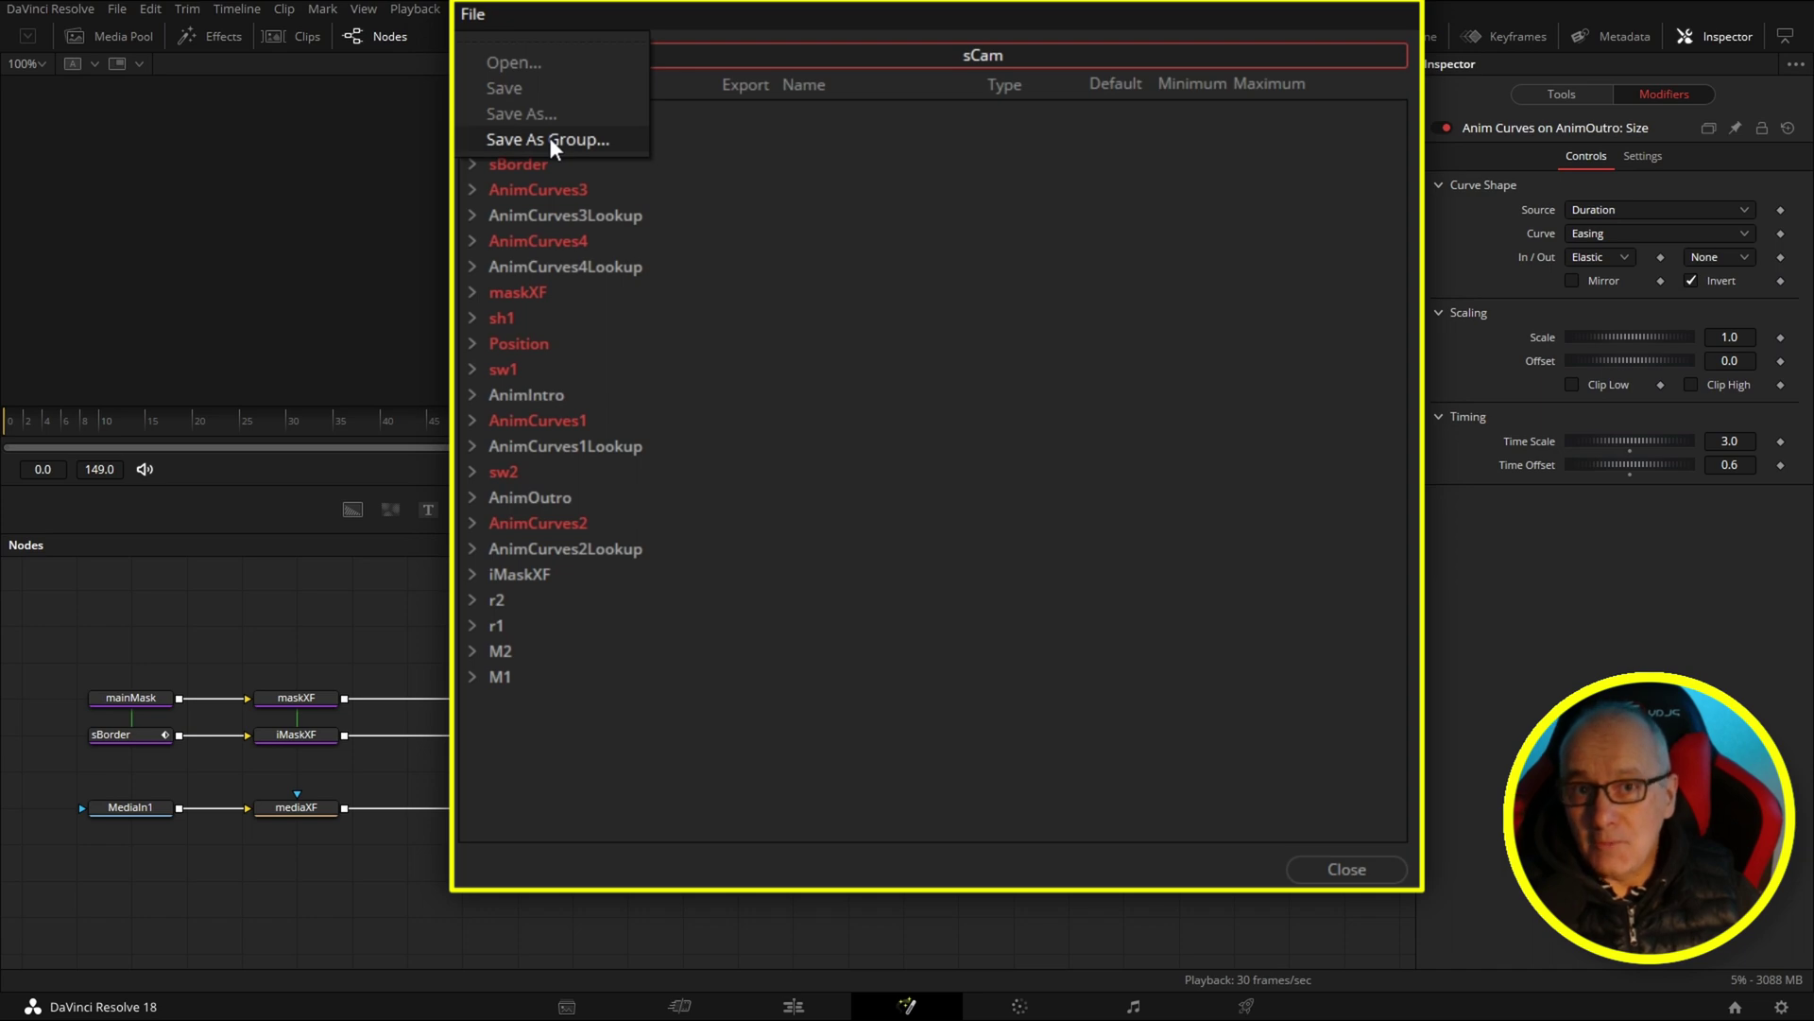
pyautogui.click(635, 166)
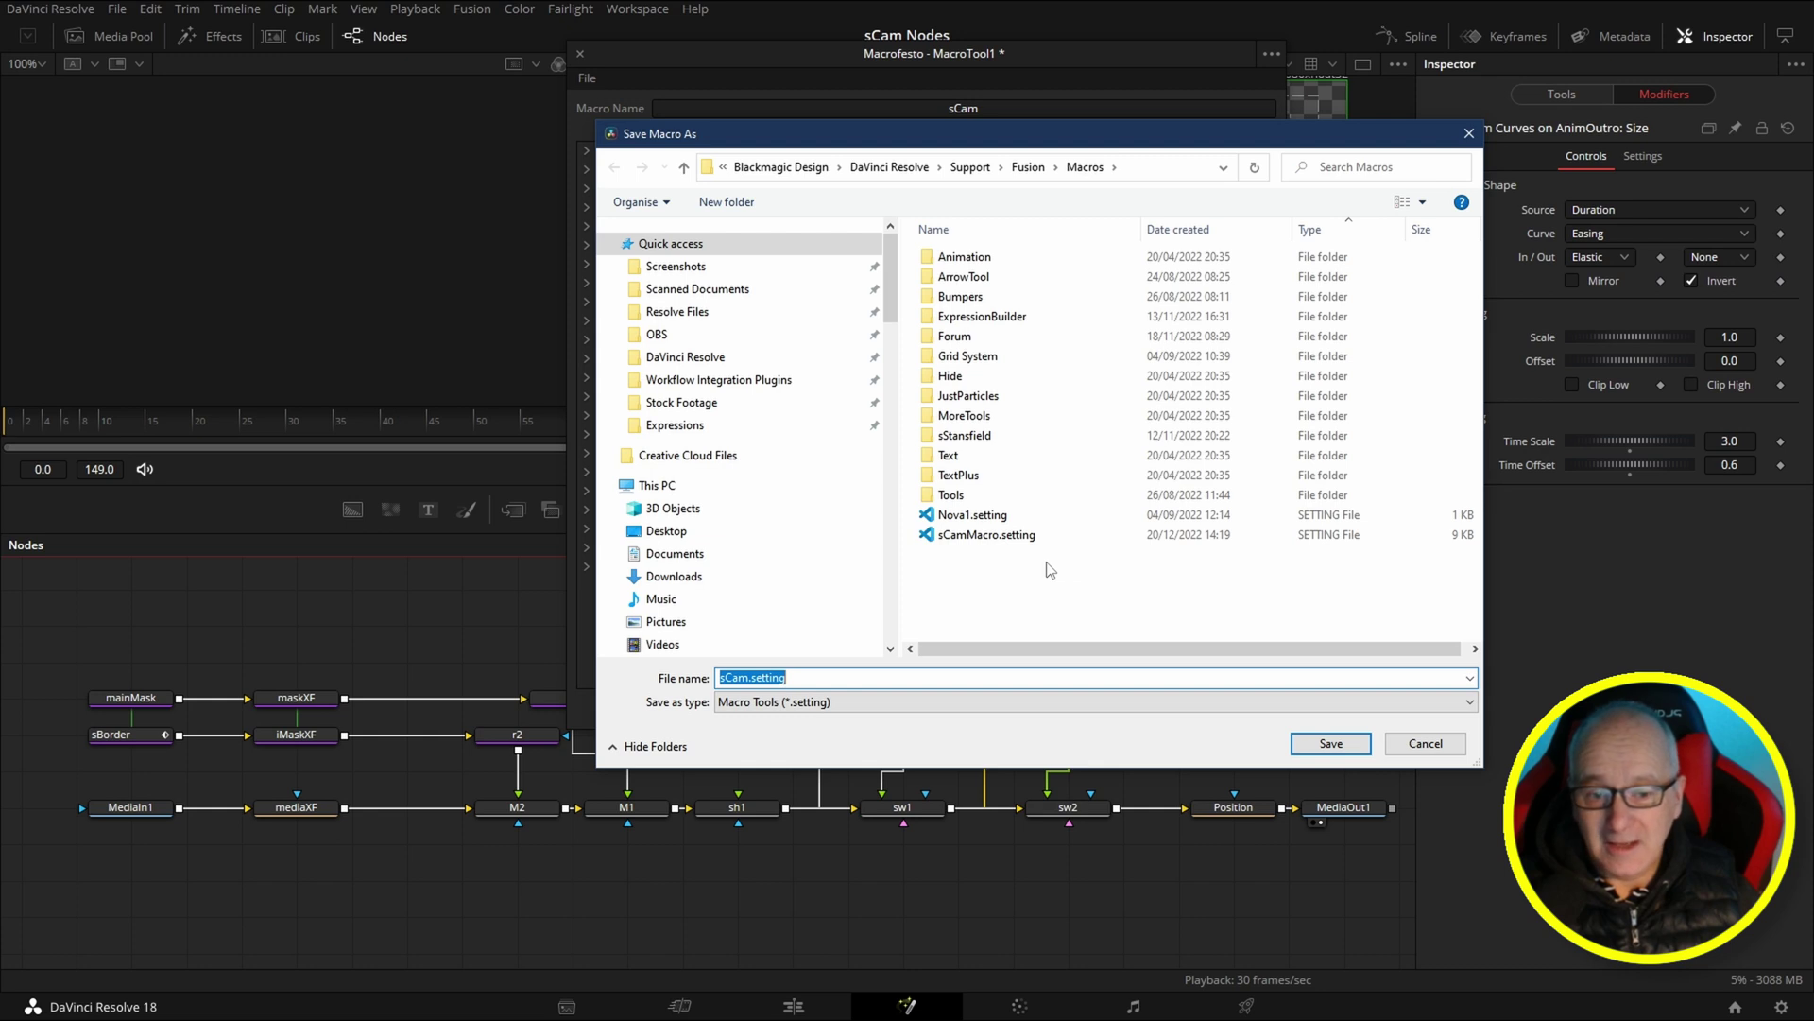
pyautogui.middleClick(1162, 175)
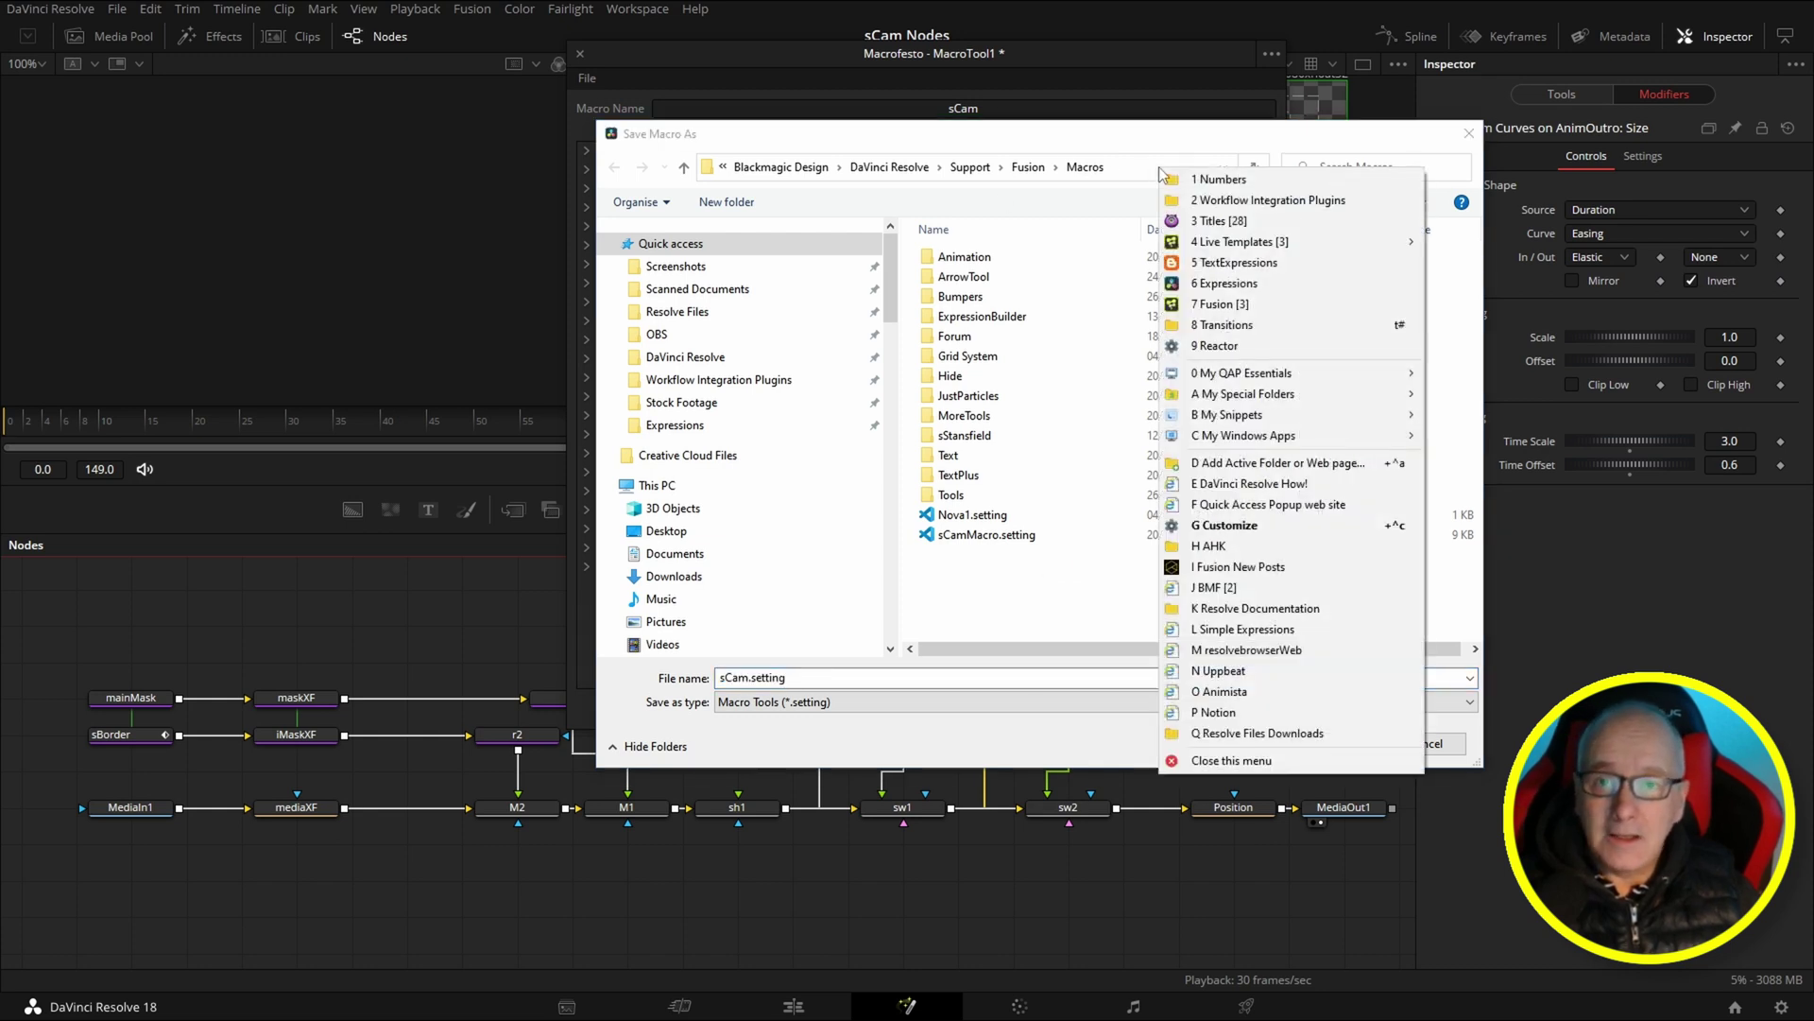
pyautogui.press('Escape')
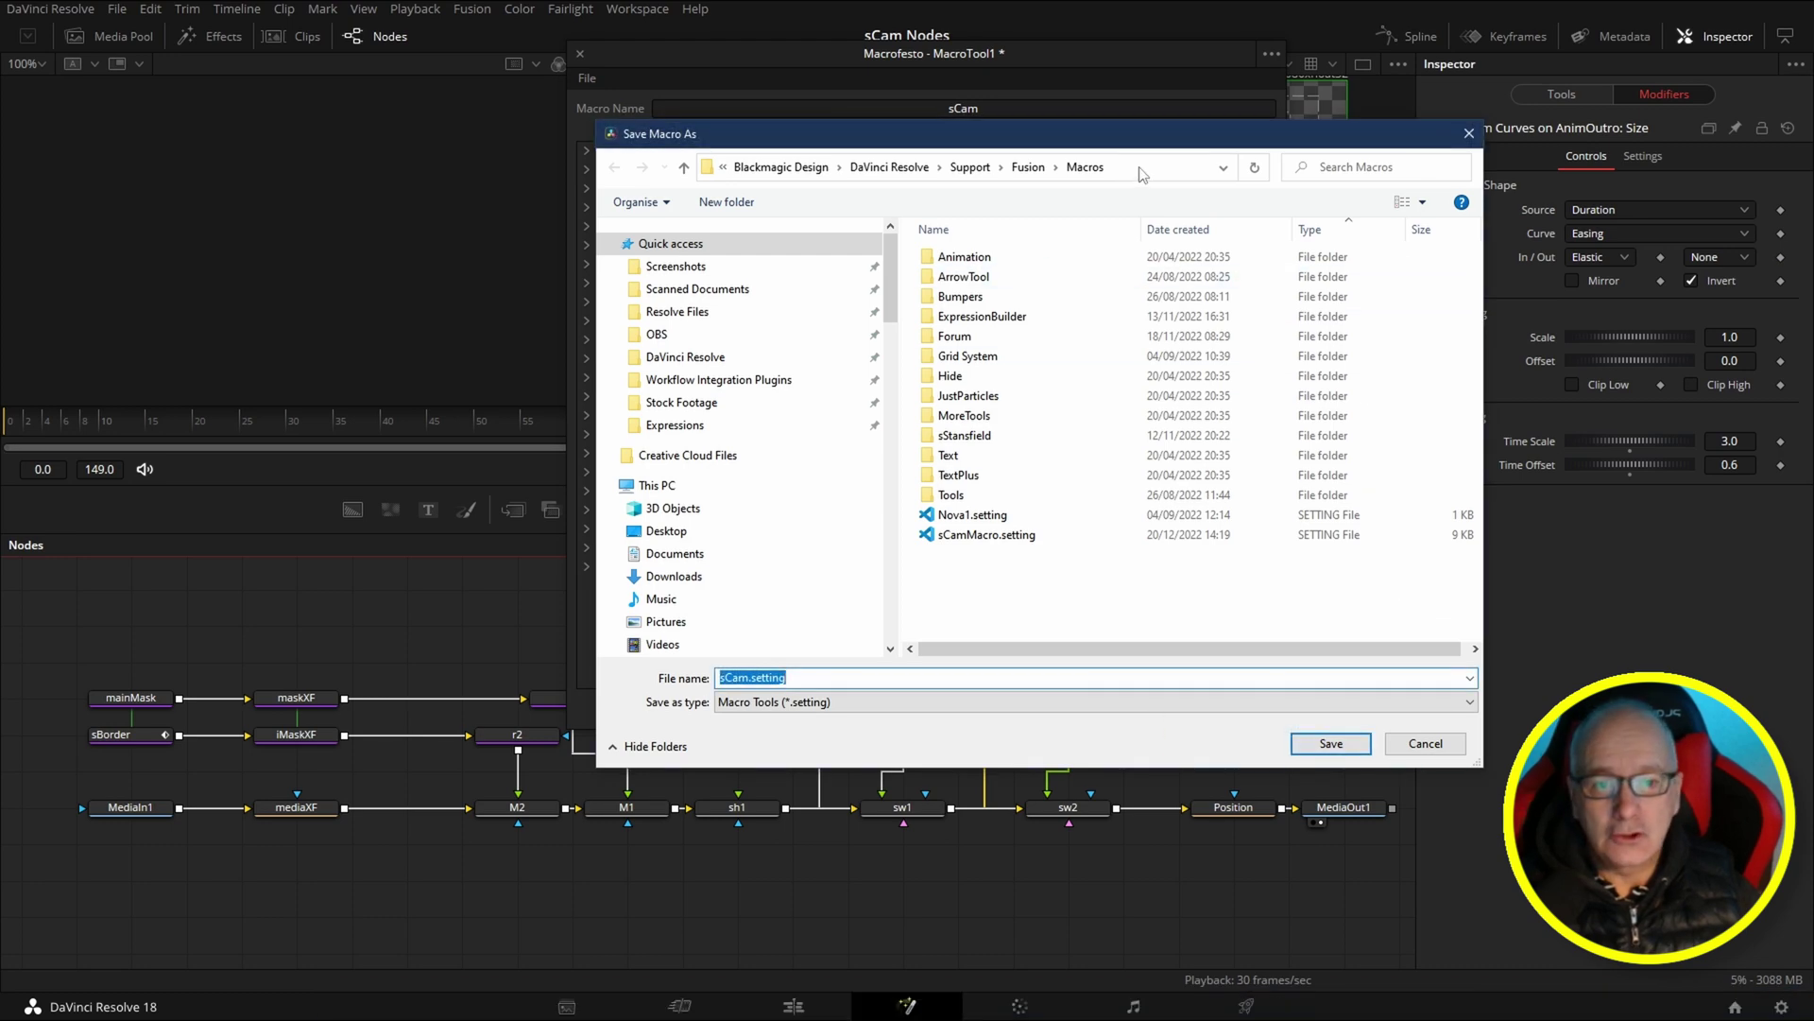
pyautogui.middleClick(1143, 175)
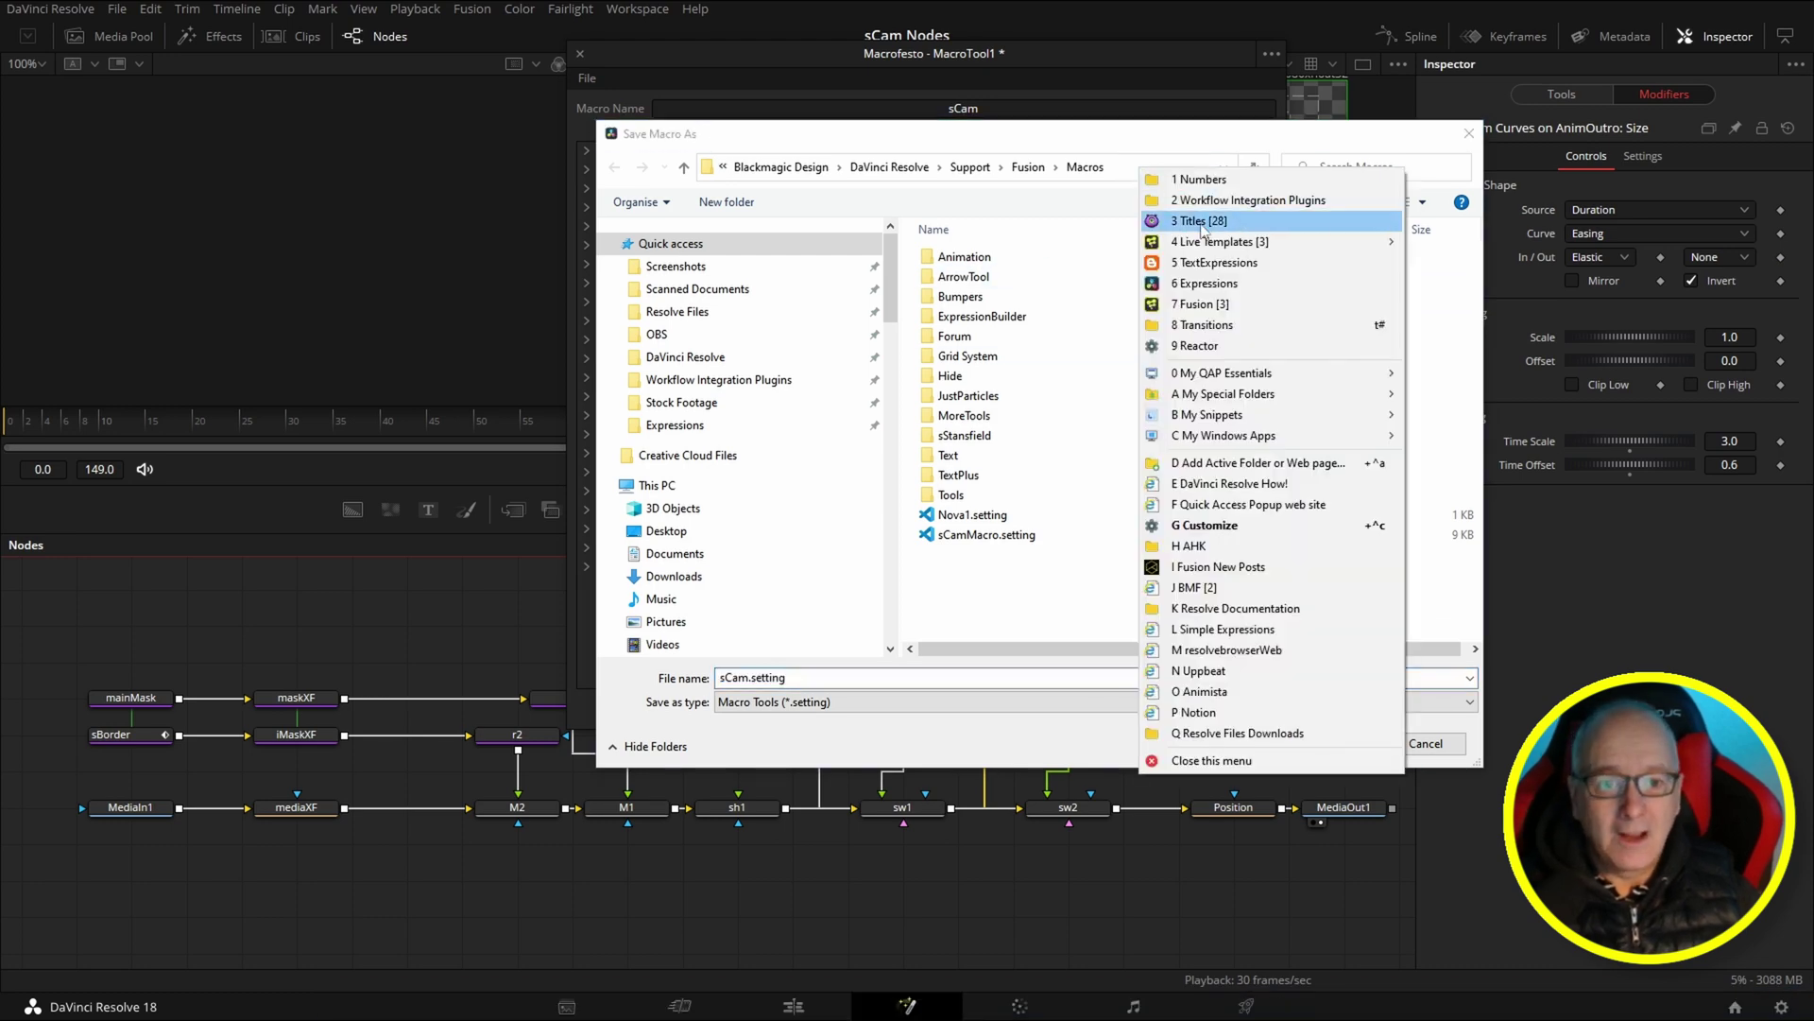
pyautogui.moveTo(1210, 243)
pyautogui.moveTo(1450, 269)
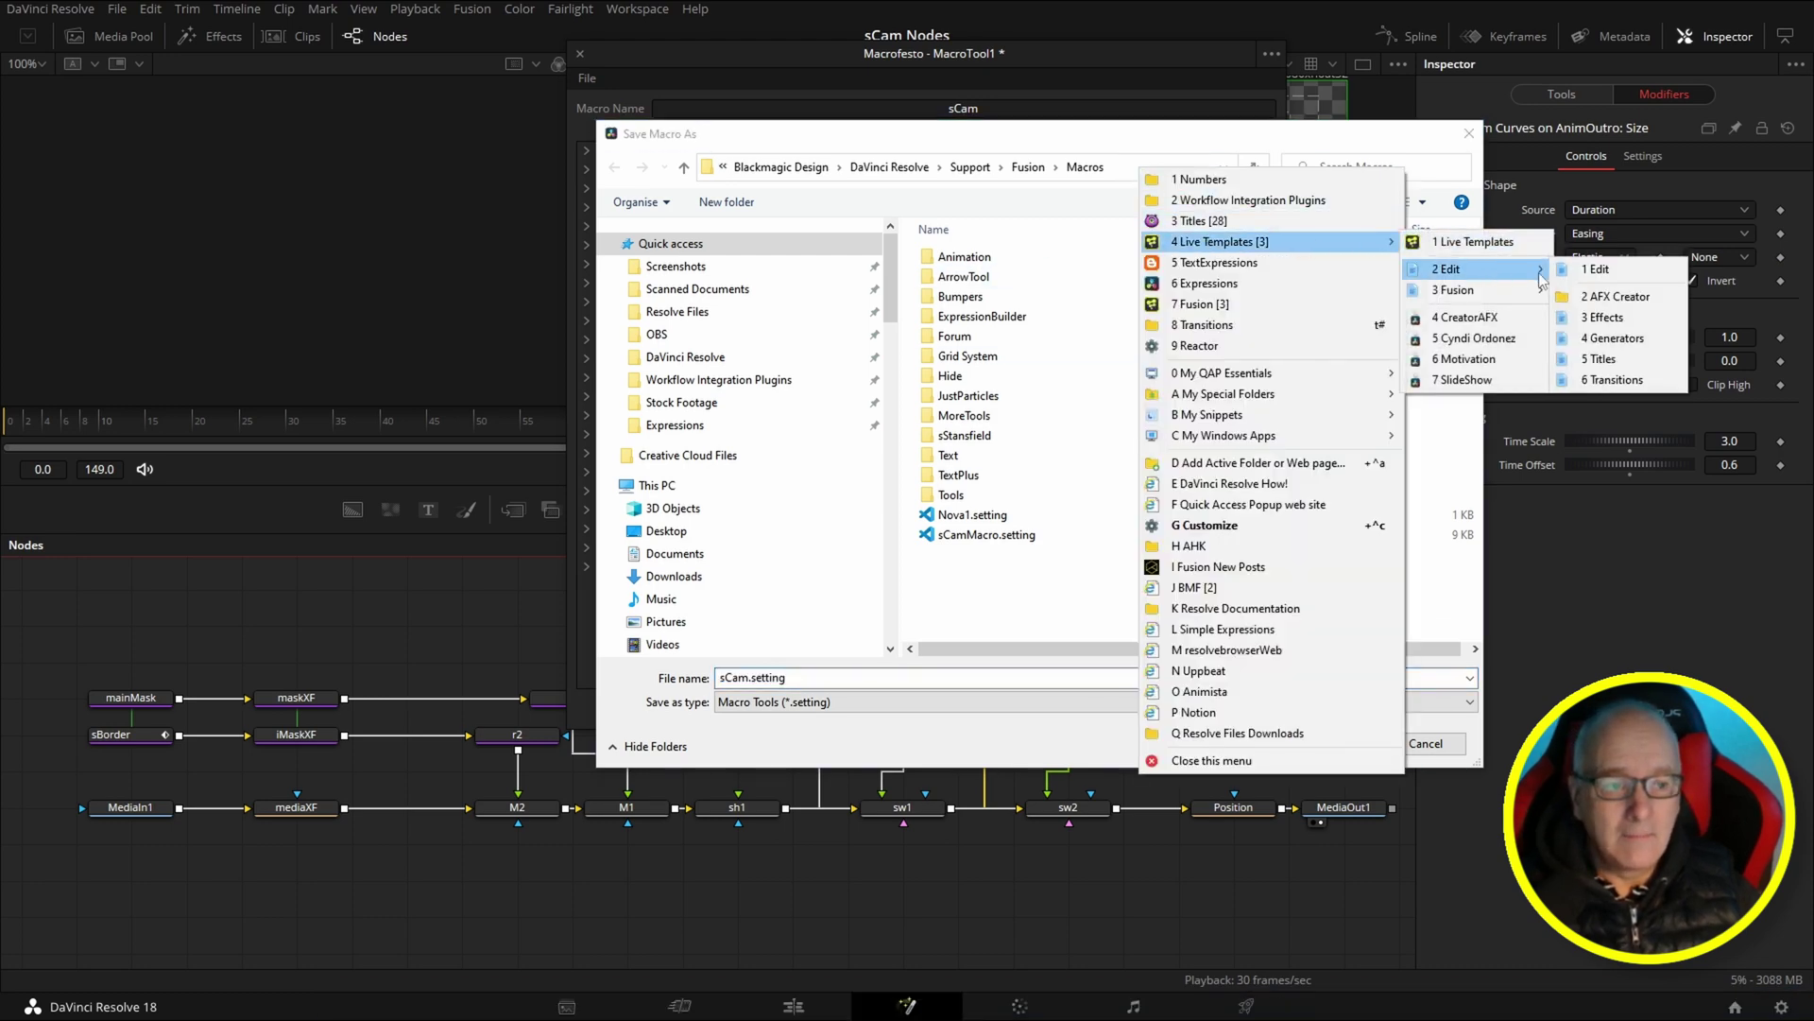
pyautogui.click(1604, 320)
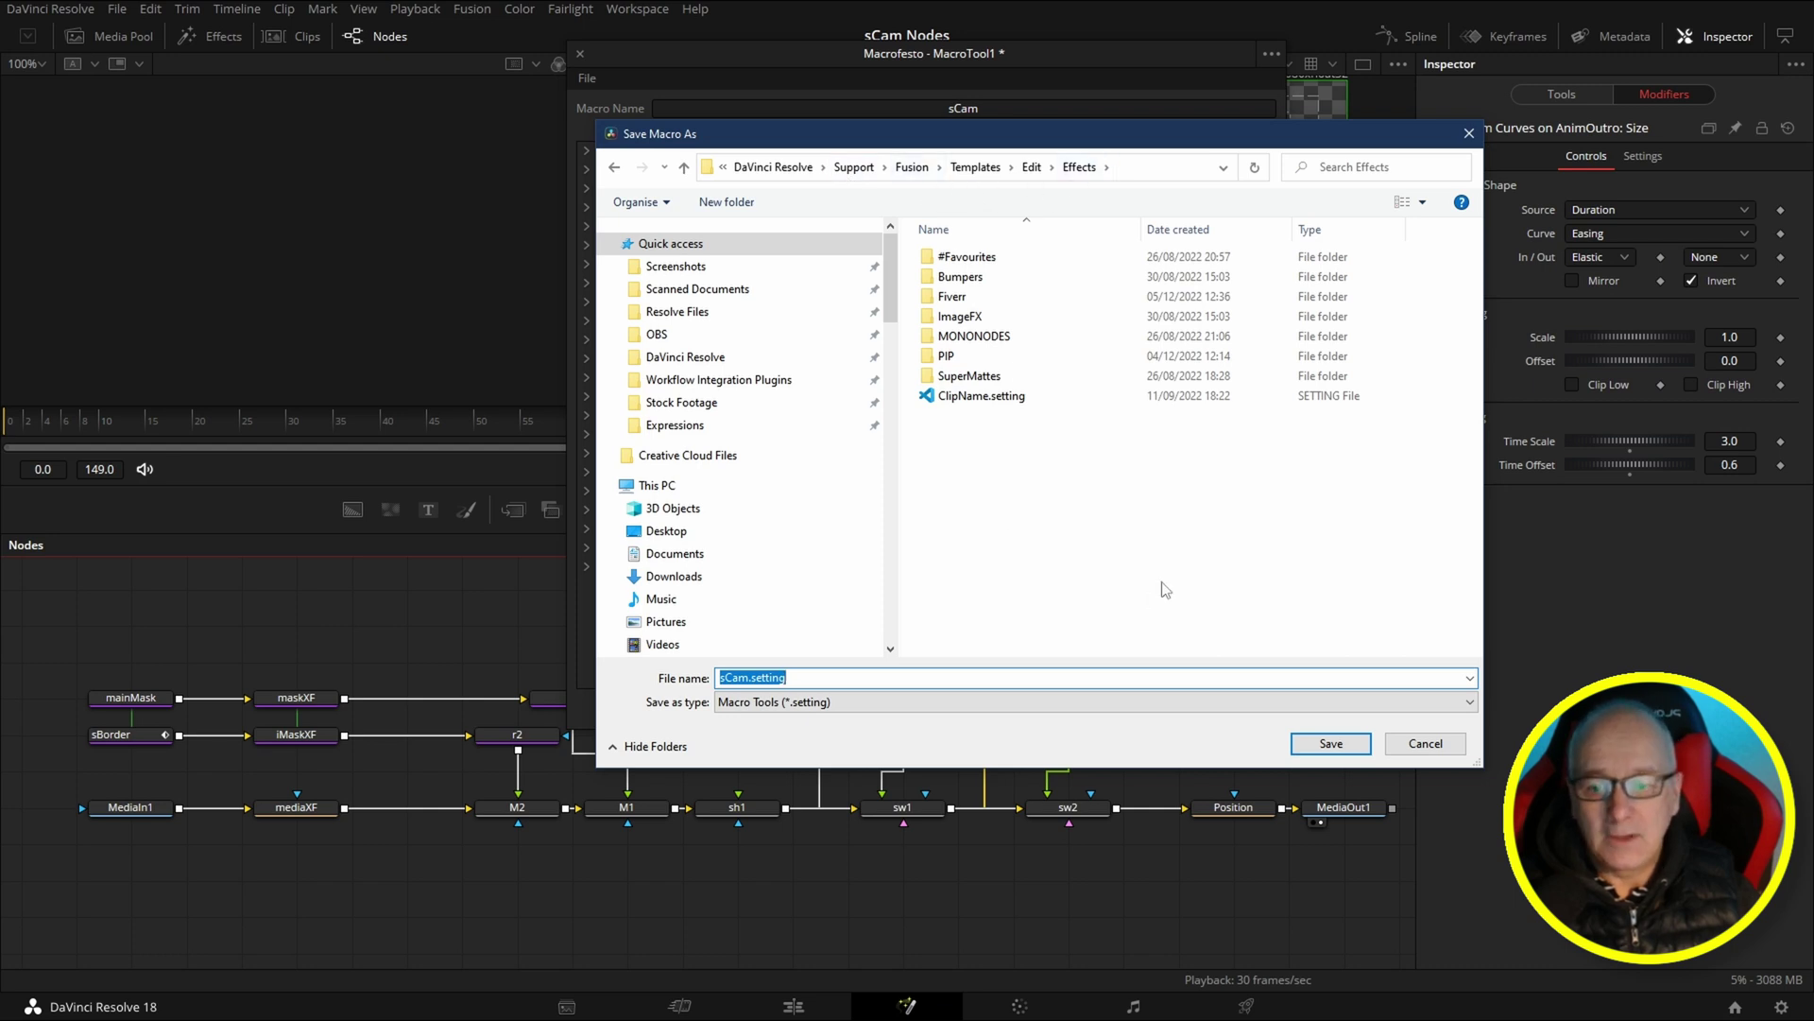
# Save the macro as sCam.setting in the PIP folder, replacing the existing file
pyautogui.click(931, 361)
pyautogui.doubleClick(931, 361)
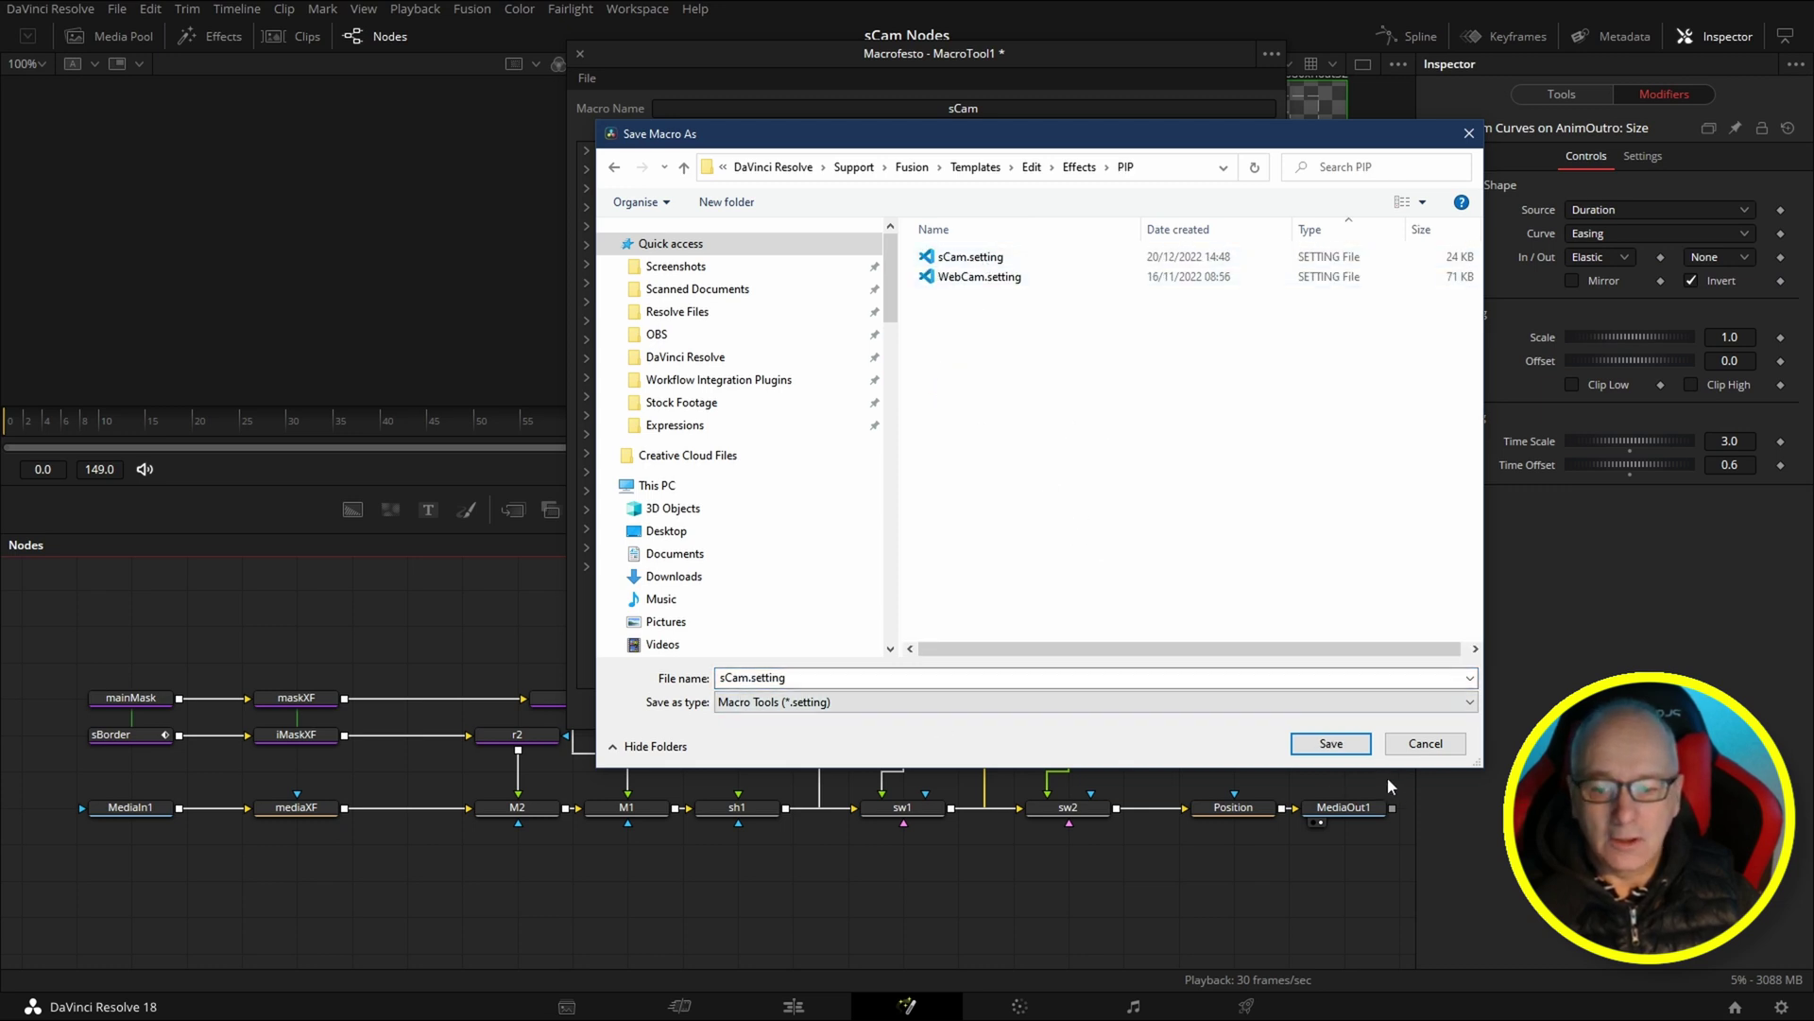
pyautogui.click(1331, 744)
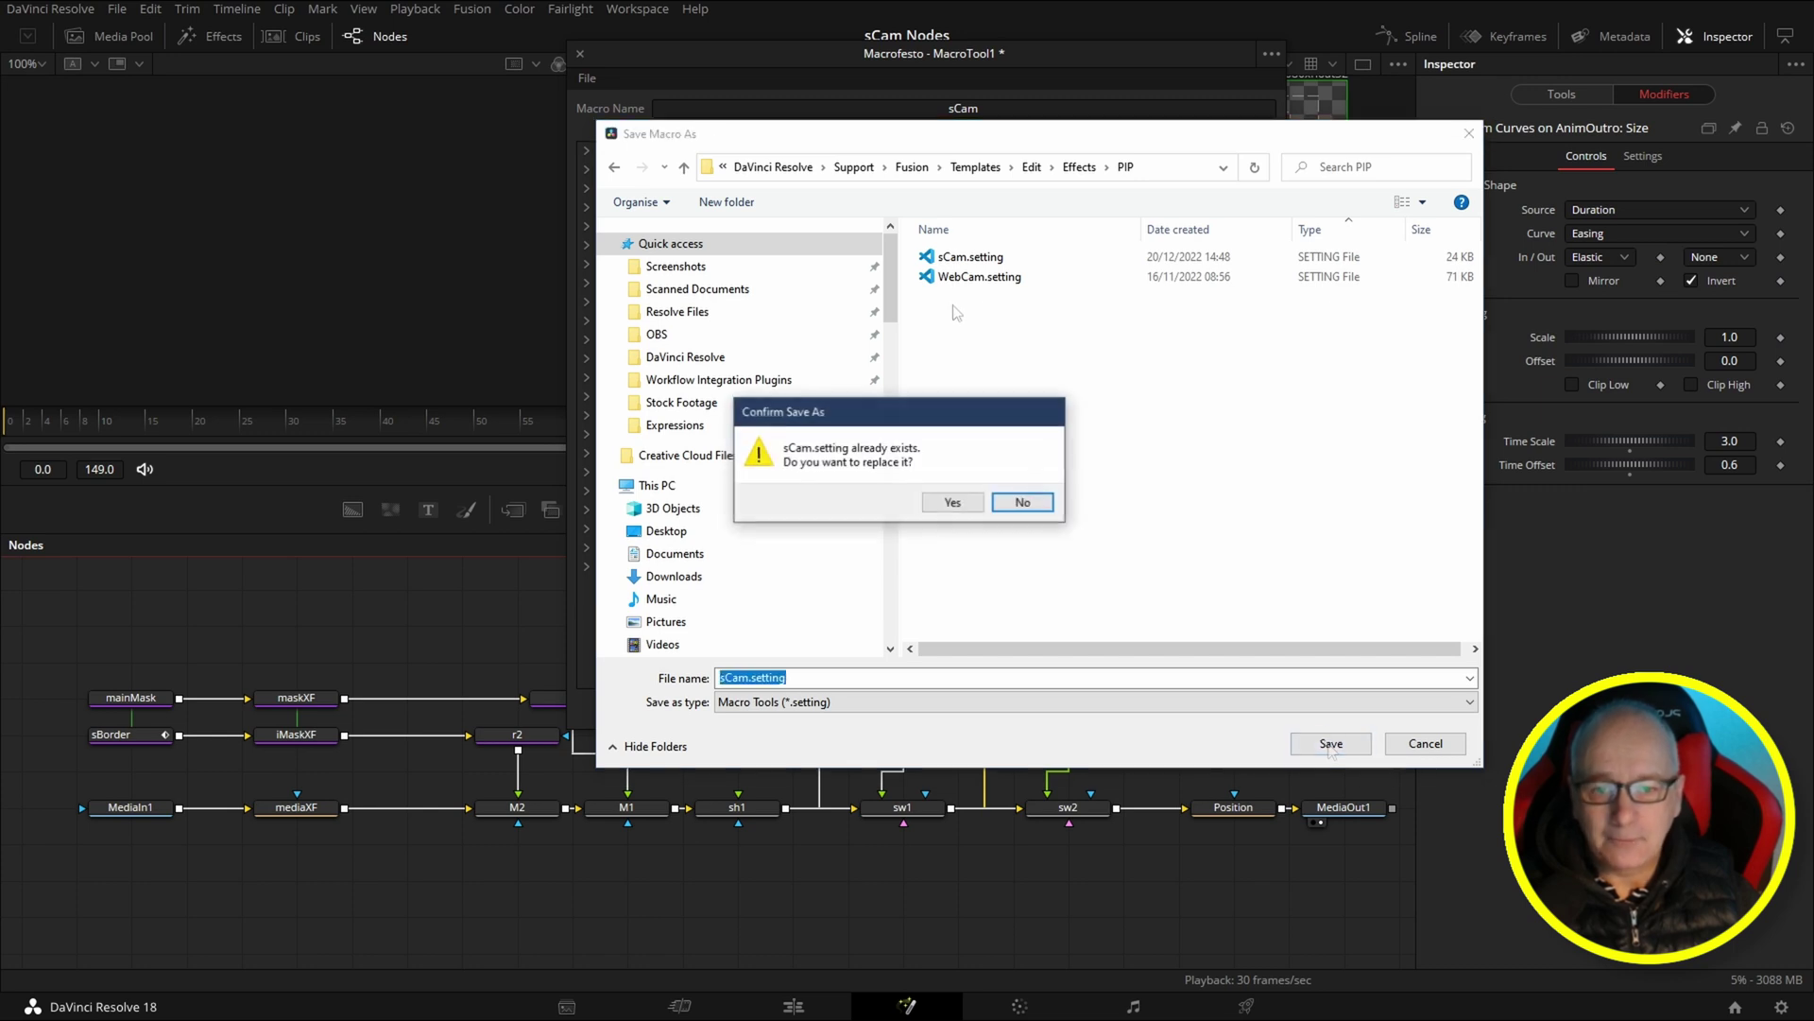
pyautogui.click(952, 503)
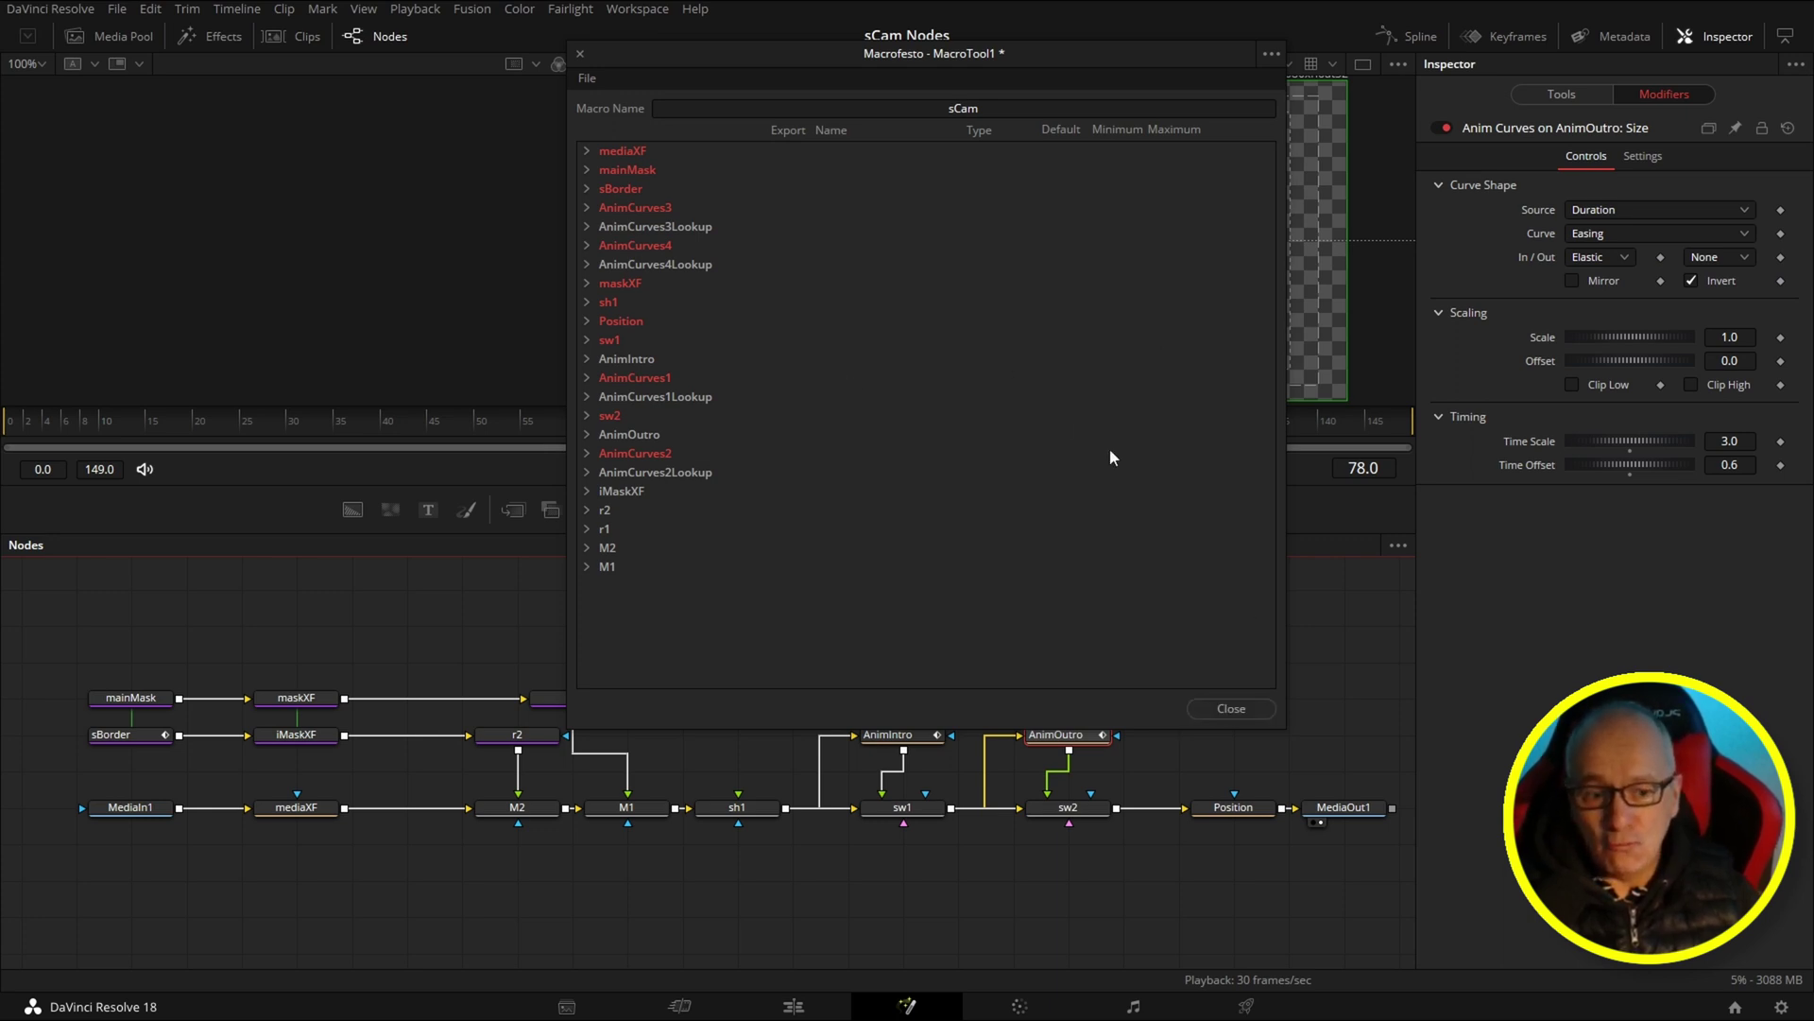
# Close the macro editor and open the Project Manager
pyautogui.click(1231, 707)
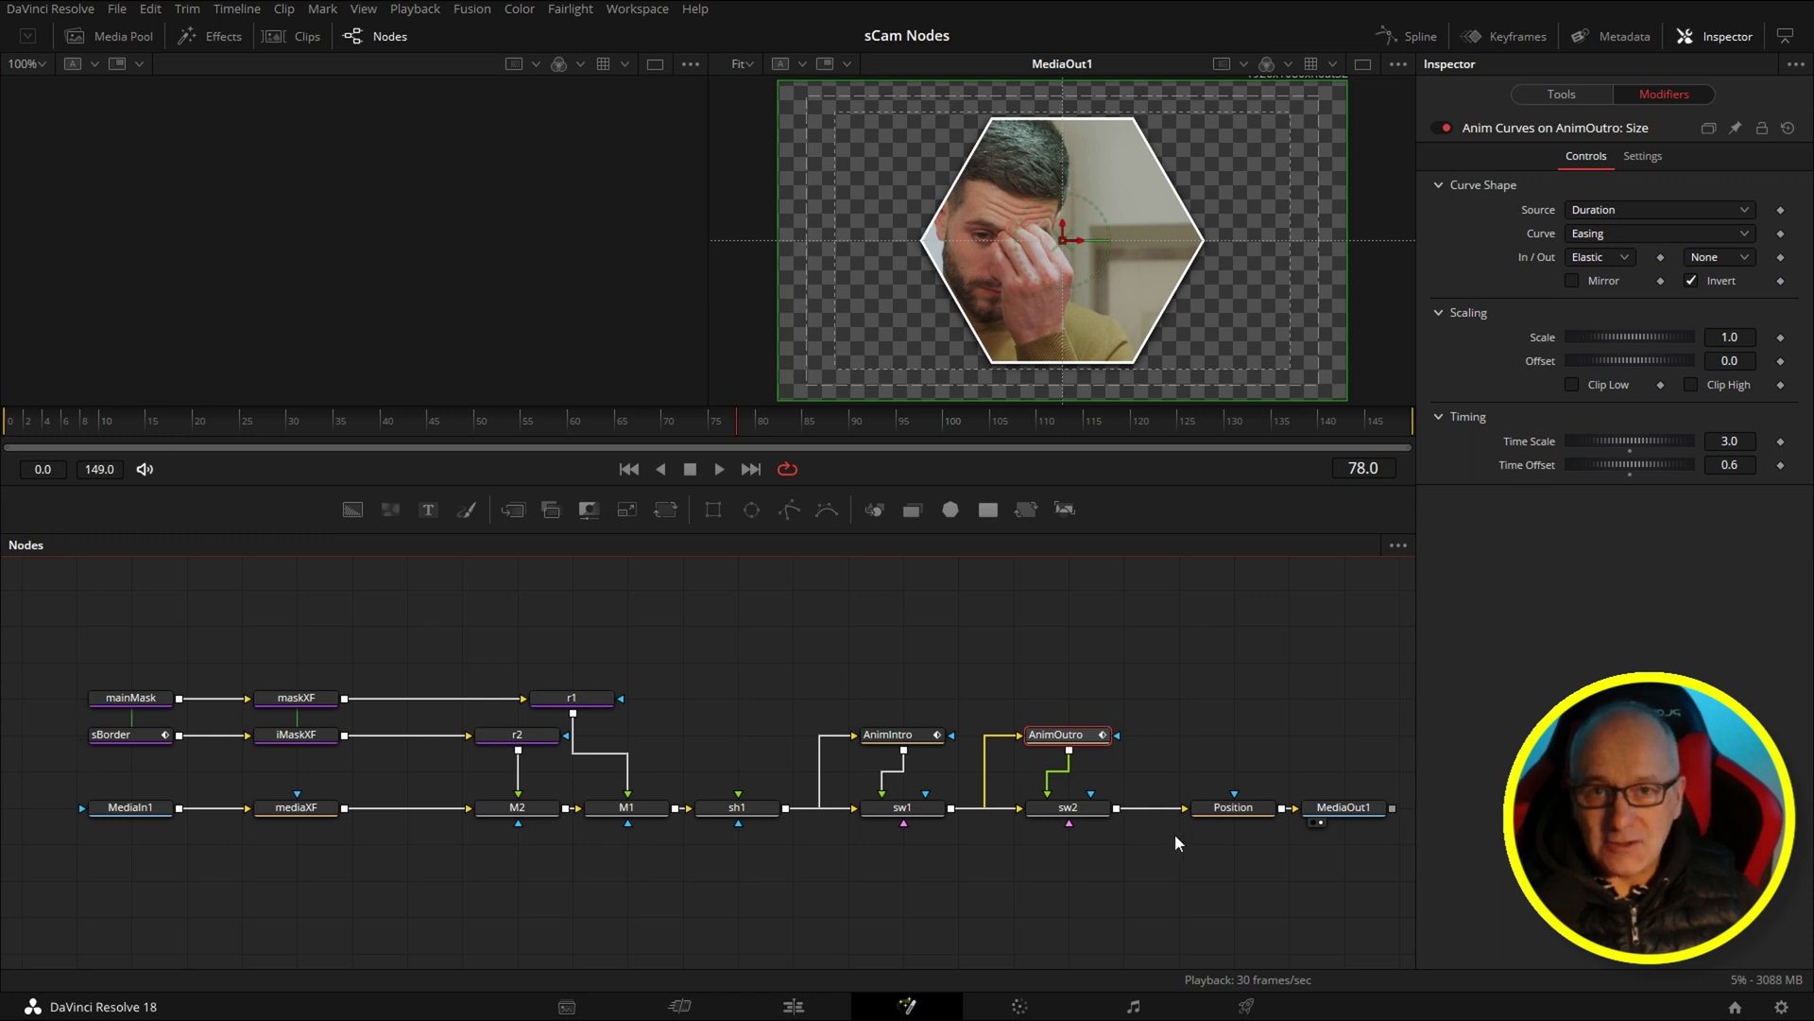
pyautogui.click(117, 9)
pyautogui.click(157, 139)
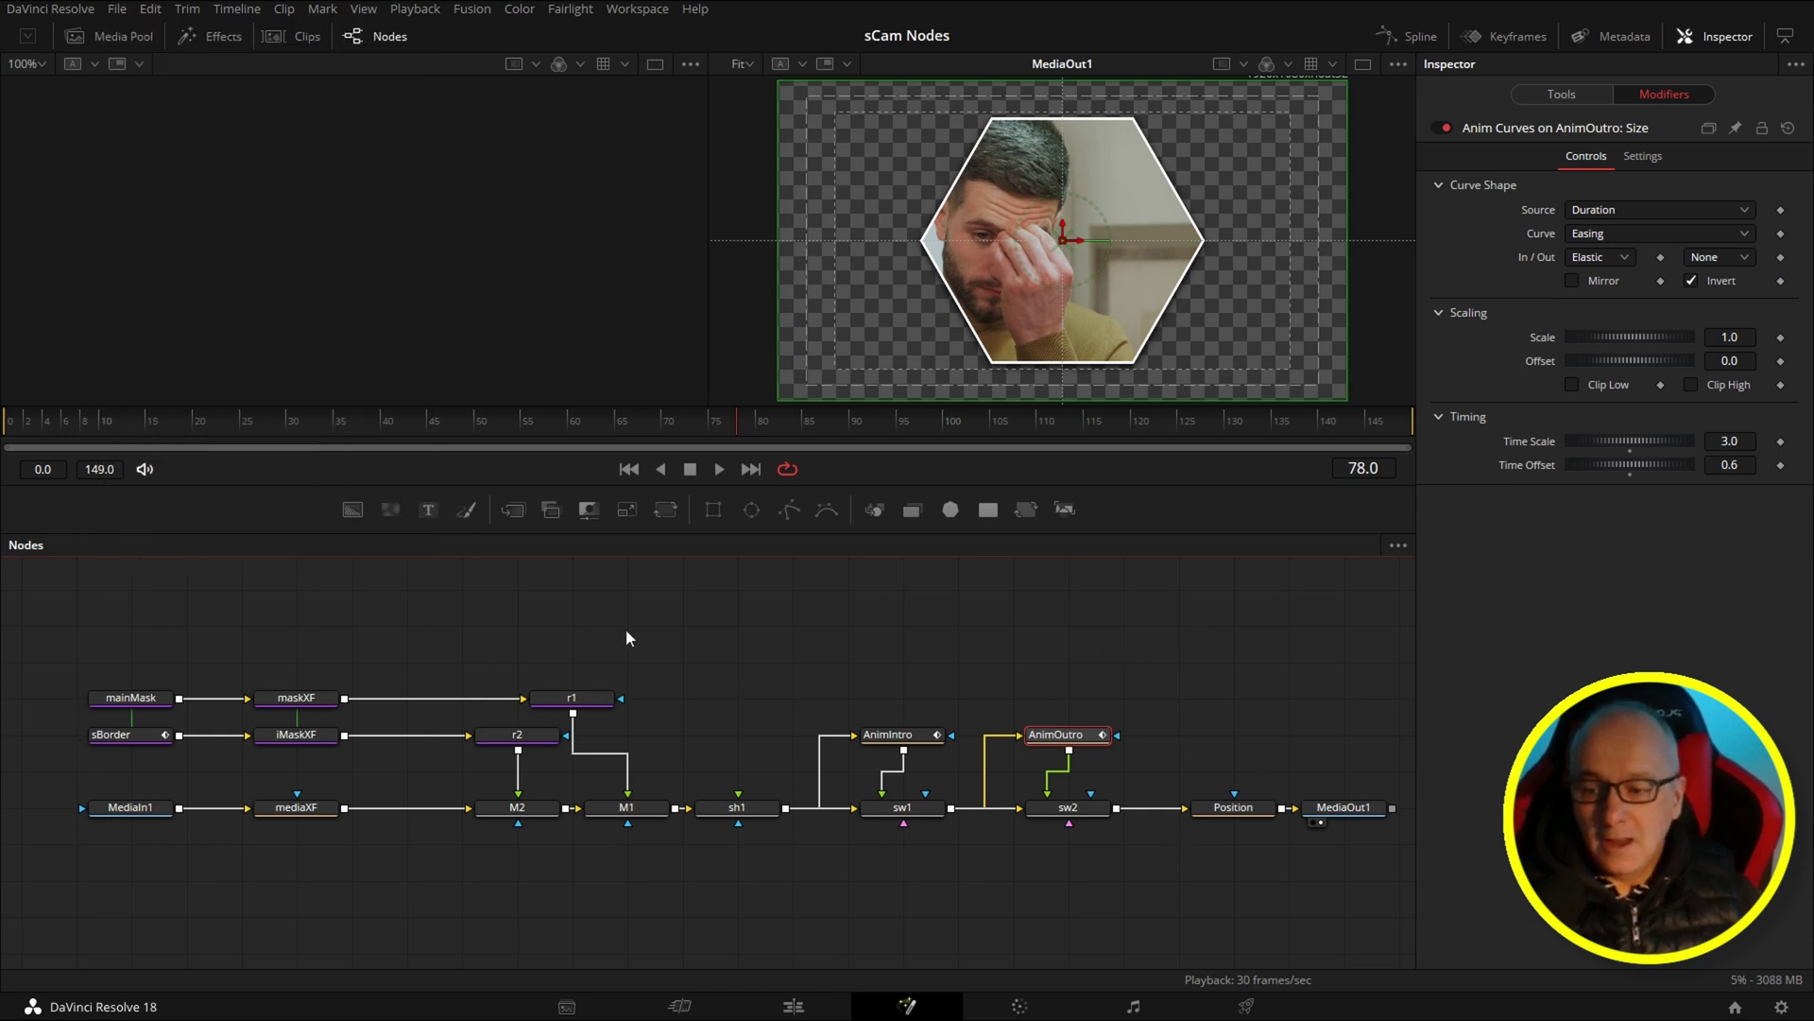
pyautogui.click(1735, 1008)
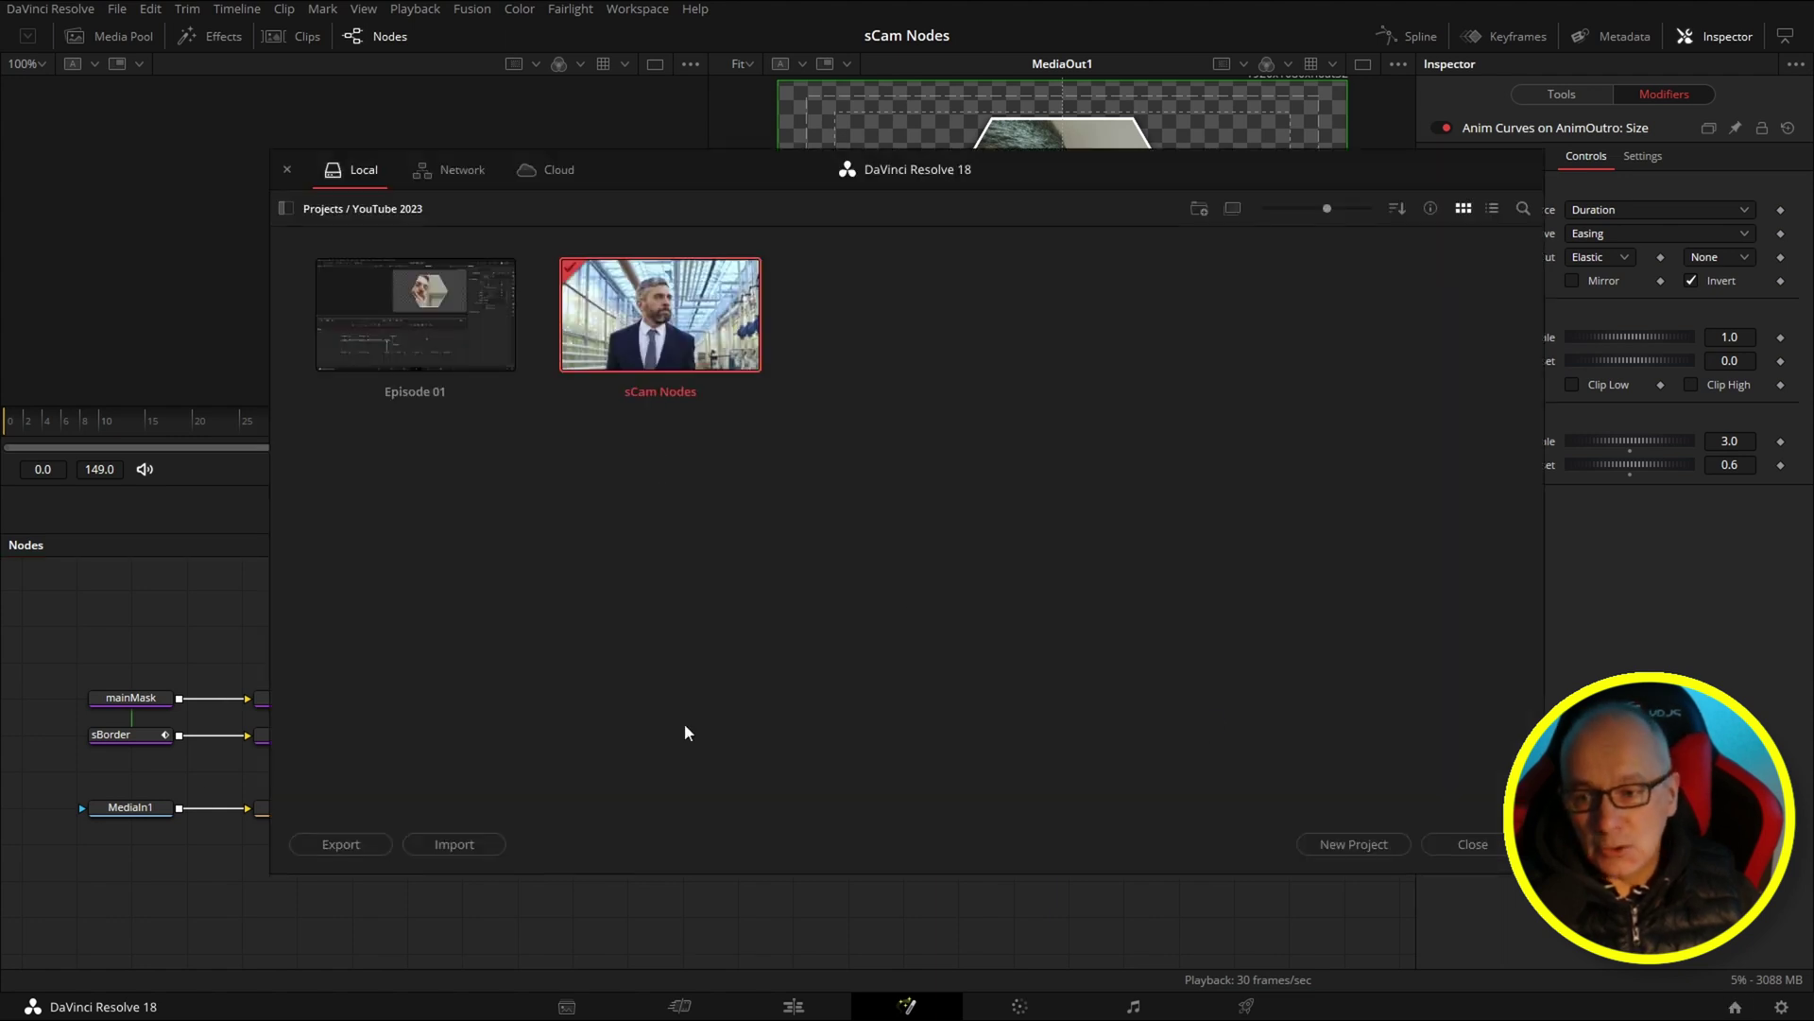
# Close the Project Manager, switch to the Edit page and move the Fusion clip down to the Video 1 track
pyautogui.click(1474, 847)
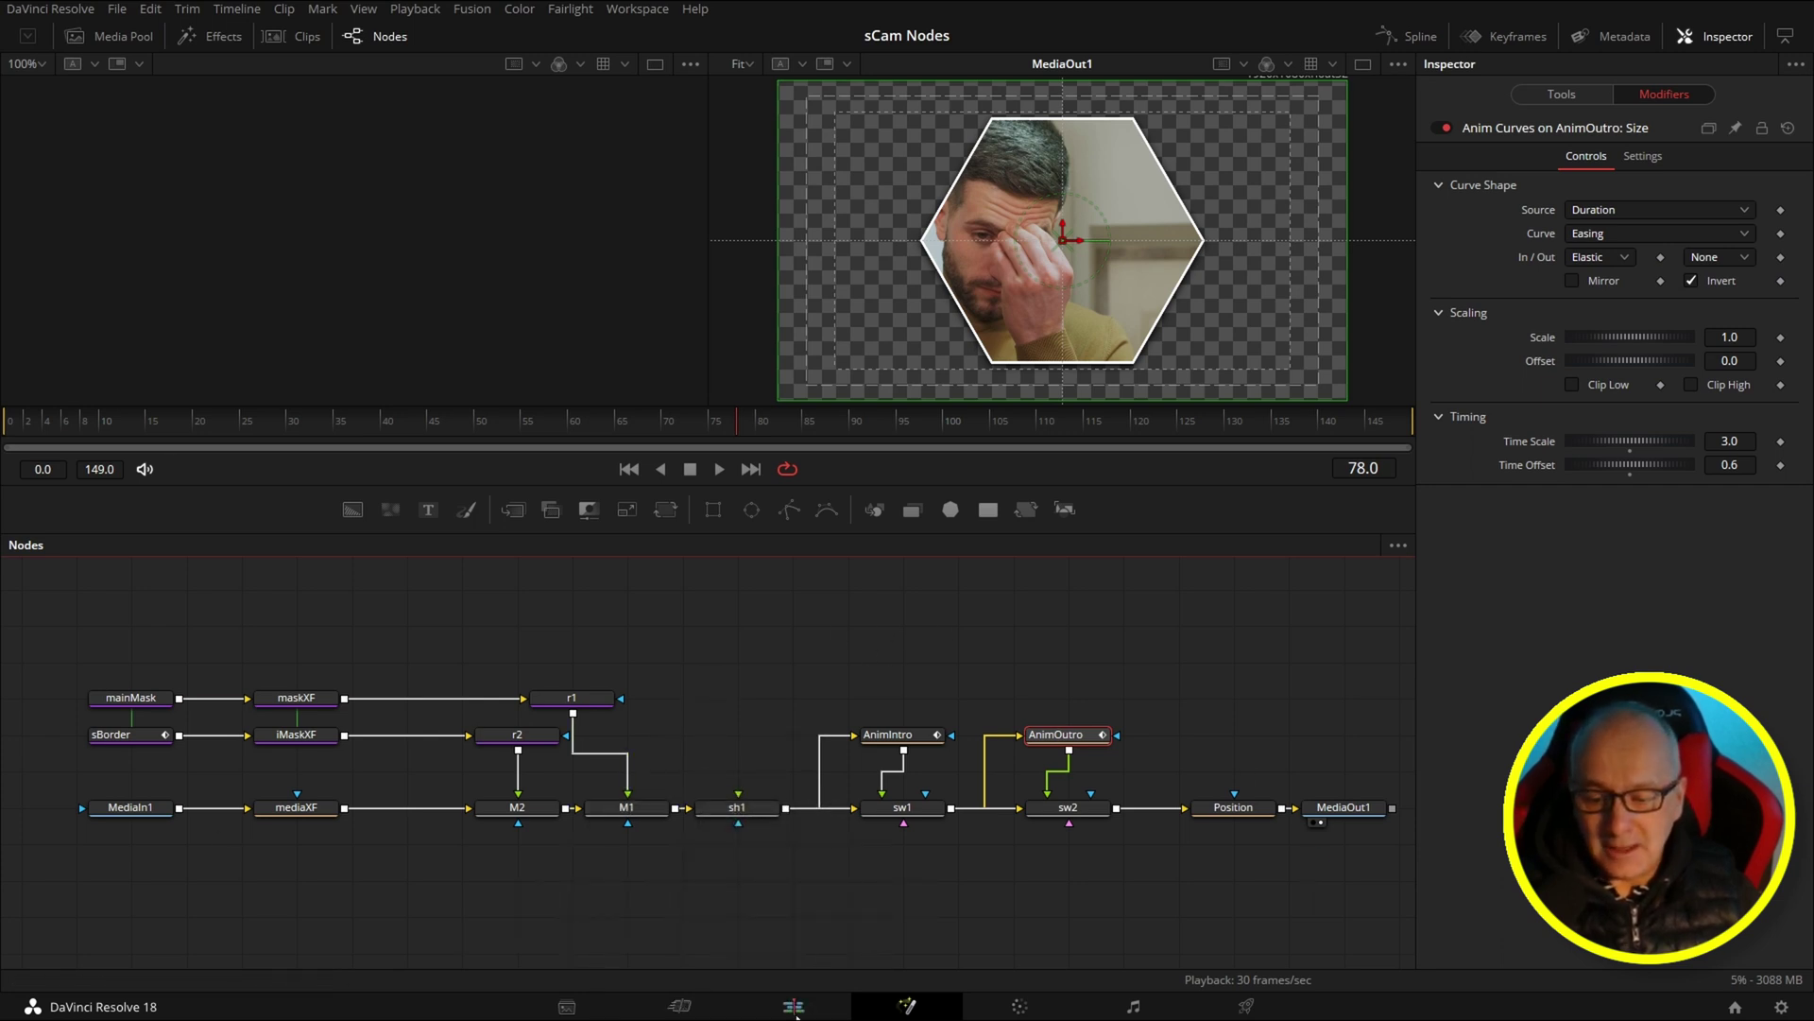
pyautogui.click(794, 1008)
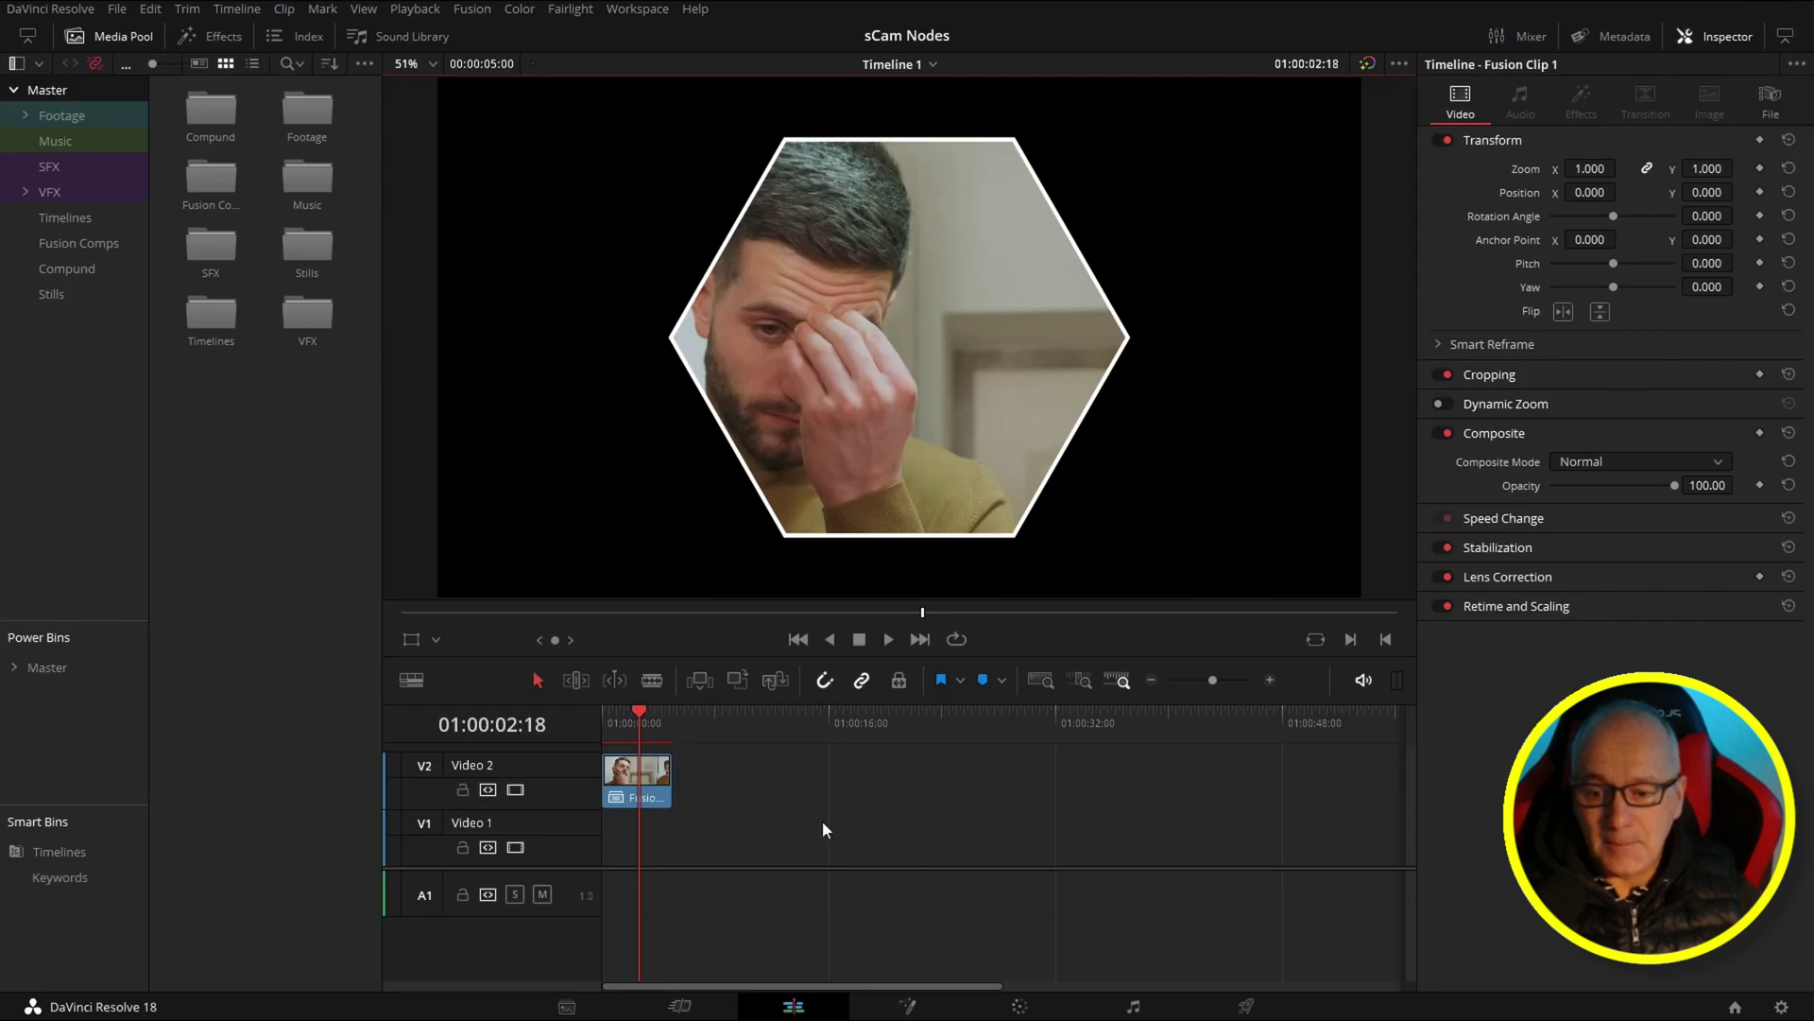
pyautogui.moveTo(629, 792); pyautogui.dragTo(633, 835)
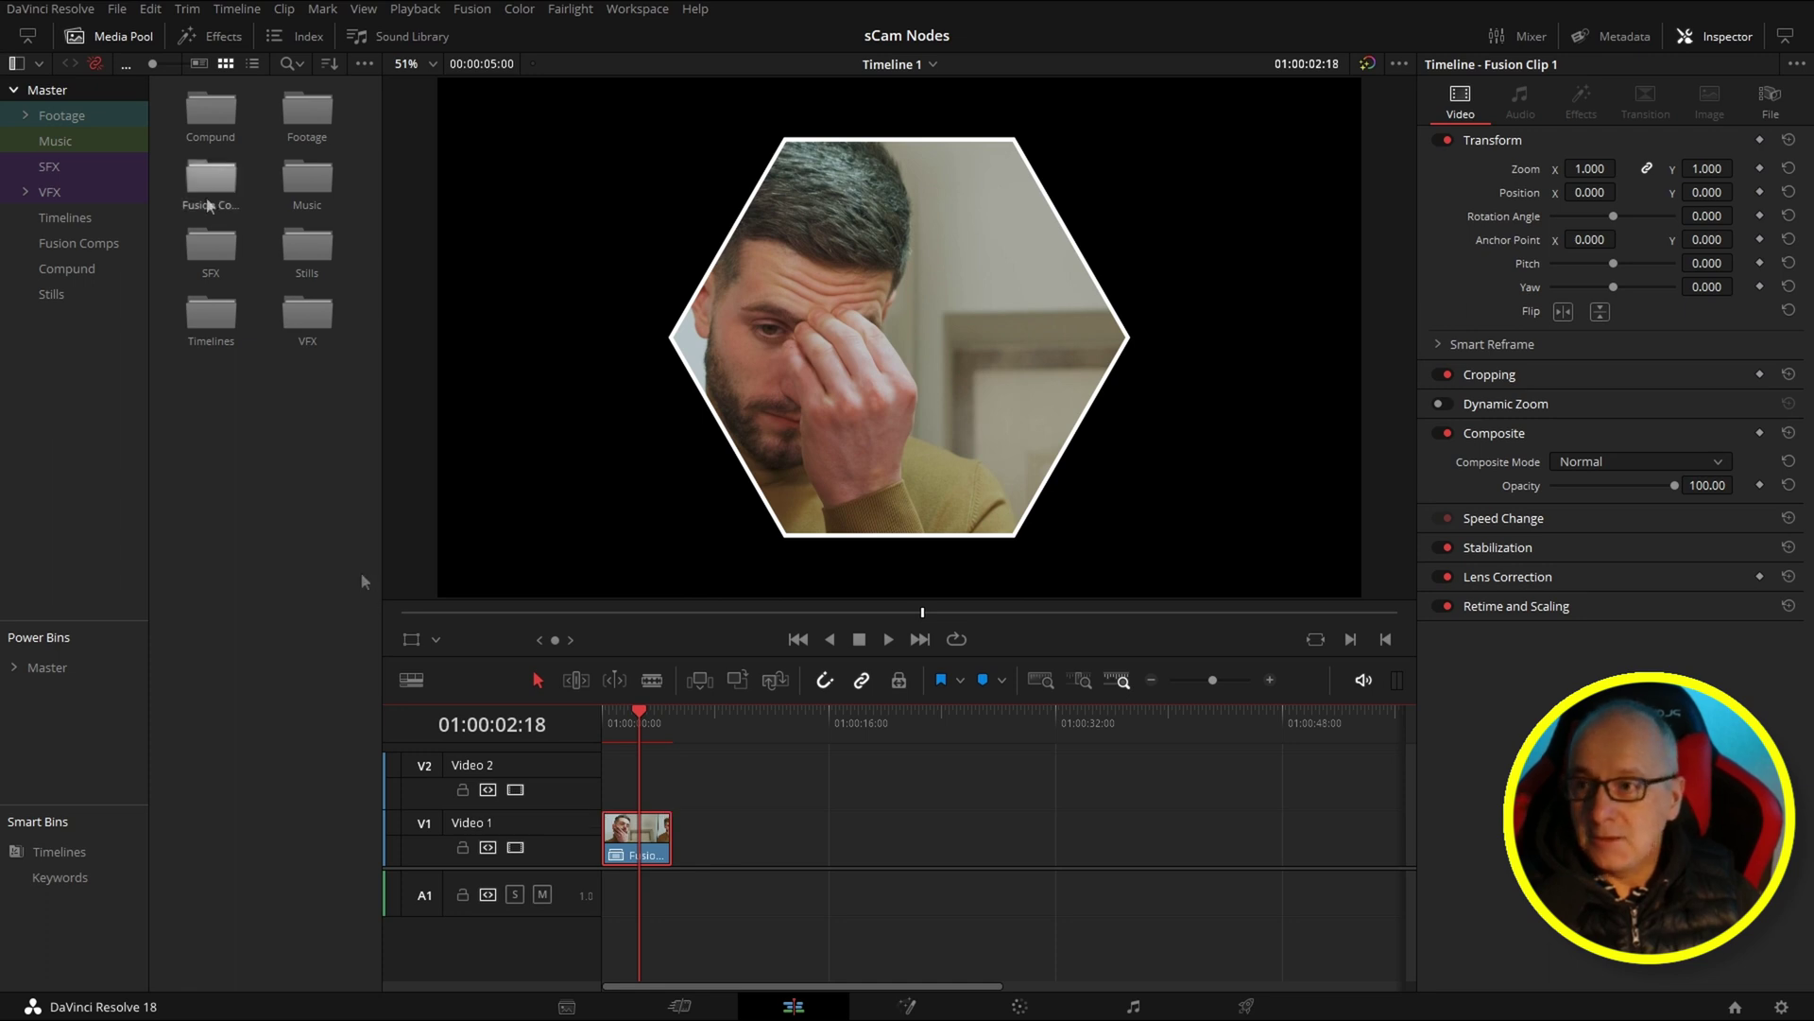
# Add video.mp4 from the Footage bin to Video 1 after the Fusion clip and move the playhead to 01:00:24:00 over it
pyautogui.click(25, 116)
pyautogui.click(65, 166)
pyautogui.moveTo(314, 176); pyautogui.dragTo(885, 862)
pyautogui.click(945, 724)
pyautogui.click(106, 37)
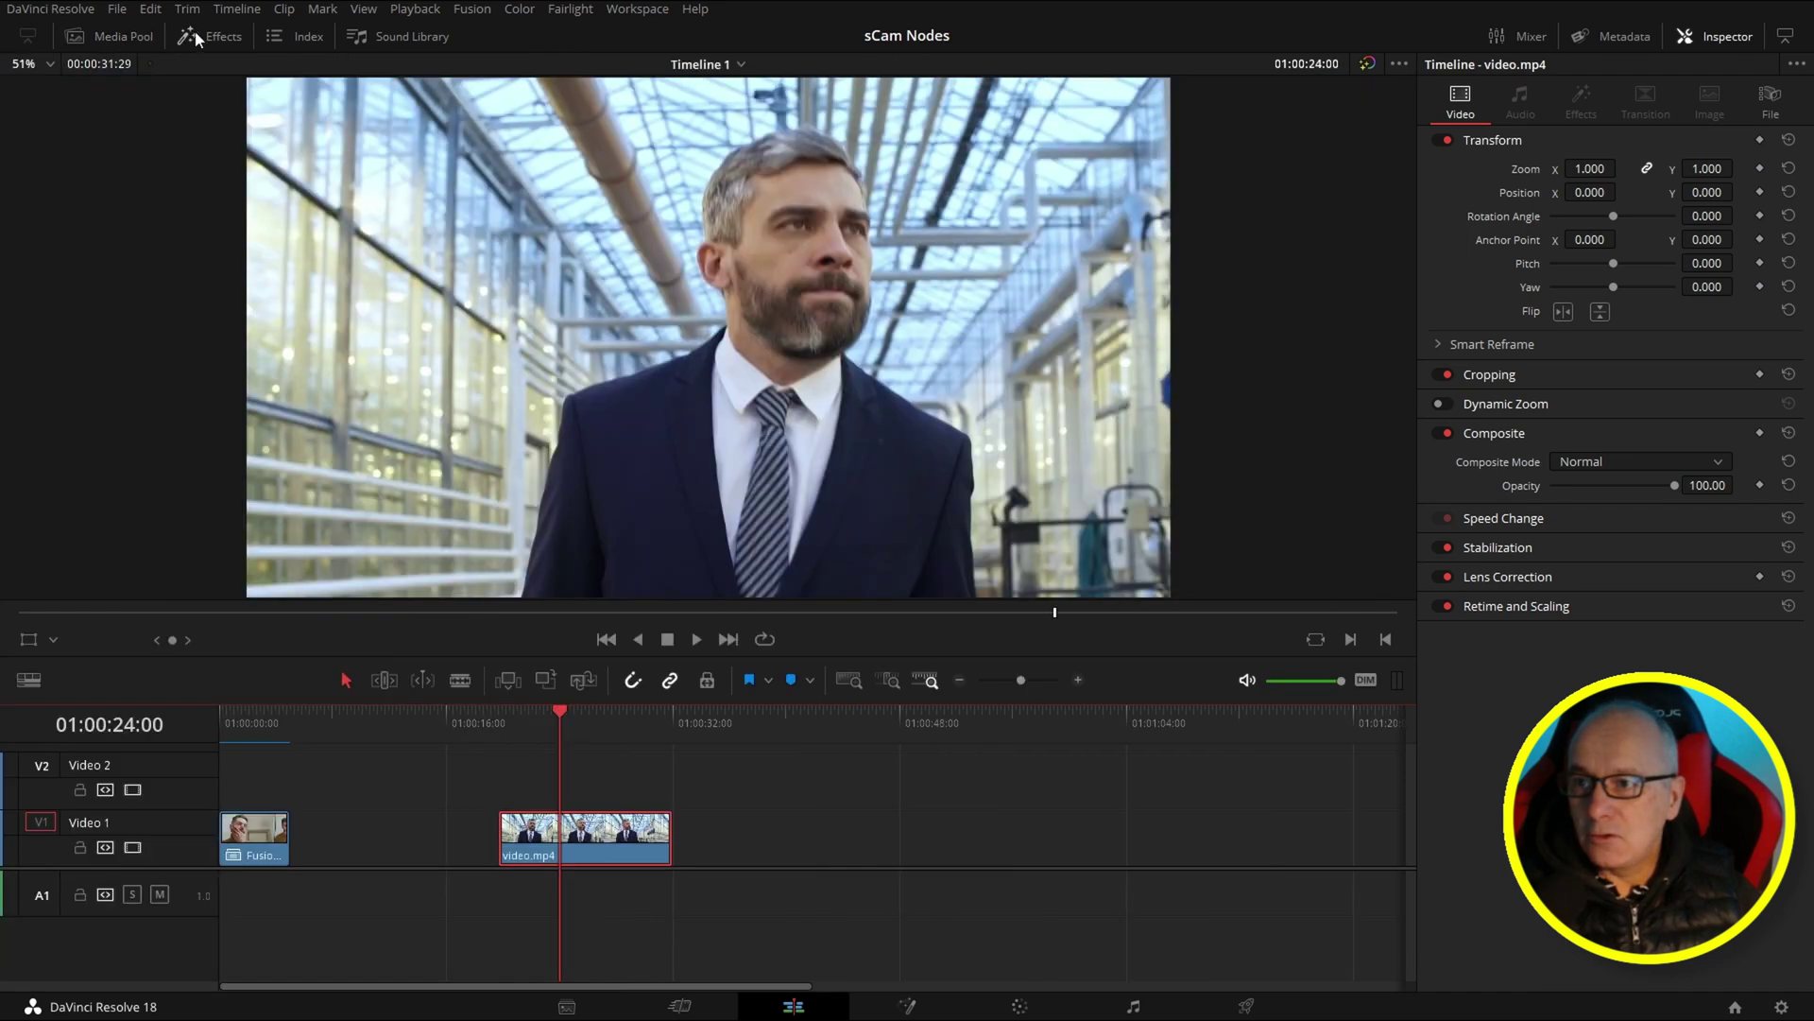
# Apply the sCam effect from the PIP effects category to video.mp4 and play the clip to preview its animation
pyautogui.click(198, 38)
pyautogui.click(24, 219)
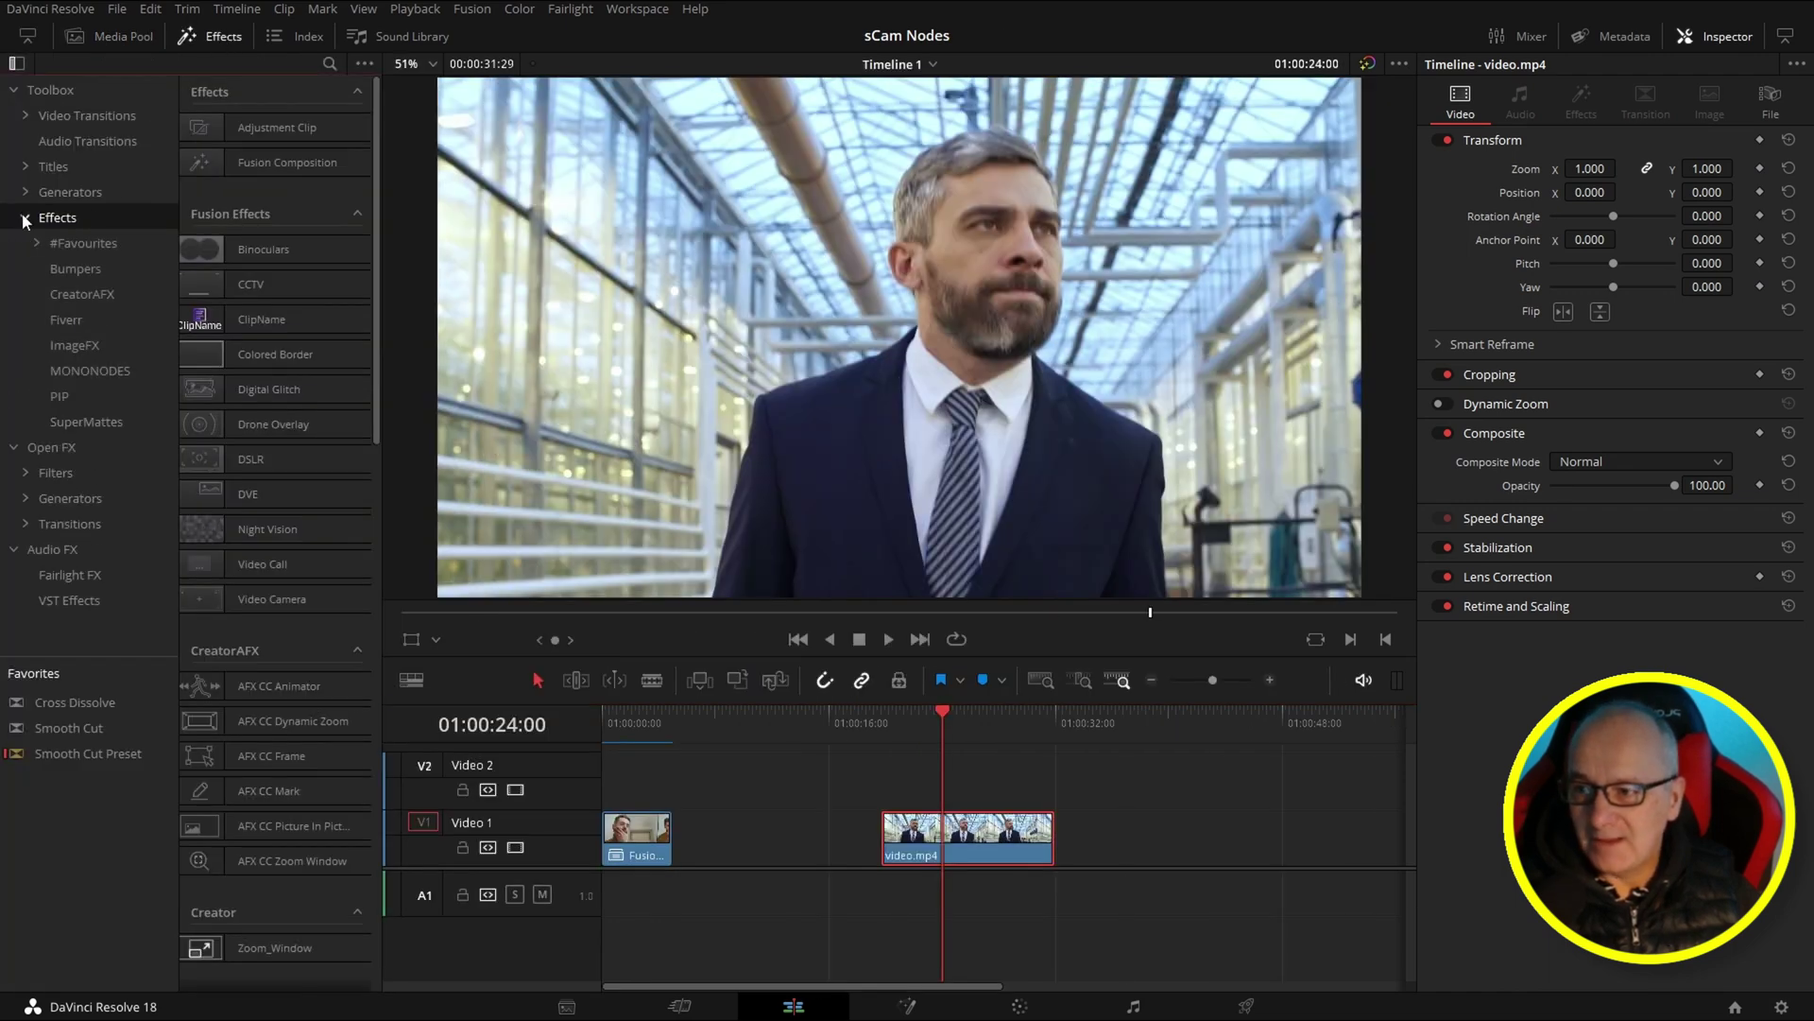
pyautogui.click(60, 396)
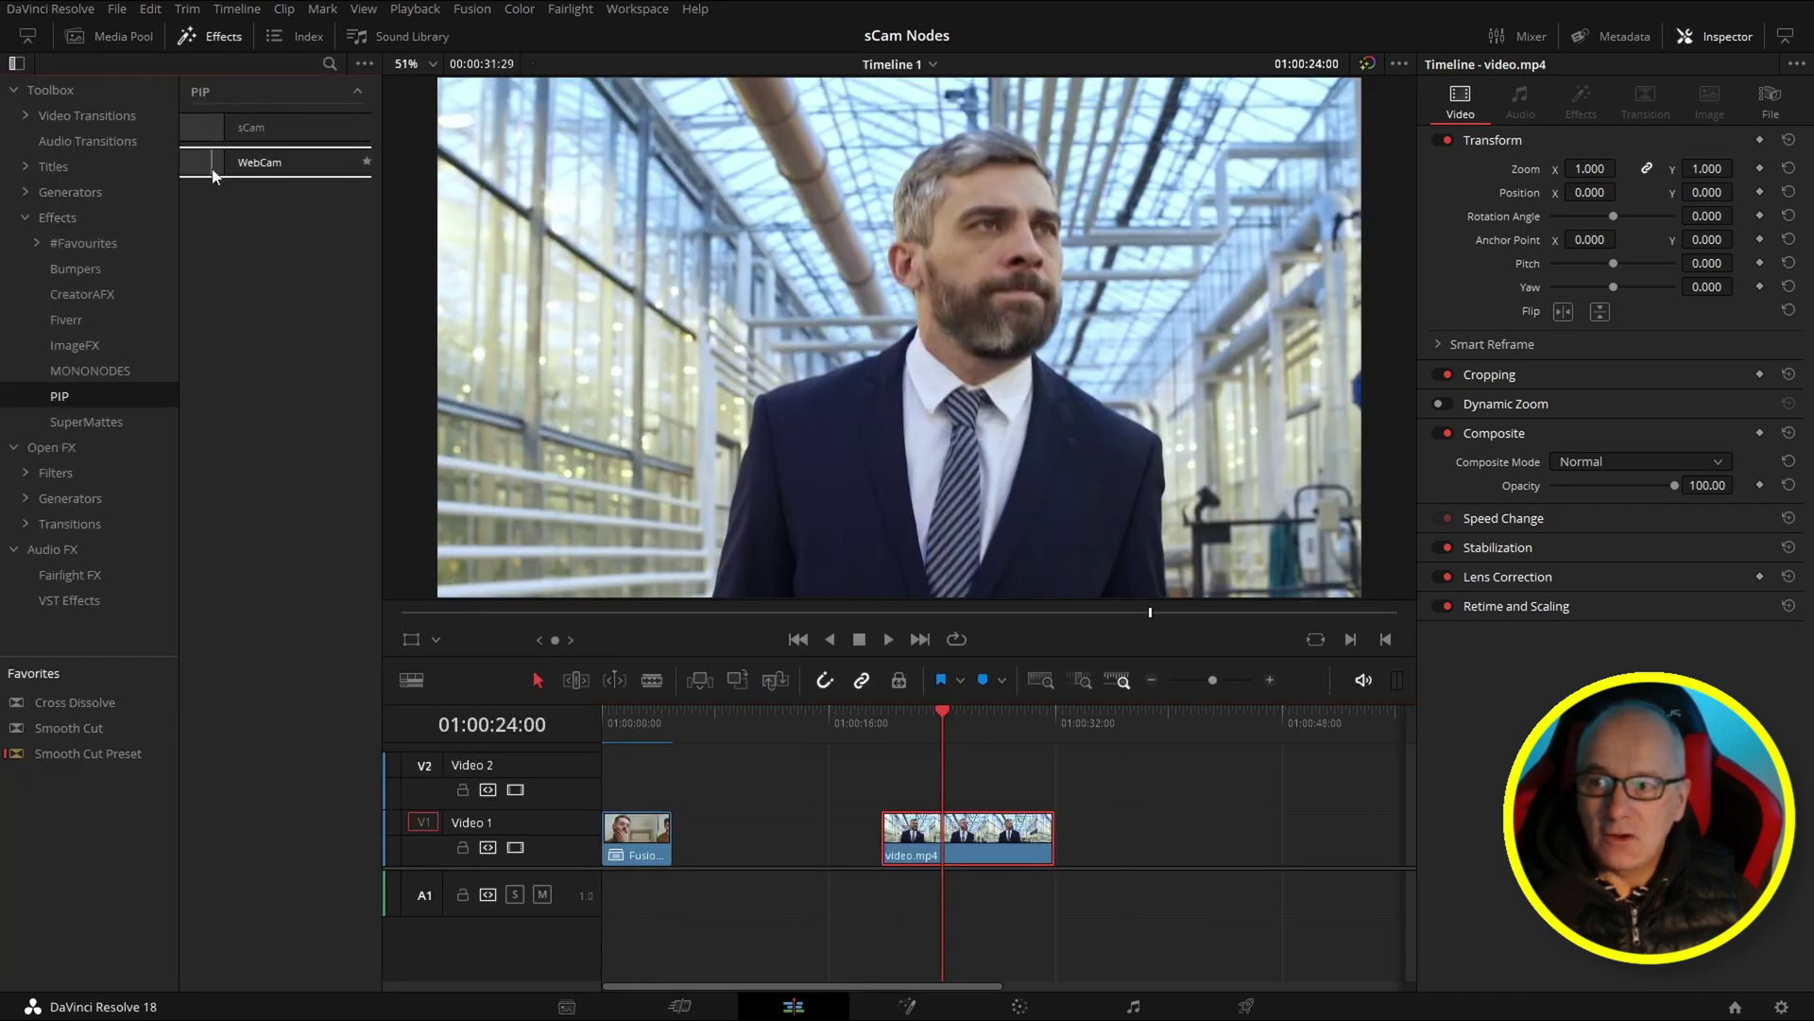
pyautogui.moveTo(251, 128); pyautogui.dragTo(955, 837)
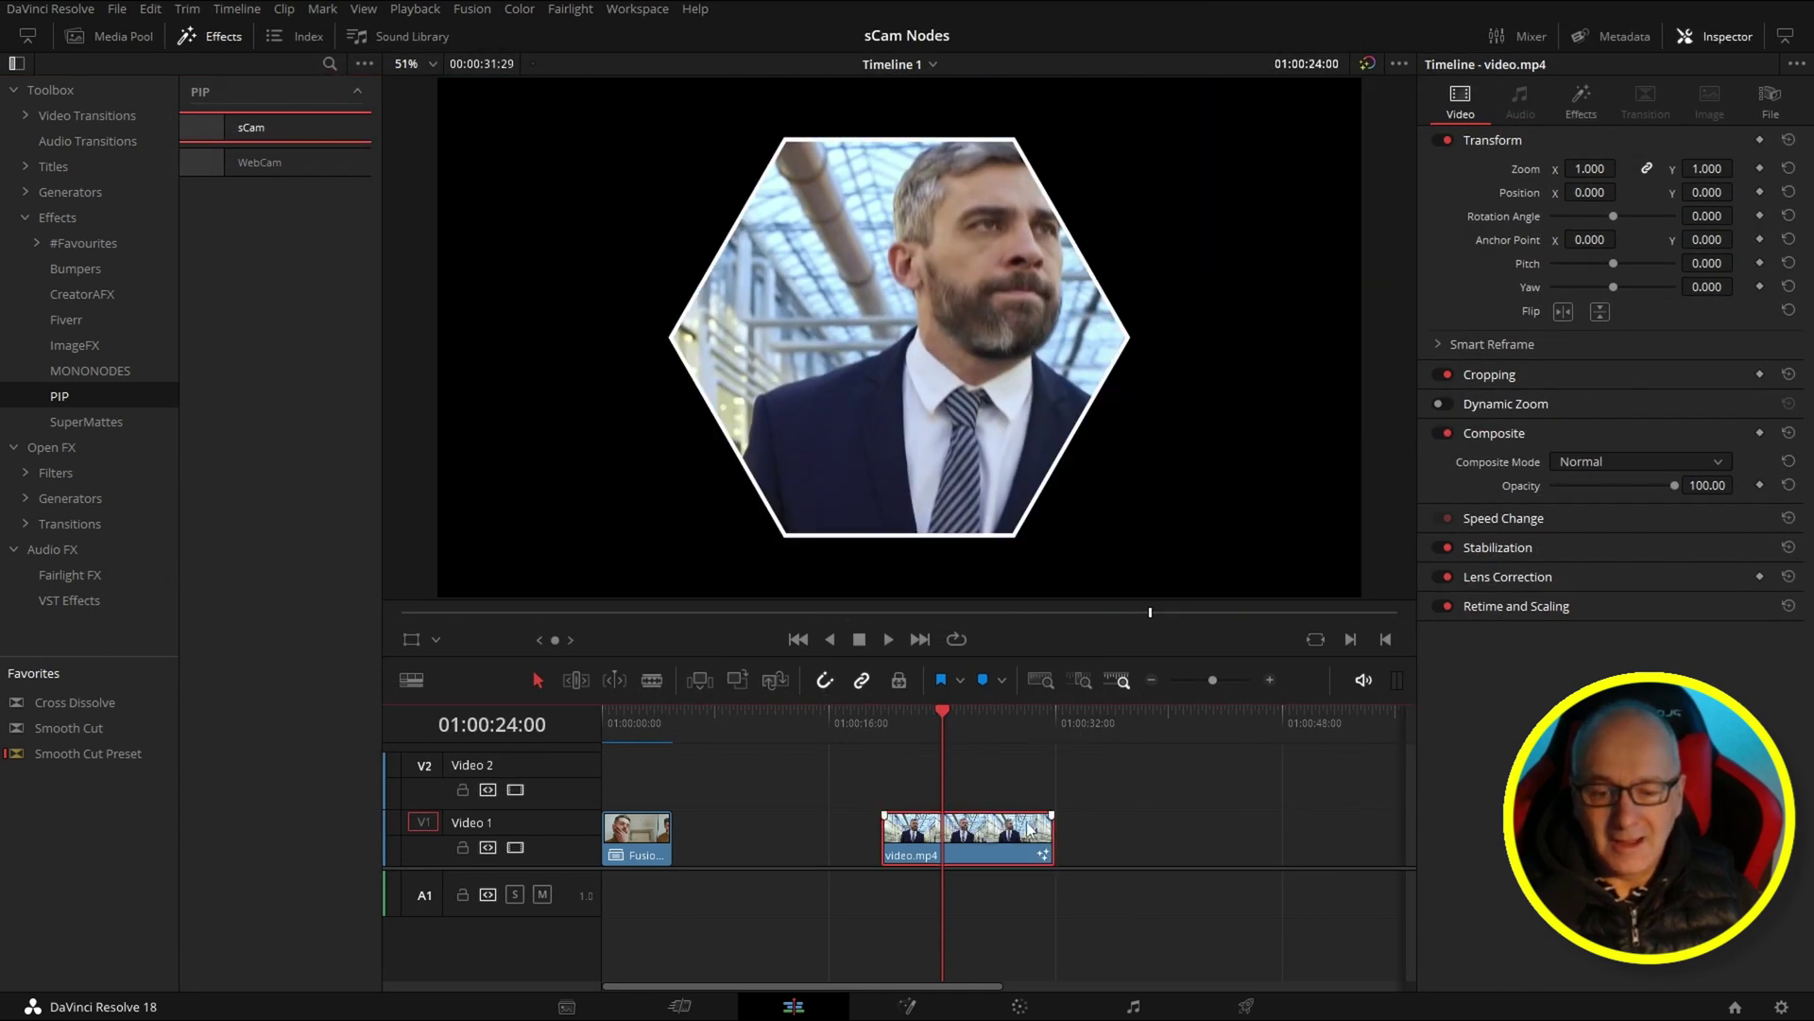
pyautogui.click(888, 639)
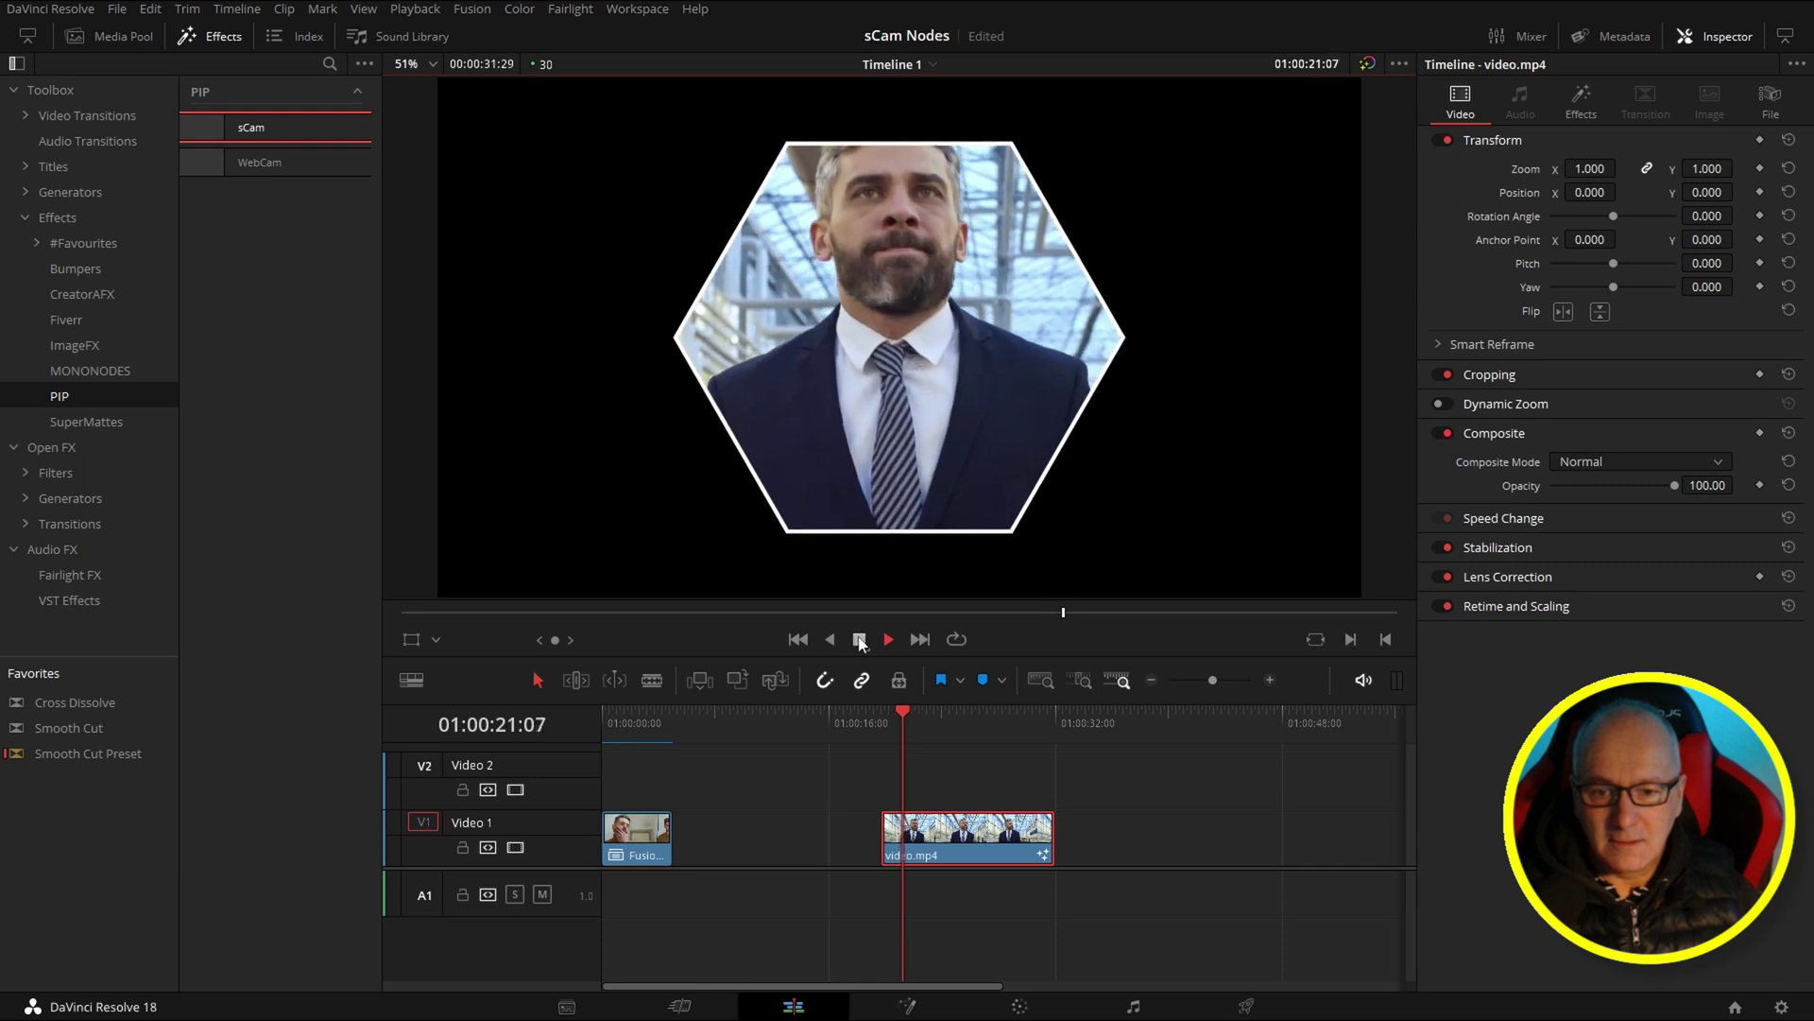
pyautogui.click(860, 638)
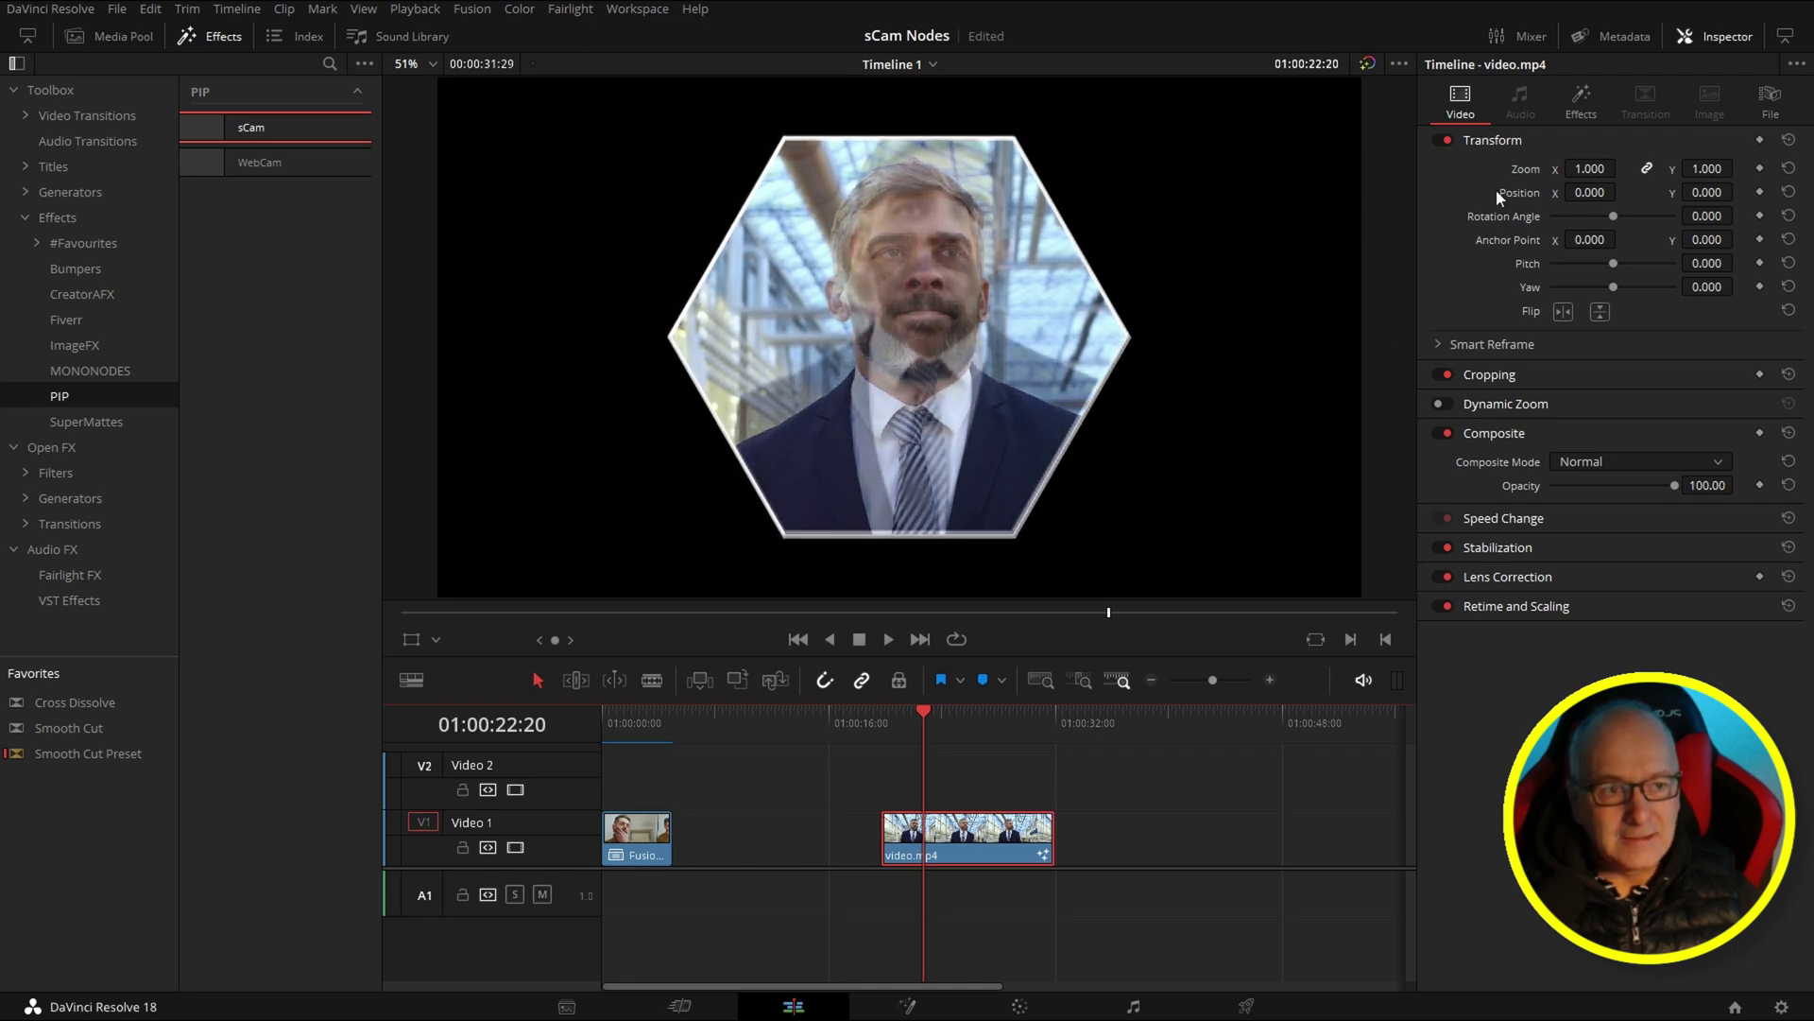
# Examine the sCam effect's exported controls on video.mp4, from the center and border settings through the intro and outro animation
pyautogui.click(1586, 88)
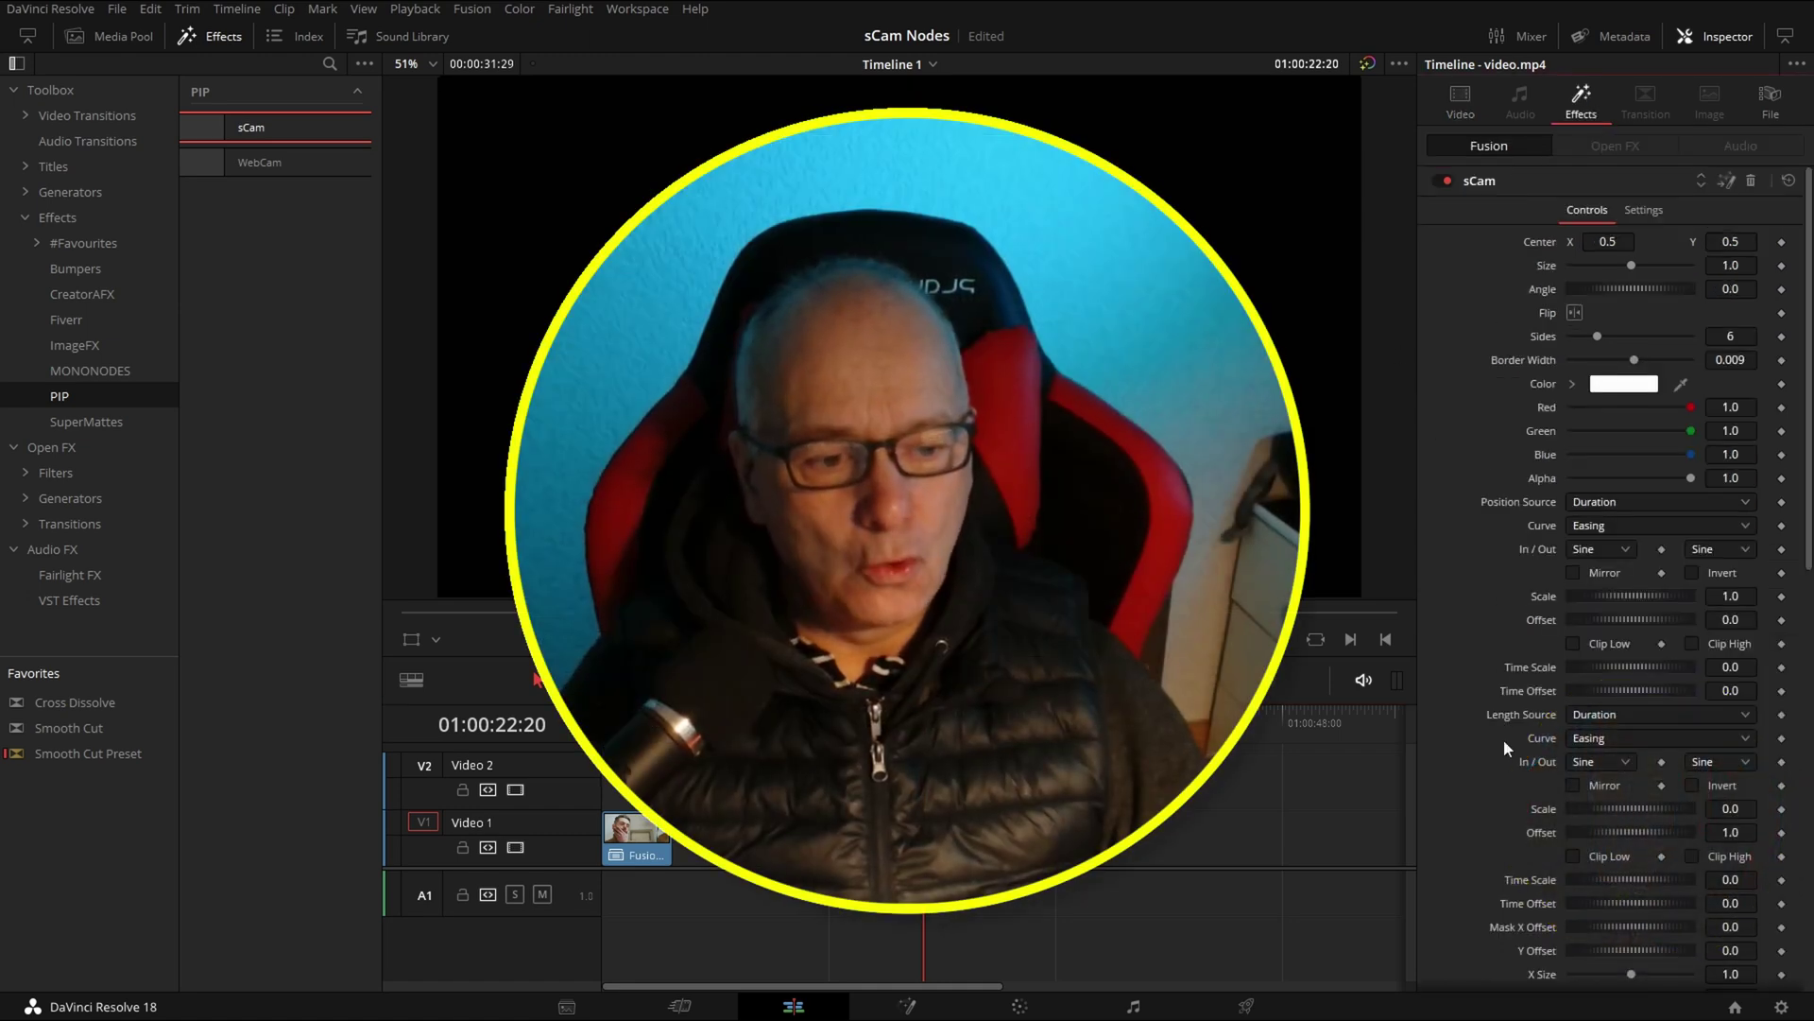
pyautogui.scroll(-15, 1505, 739)
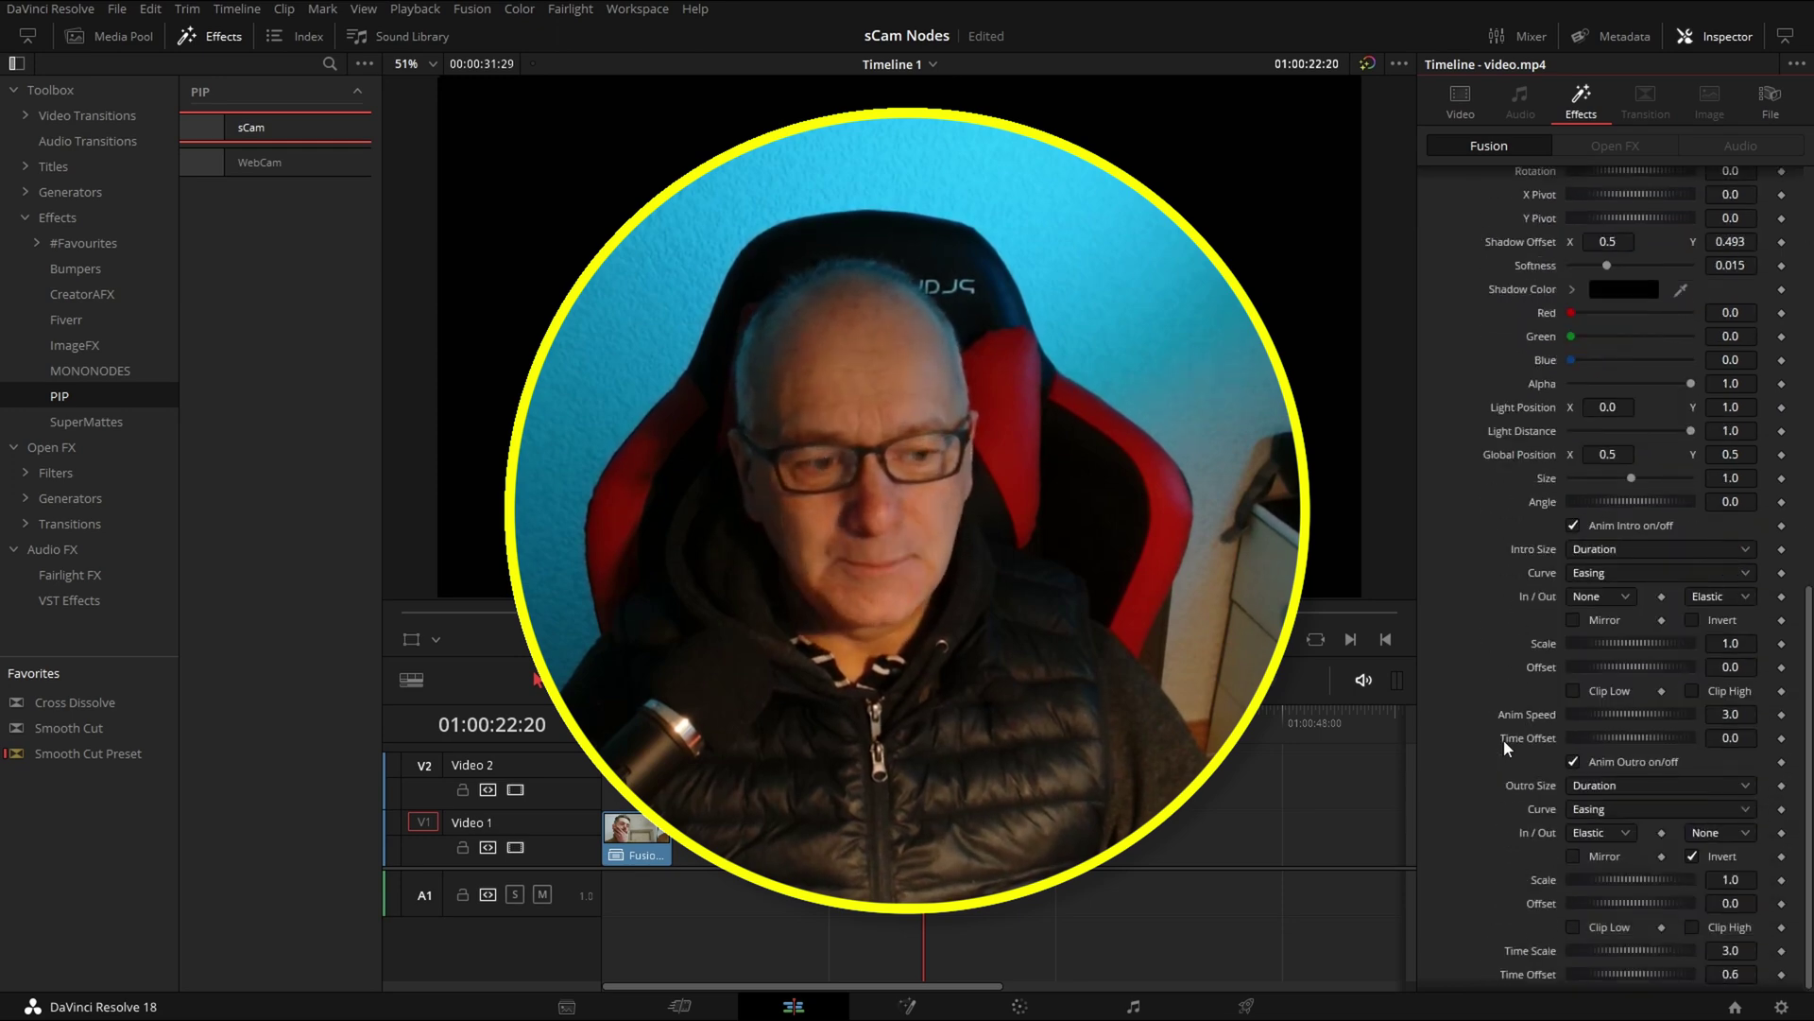
pyautogui.scroll(15, 1505, 739)
pyautogui.scroll(-10, 1478, 546)
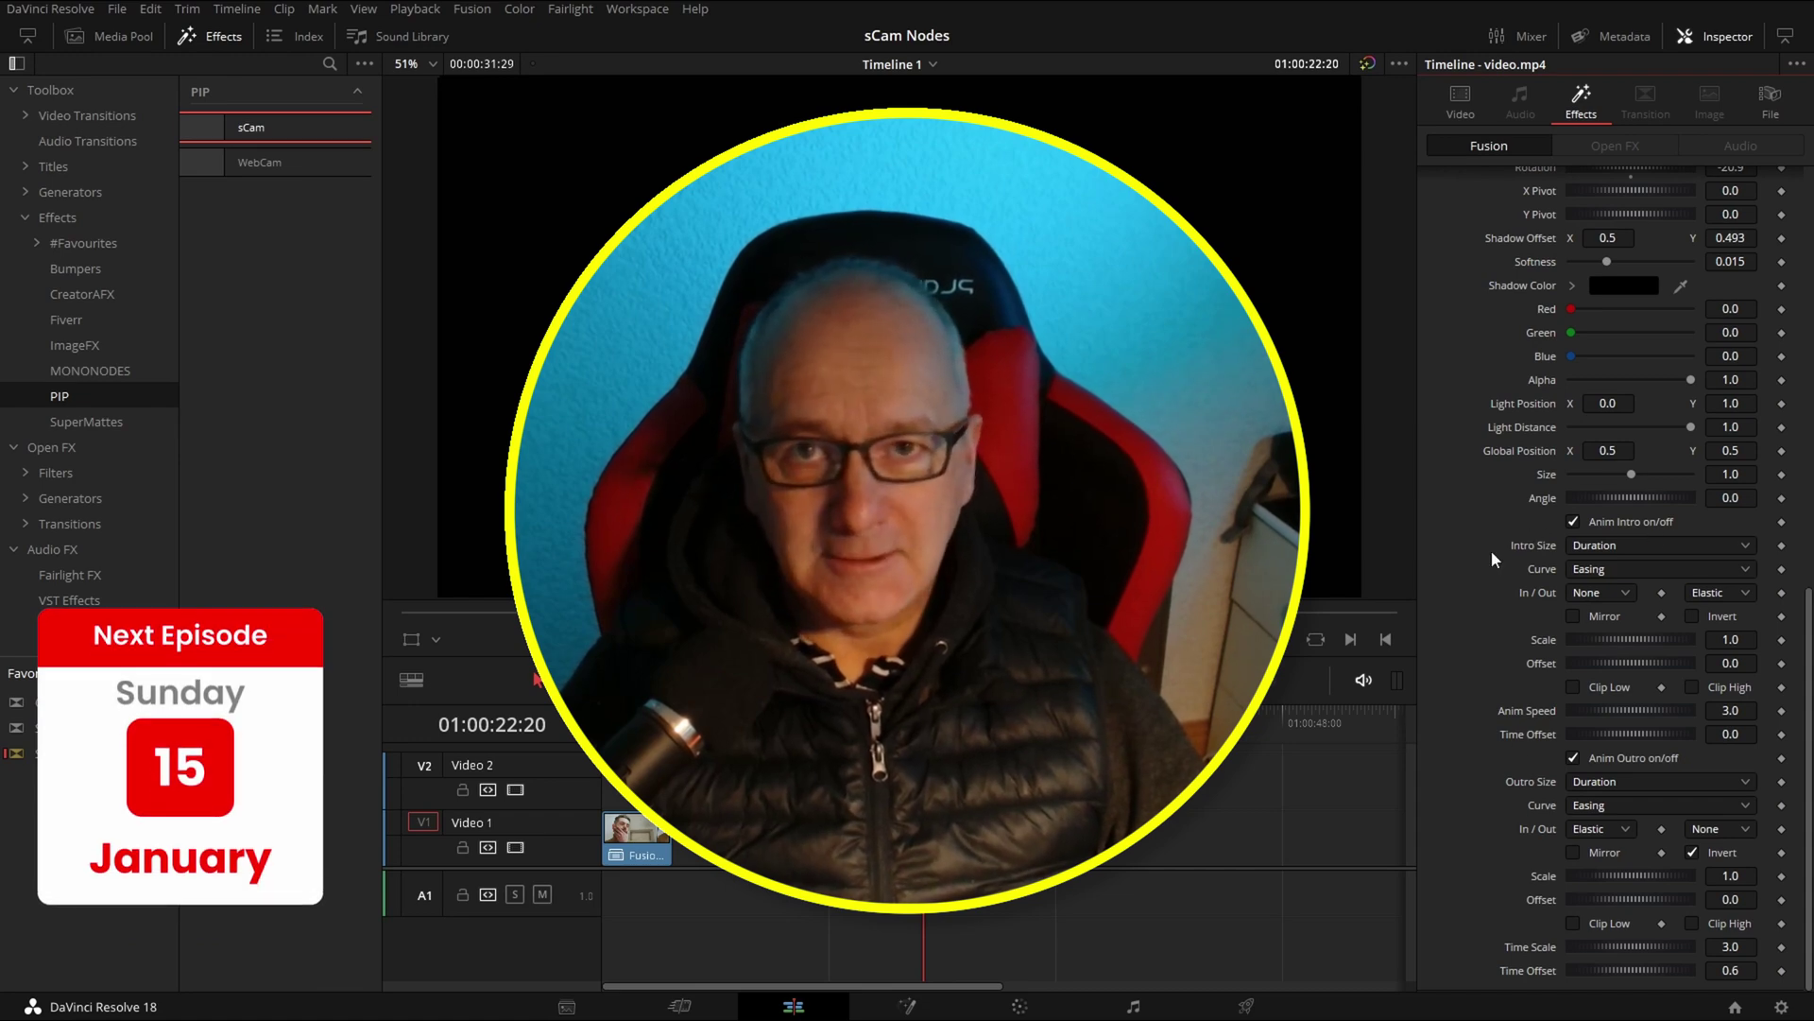
pyautogui.scroll(12, 1492, 550)
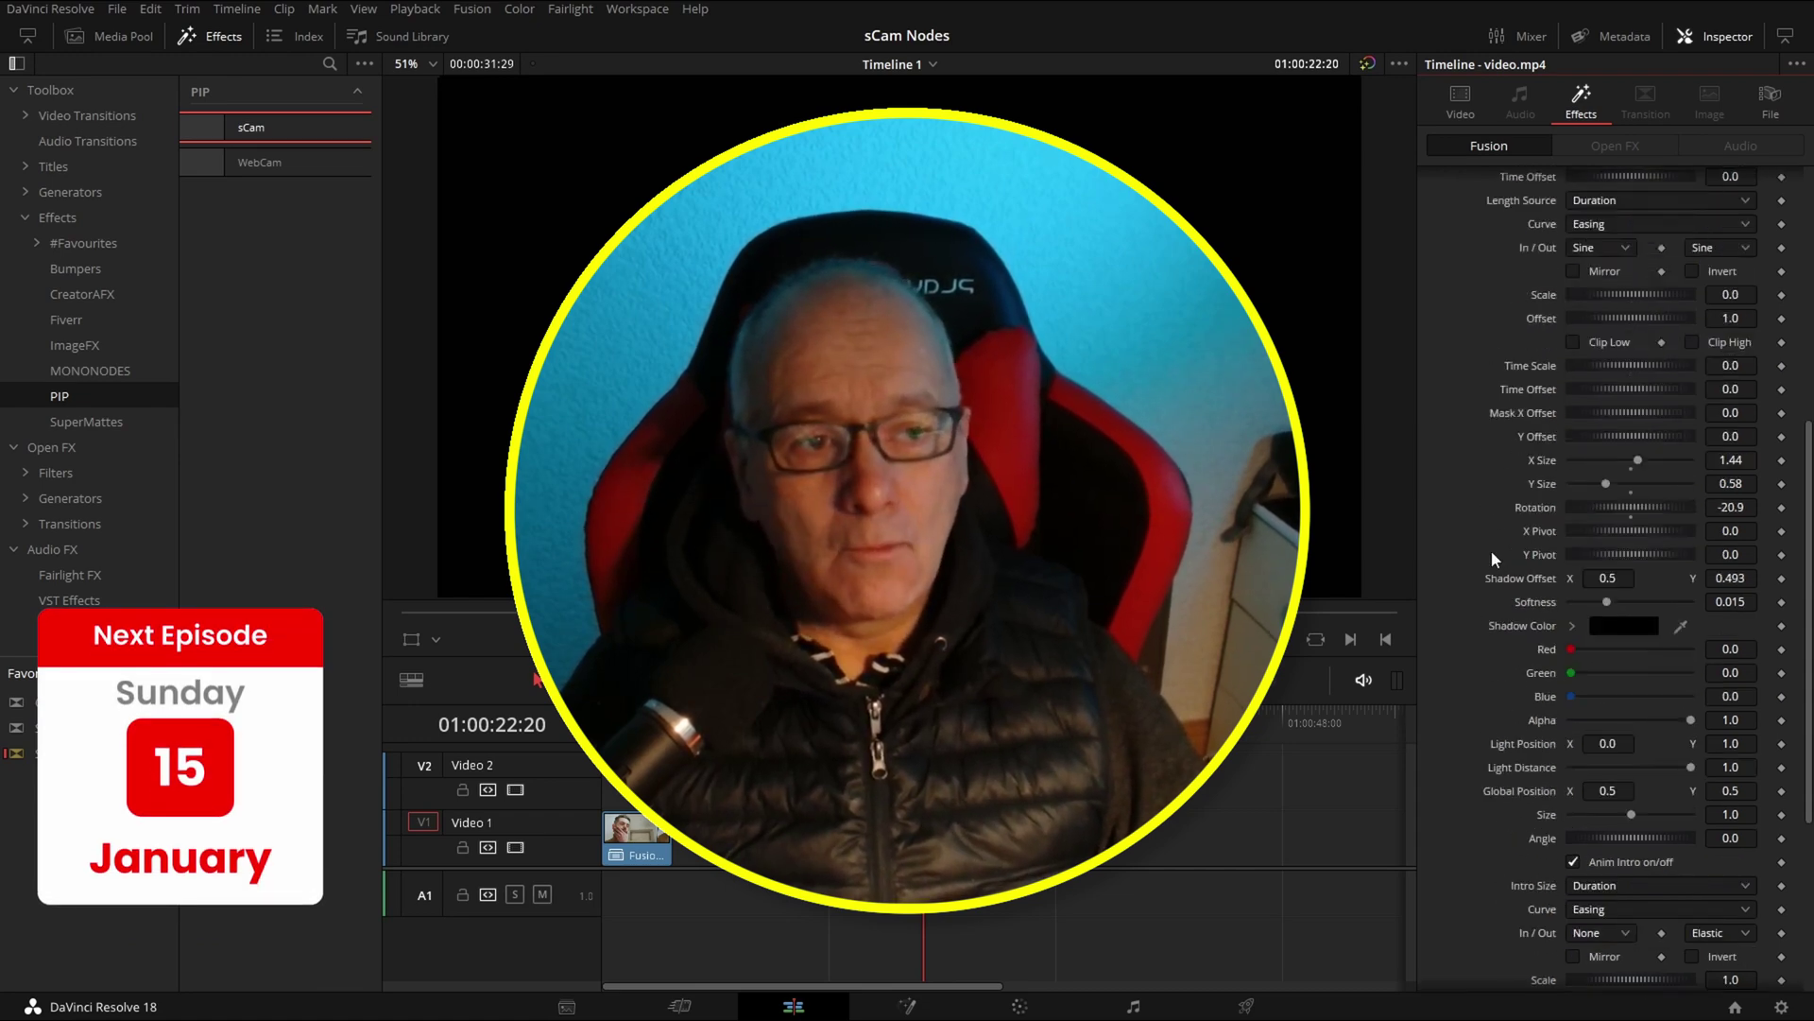